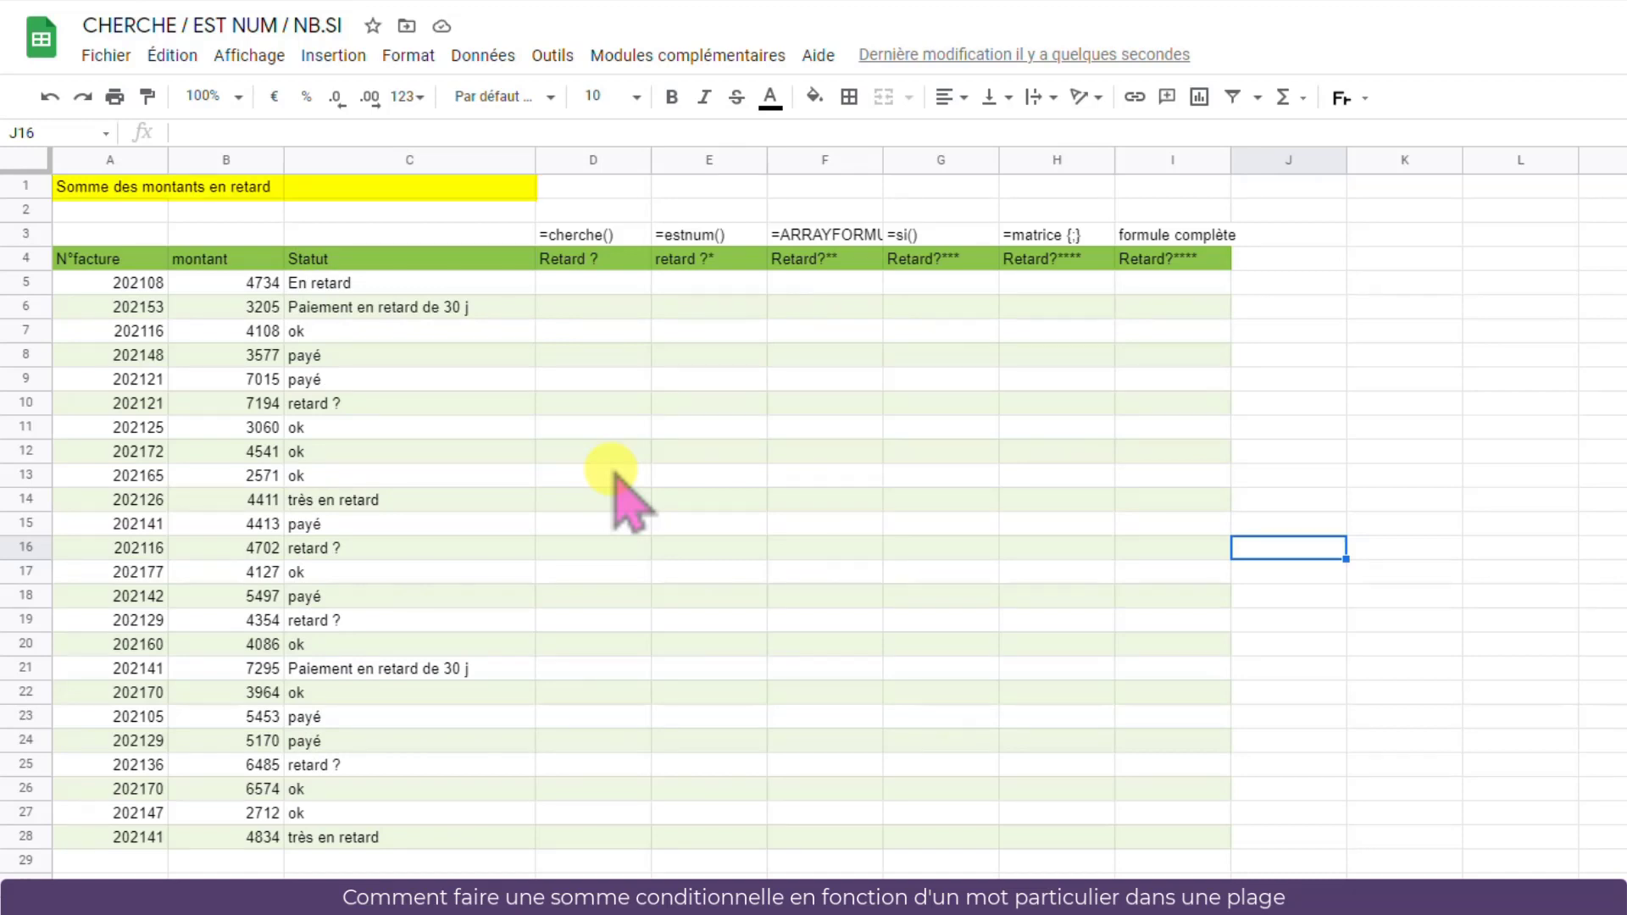
pyautogui.click(436, 160)
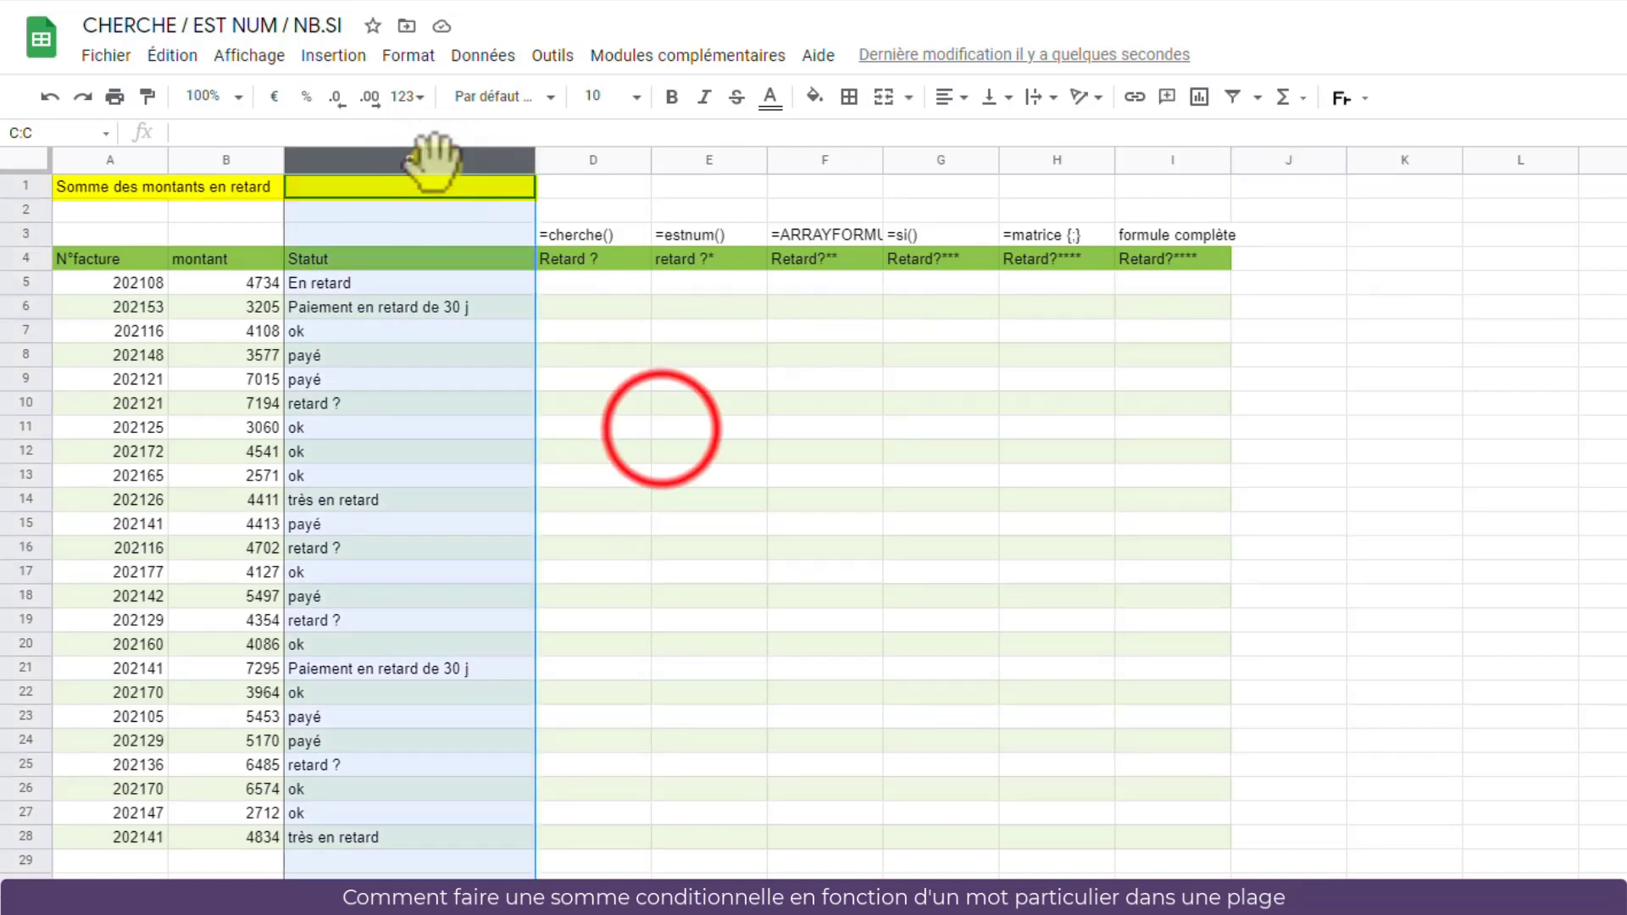
pyautogui.click(664, 428)
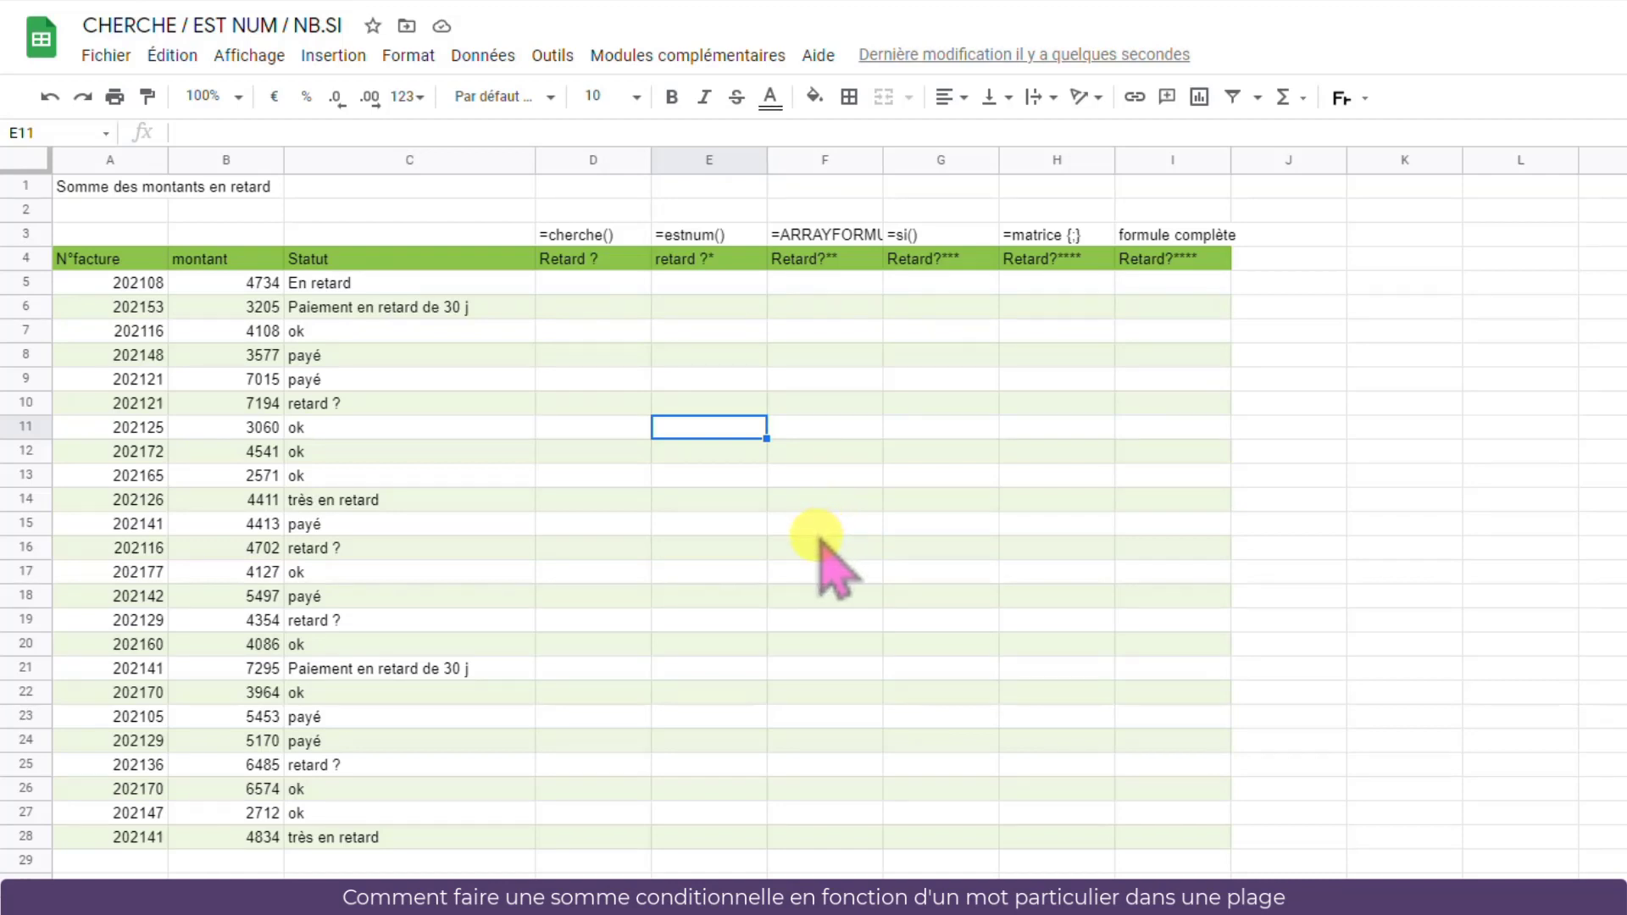
# Create a filter on the N°facture, montant and Statut headers in A4:C4
pyautogui.click(78, 263)
pyautogui.moveTo(78, 263); pyautogui.dragTo(423, 269)
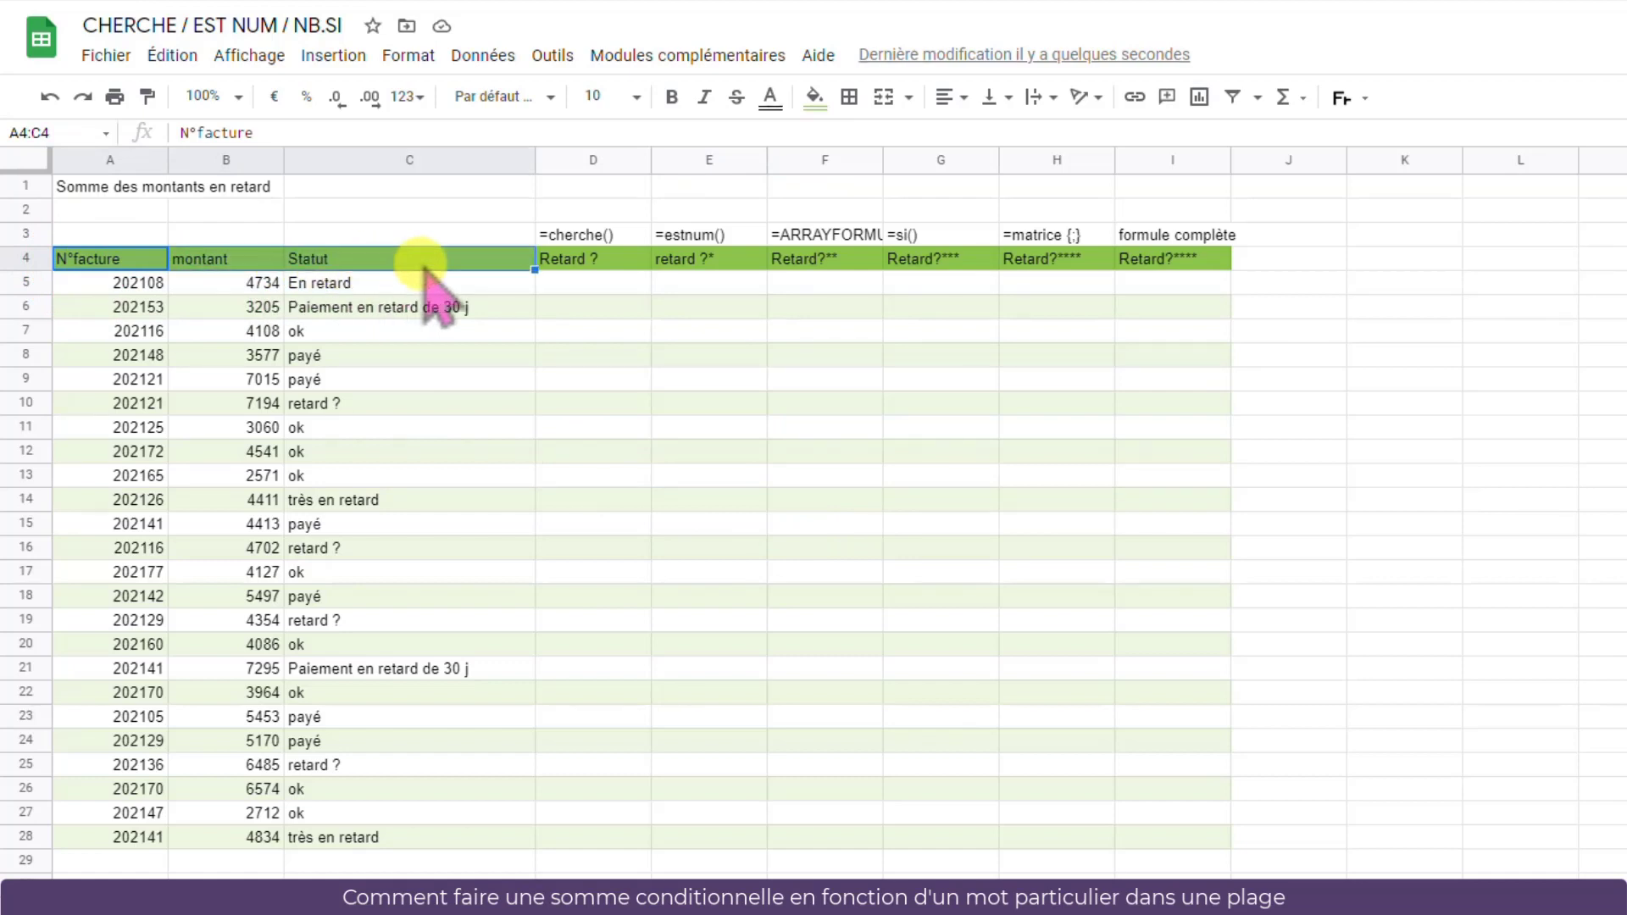
pyautogui.click(1236, 99)
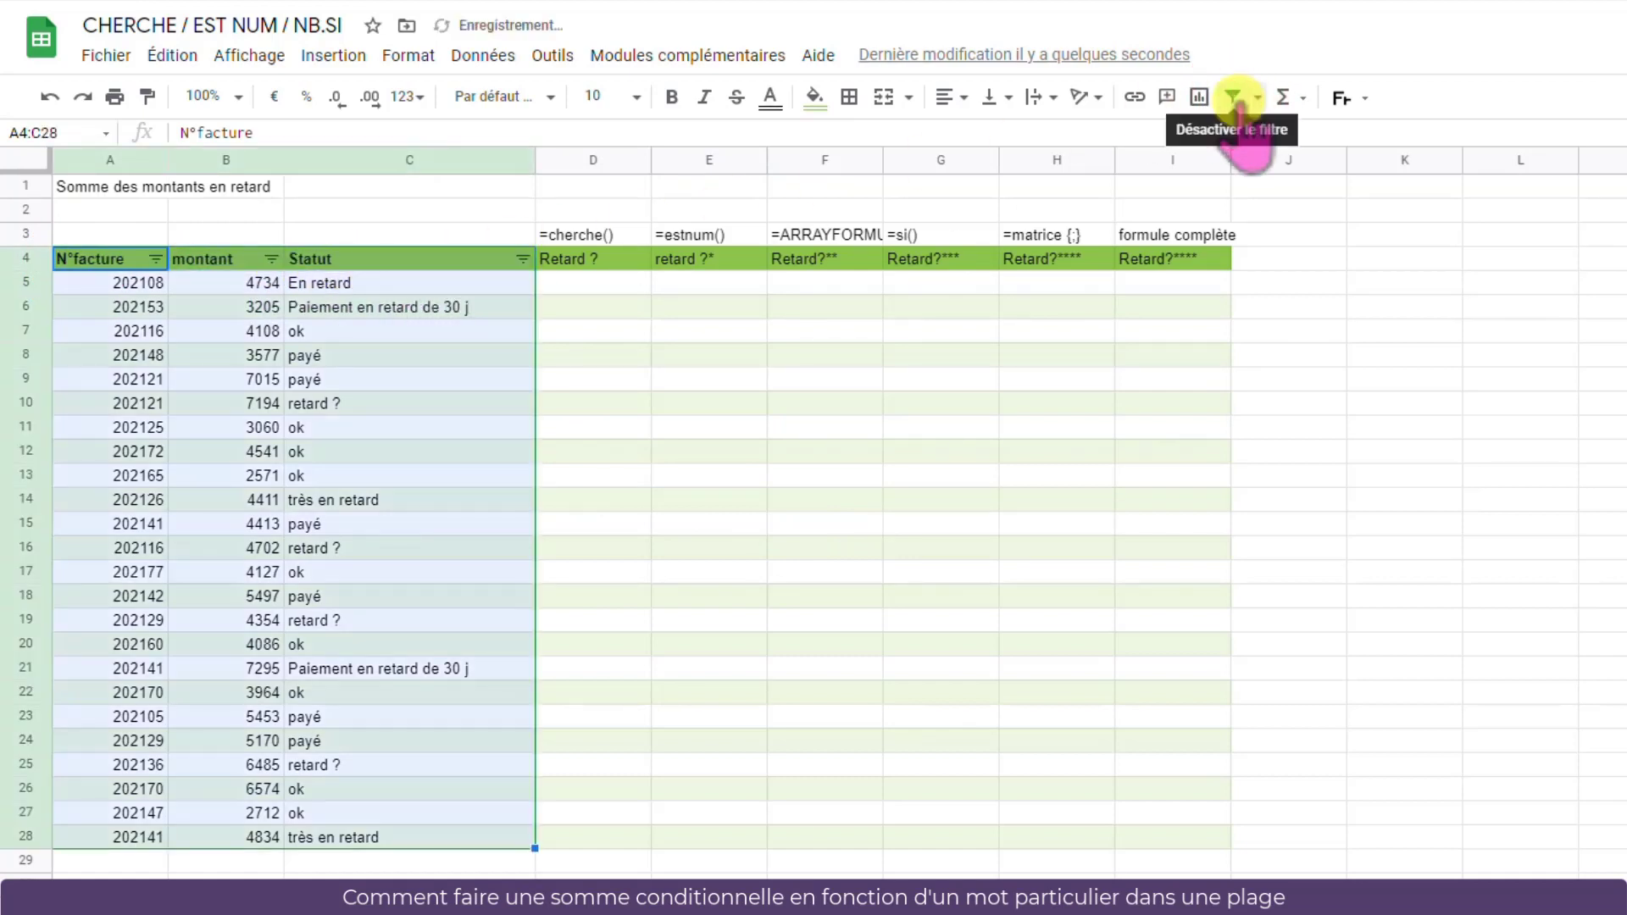
# Filter the Statut column by values, keeping only the entries that contain "retard"
pyautogui.click(523, 259)
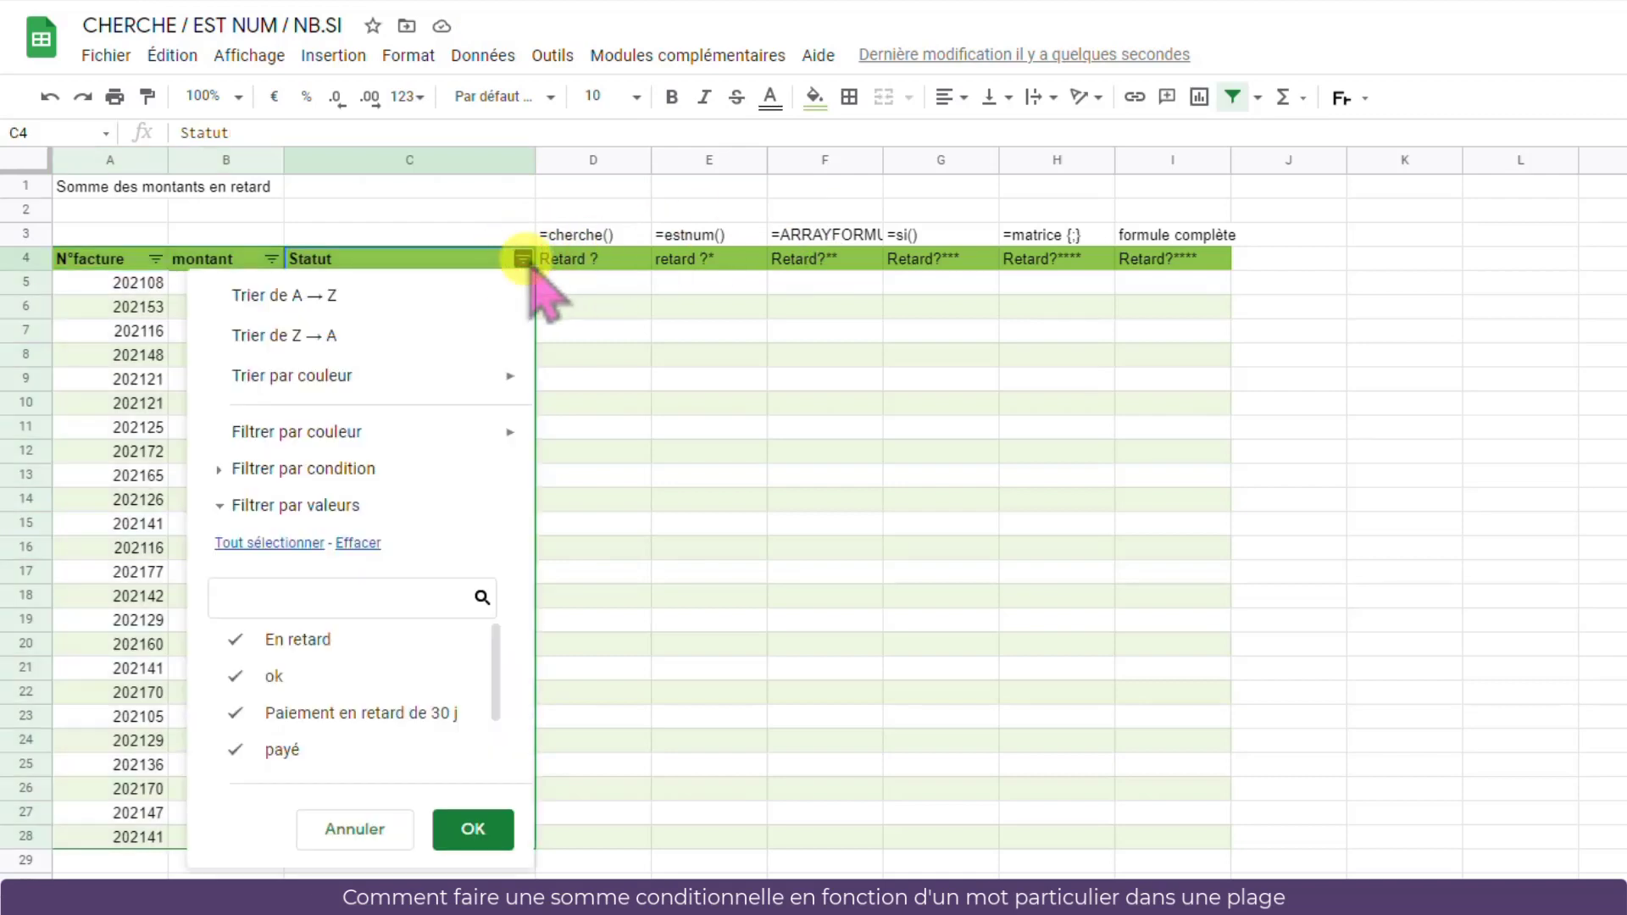
pyautogui.click(358, 543)
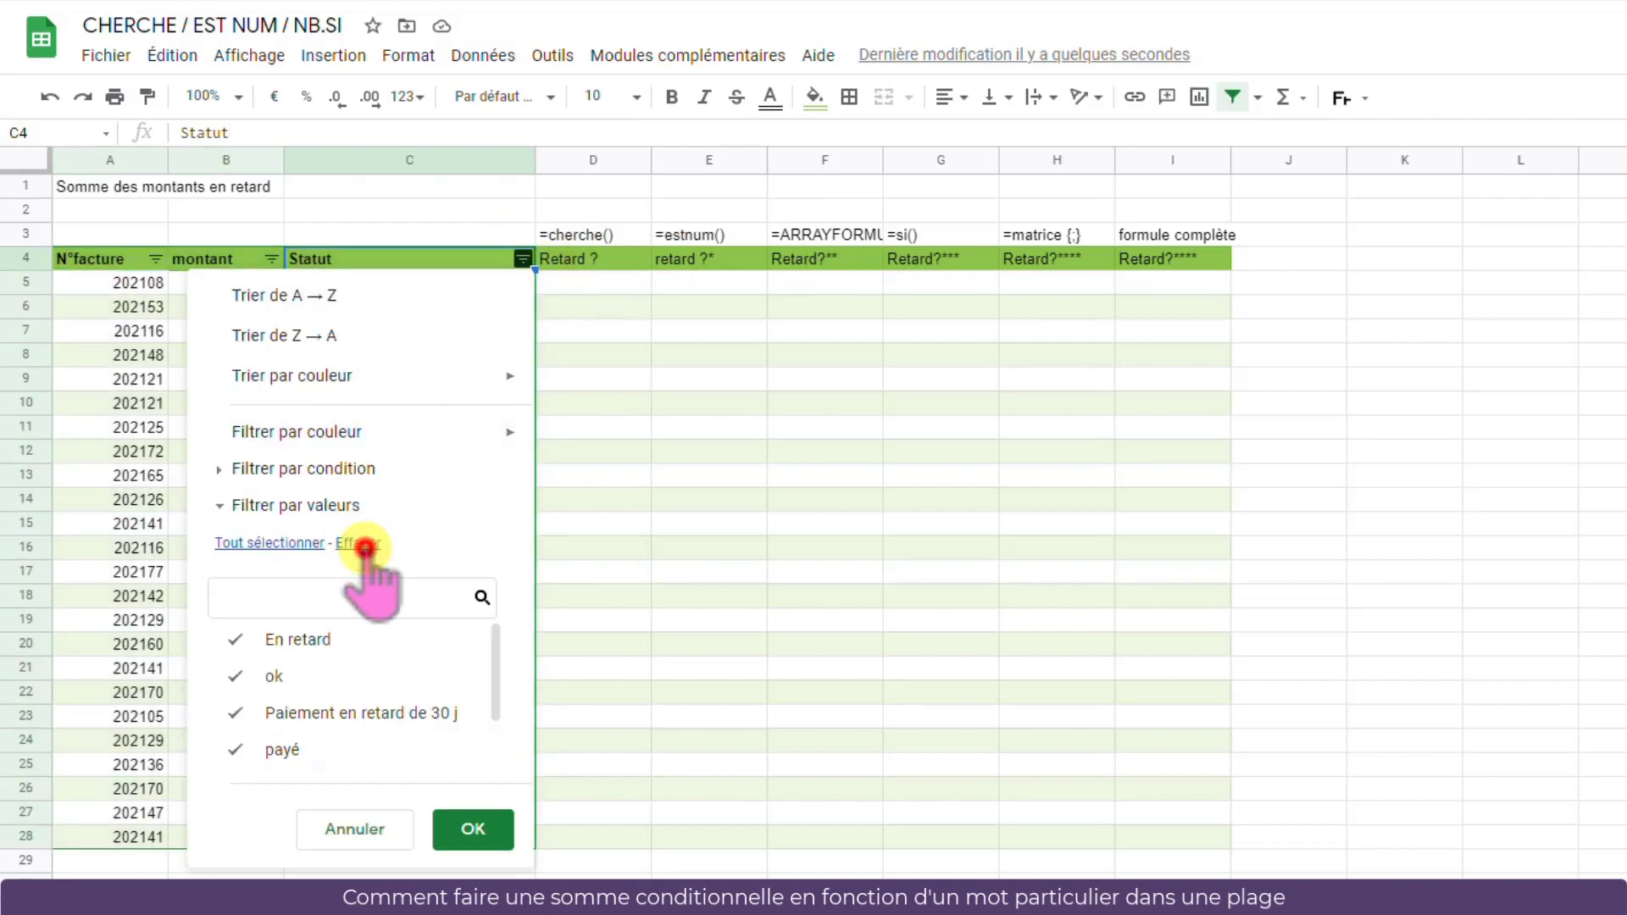
pyautogui.click(261, 598)
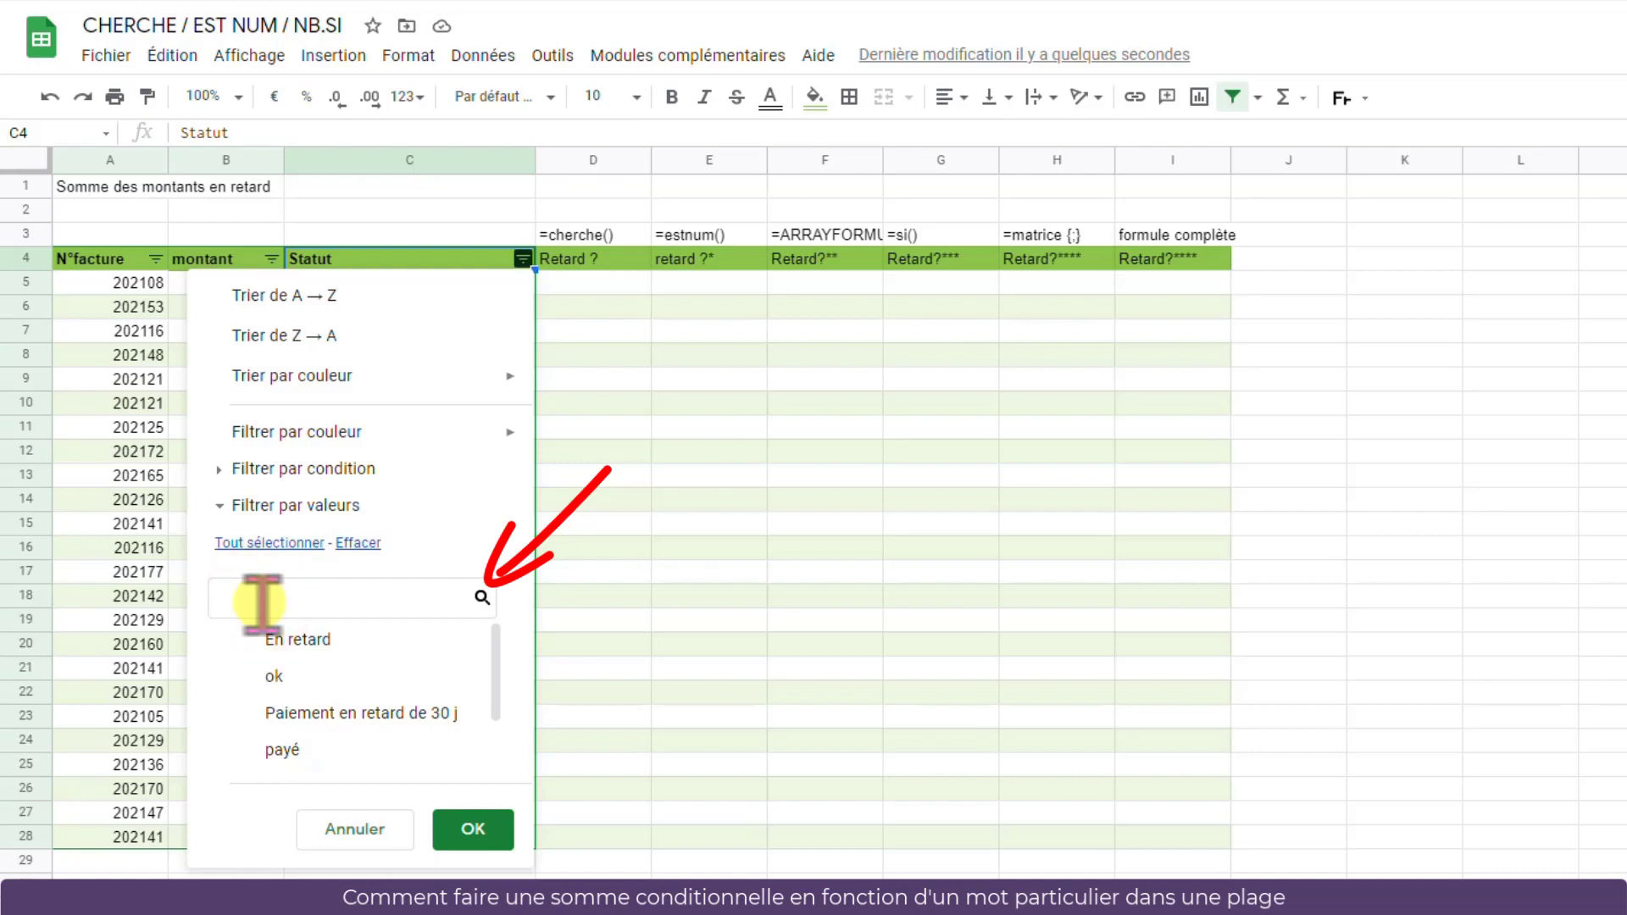
pyautogui.write('retard')
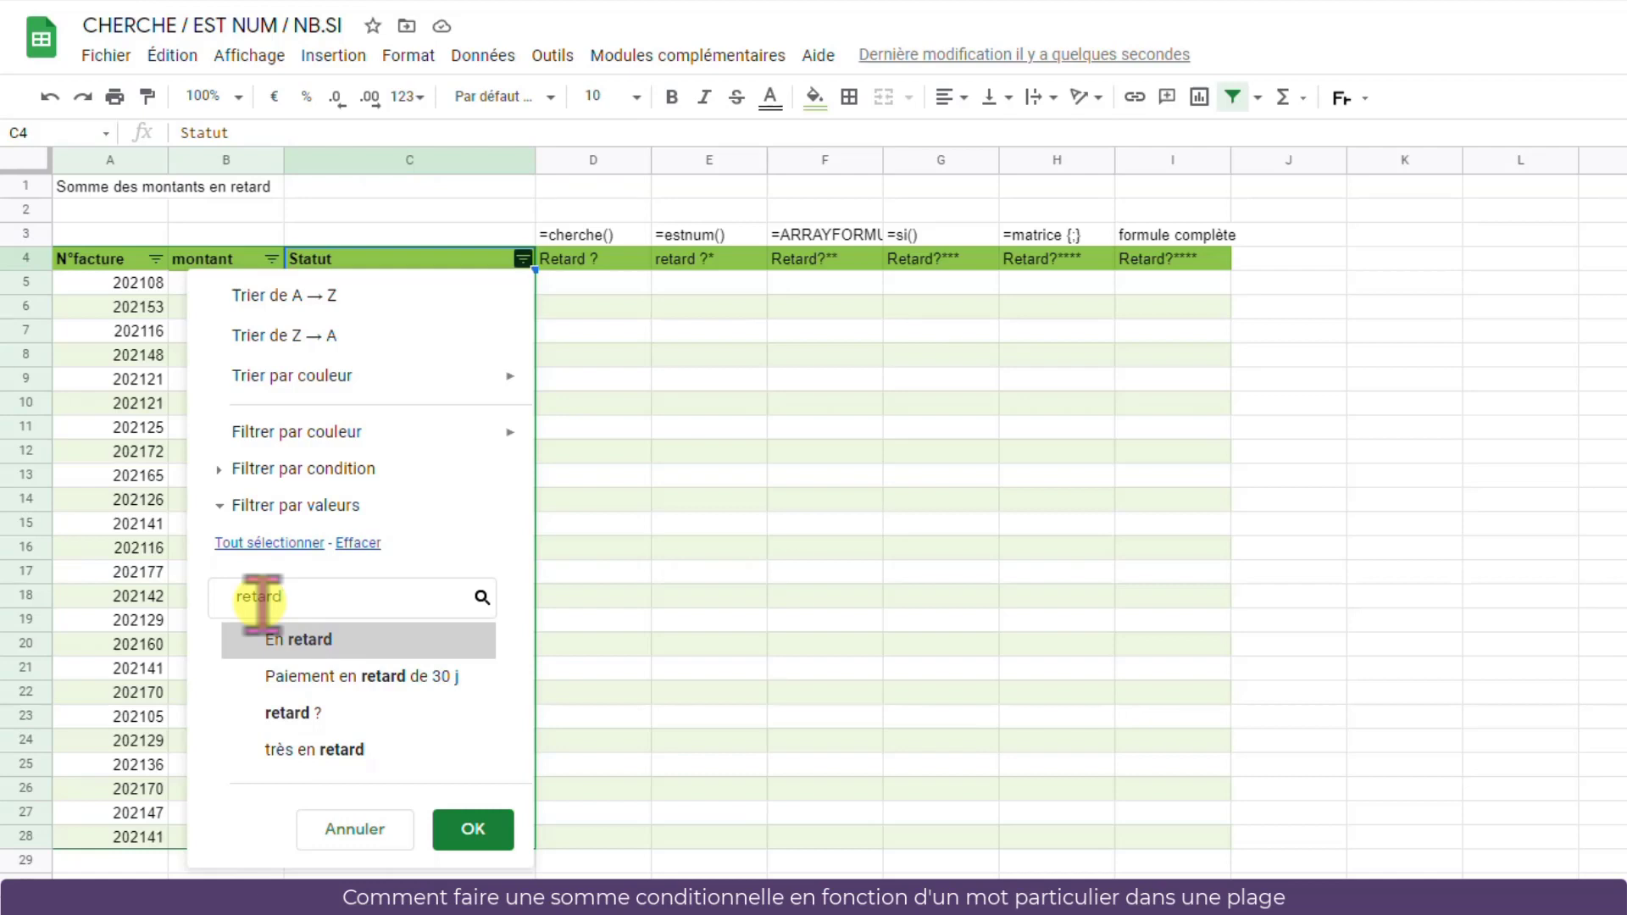
pyautogui.press('Down')
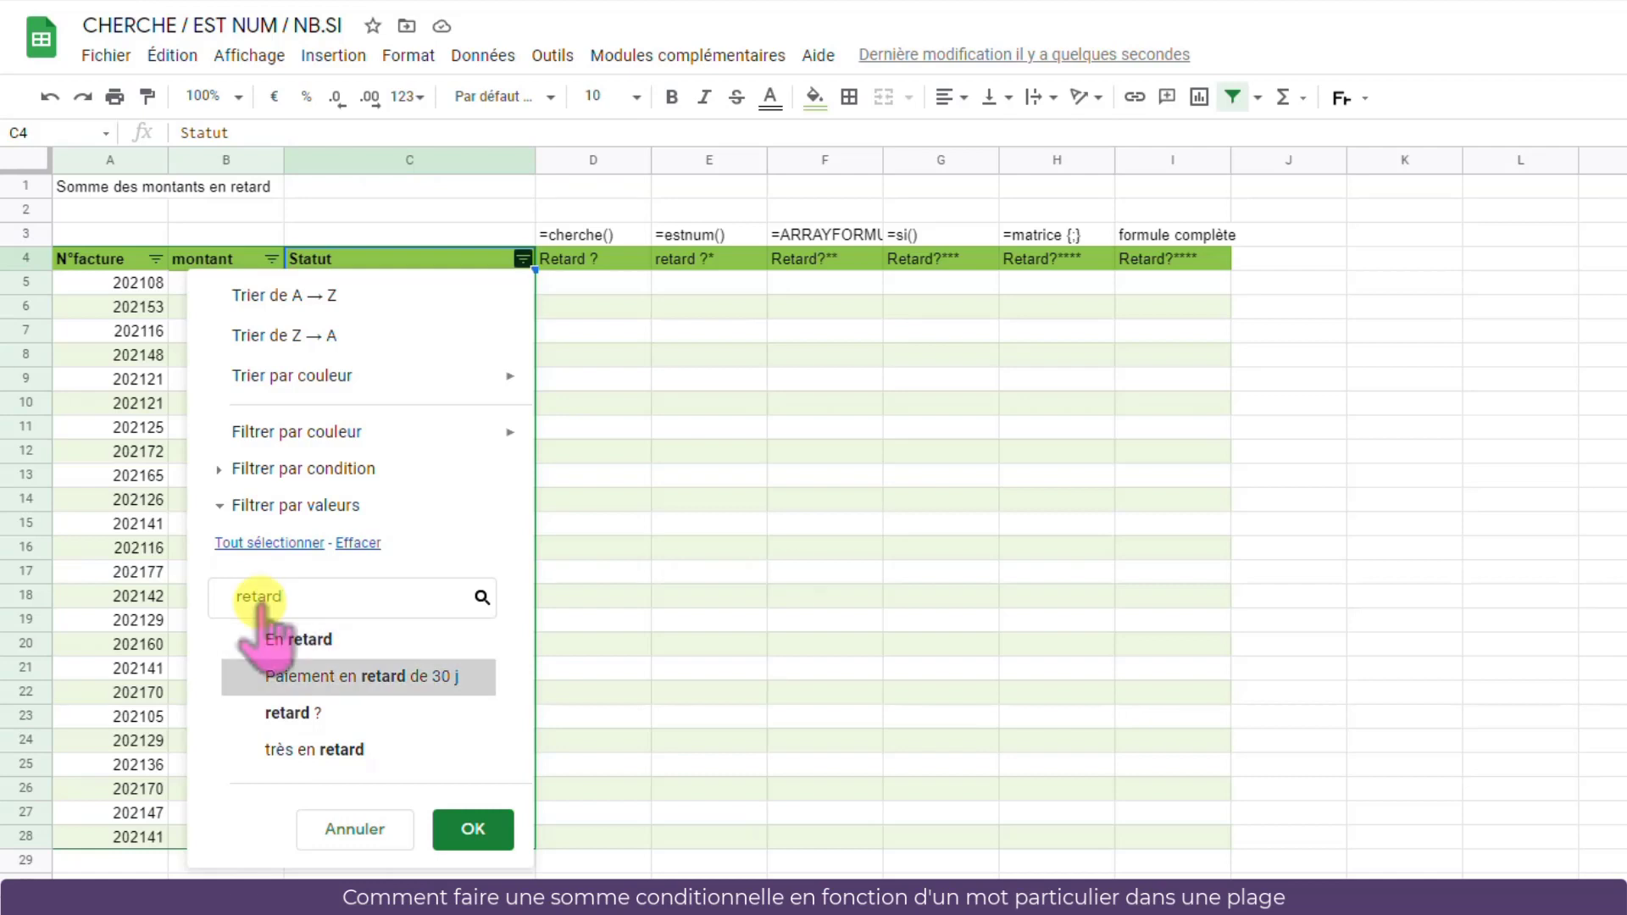
pyautogui.press('Down')
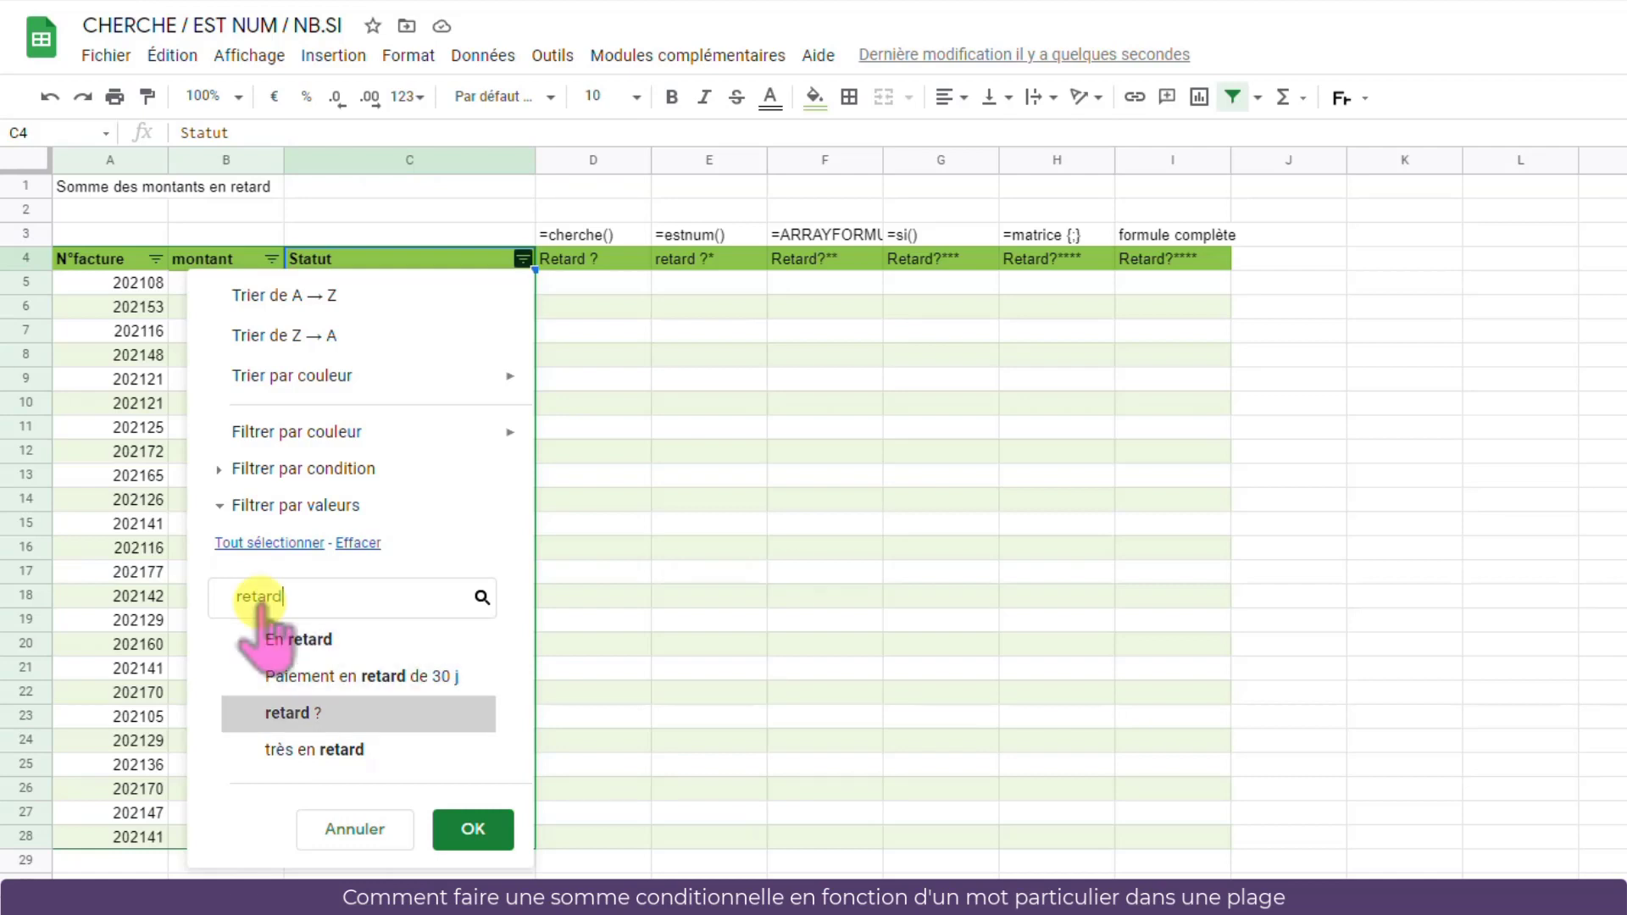
pyautogui.press('Down')
pyautogui.press('Up')
pyautogui.click(288, 544)
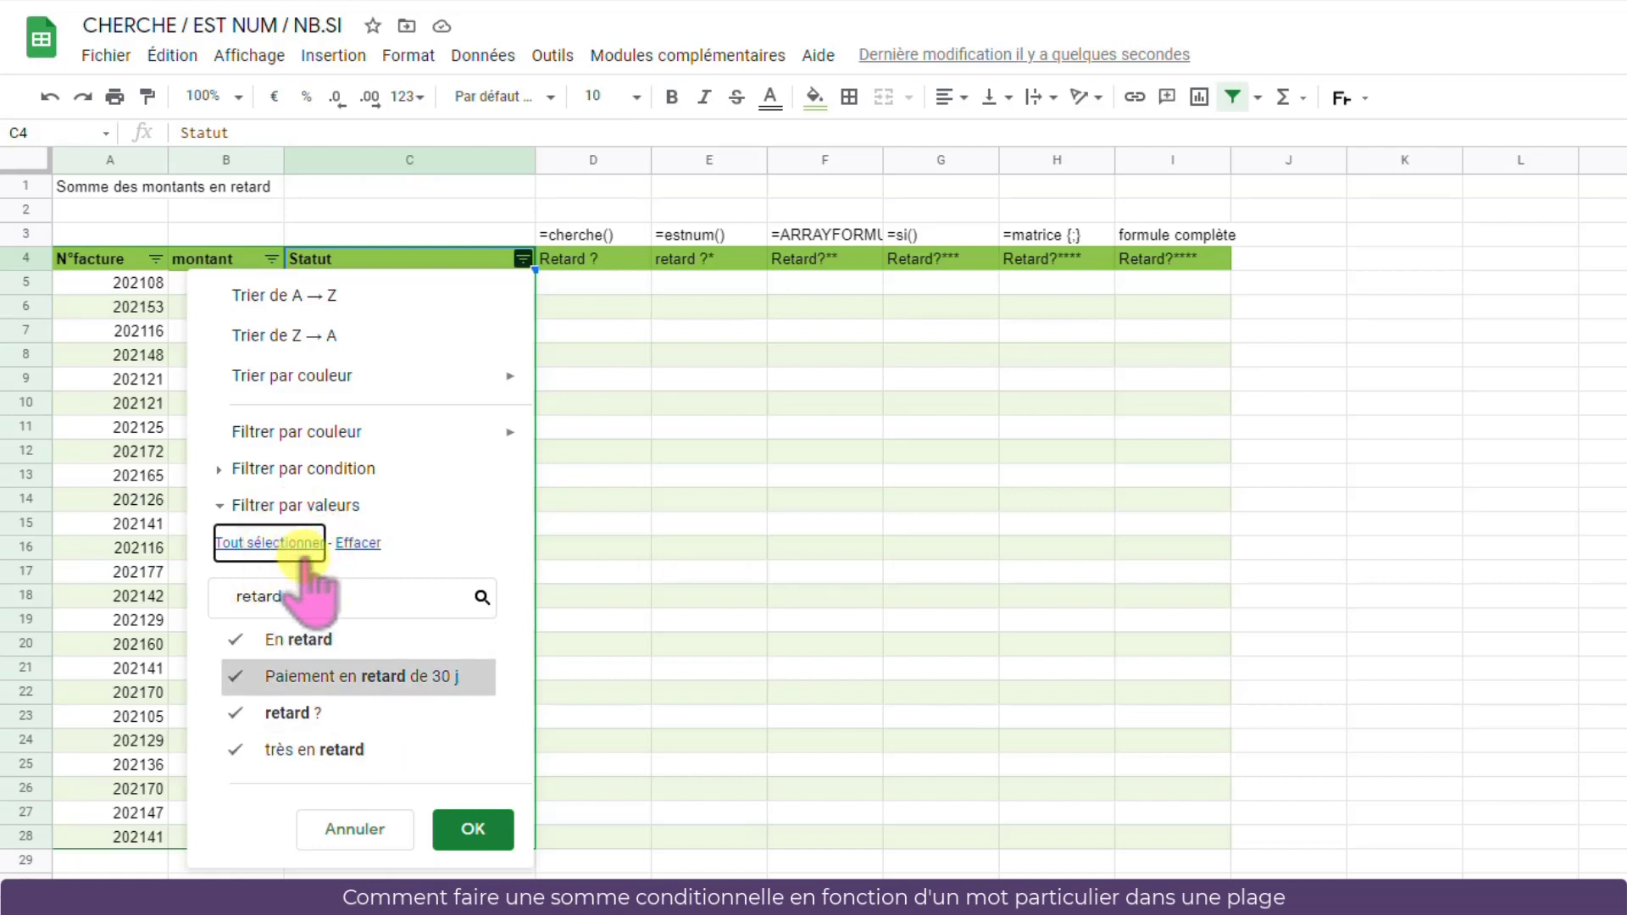
pyautogui.click(473, 828)
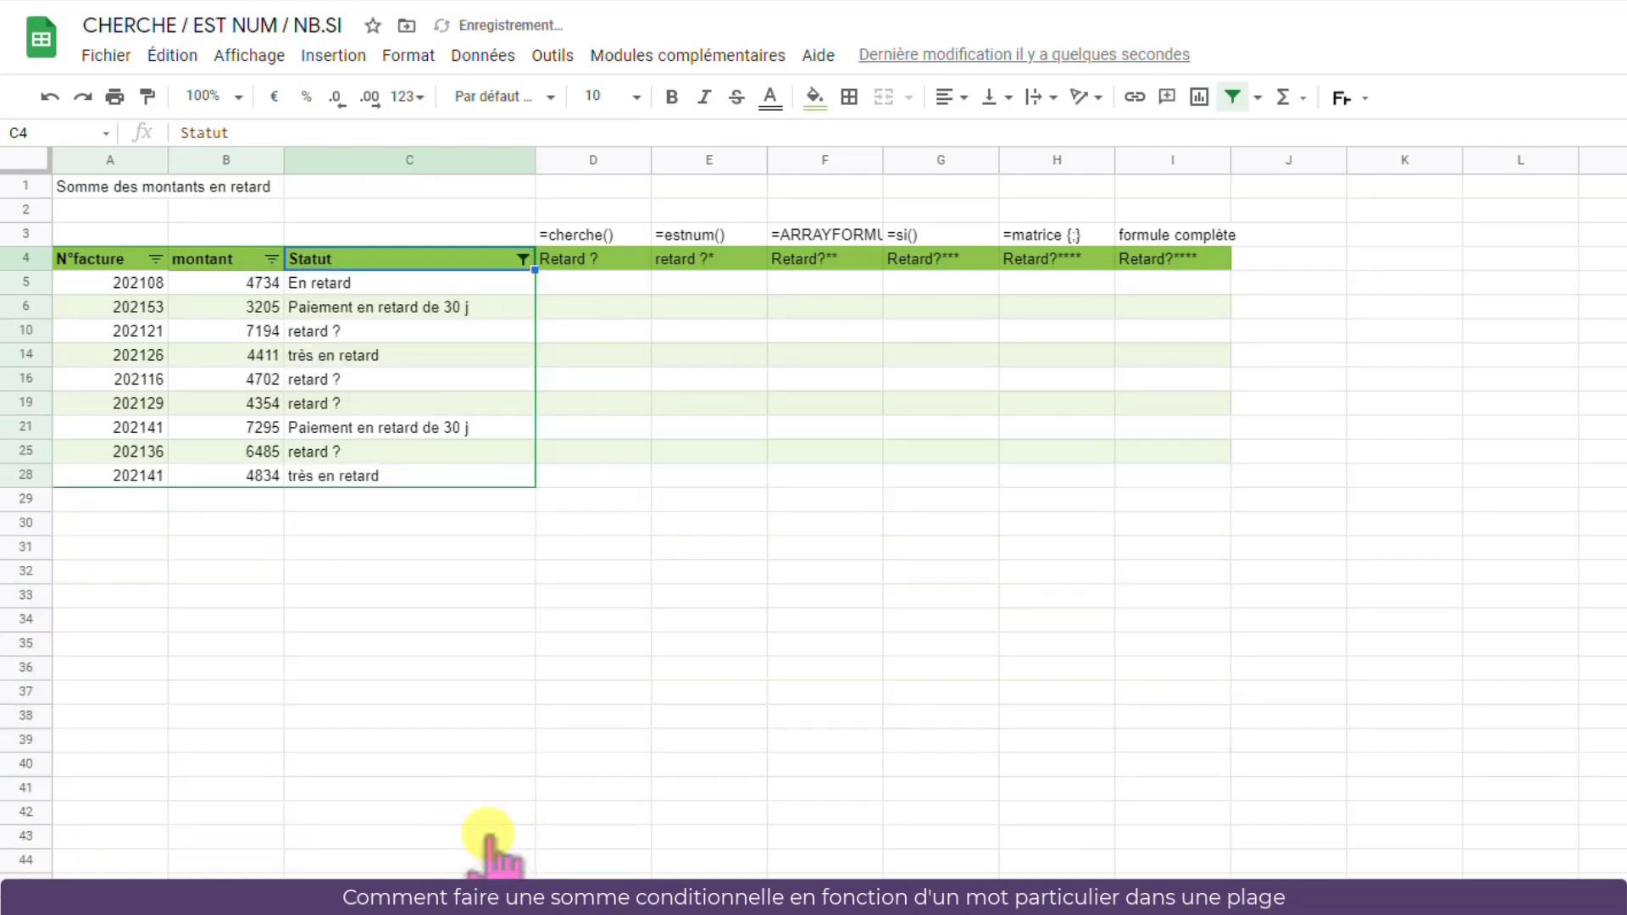
# Select the filtered montant values in B5:B28, as well as header row 4
pyautogui.moveTo(246, 282); pyautogui.dragTo(242, 477)
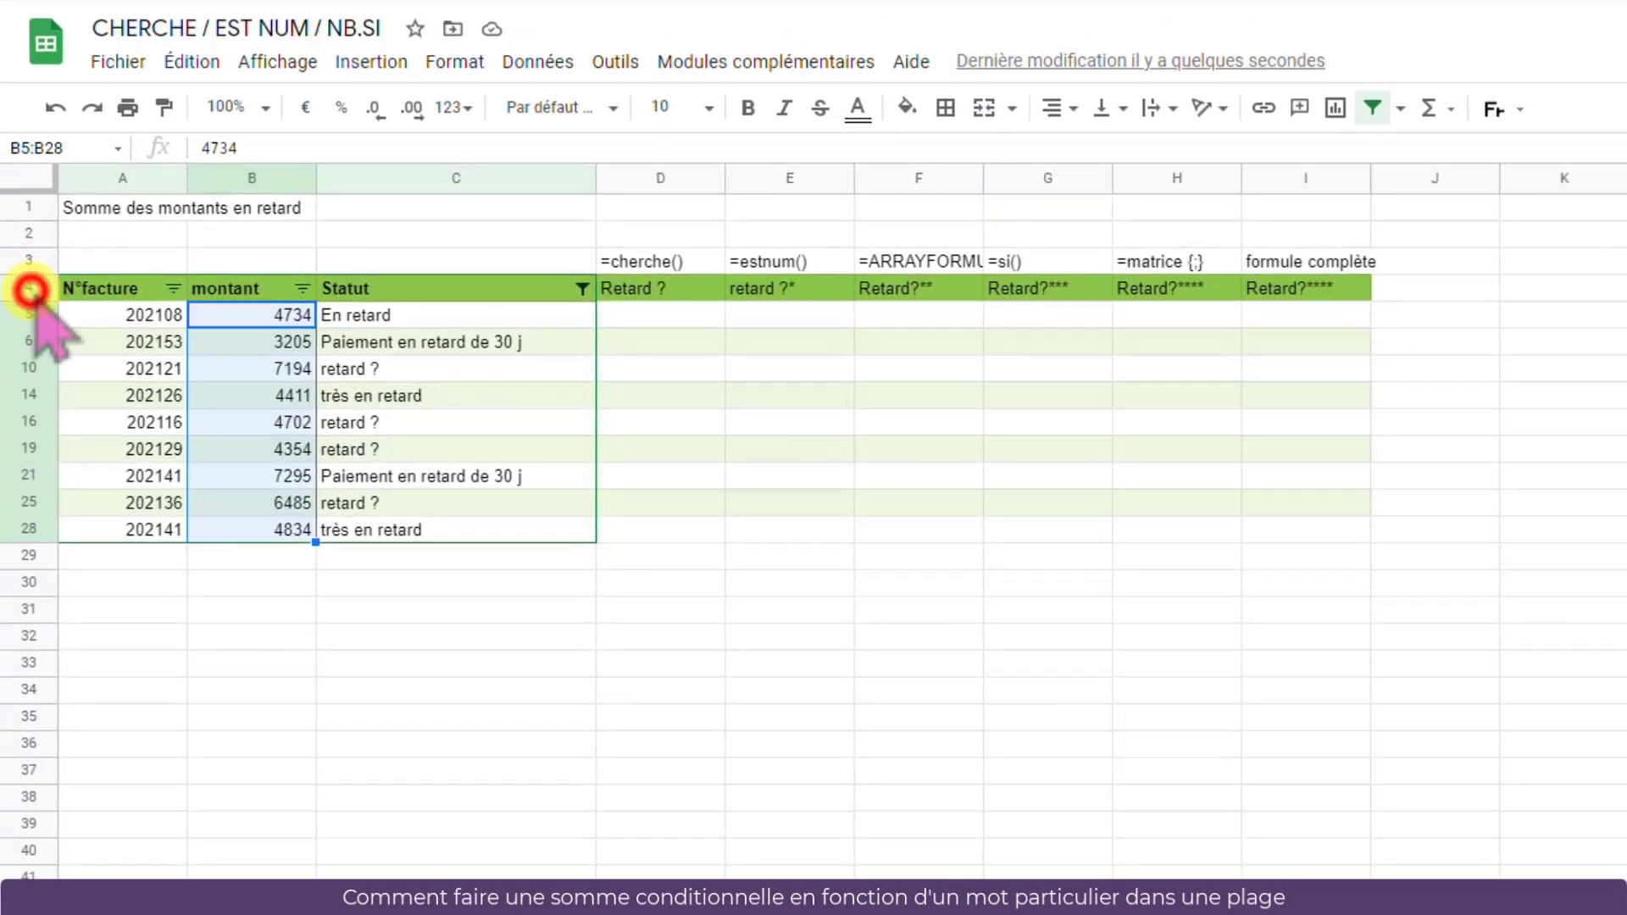
pyautogui.click(31, 293)
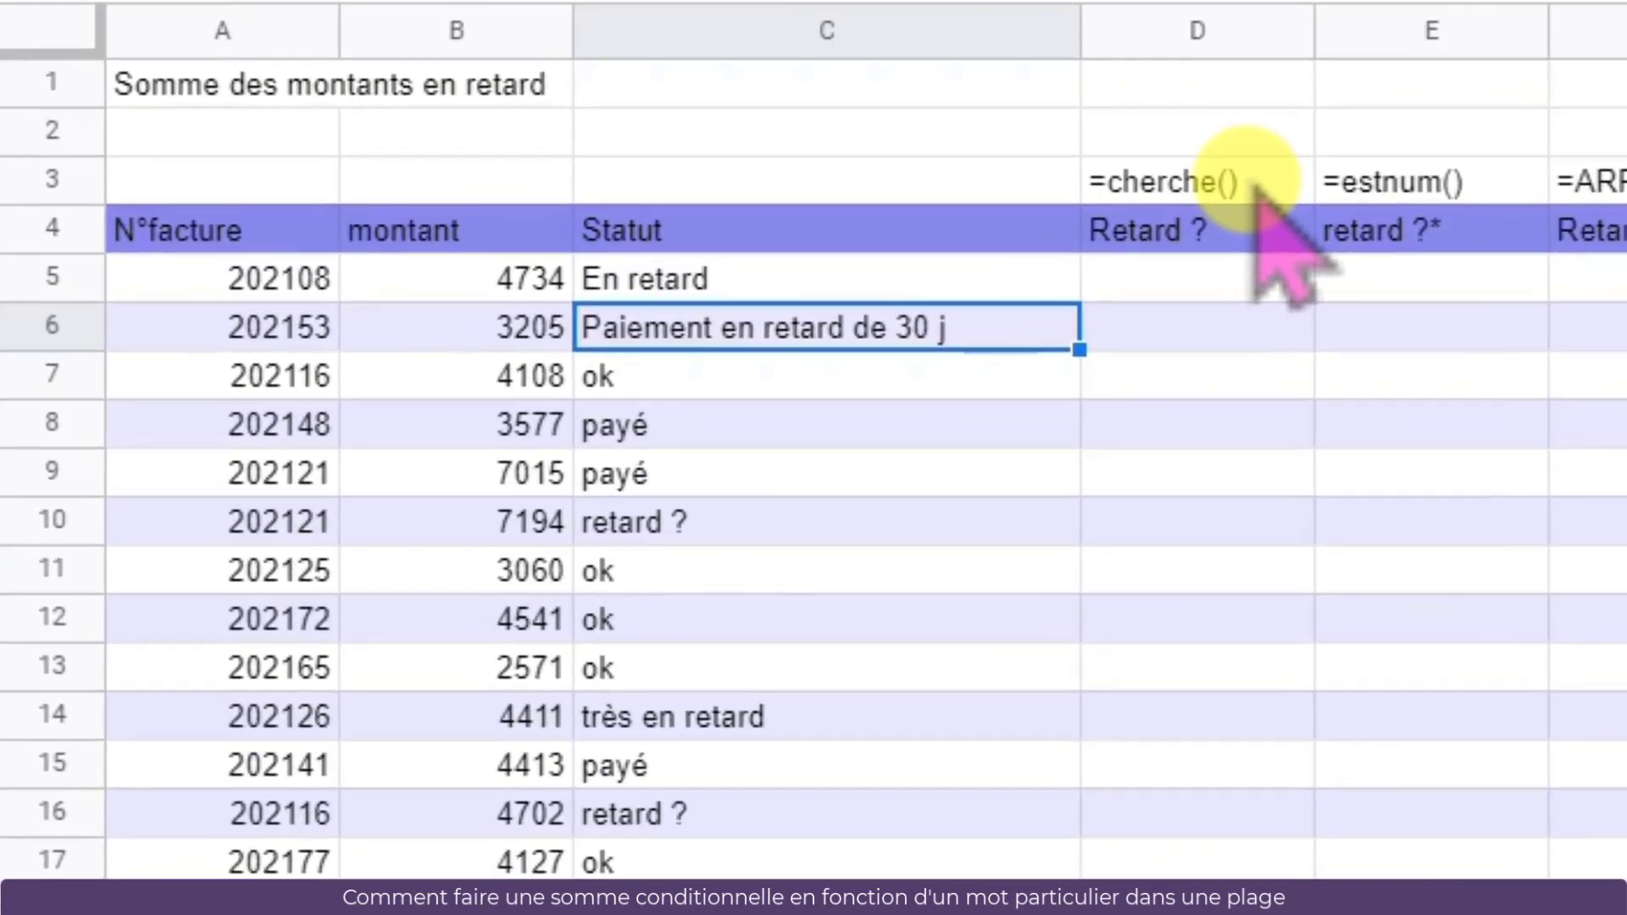
# Enter =cherche("retard";C5) in D5 and fill the formula down the Retard ? column to row 28
pyautogui.click(1131, 291)
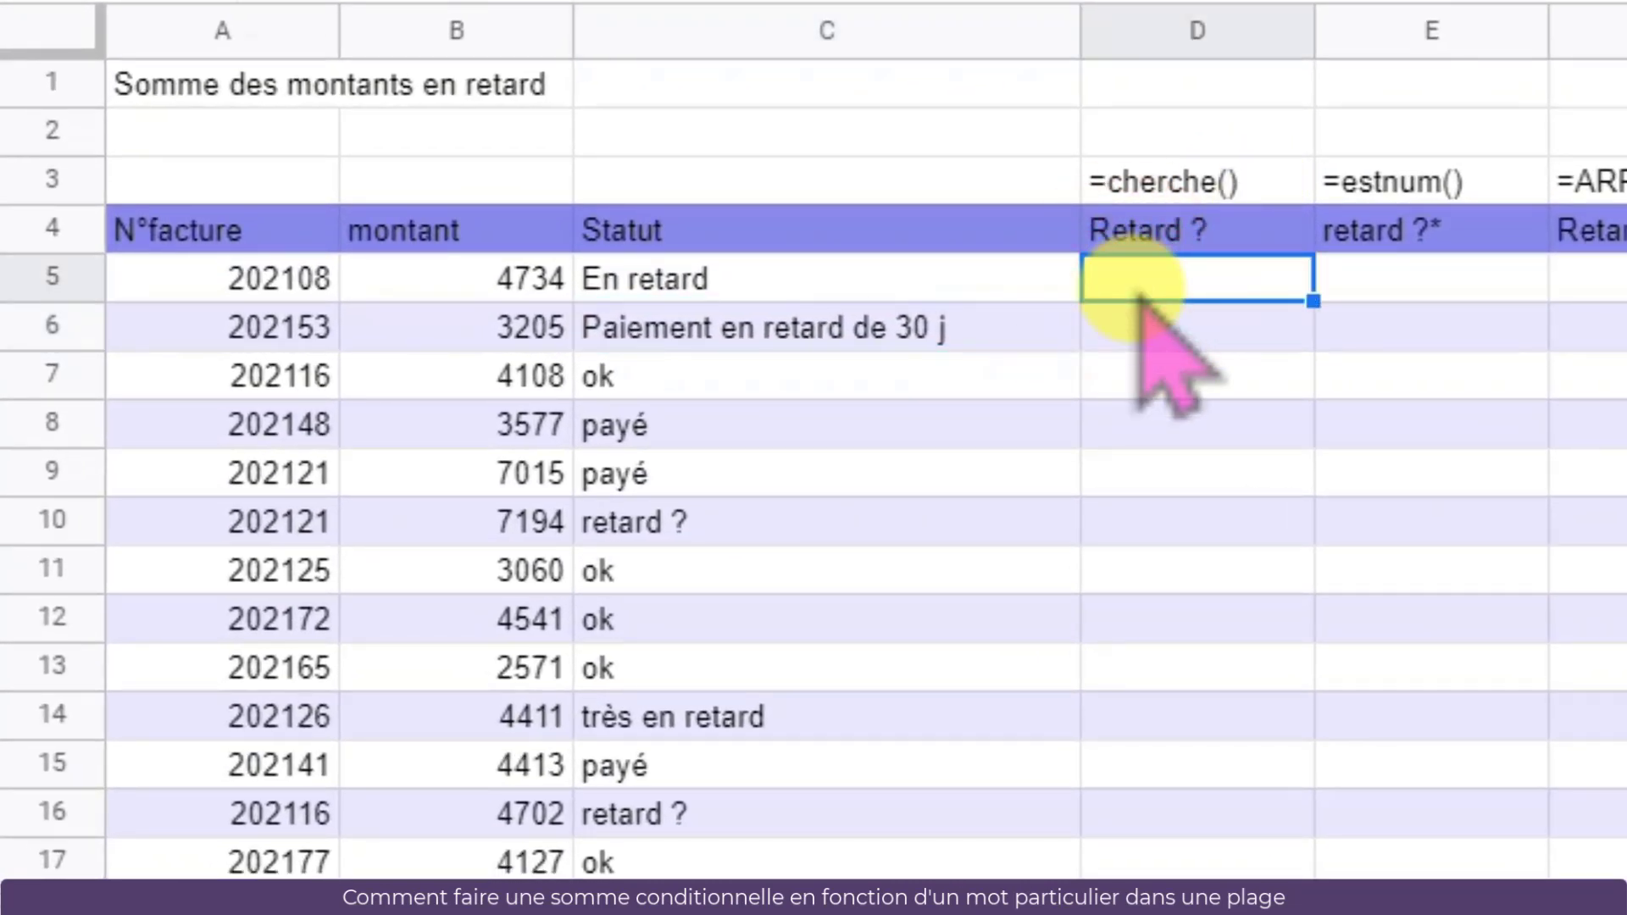
pyautogui.write('=cherch')
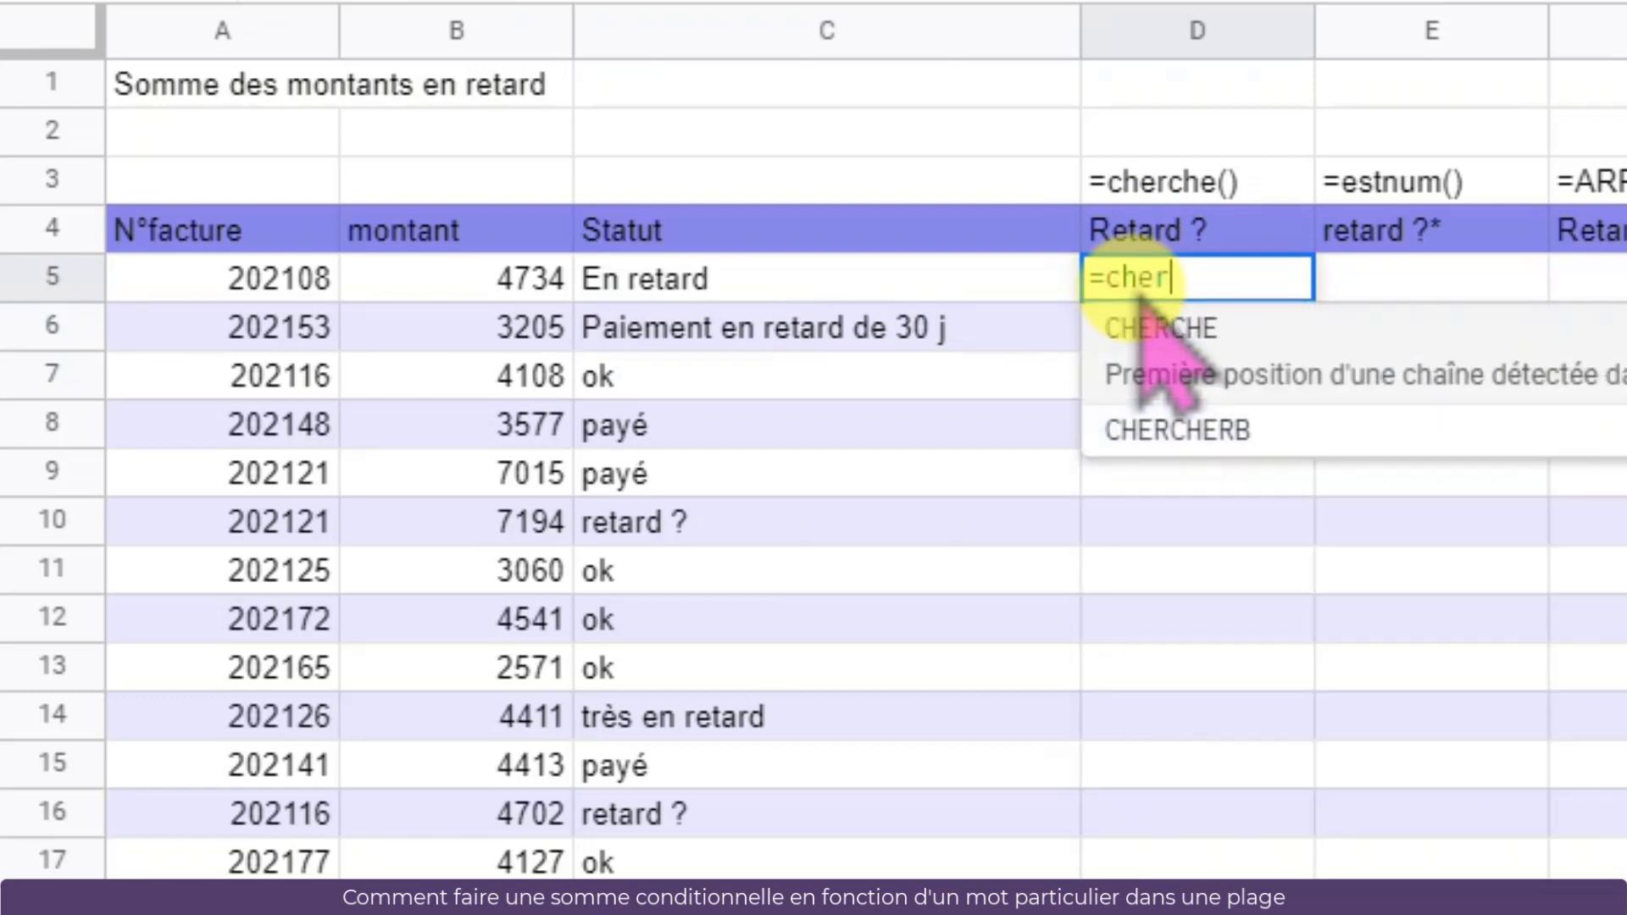
pyautogui.write('e')
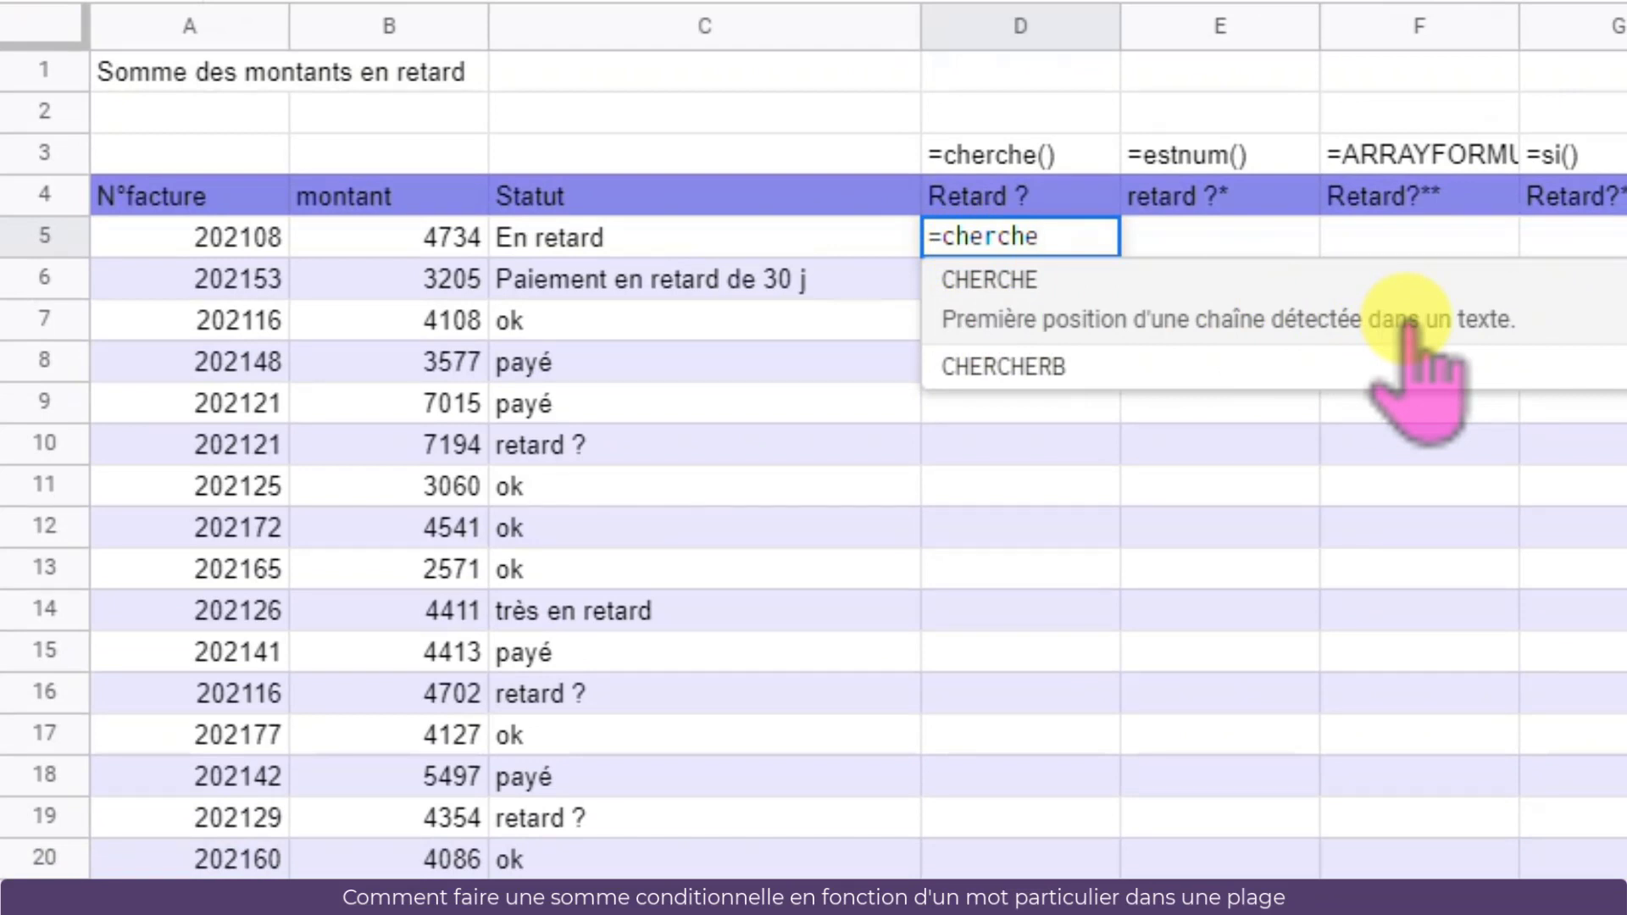
pyautogui.write('(')
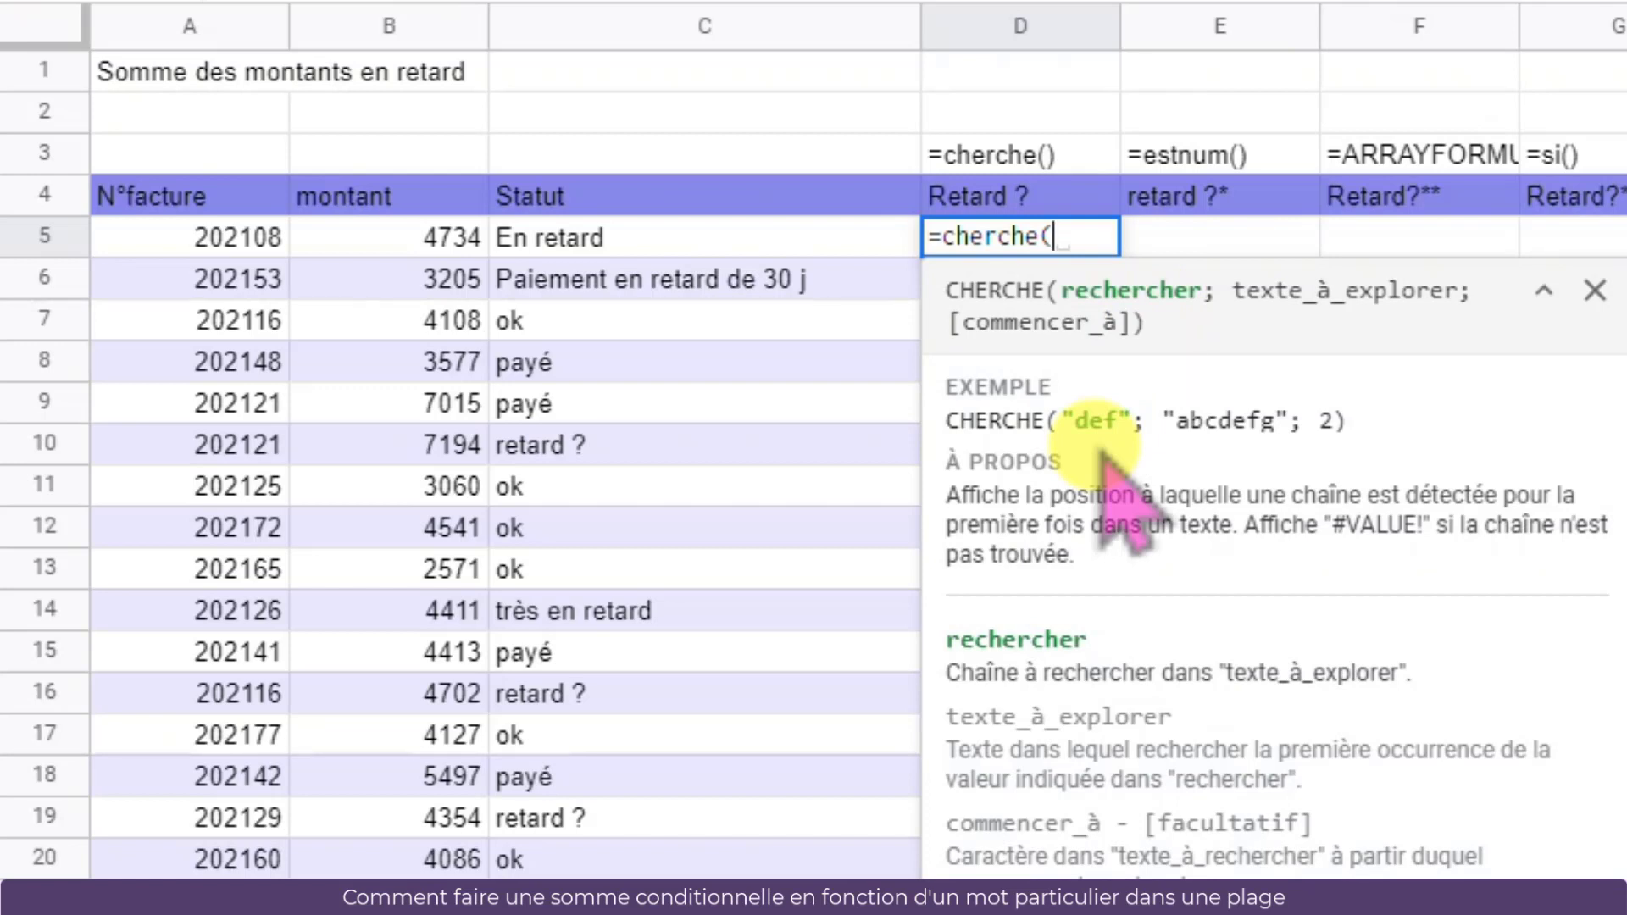
pyautogui.write('"retar')
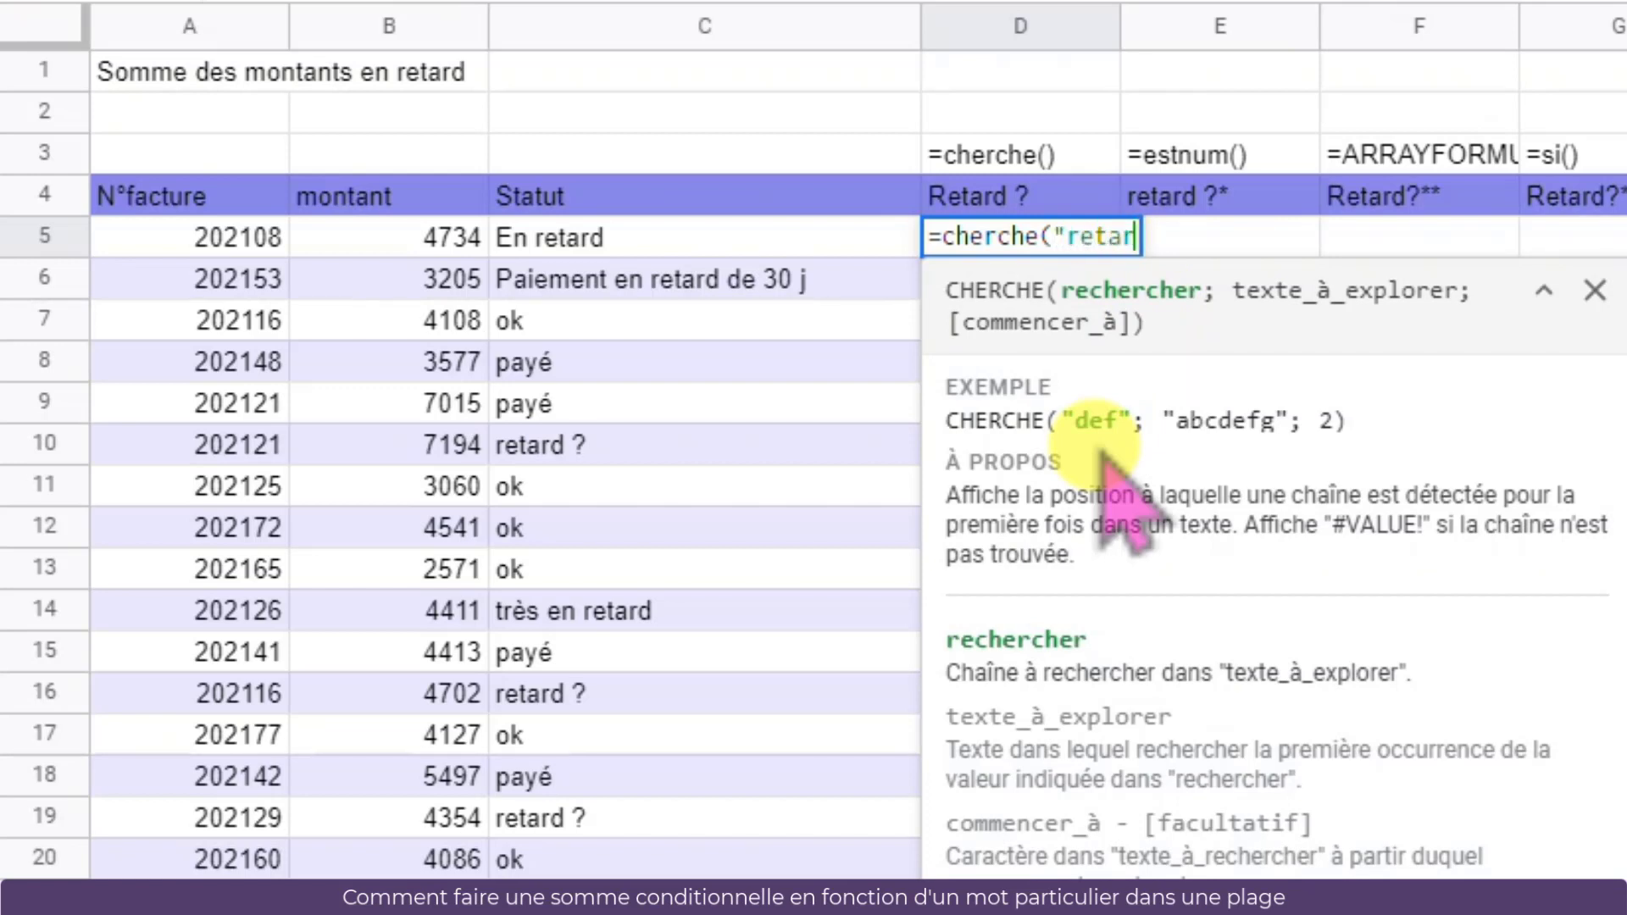
pyautogui.write('d"')
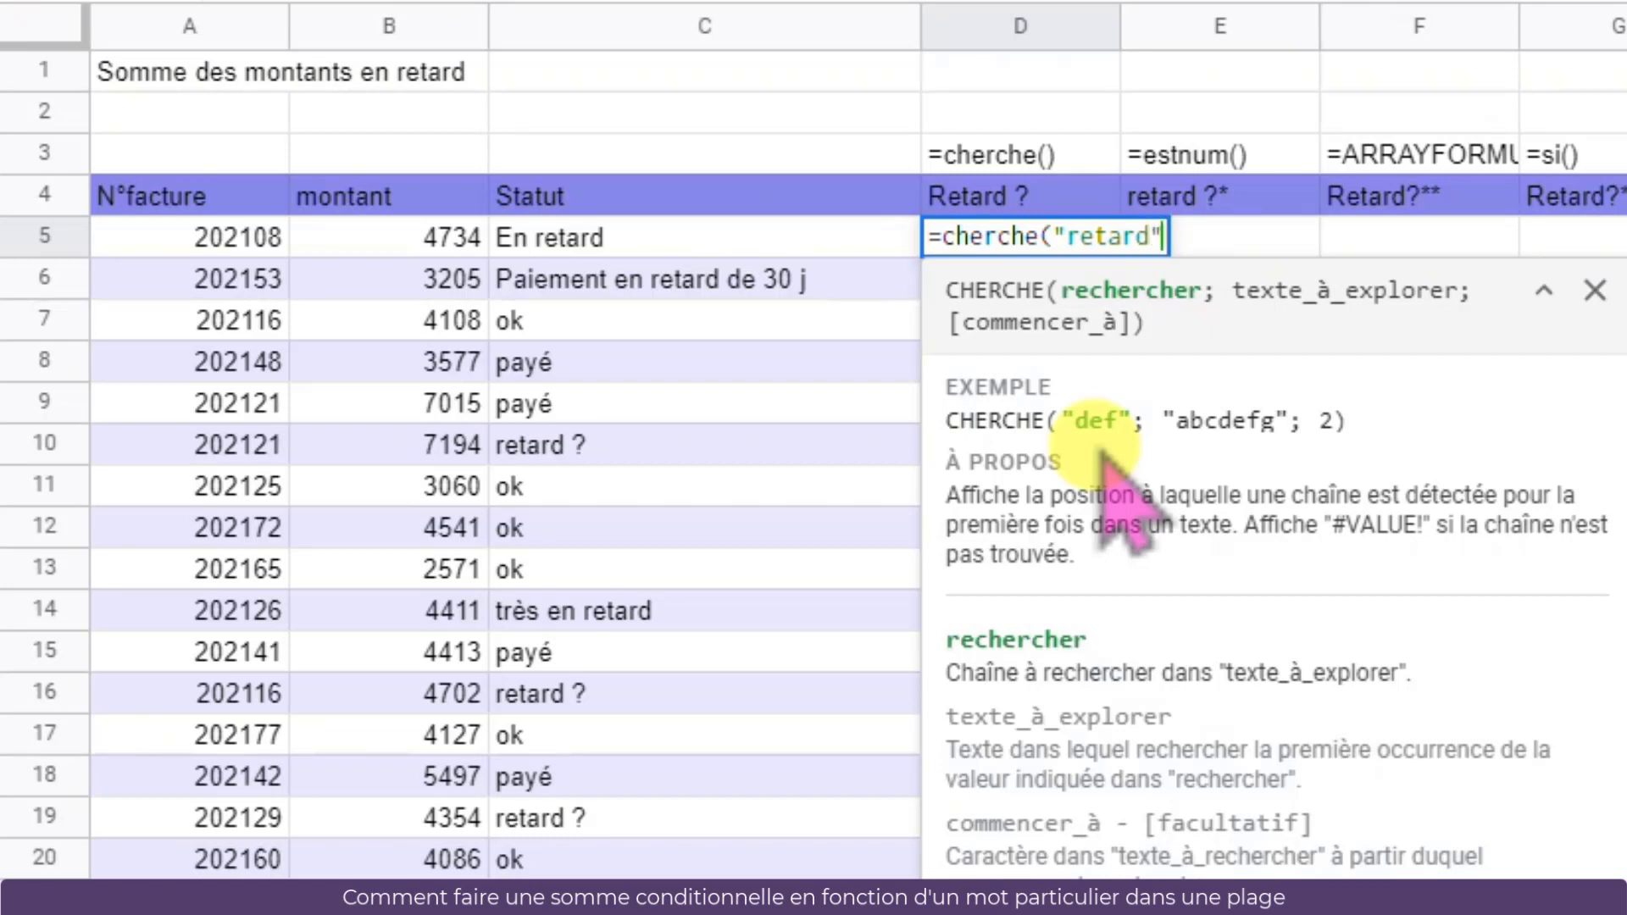
pyautogui.write(';')
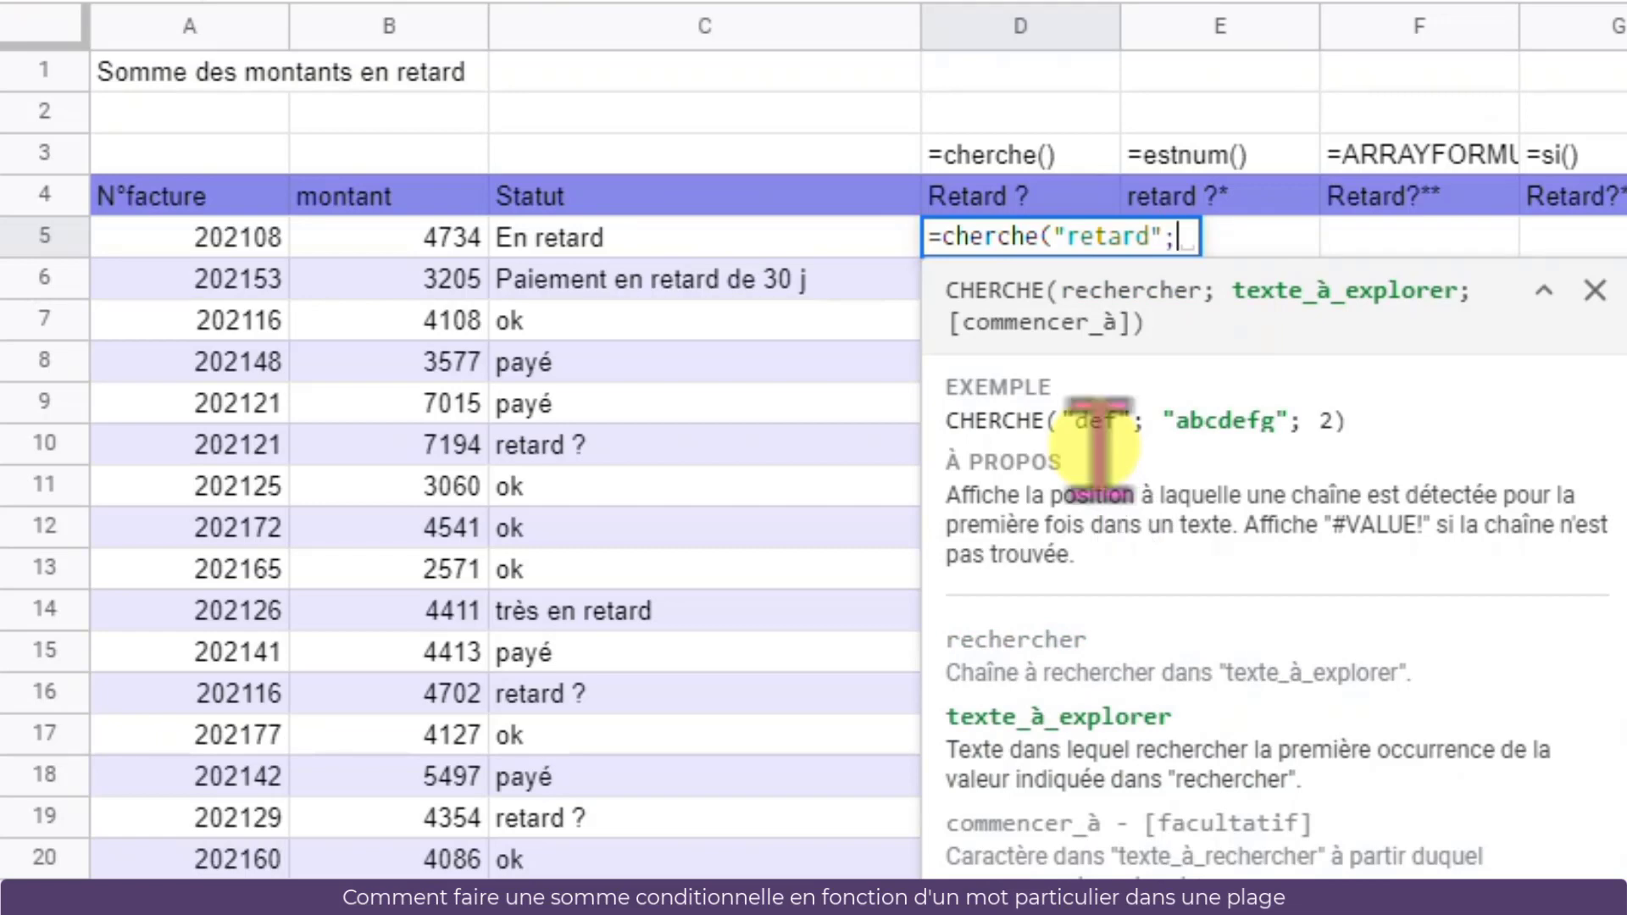
pyautogui.click(653, 242)
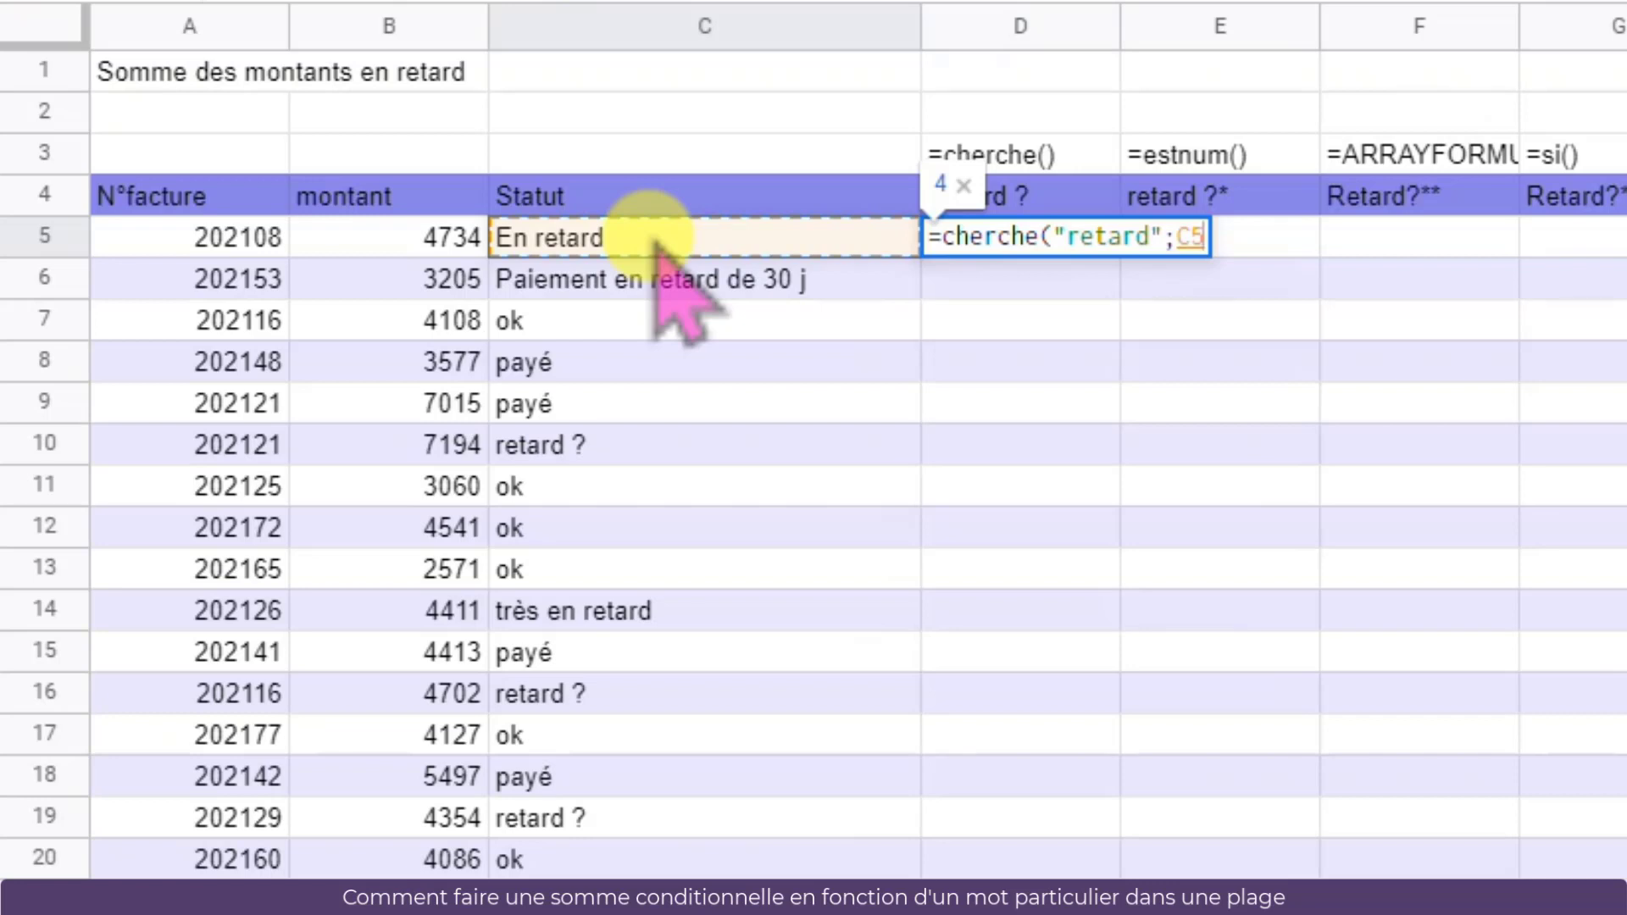
pyautogui.write(')')
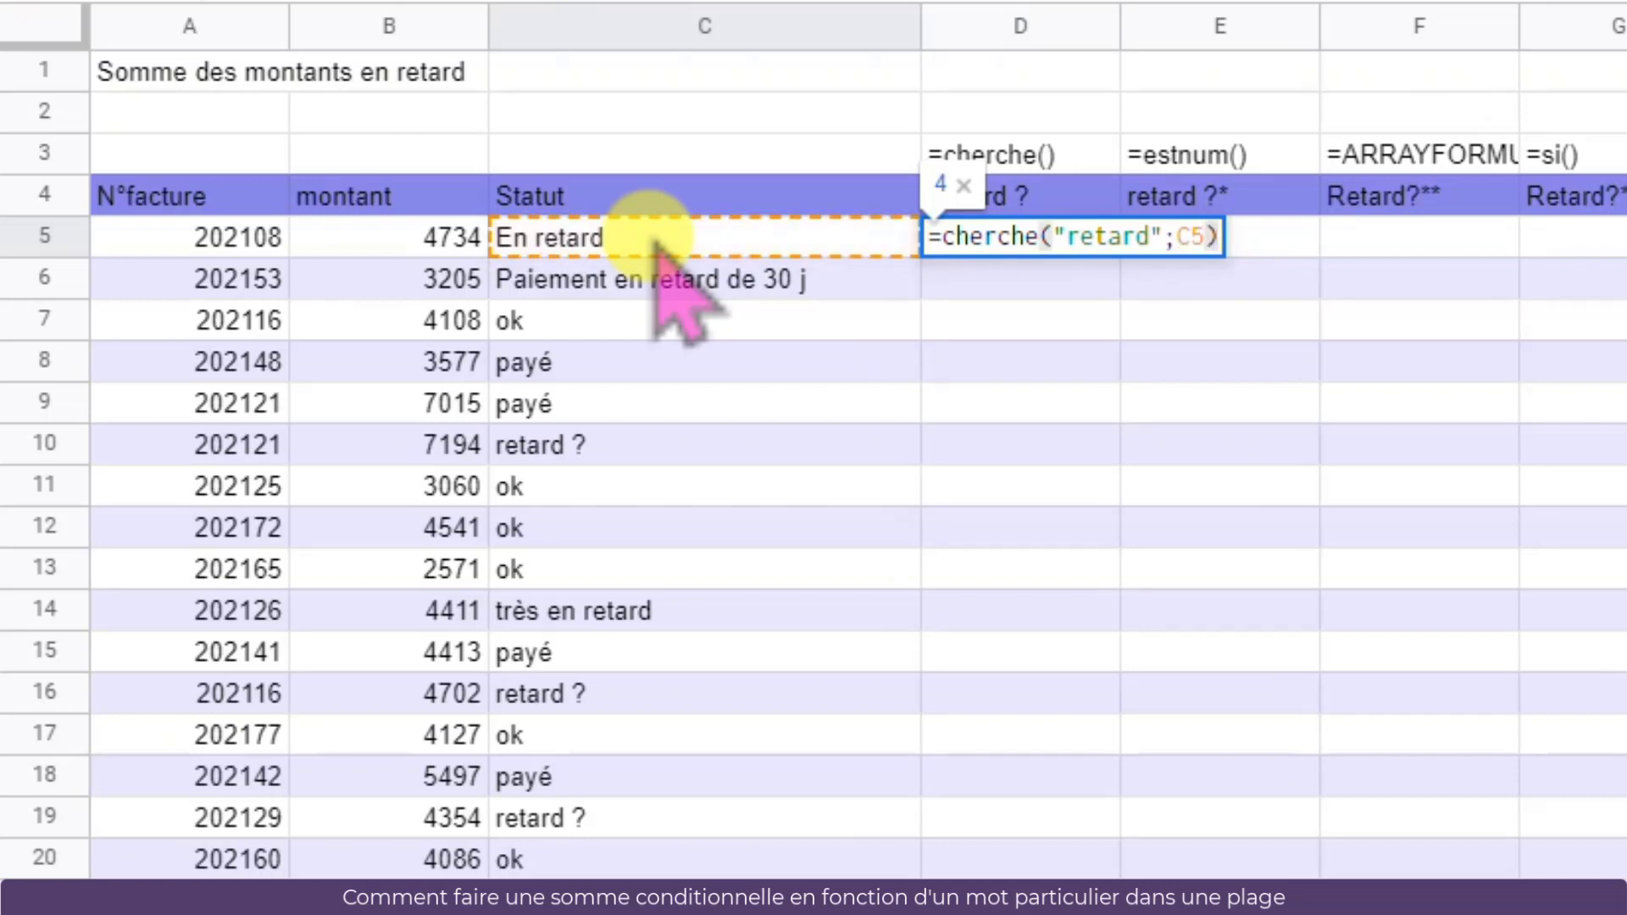
pyautogui.press('Return')
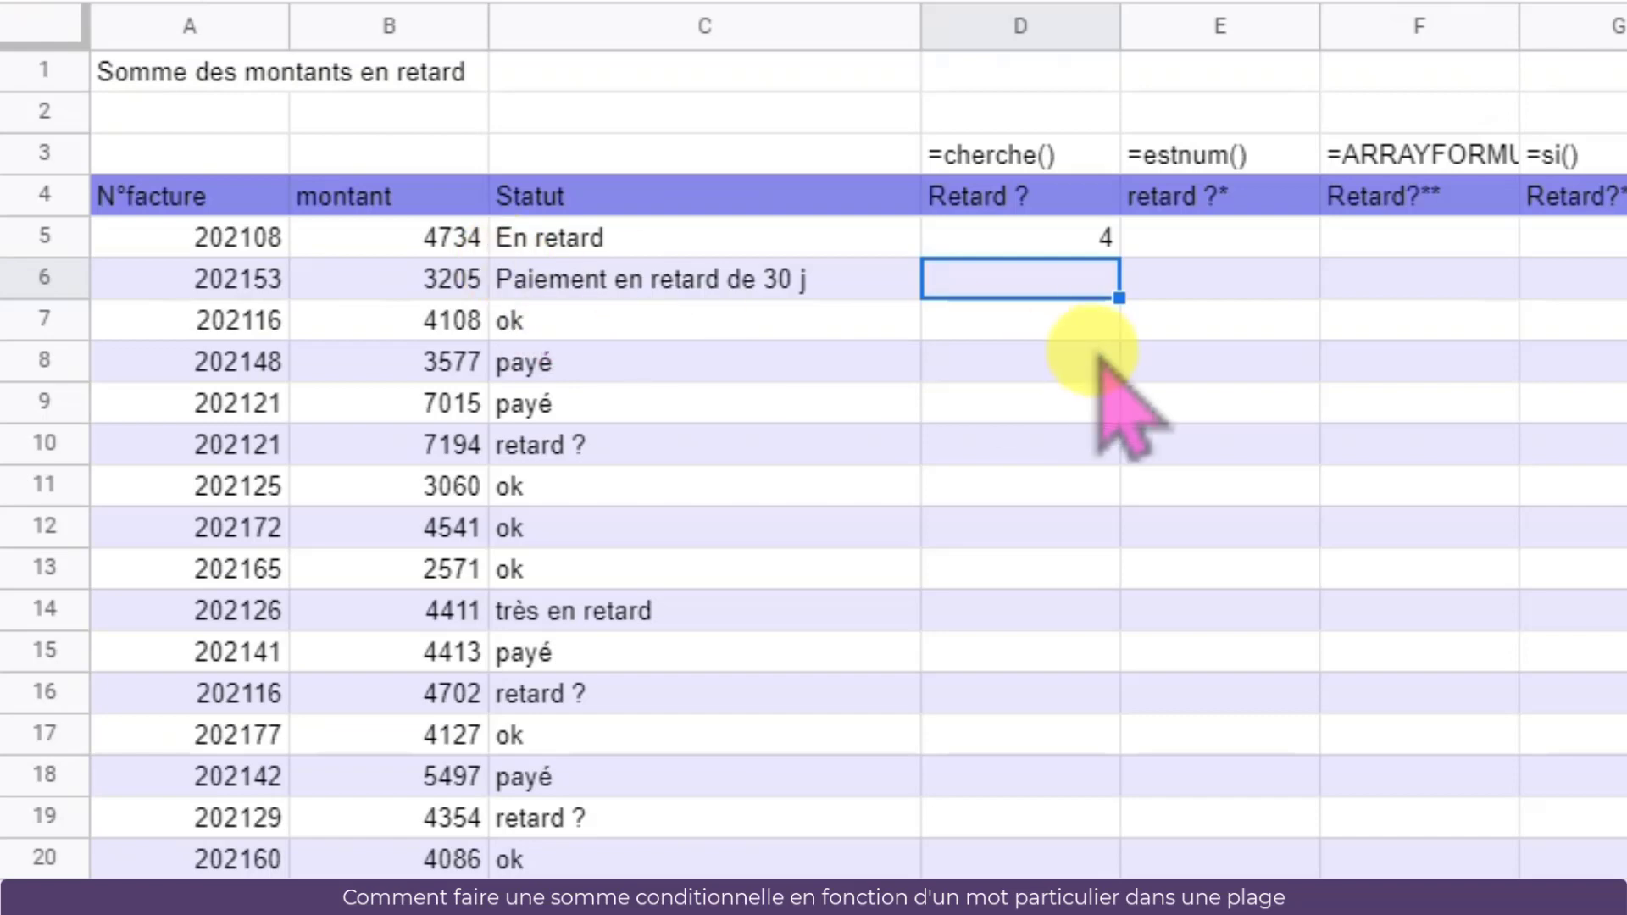
pyautogui.press('Up')
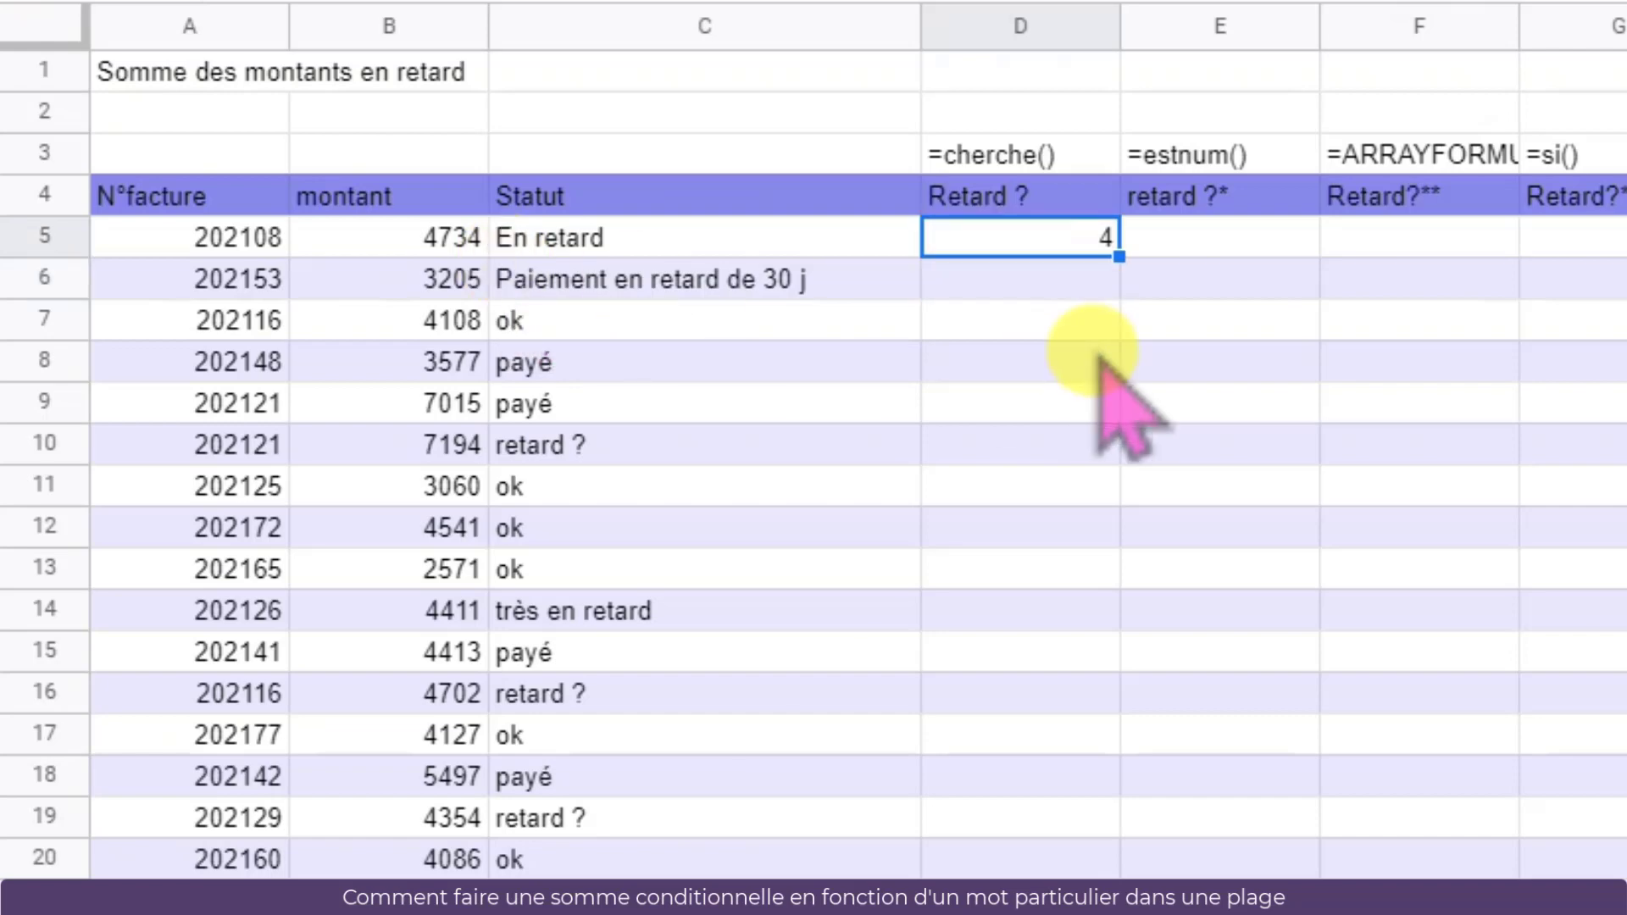
pyautogui.doubleClick(1119, 256)
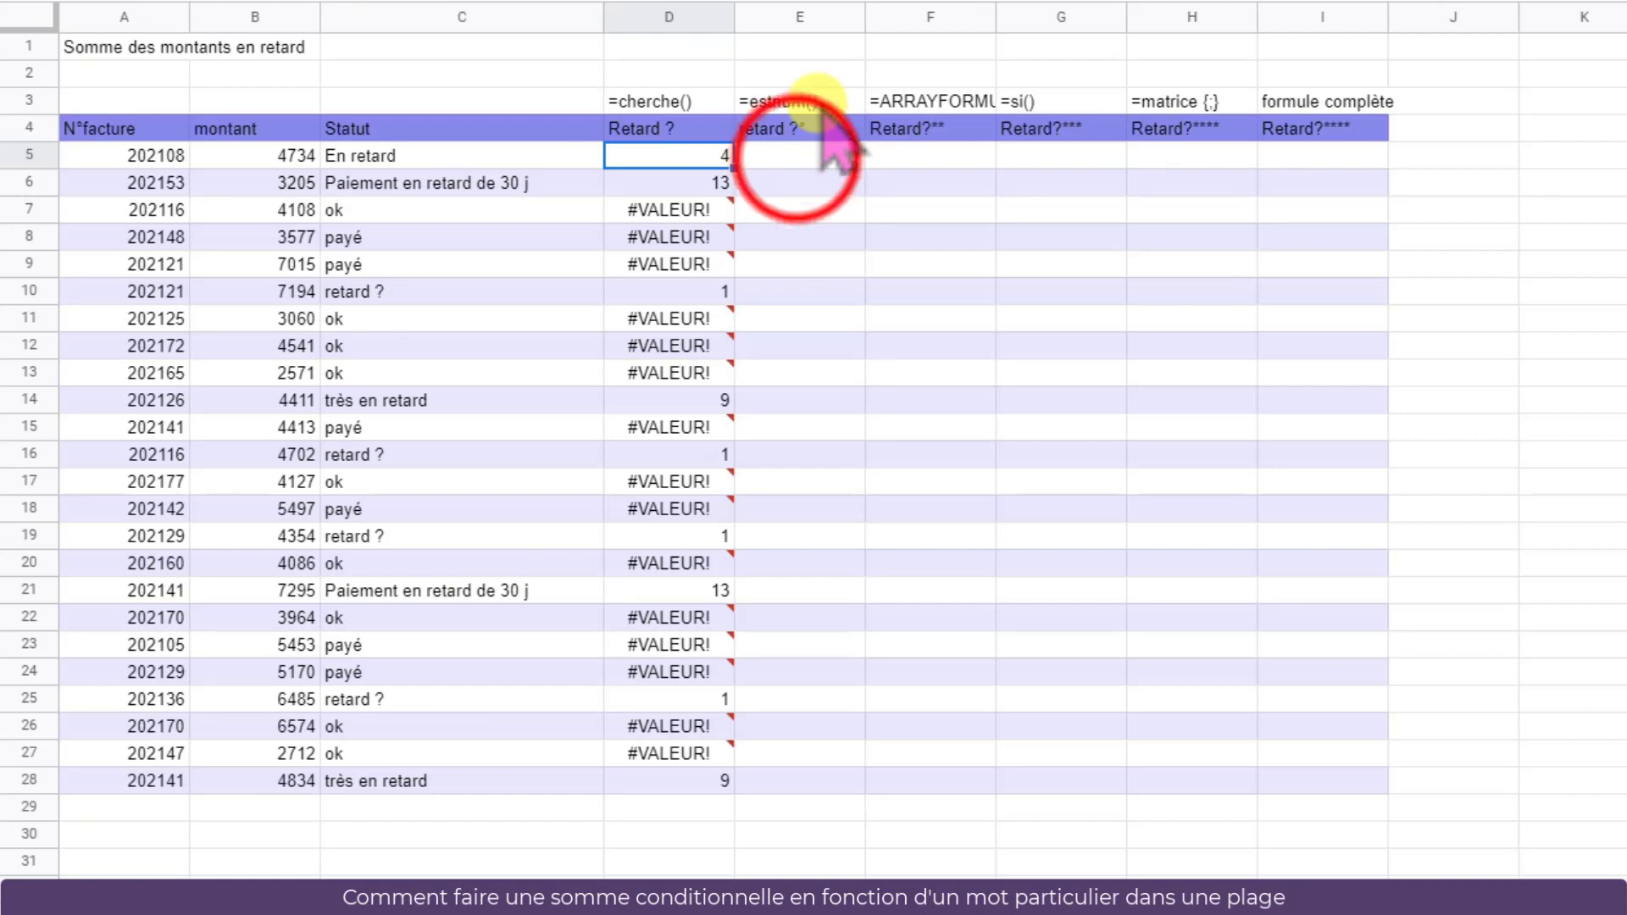
# Enter =estnum(D5) in E5 and fill the formula down the retard ?* column to row 28
pyautogui.click(801, 156)
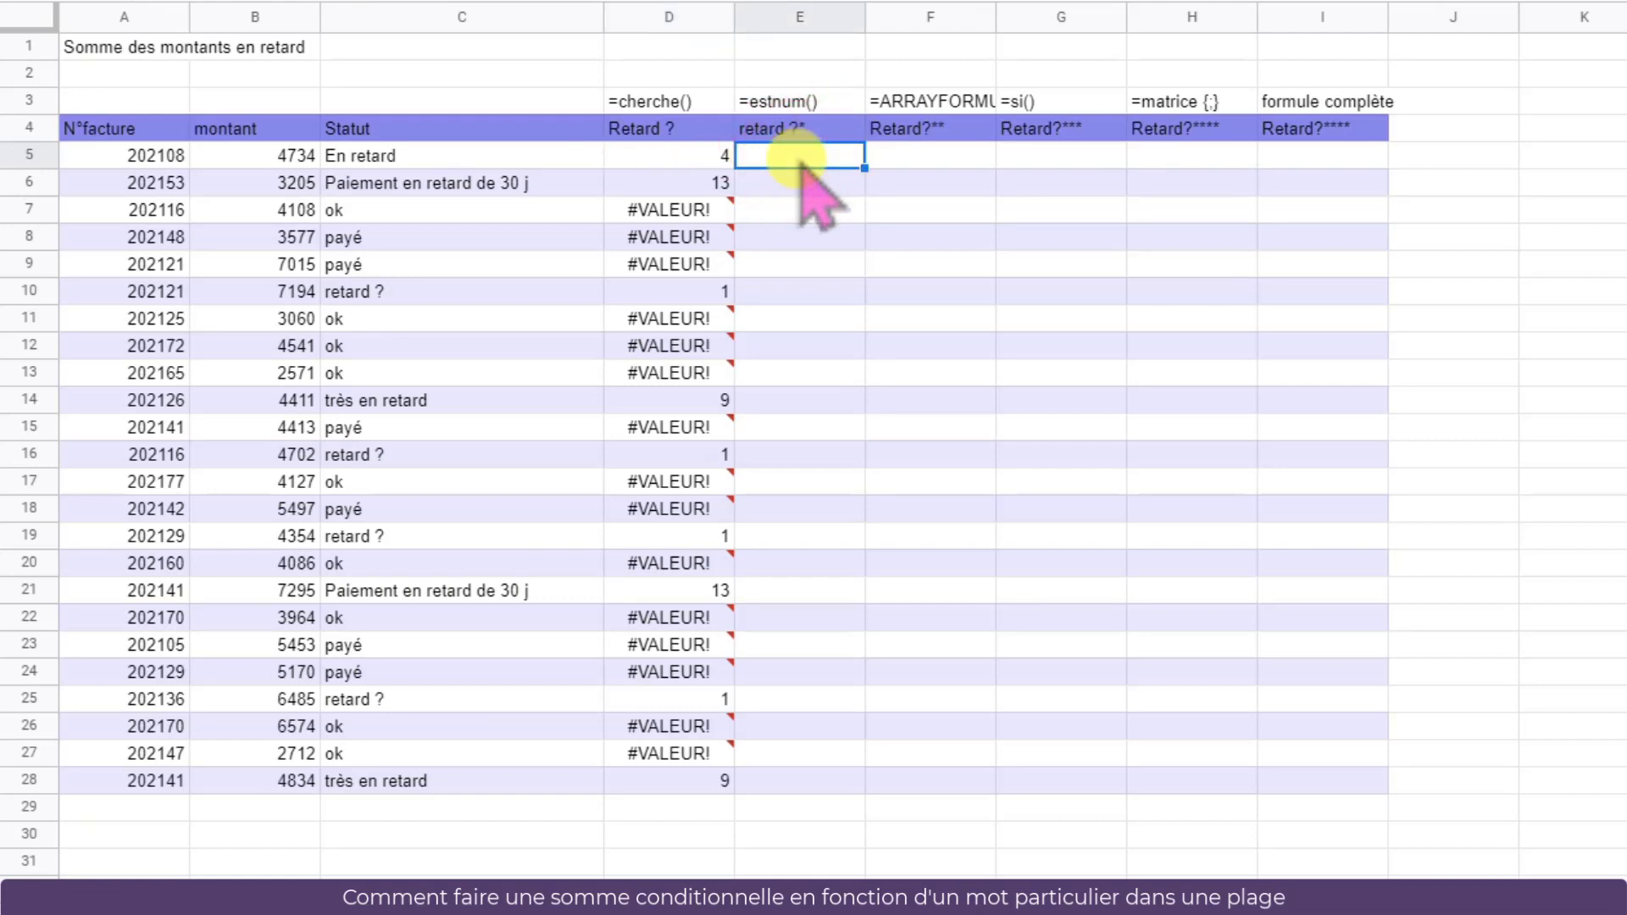
pyautogui.write('=e')
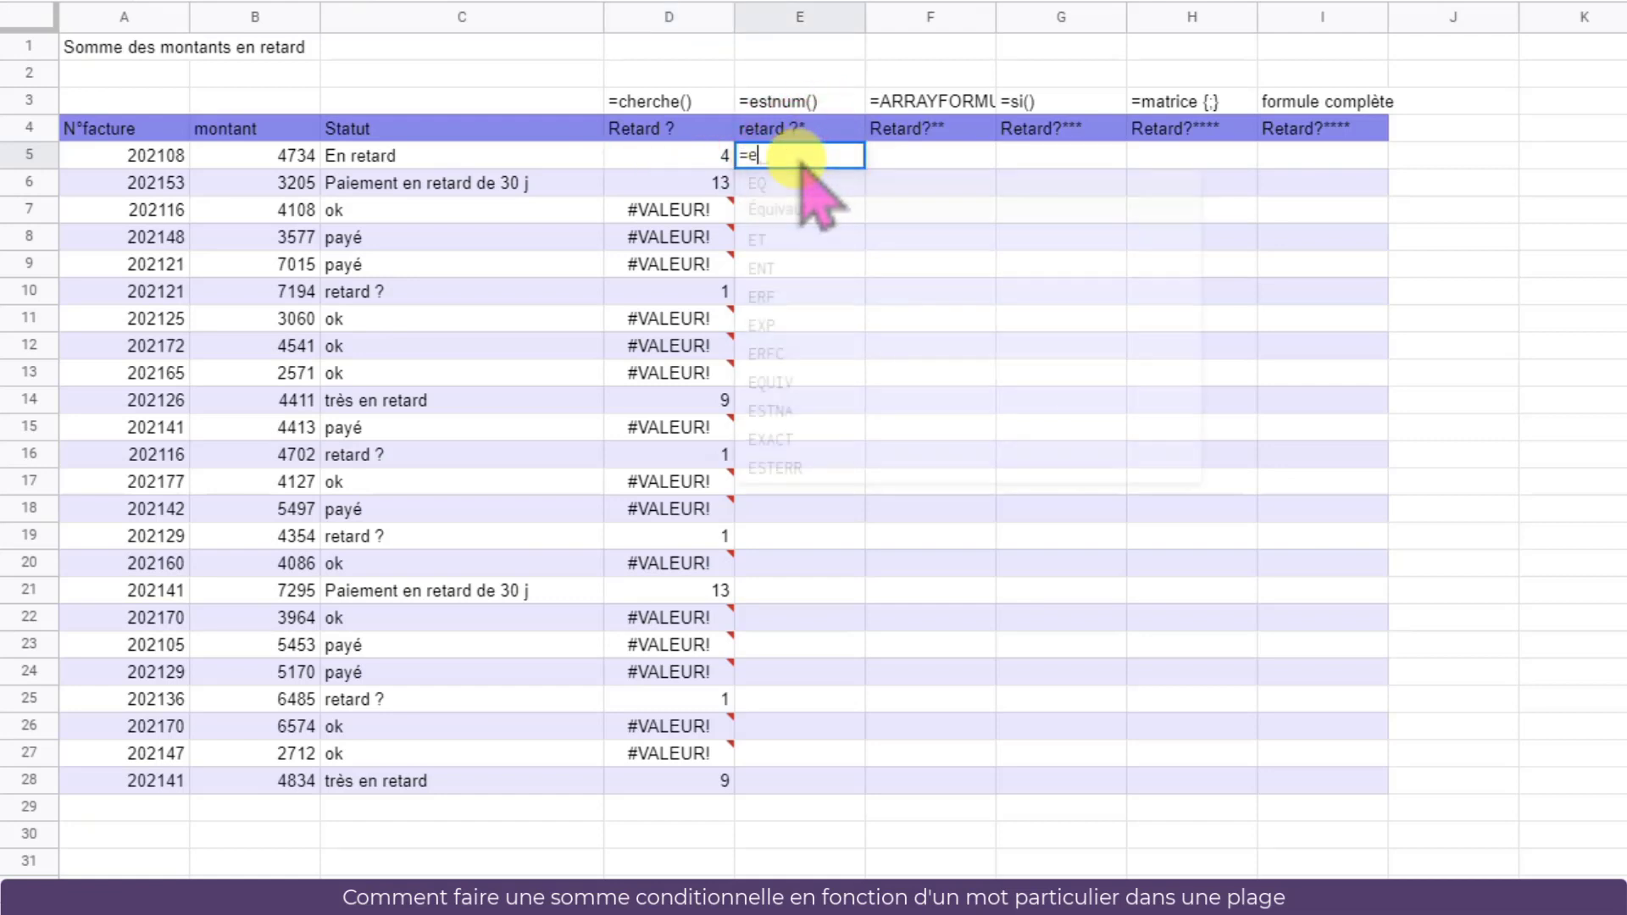
pyautogui.write('stnum(')
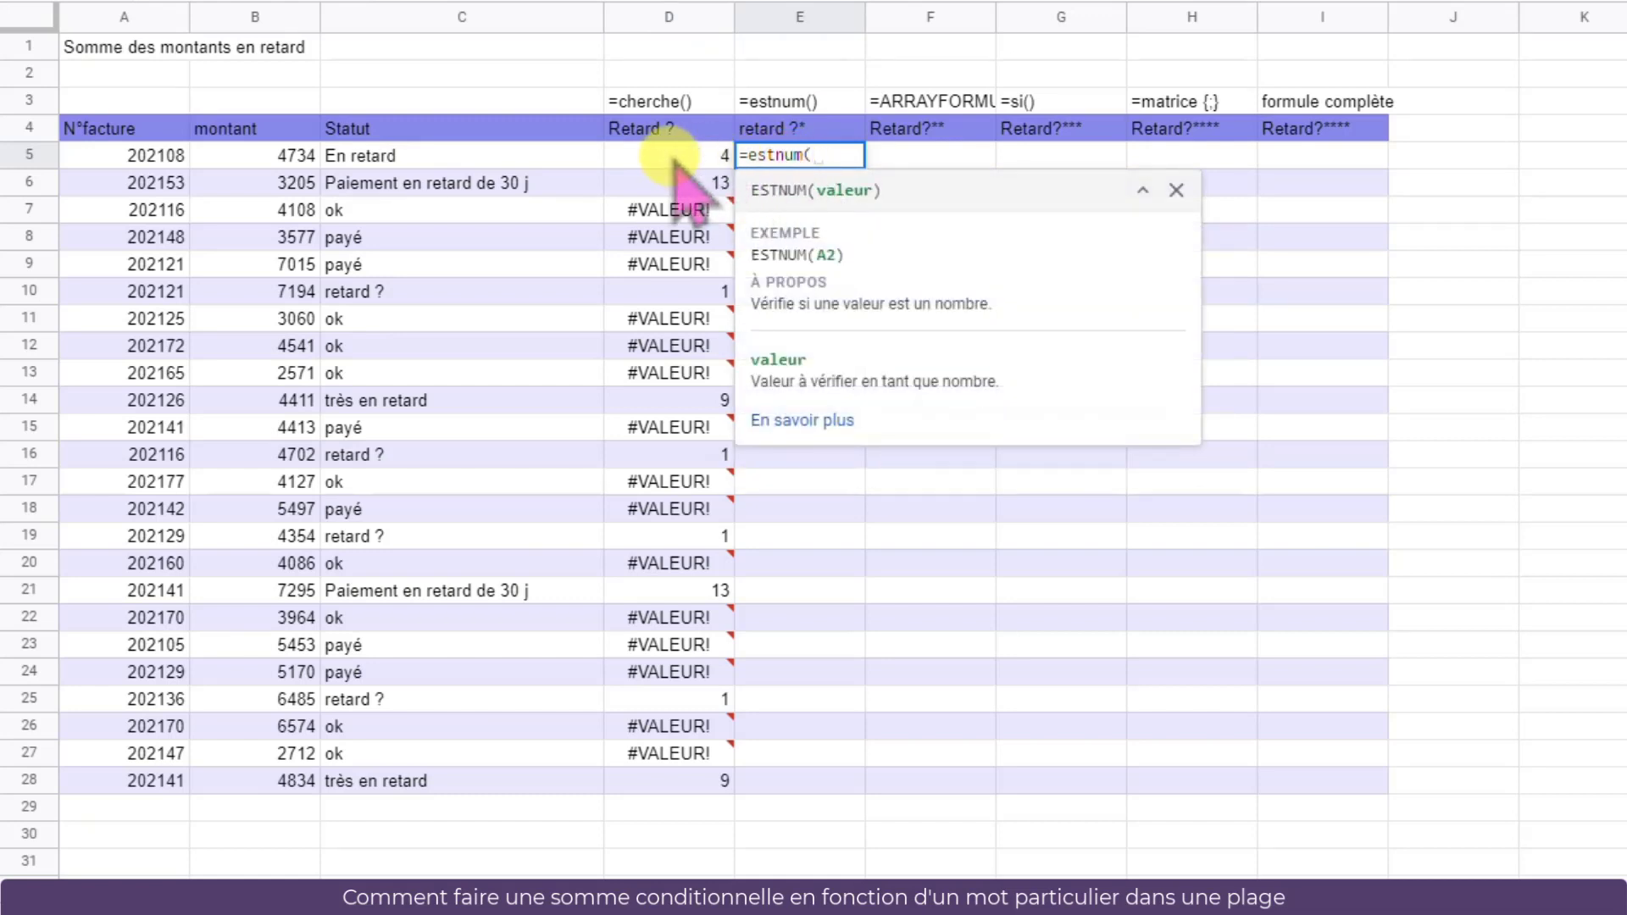
pyautogui.click(675, 159)
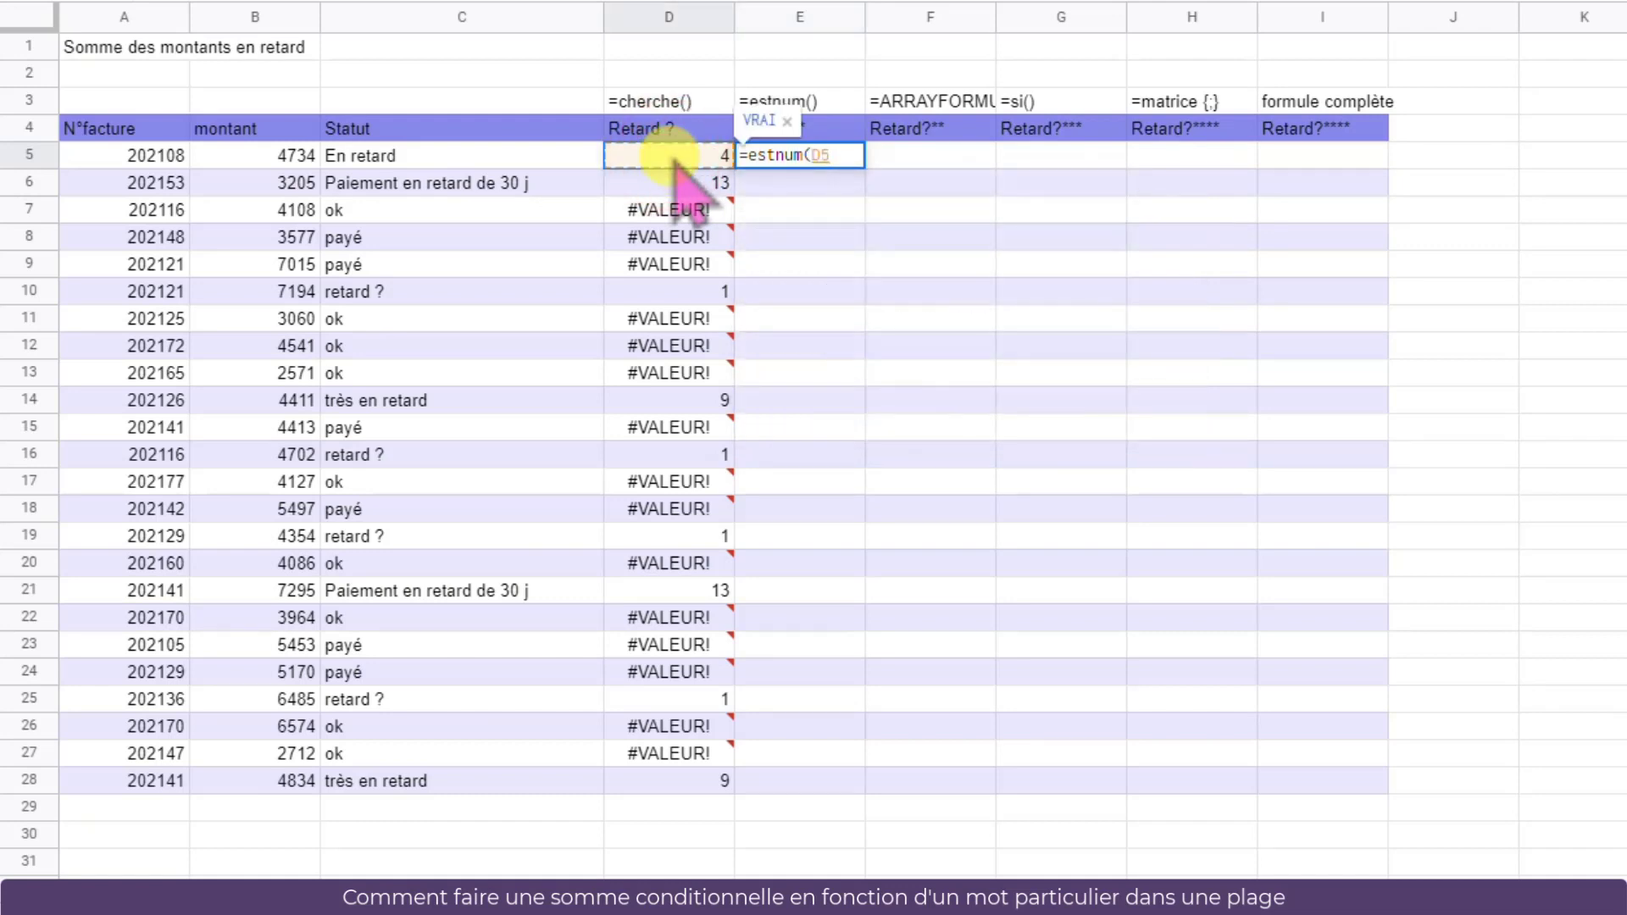
pyautogui.write(')')
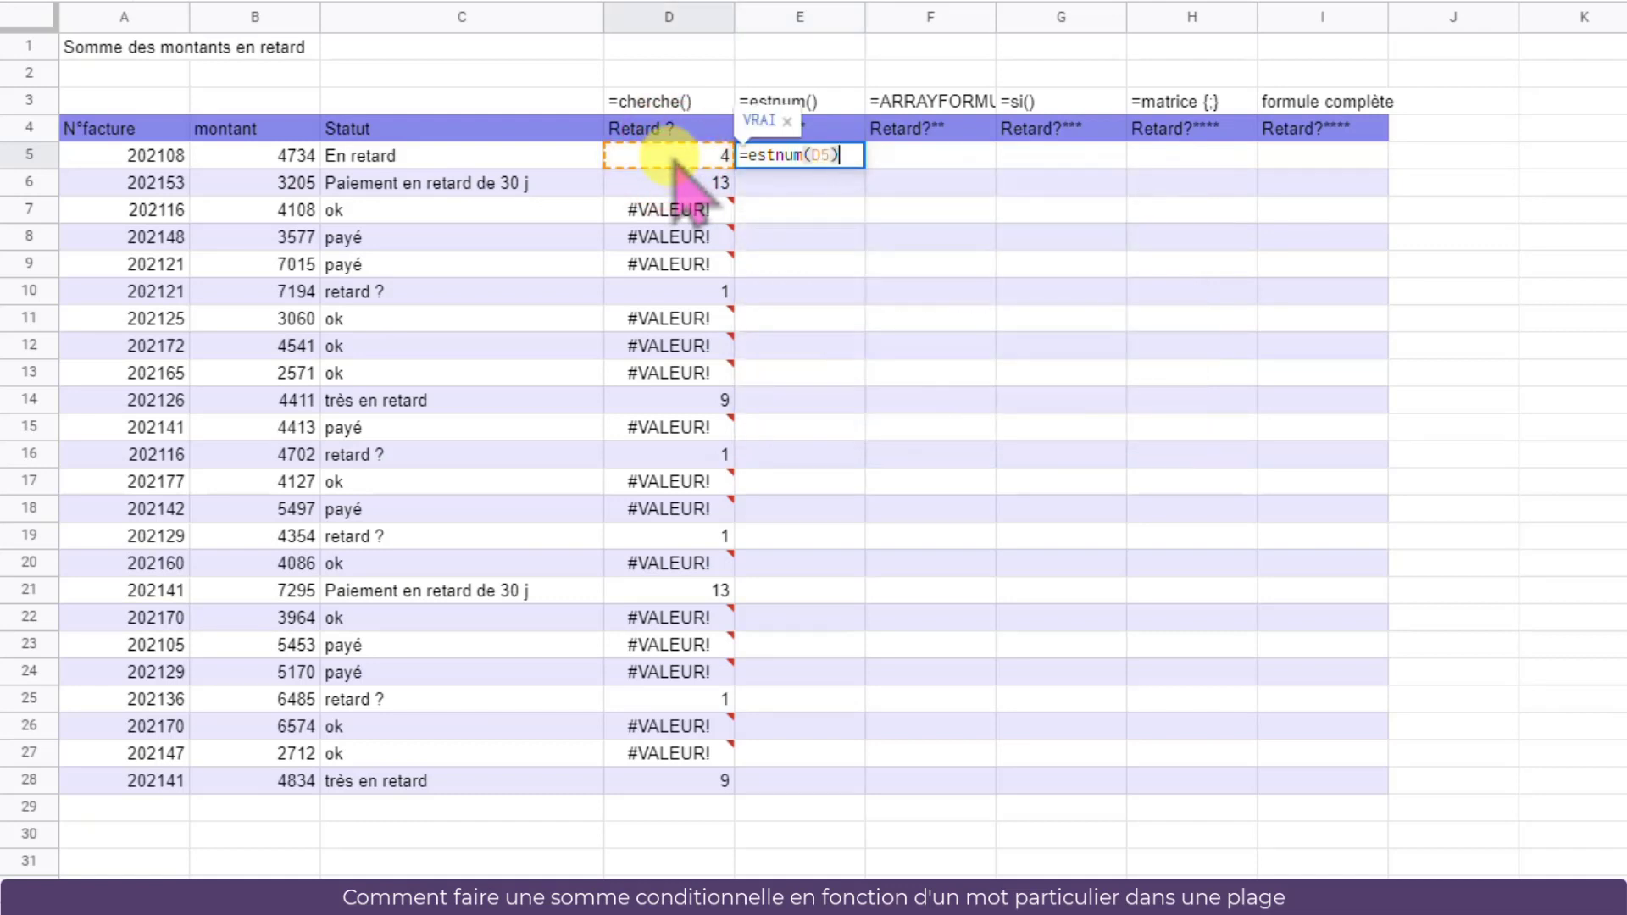
pyautogui.press('Return')
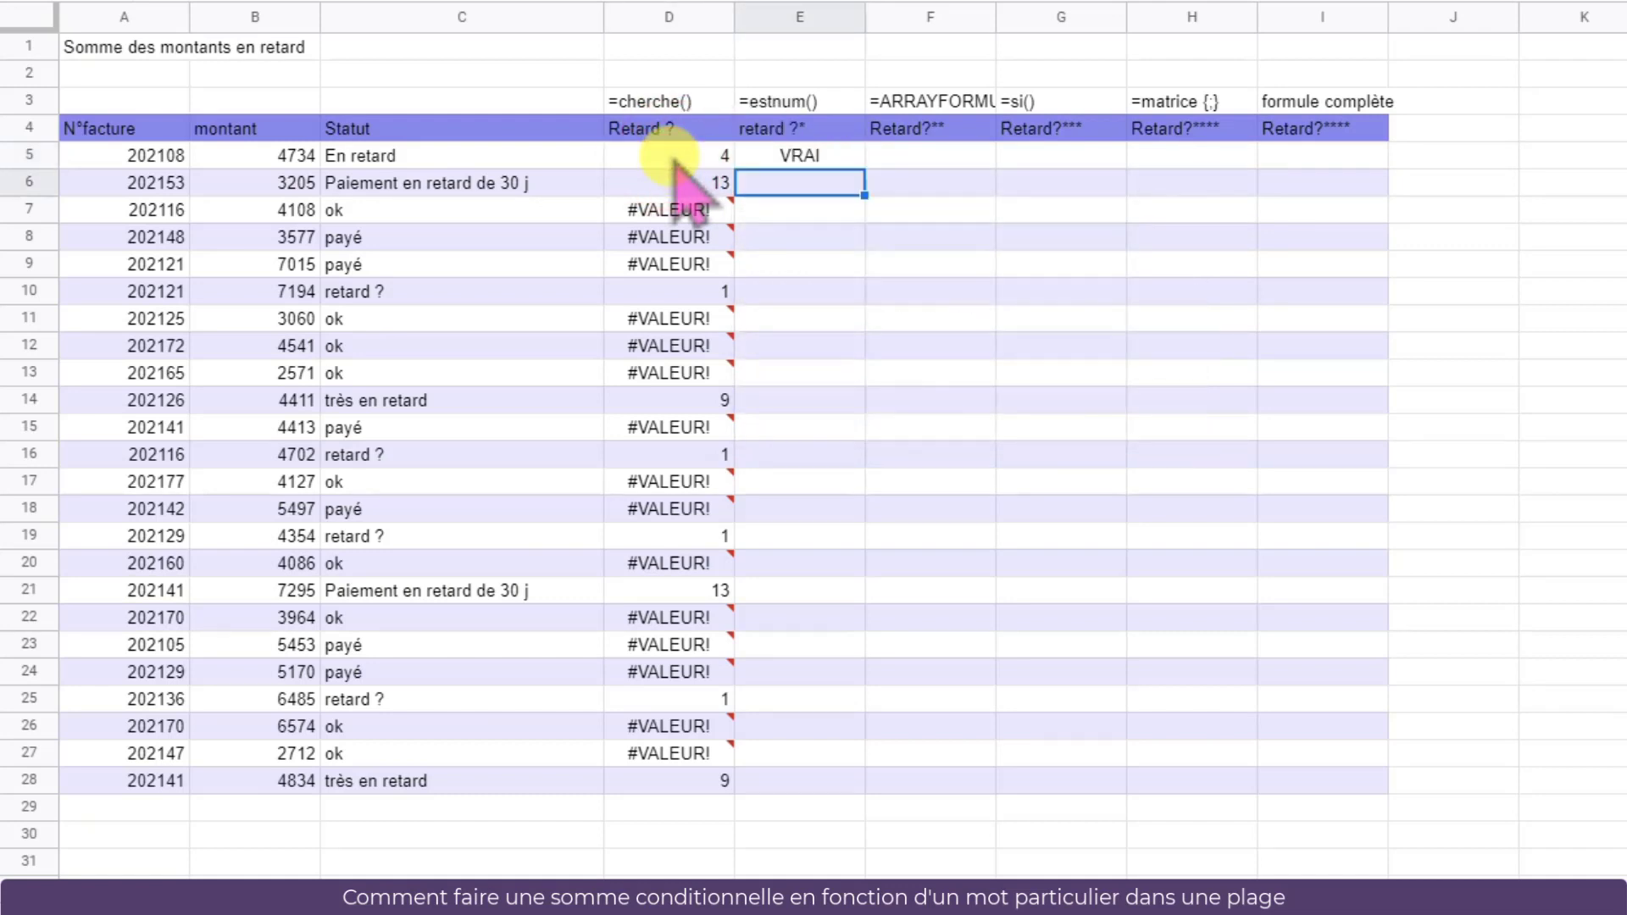
pyautogui.click(833, 157)
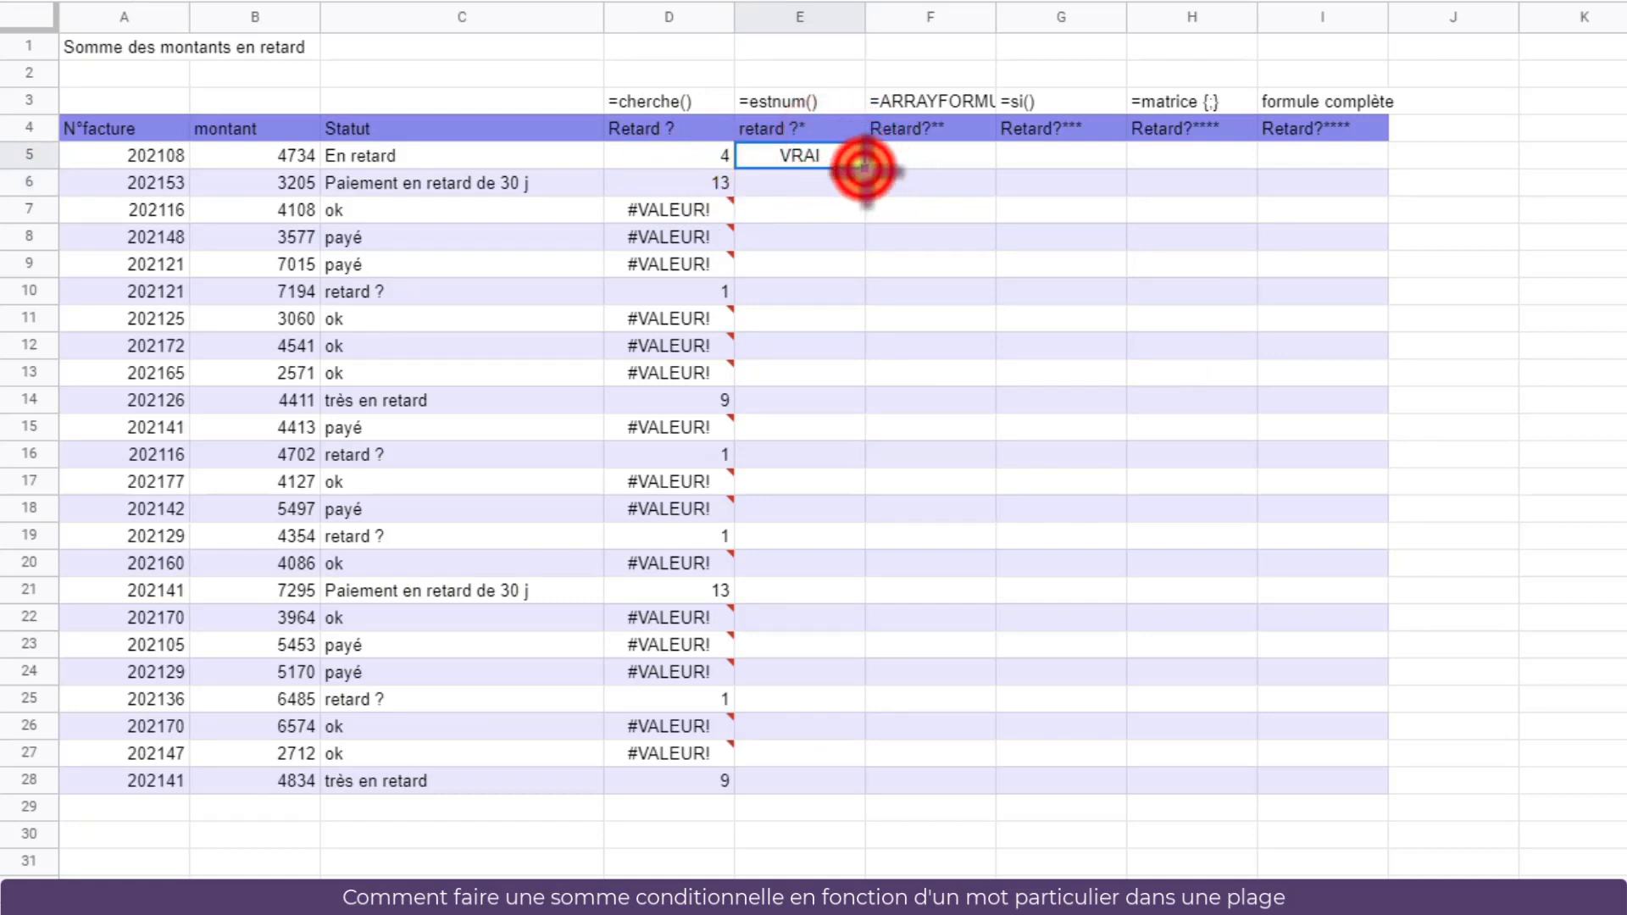
pyautogui.doubleClick(864, 168)
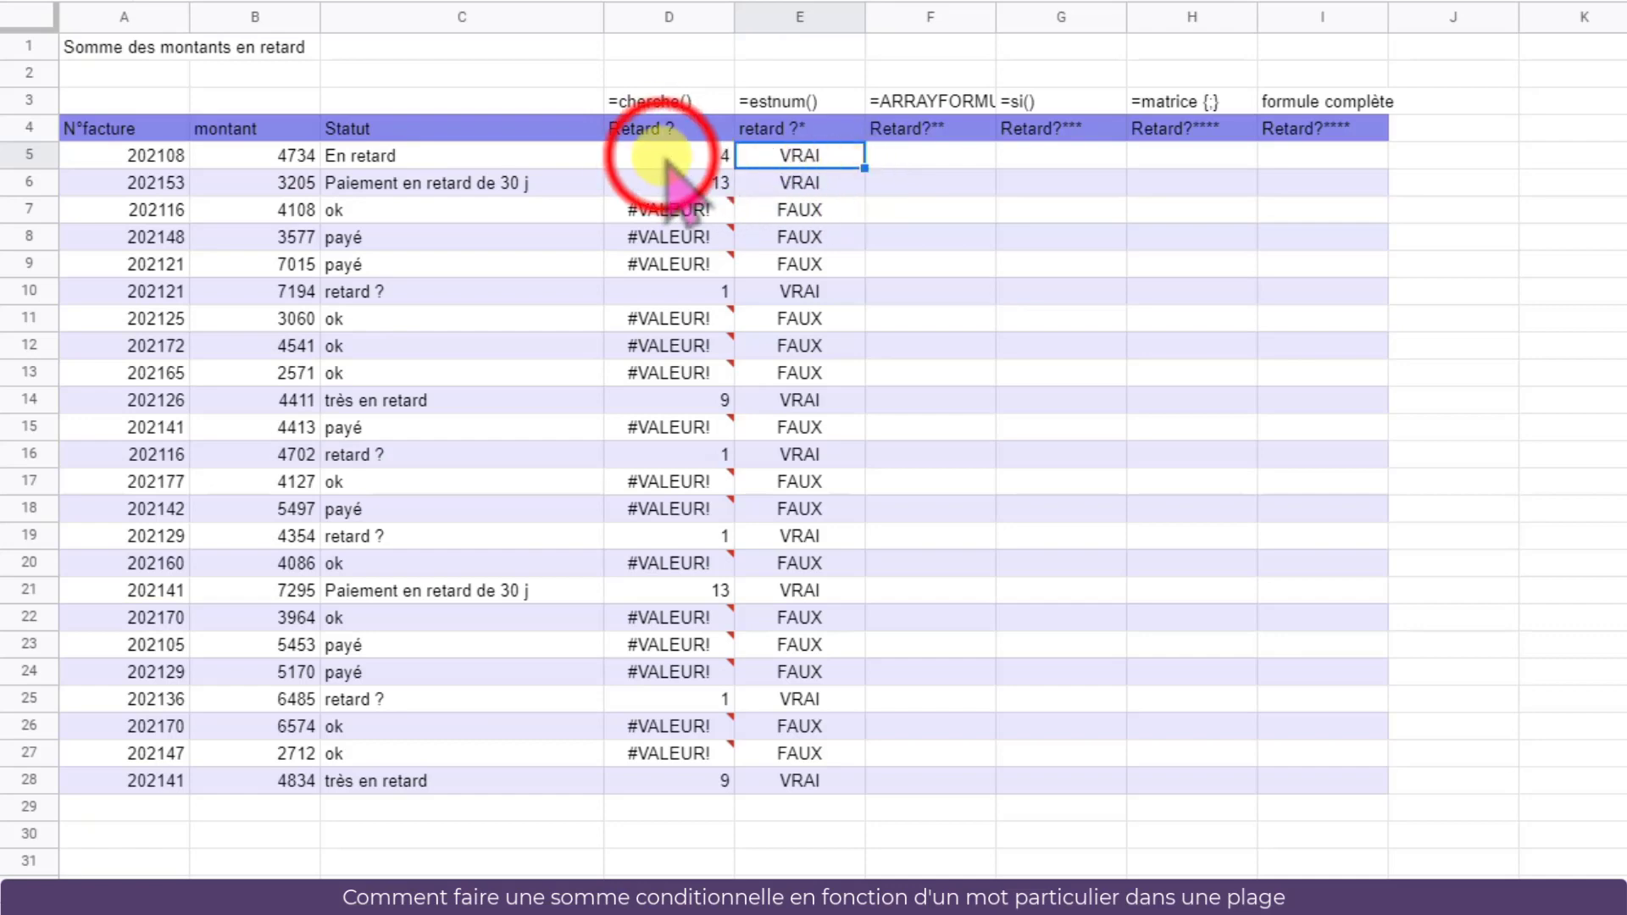
# Fill the CHERCHE and ESTNUM result cells D5:E28 with yellow
pyautogui.moveTo(664, 157); pyautogui.dragTo(799, 784)
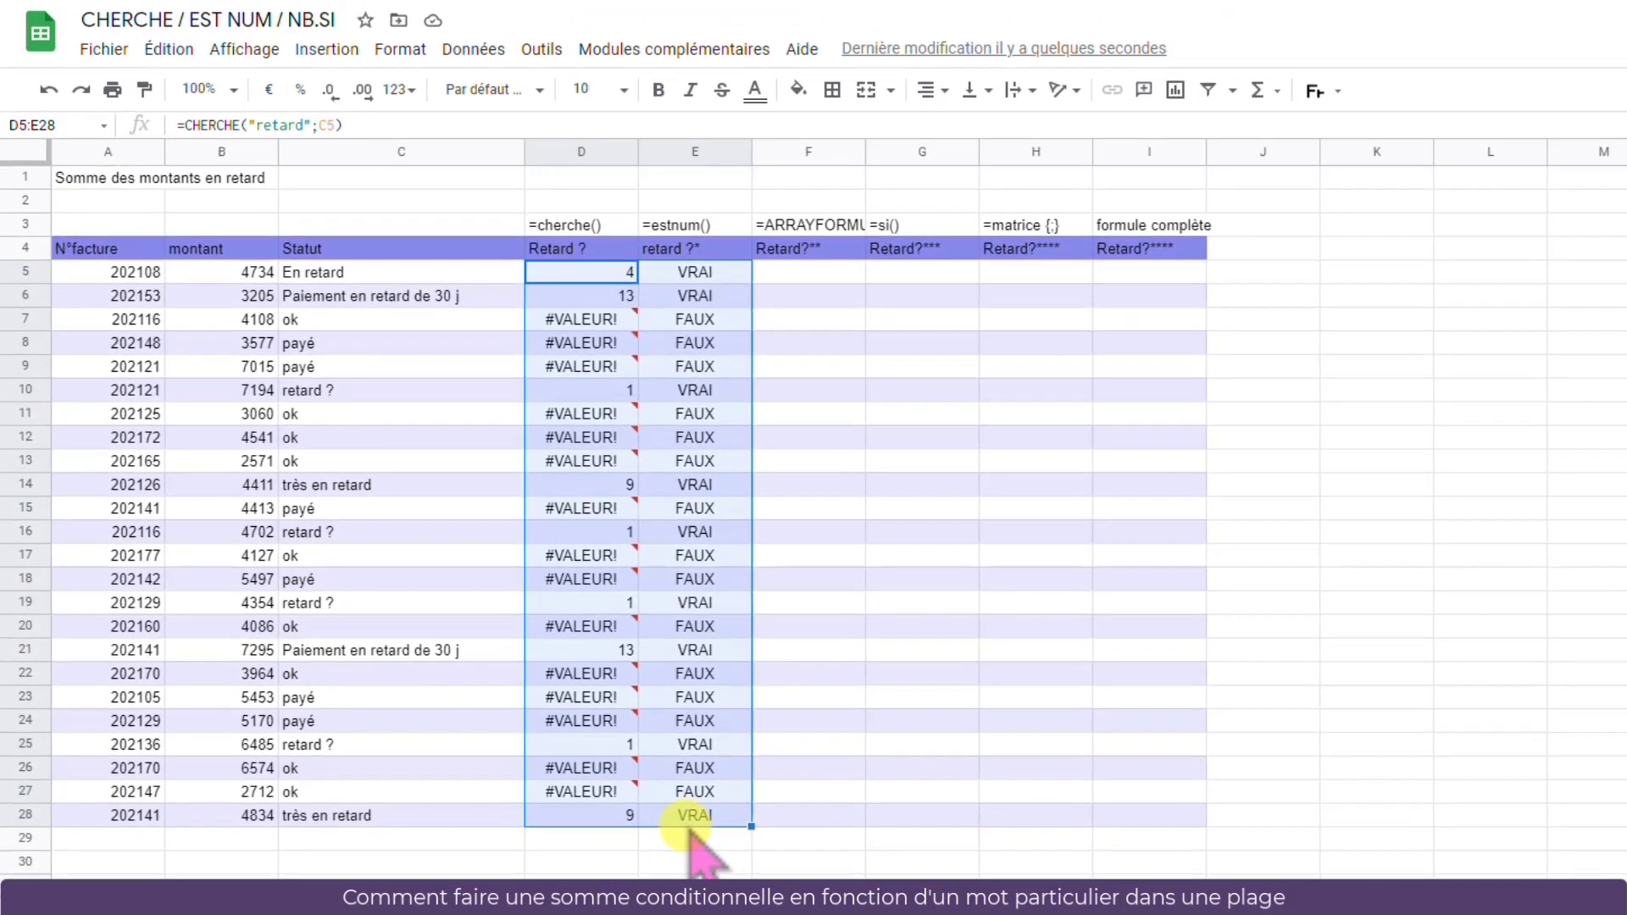
pyautogui.click(798, 89)
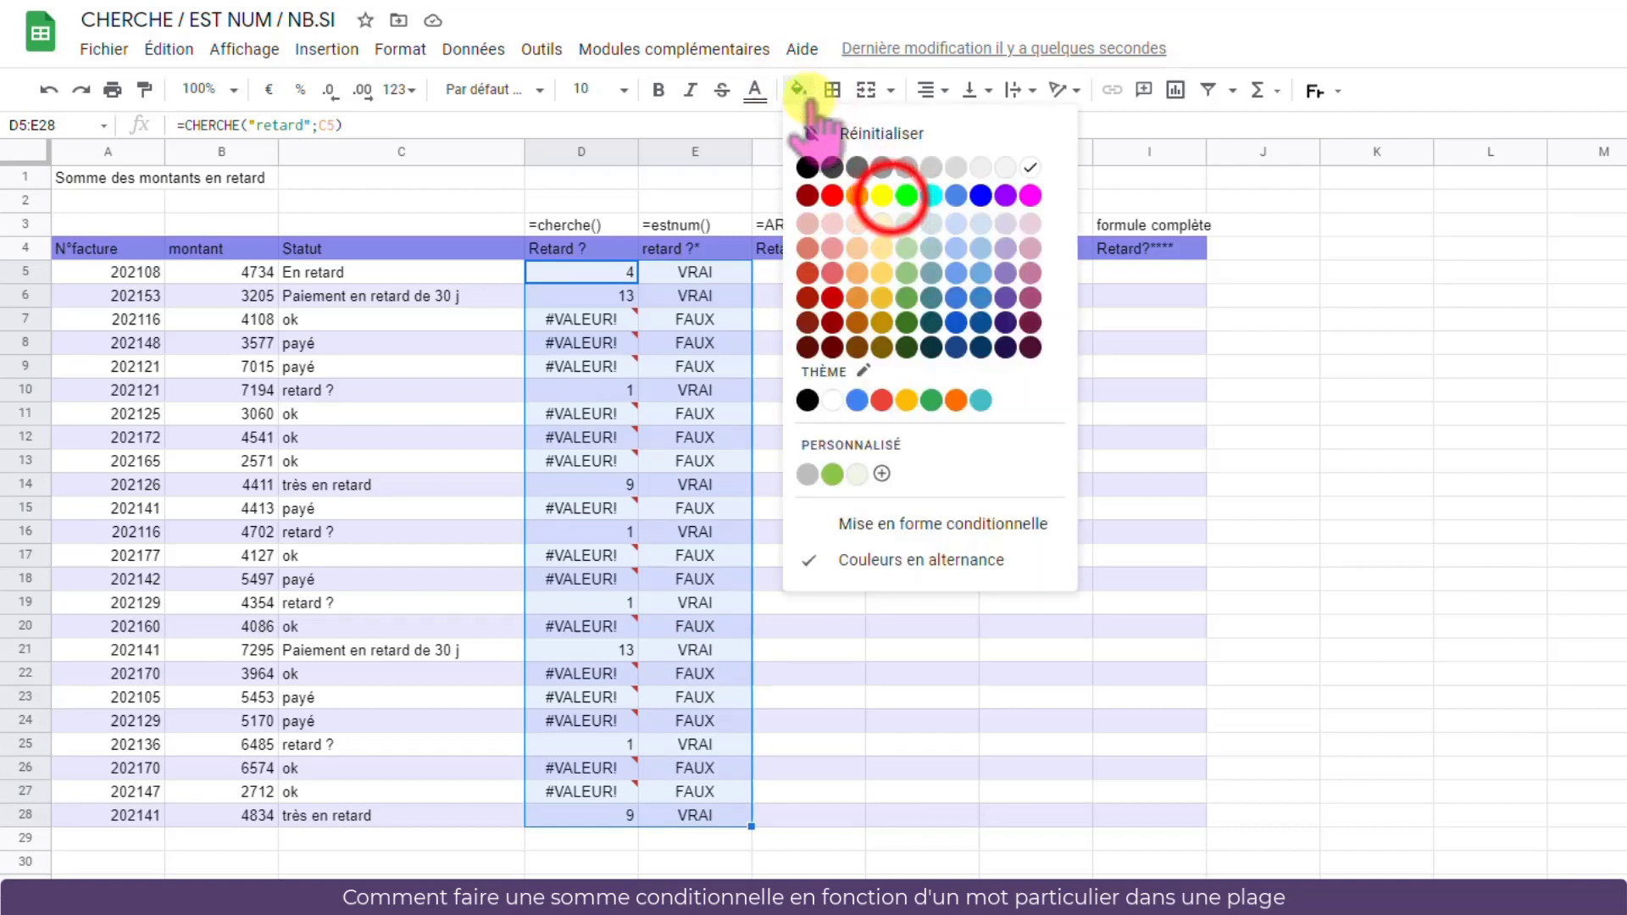
pyautogui.click(886, 195)
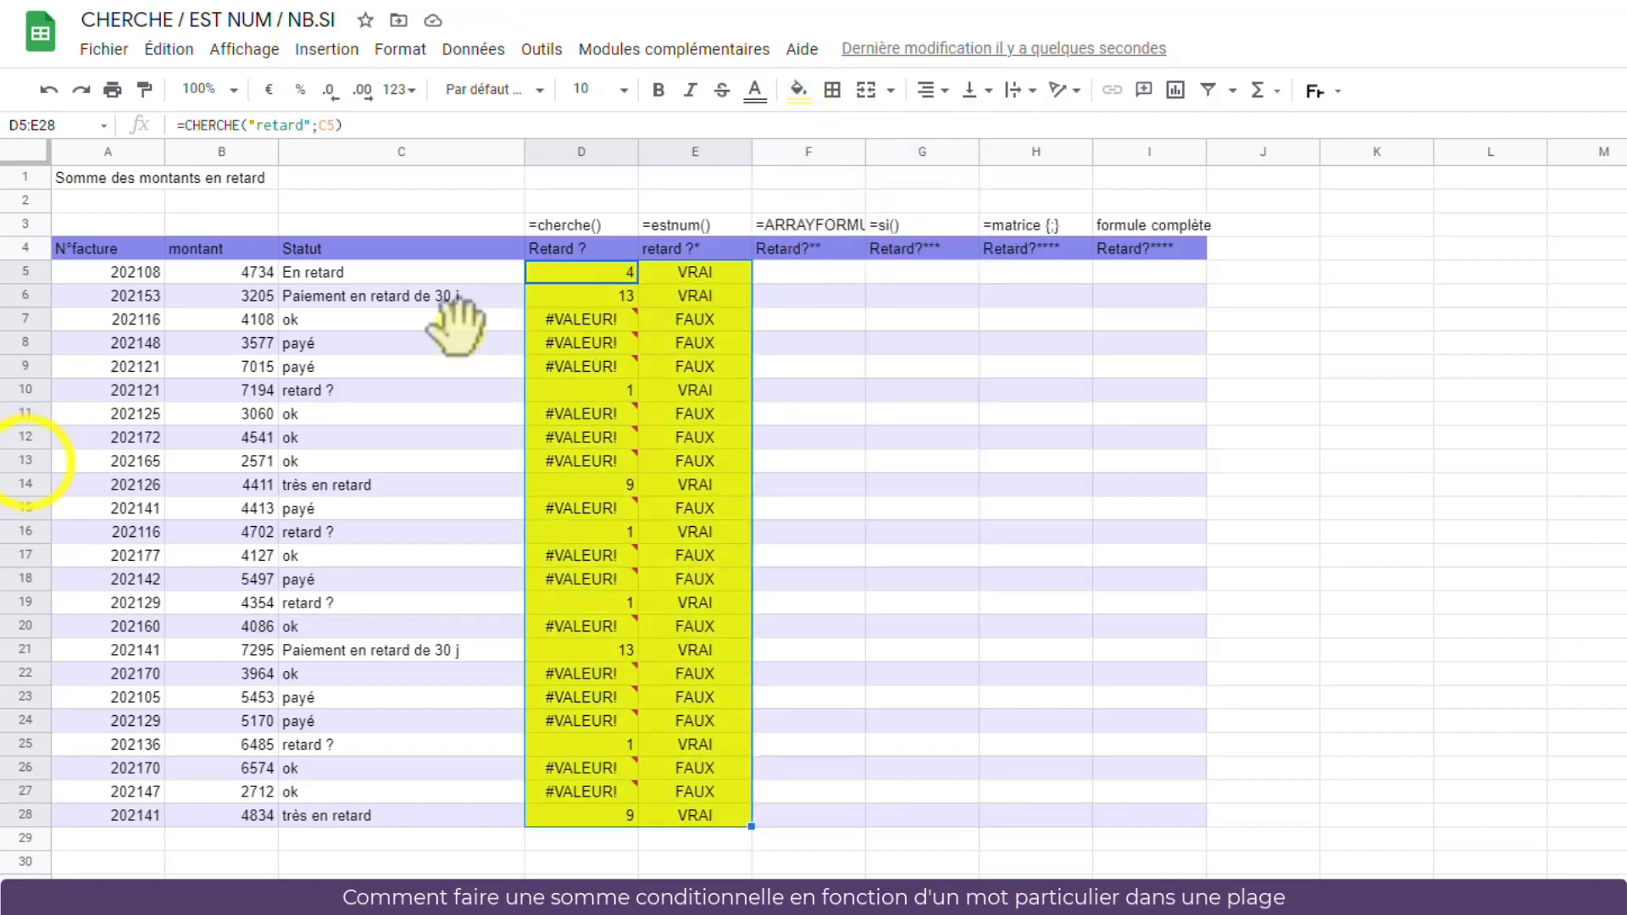
# Insert a row above row 13 and enter an invoice number, the montant 54852 and the statut "en retard" in it
pyautogui.rightClick(27, 461)
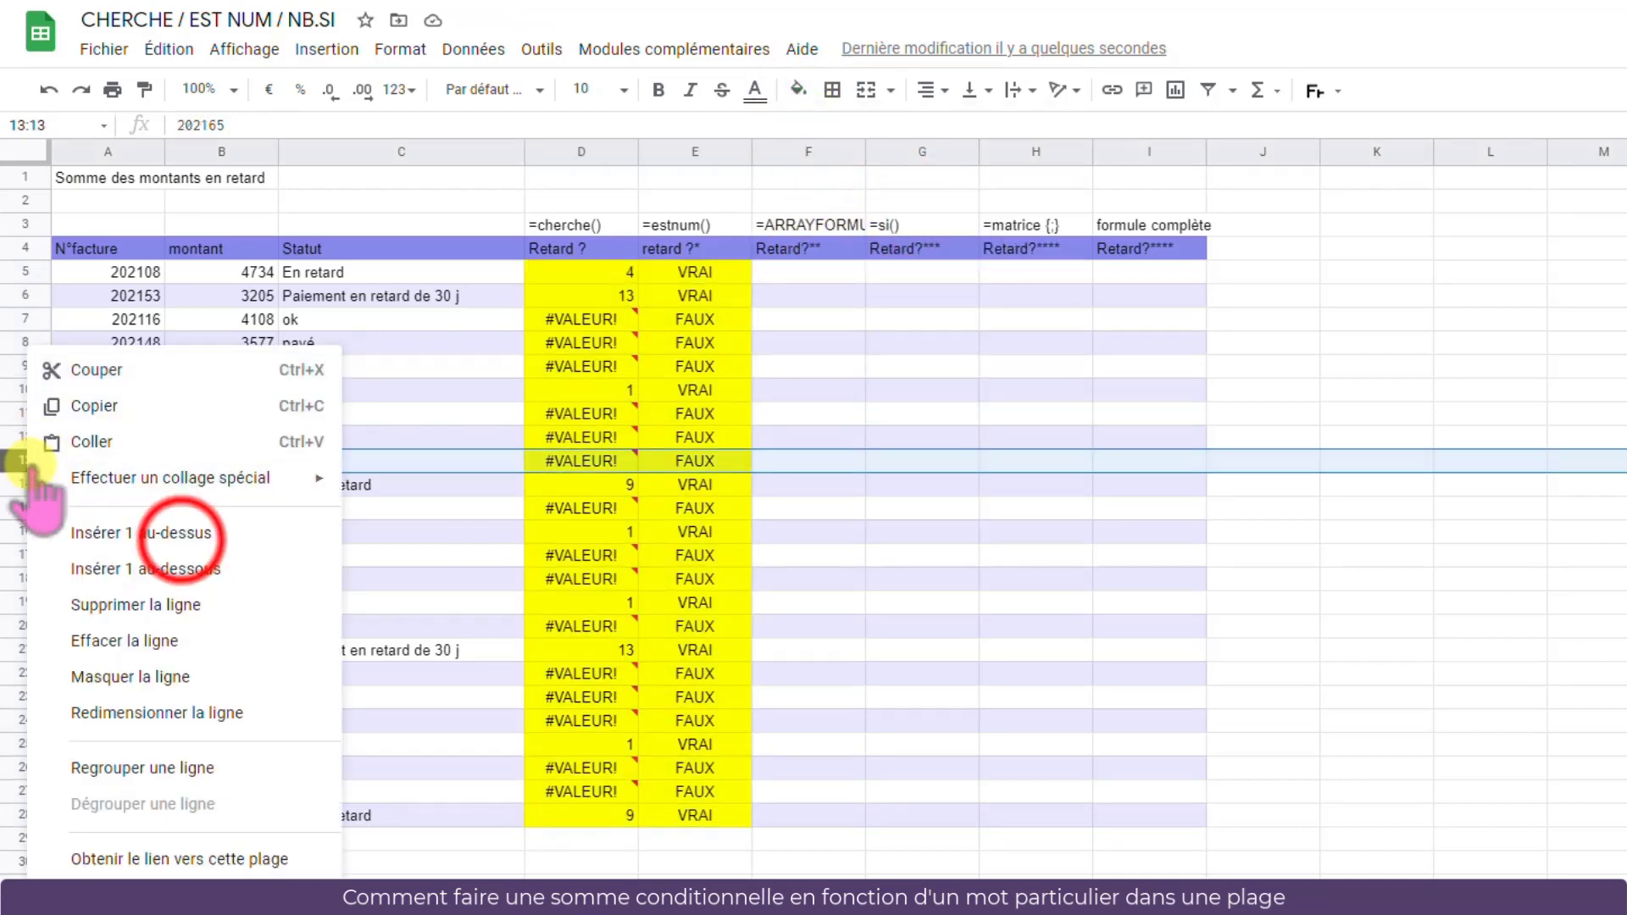
pyautogui.click(140, 532)
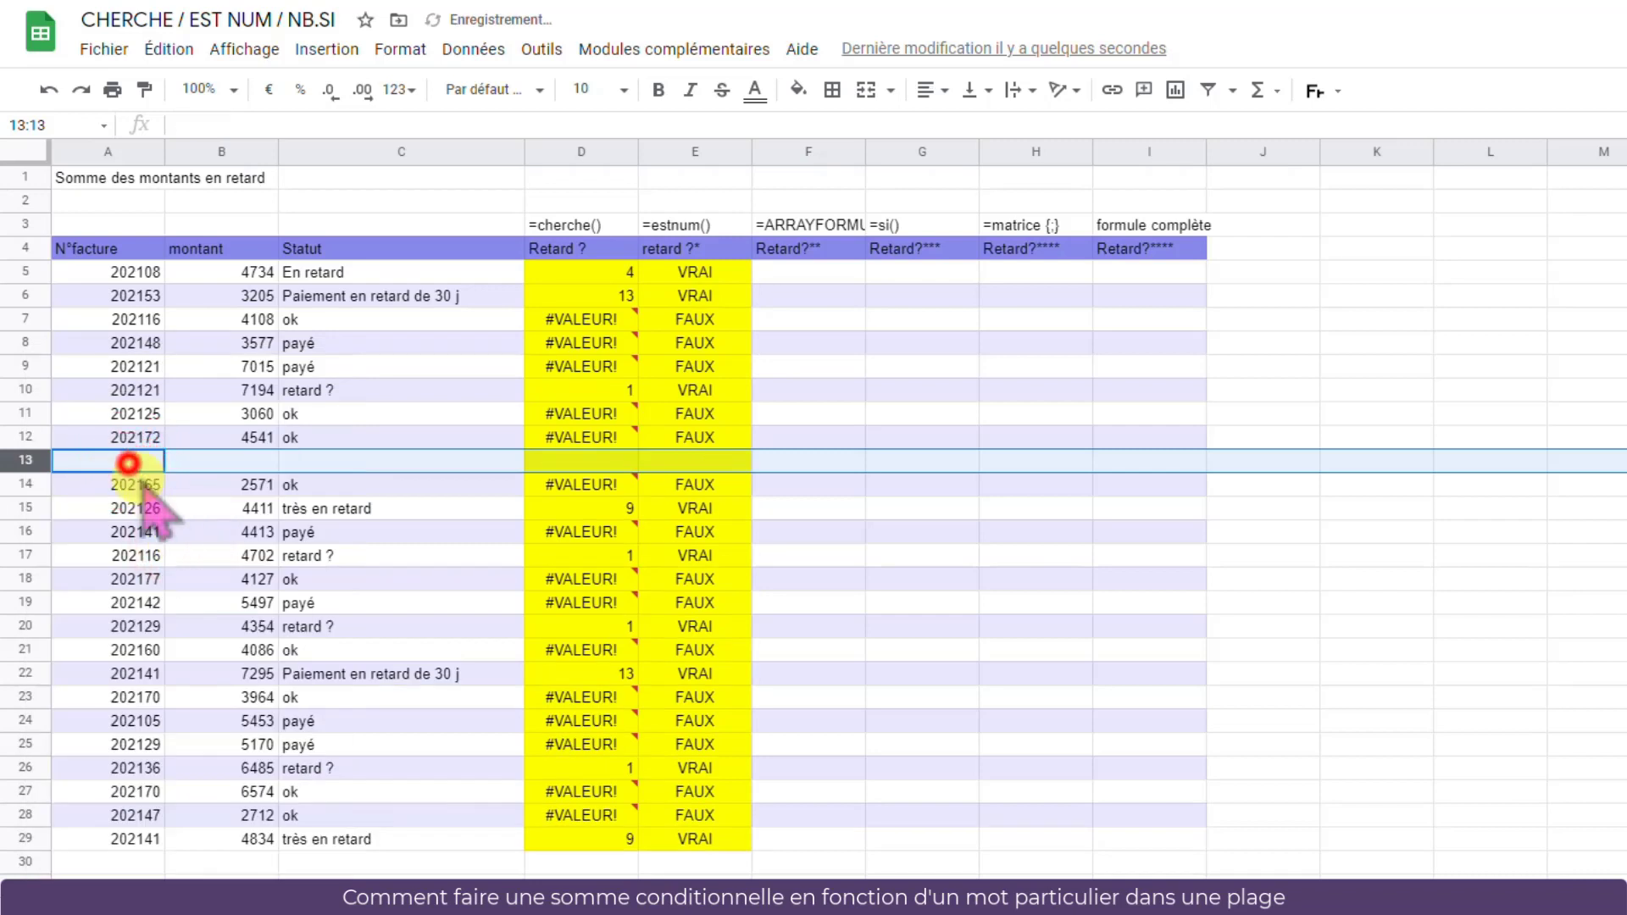
pyautogui.click(131, 462)
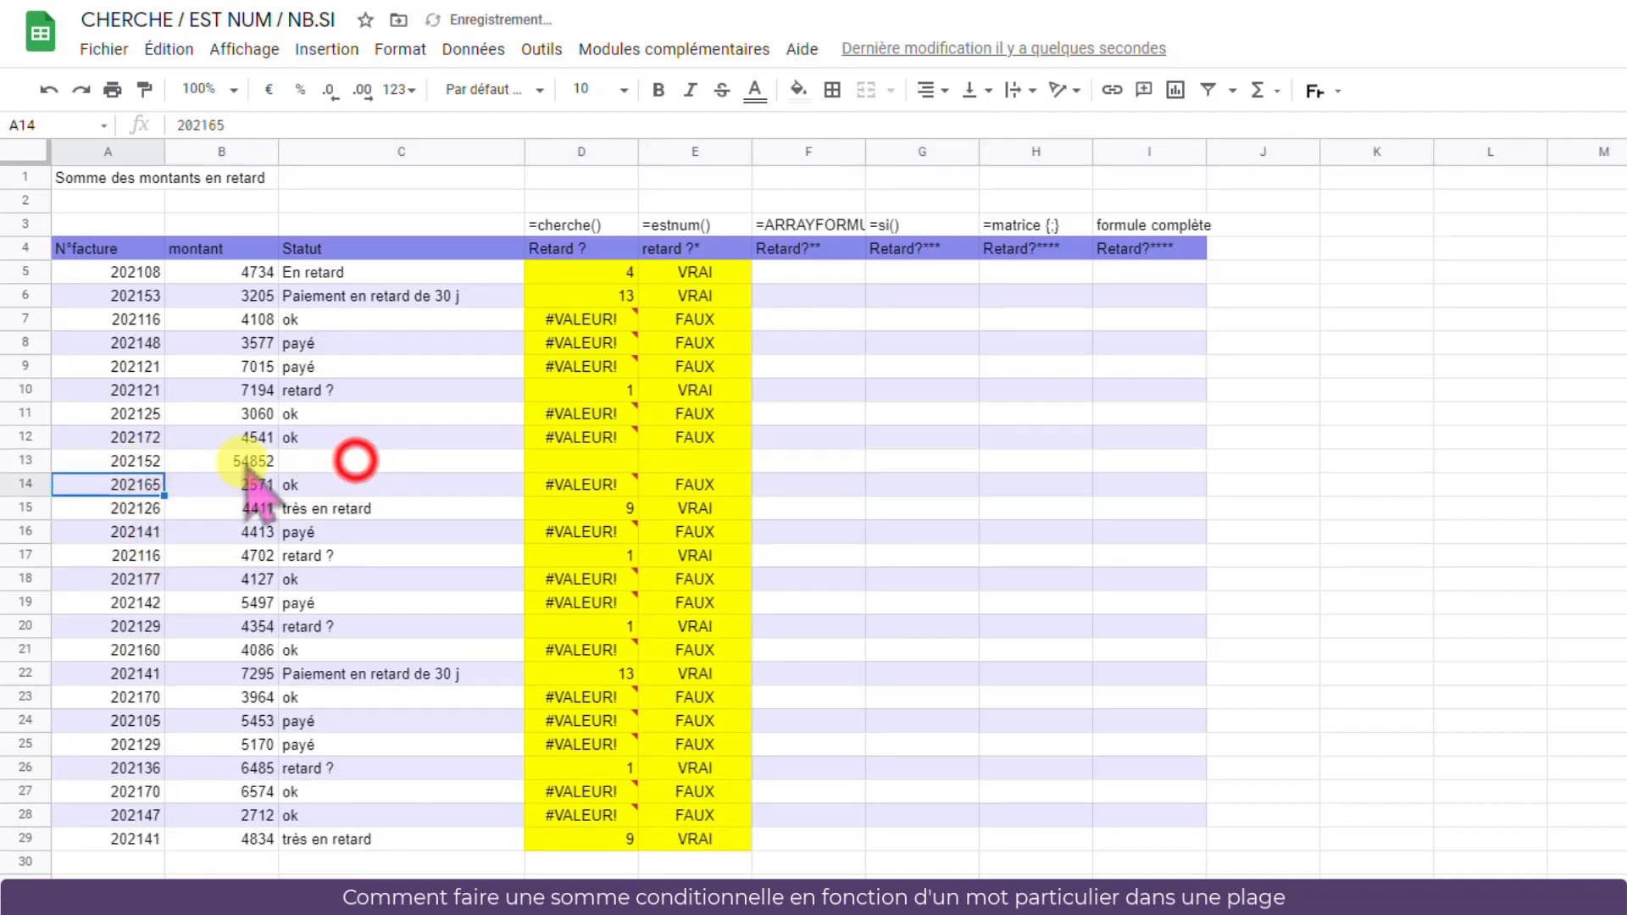
pyautogui.click(357, 463)
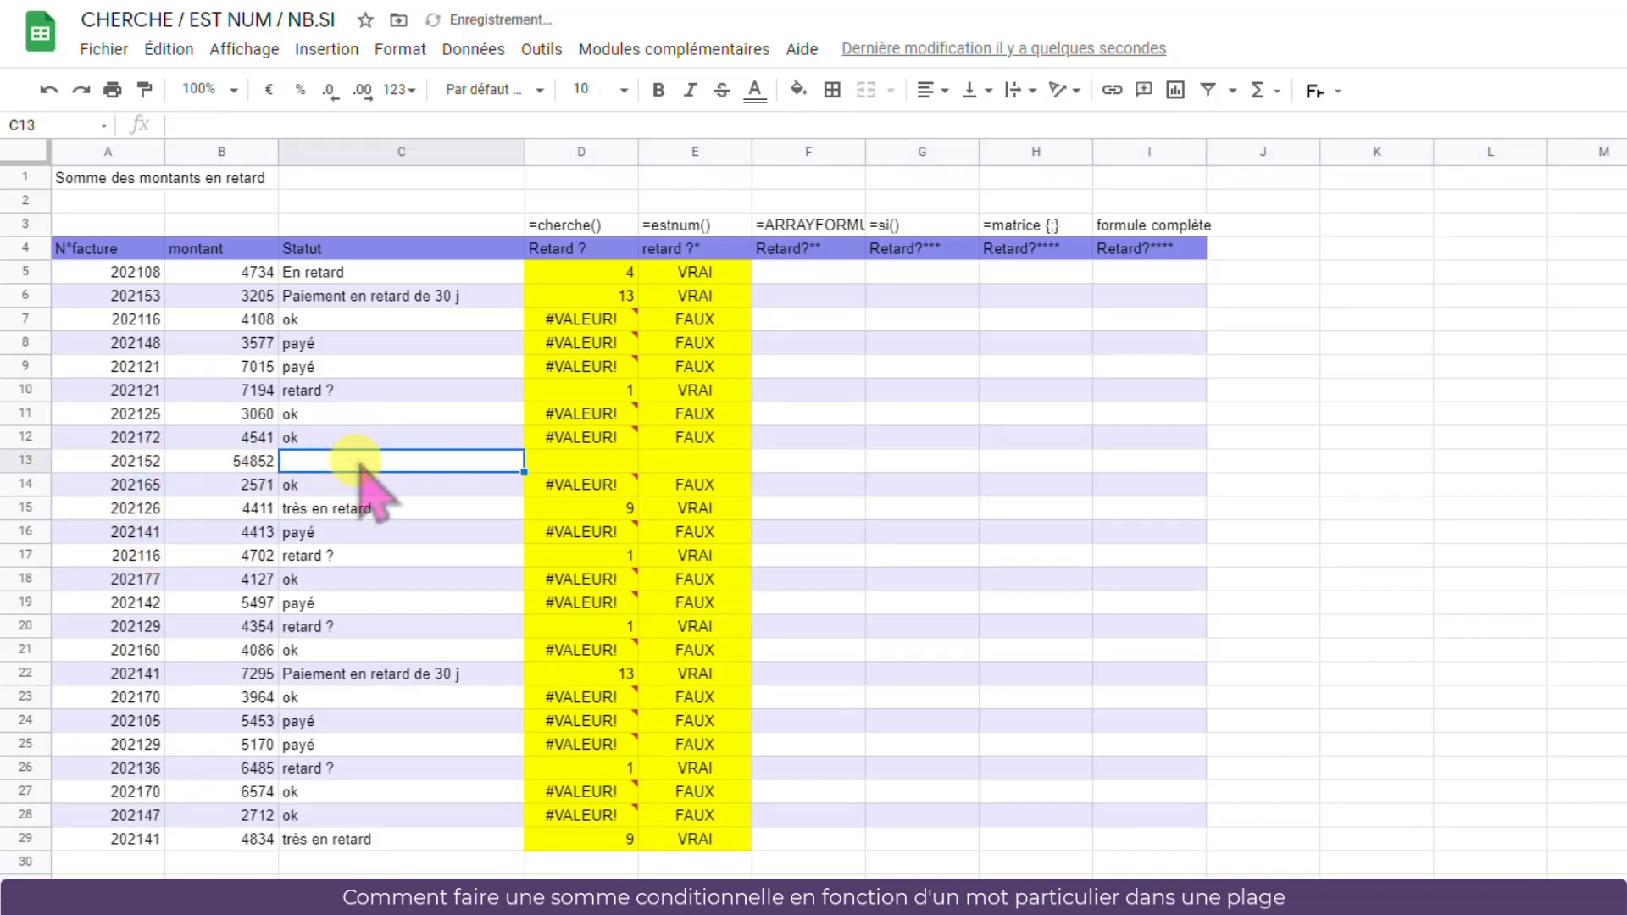
pyautogui.write('en retard')
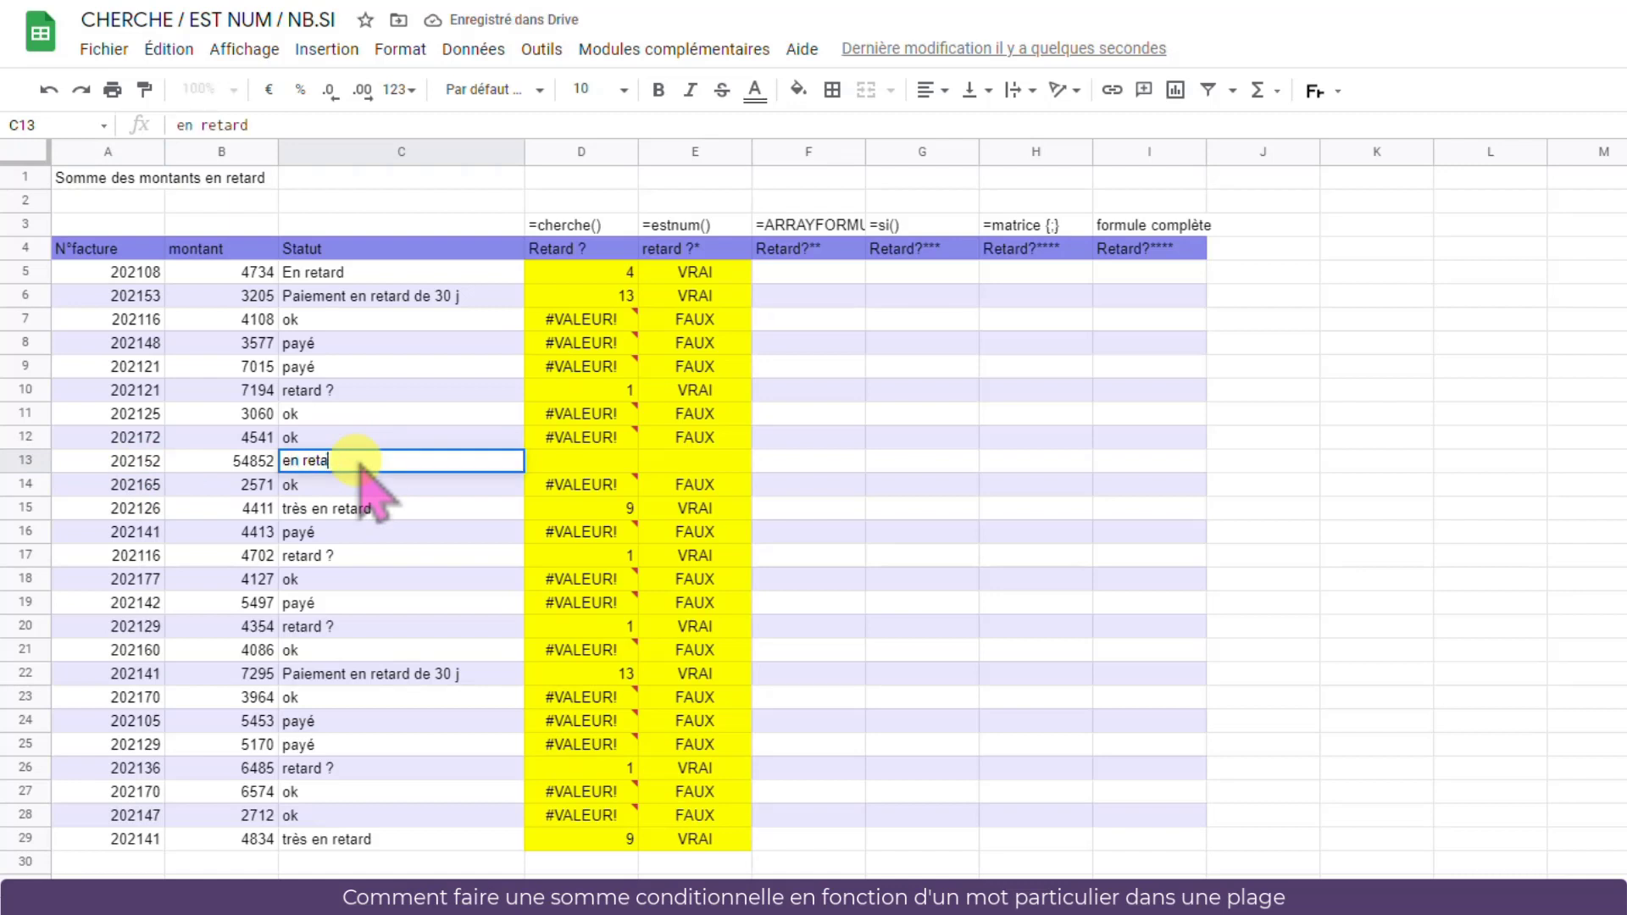
pyautogui.press('Return')
# Copy the CHERCHE and ESTNUM formulas from D12:E12 down into the new row 13
pyautogui.click(593, 462)
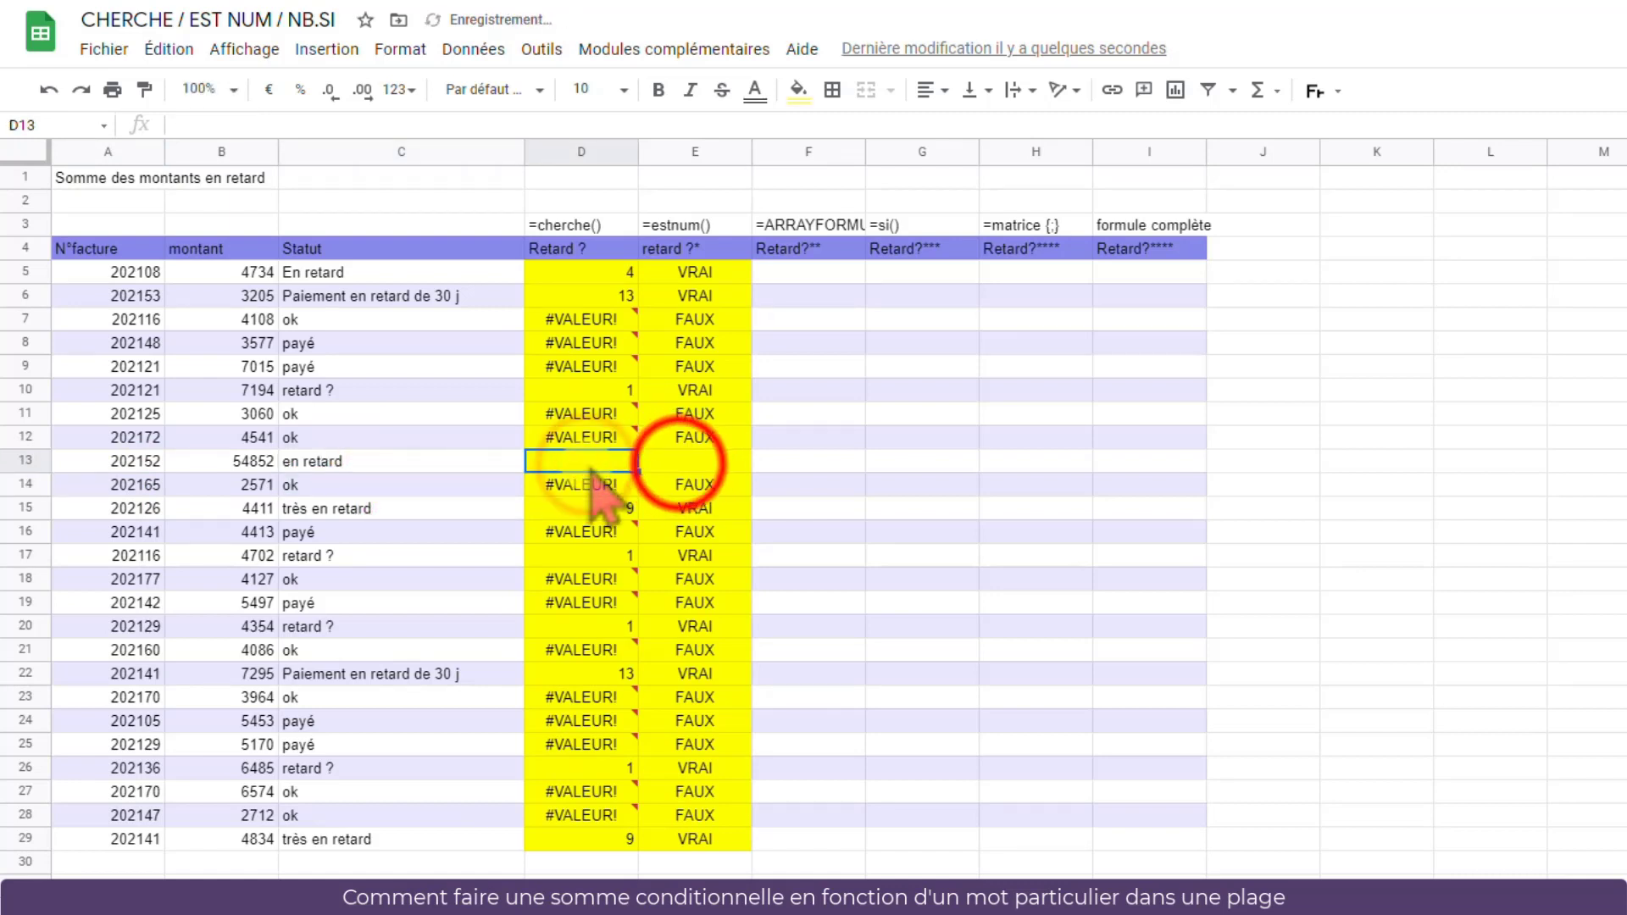
pyautogui.click(682, 462)
pyautogui.click(595, 460)
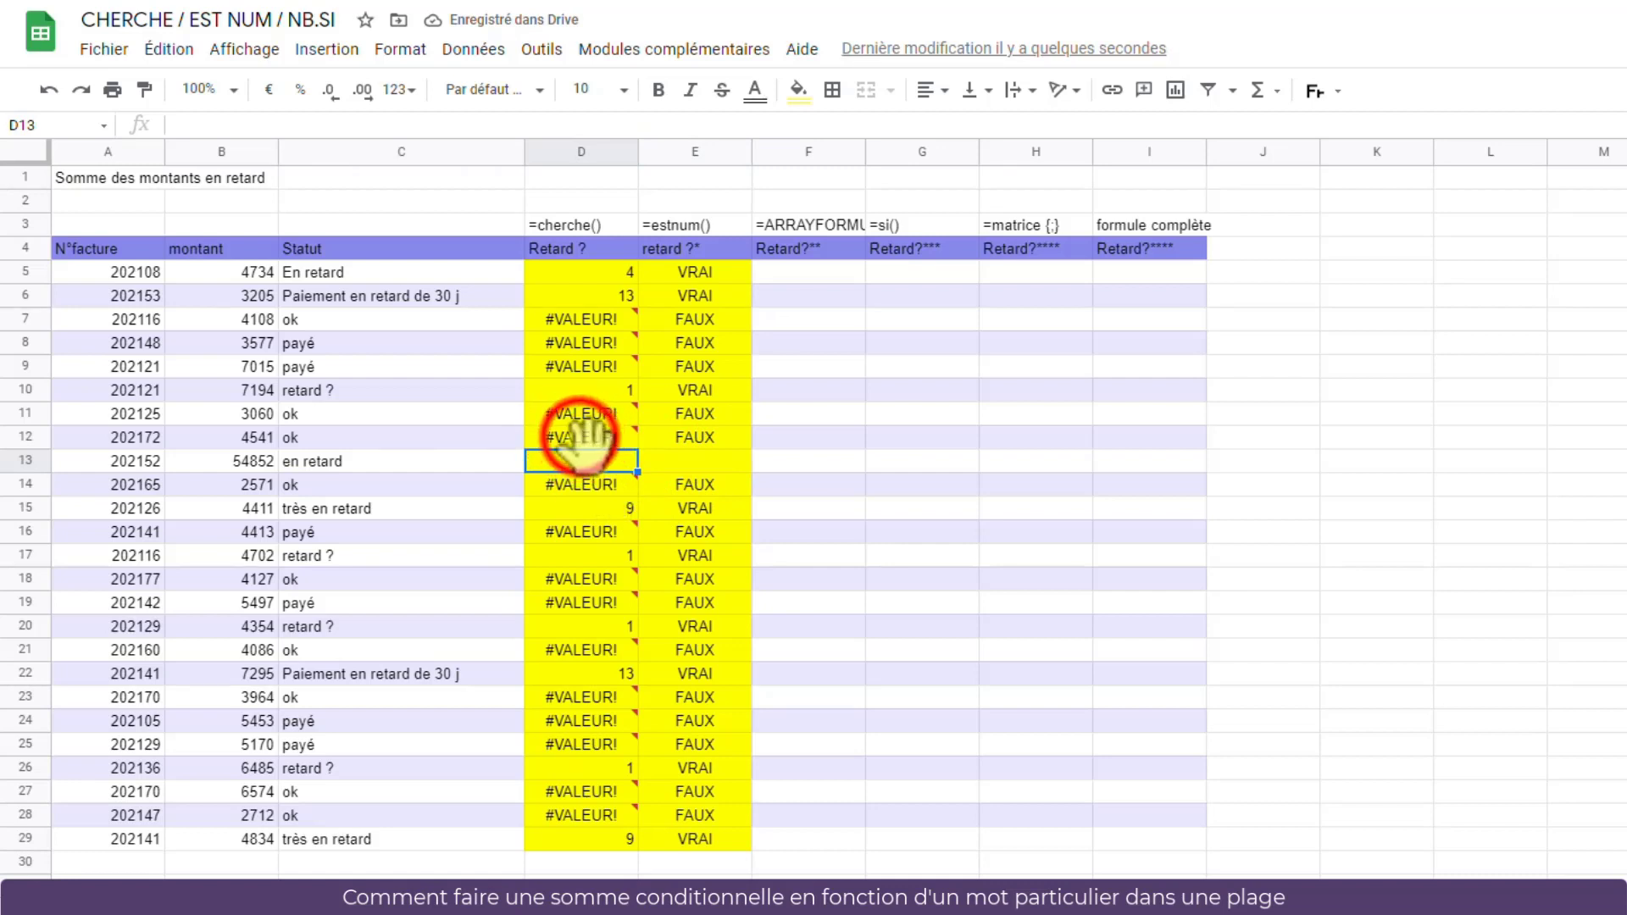
pyautogui.moveTo(581, 437); pyautogui.dragTo(708, 442)
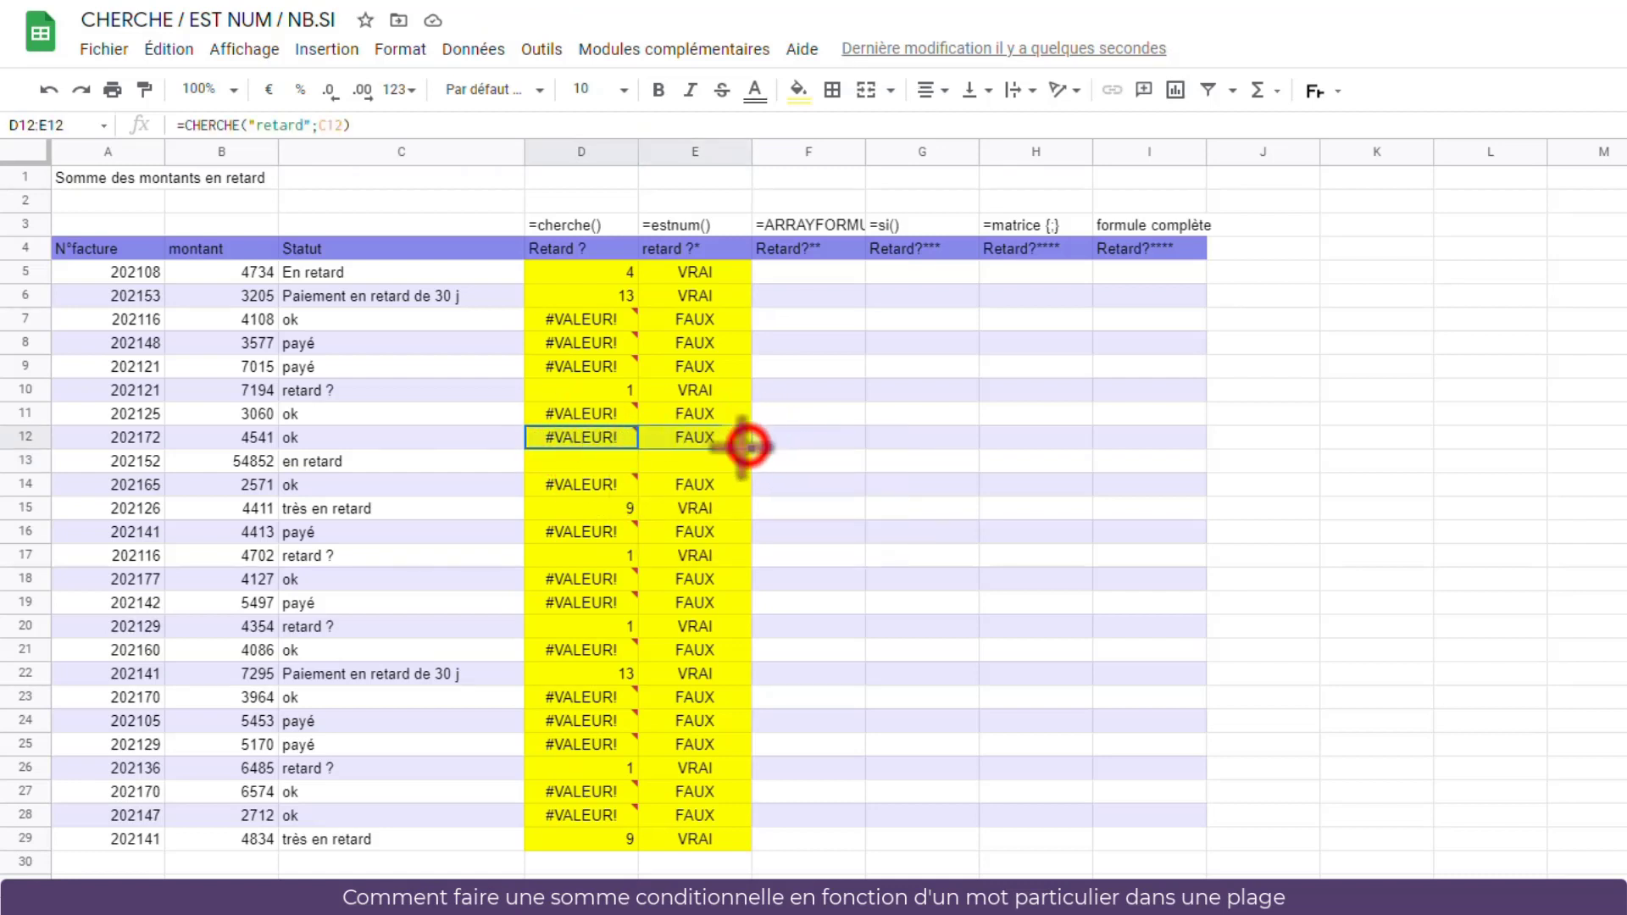
pyautogui.doubleClick(751, 448)
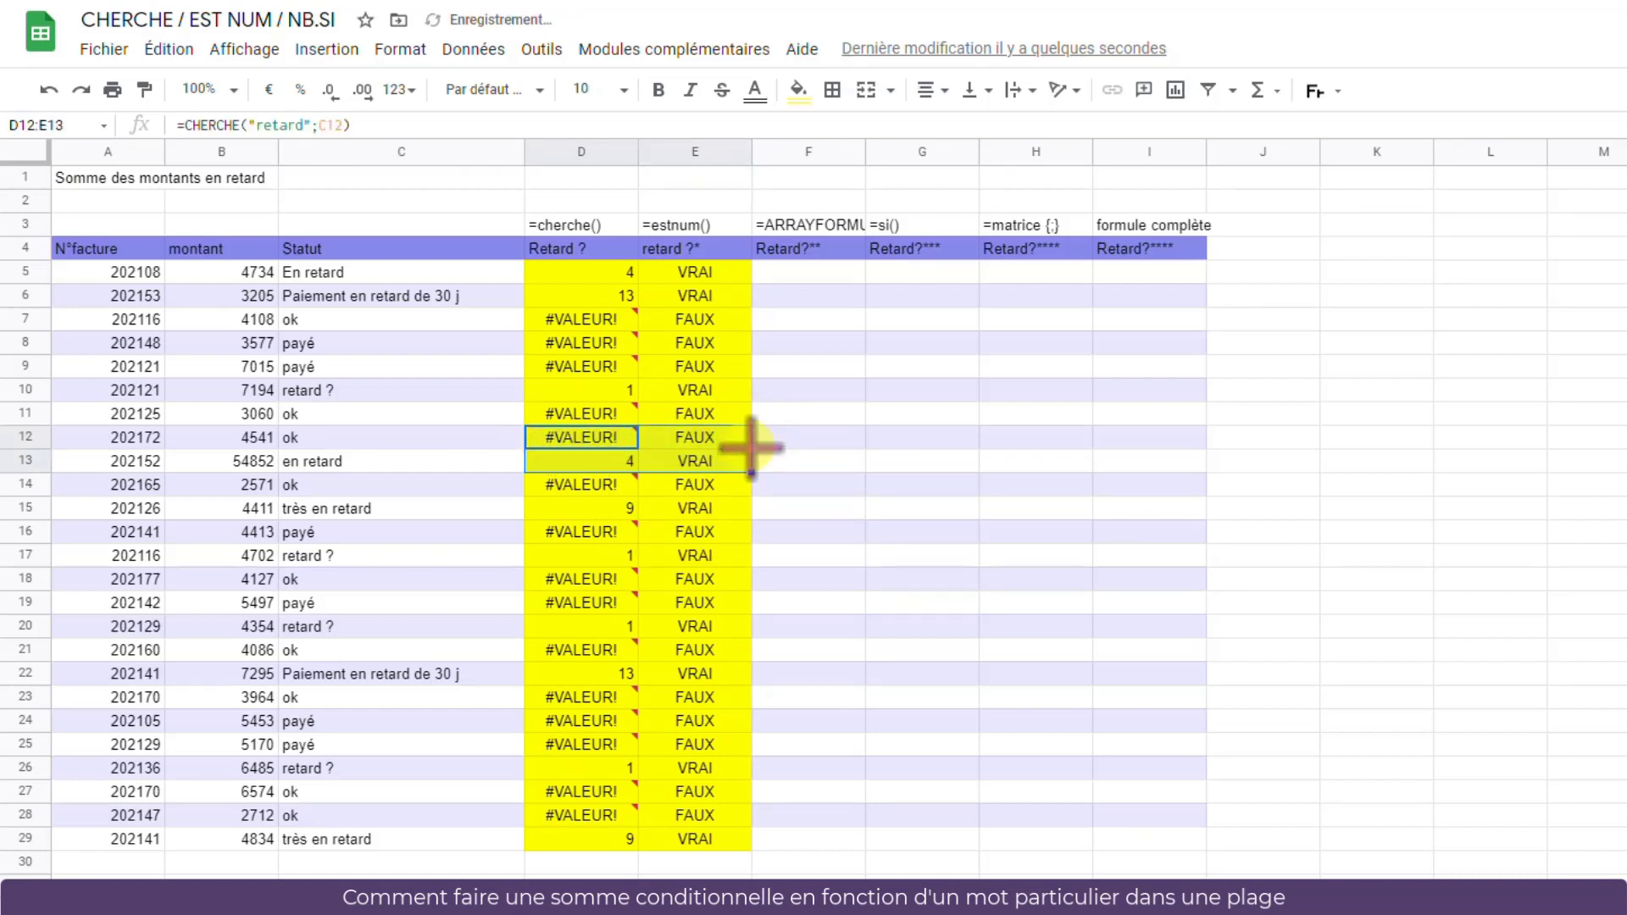
# Clear the formulas from D13:E13 in the new row
pyautogui.click(741, 460)
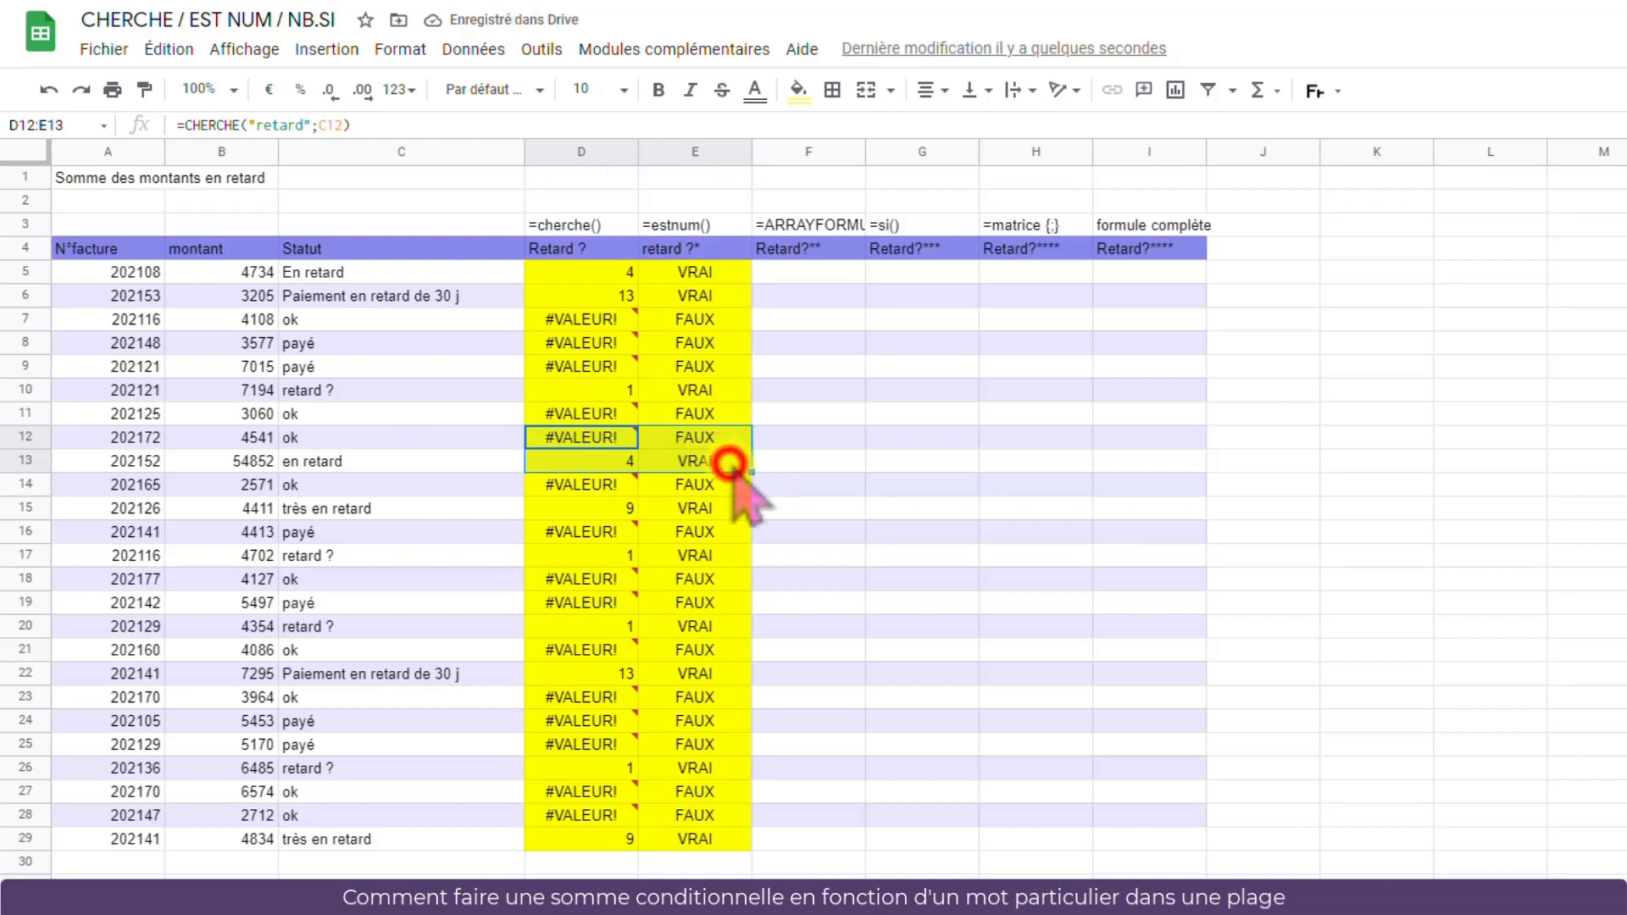
pyautogui.keyDown('shift'); pyautogui.click(619, 471); pyautogui.keyUp('shift')
pyautogui.press('Delete')
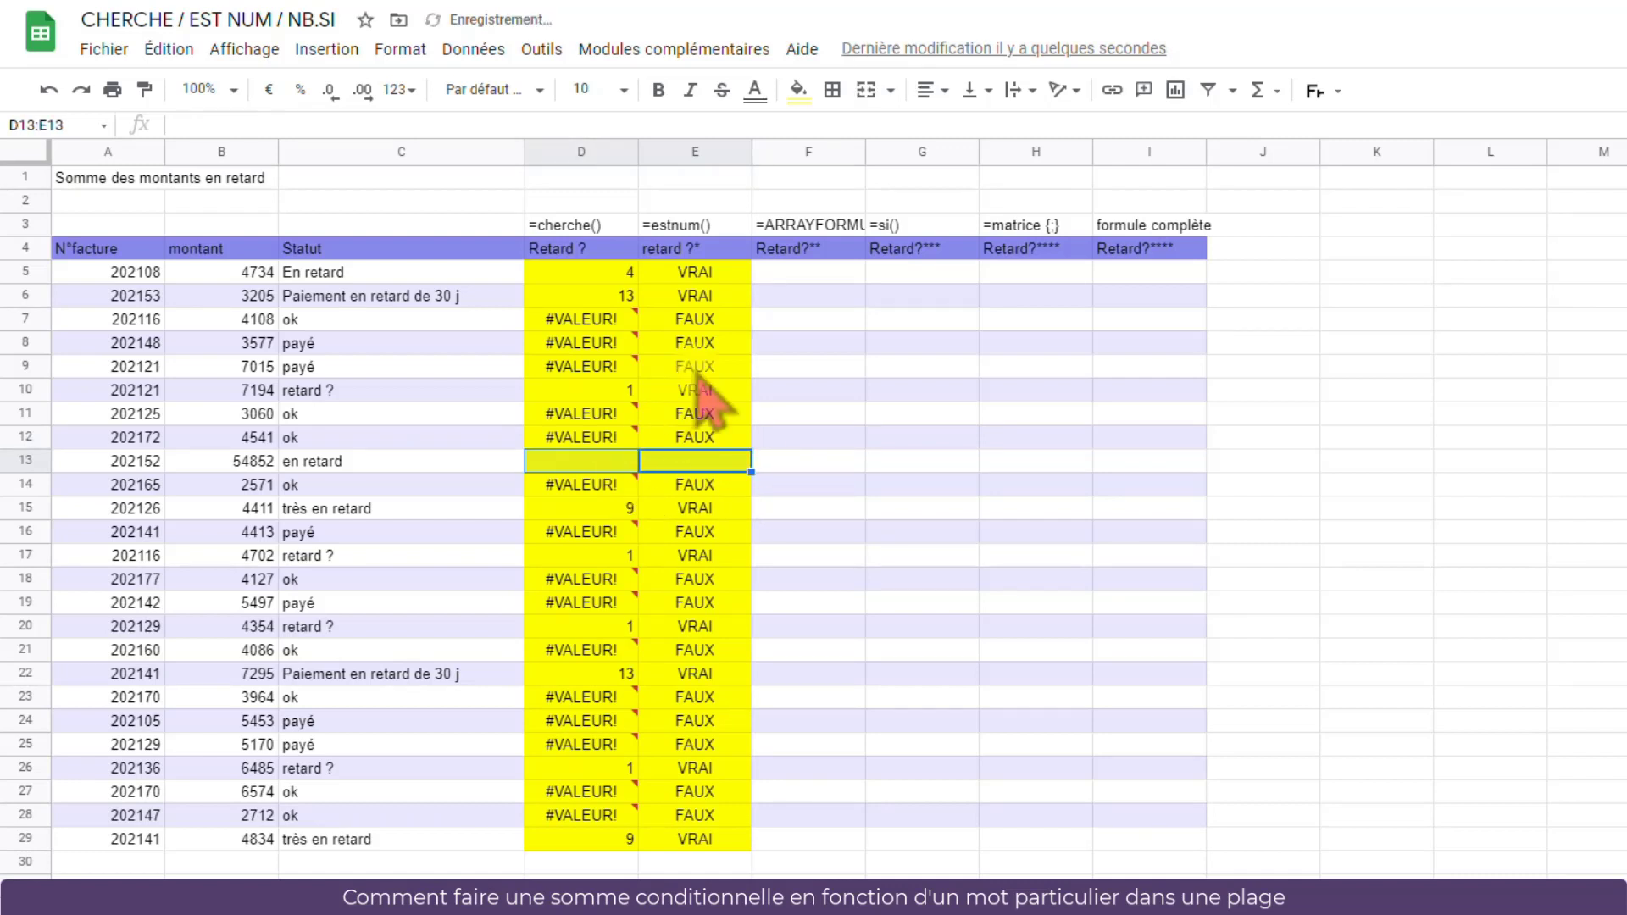
# Fit column F's width to its content and copy the ESTNUM formula text from E5 into F5
pyautogui.doubleClick(864, 152)
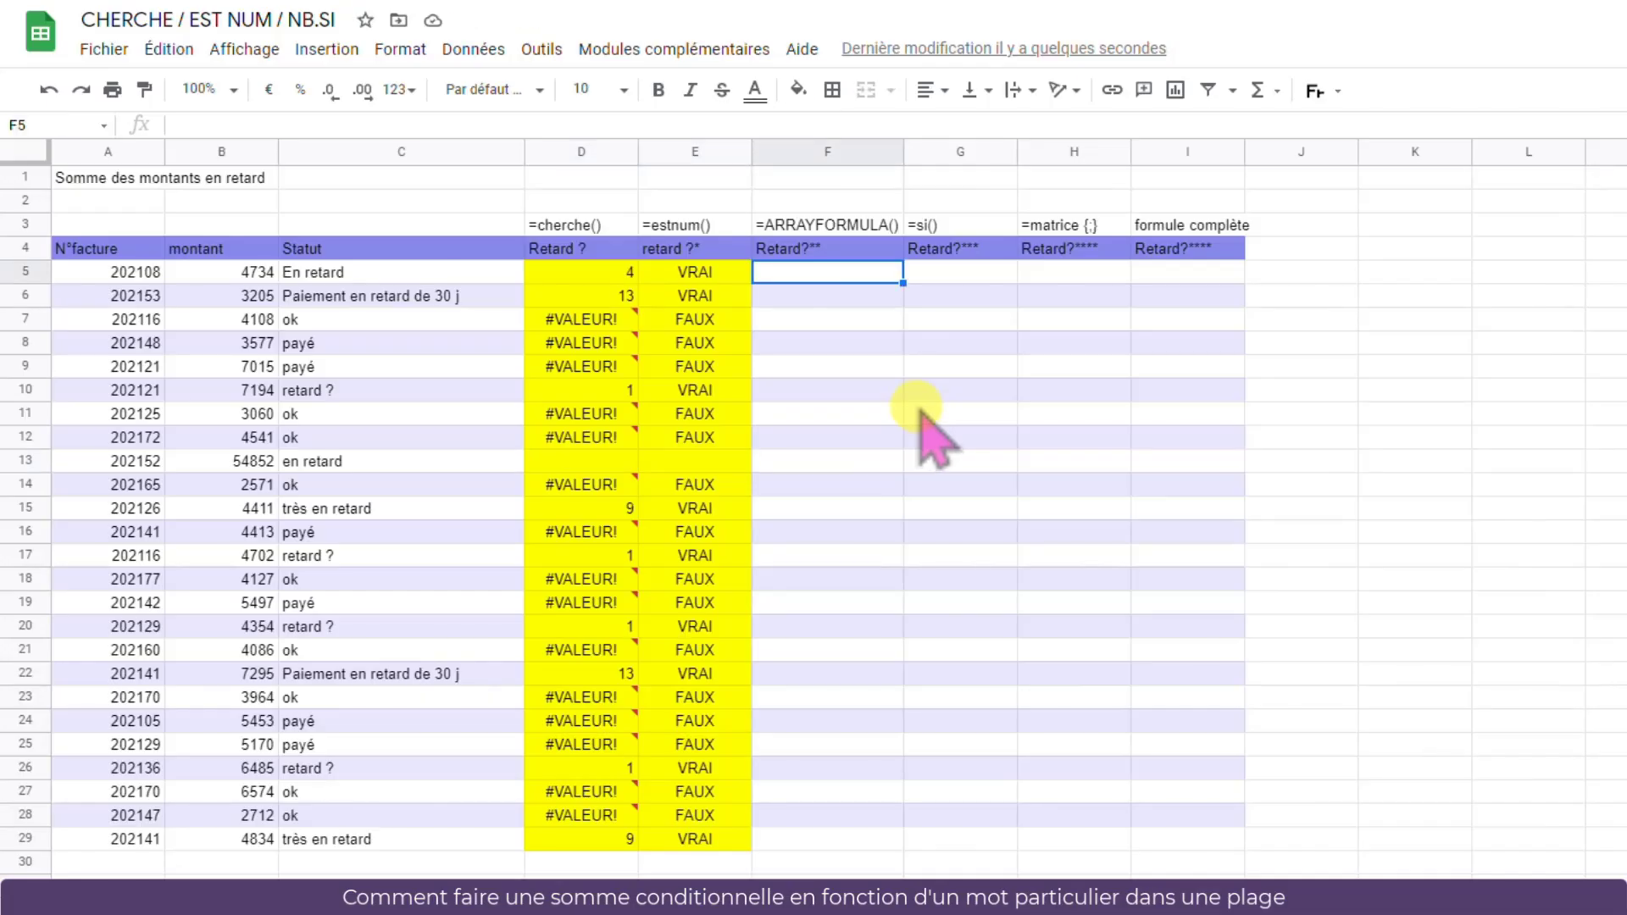
pyautogui.click(704, 270)
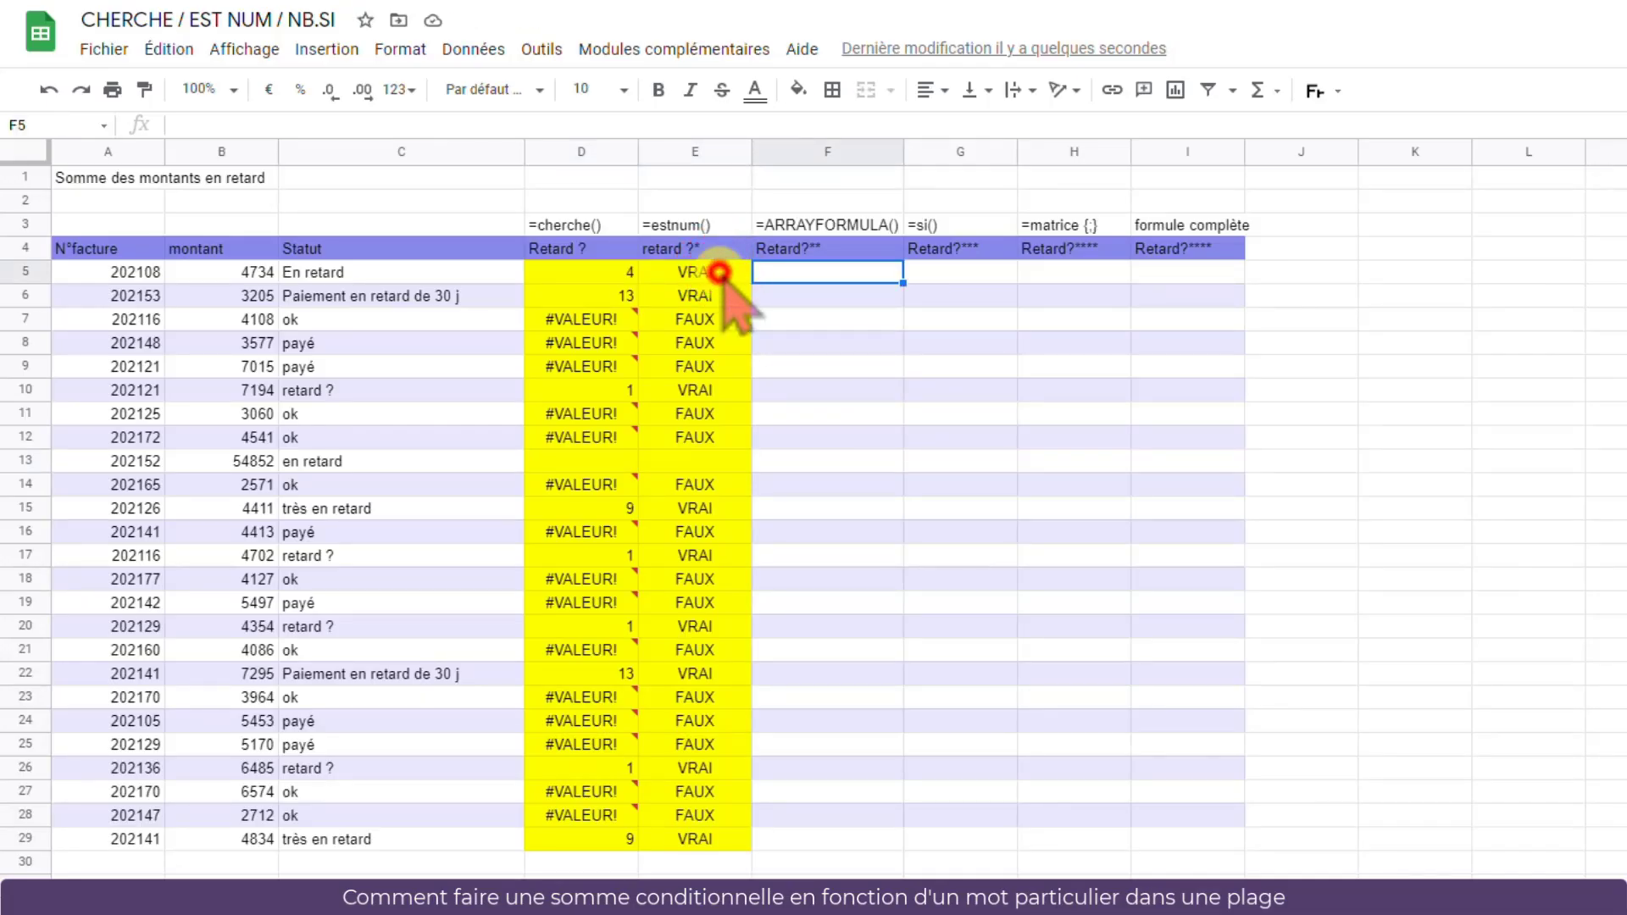
pyautogui.moveTo(264, 125); pyautogui.dragTo(171, 127)
pyautogui.hotkey('ctrl', 'c')
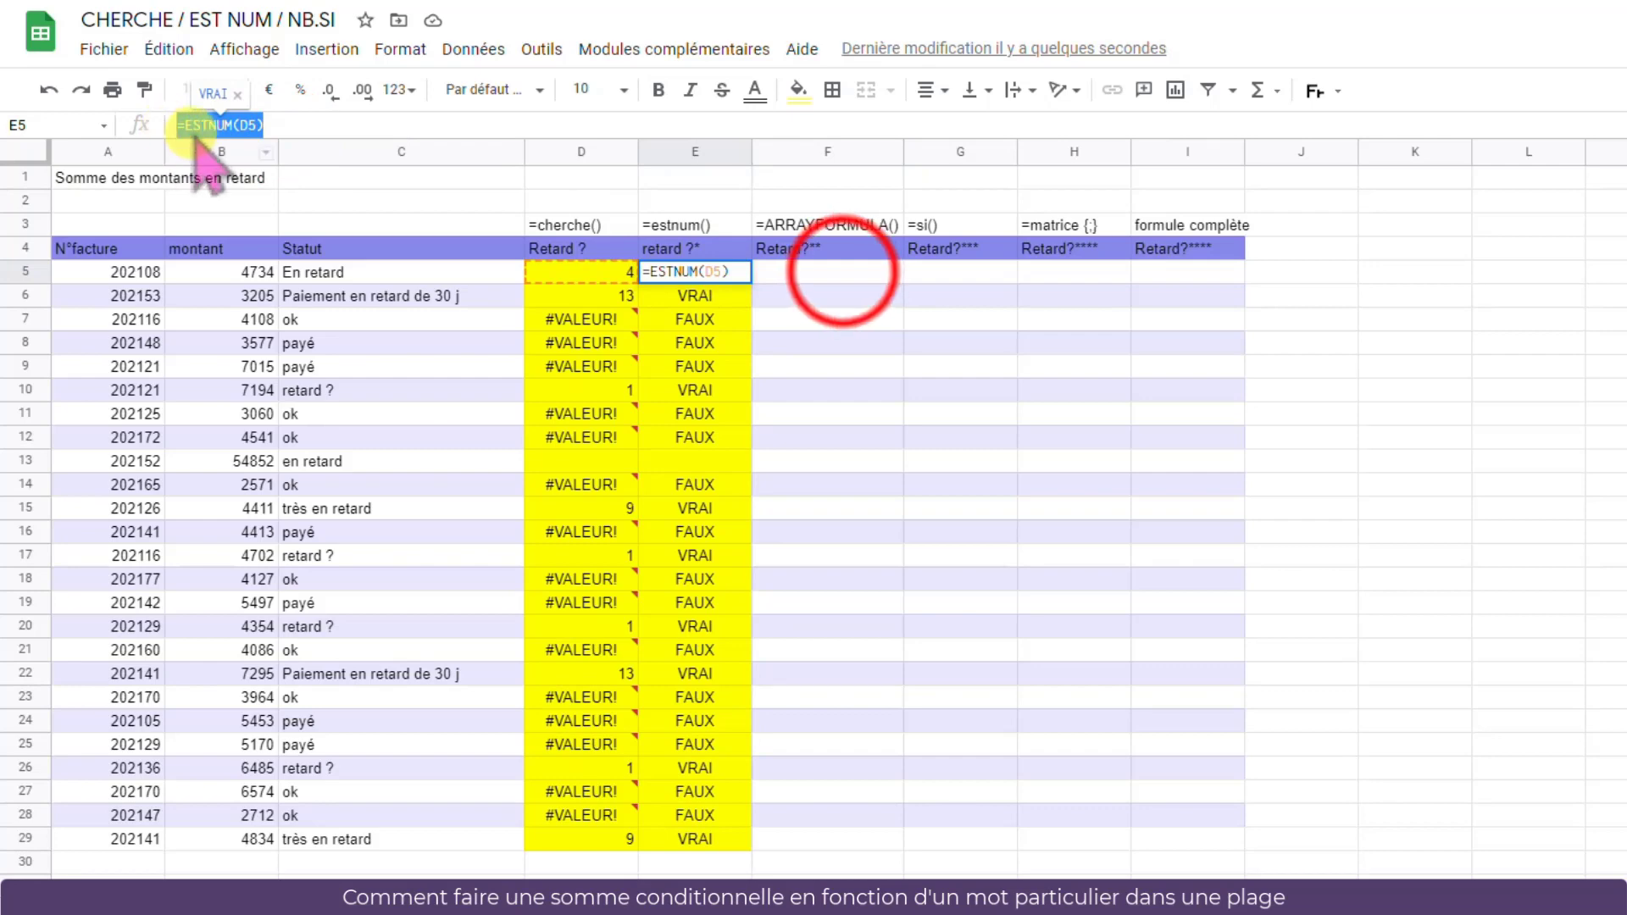
pyautogui.click(843, 271)
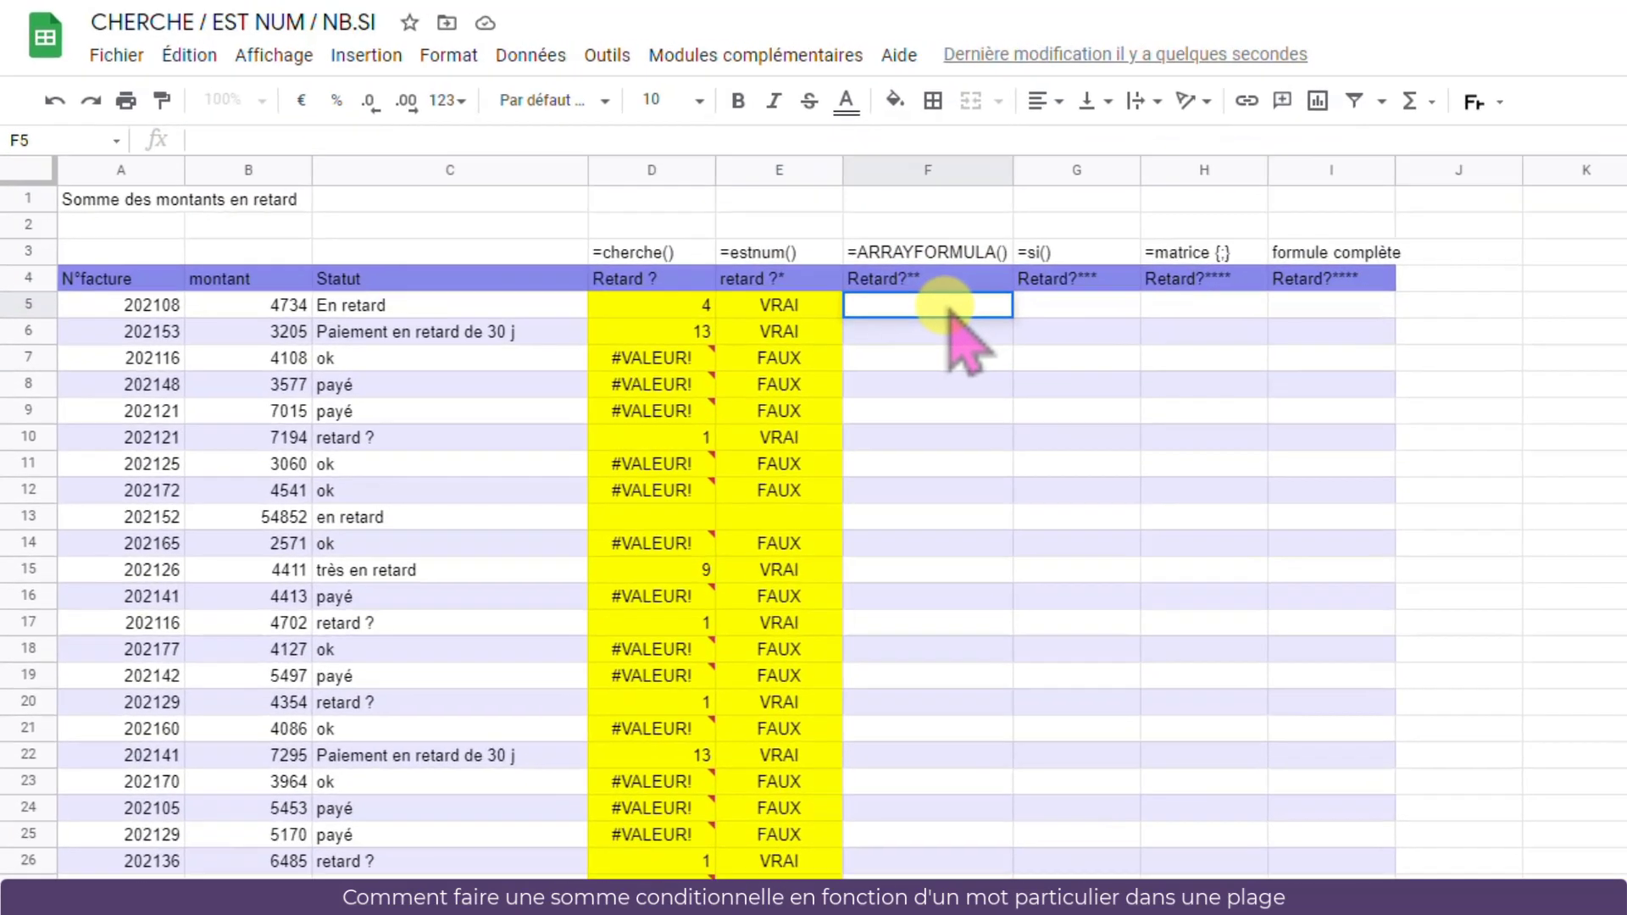
pyautogui.hotkey('ctrl', 'v')
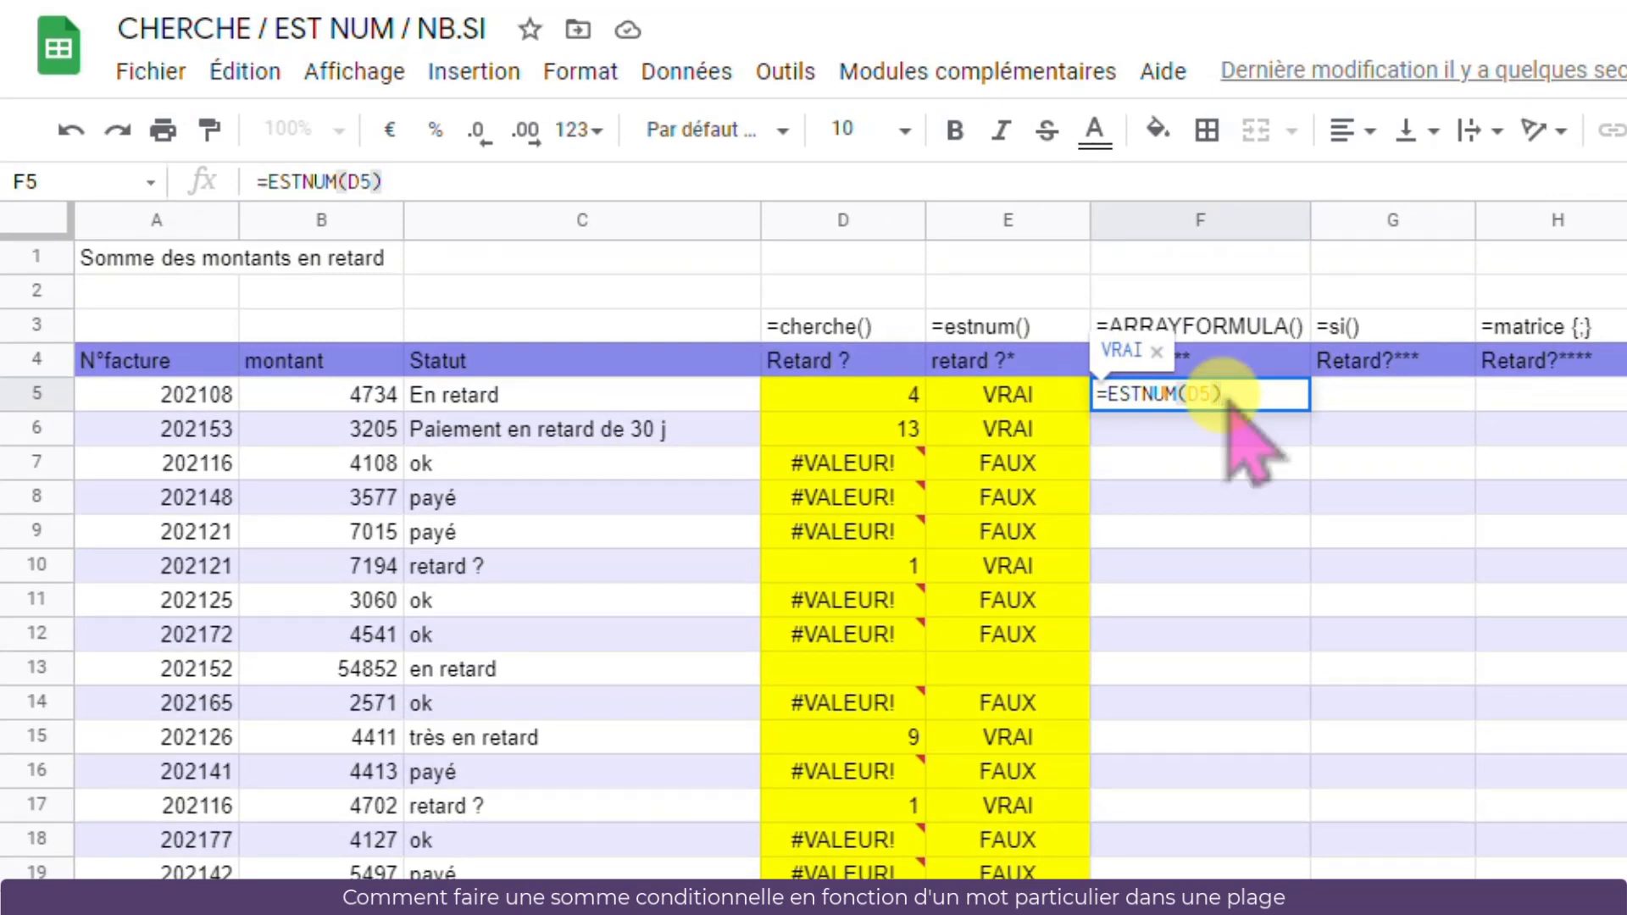
# Extend the F5 formula's range to D5:D and turn it into the array formula =ArrayFormula(ESTNUM(D5:D))
pyautogui.click(1219, 394)
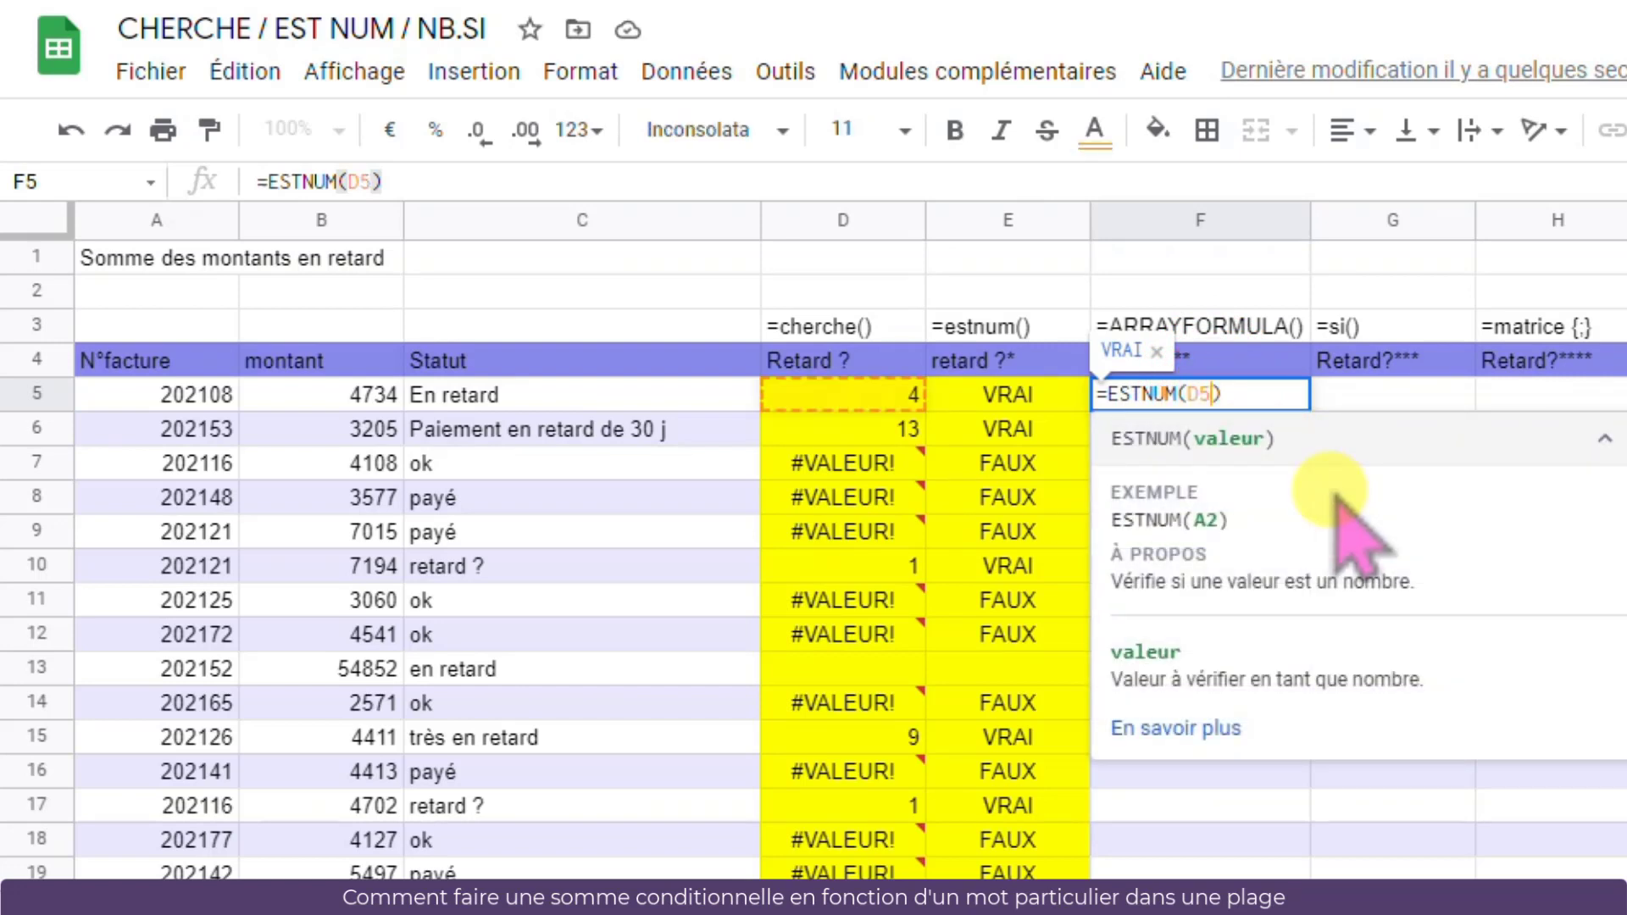
pyautogui.write(':D')
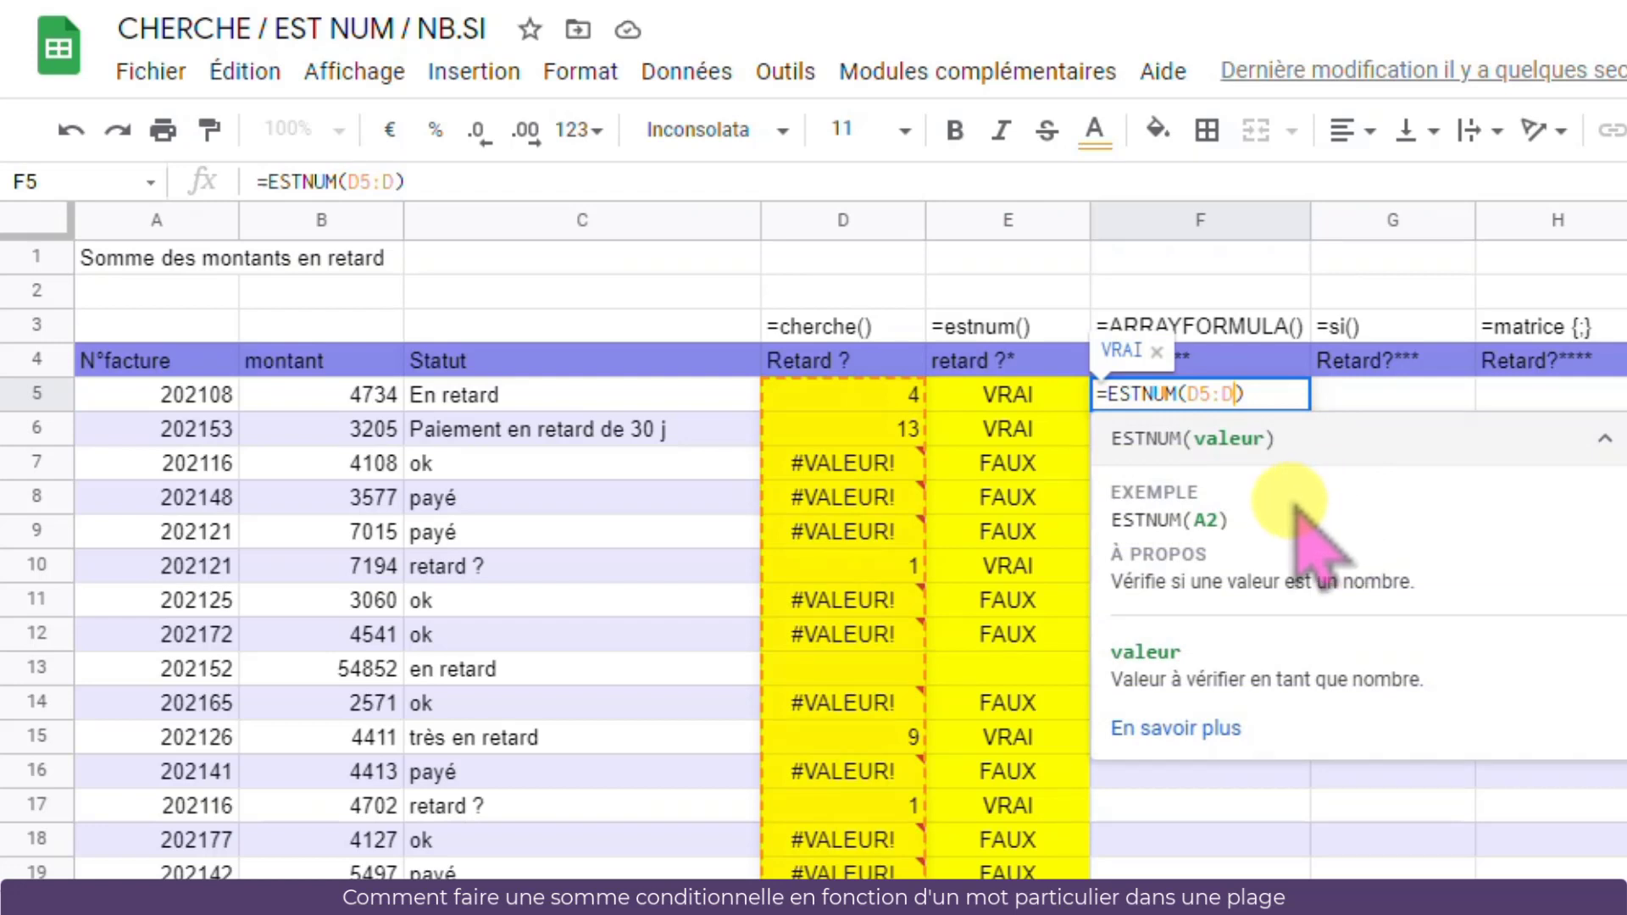
pyautogui.moveTo(872, 623)
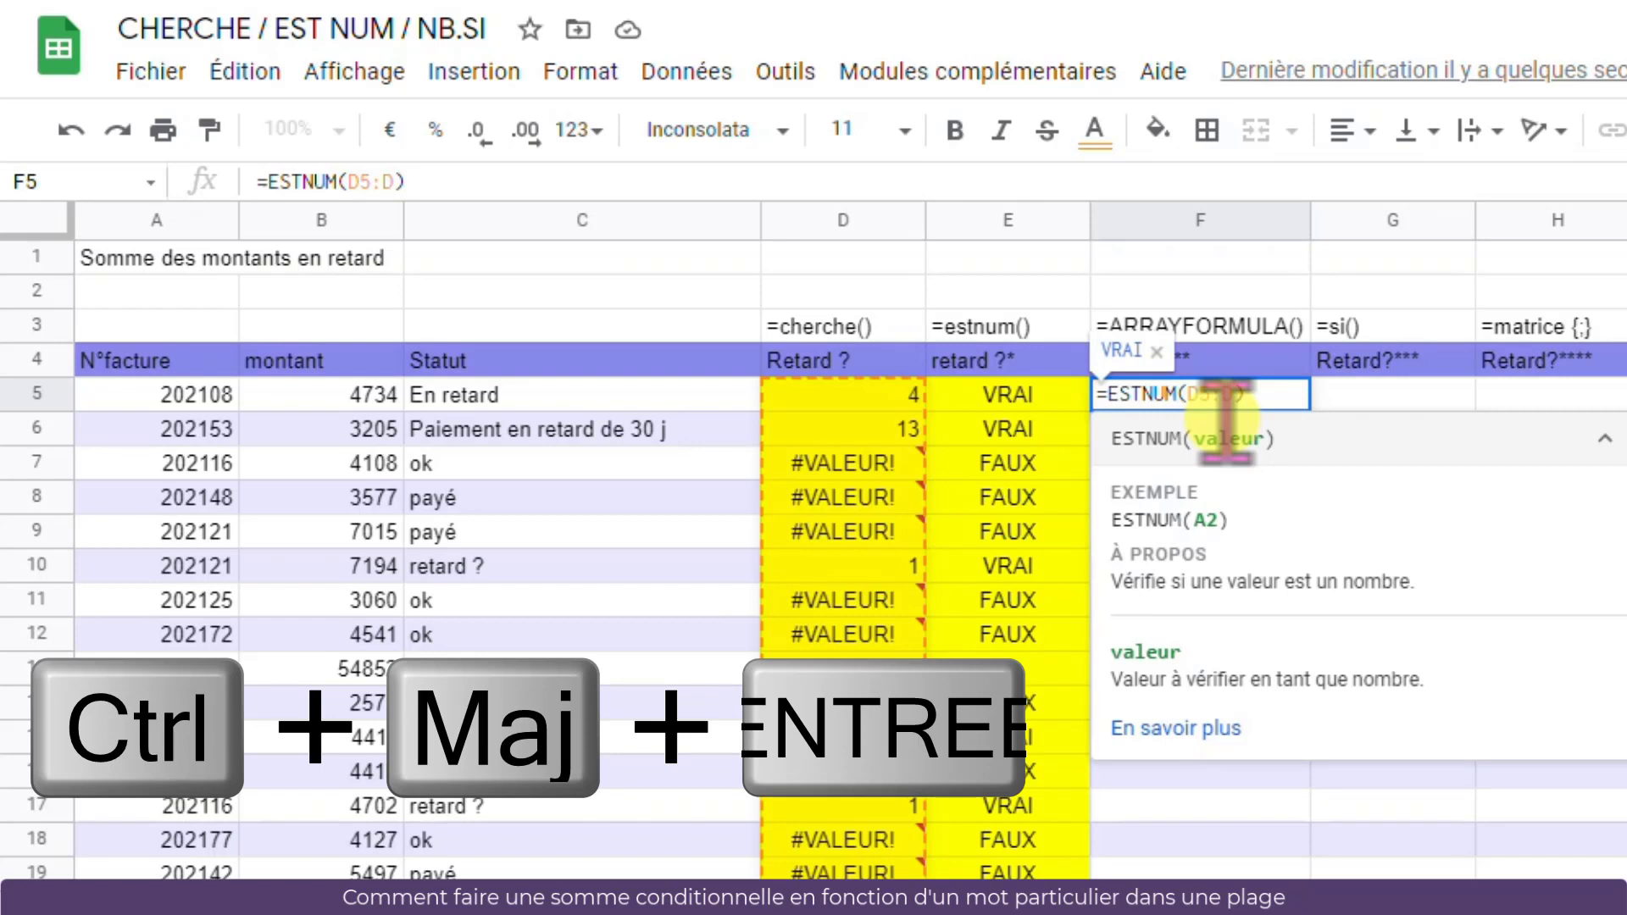
pyautogui.hotkey('ctrl', 'shift', 'Return')
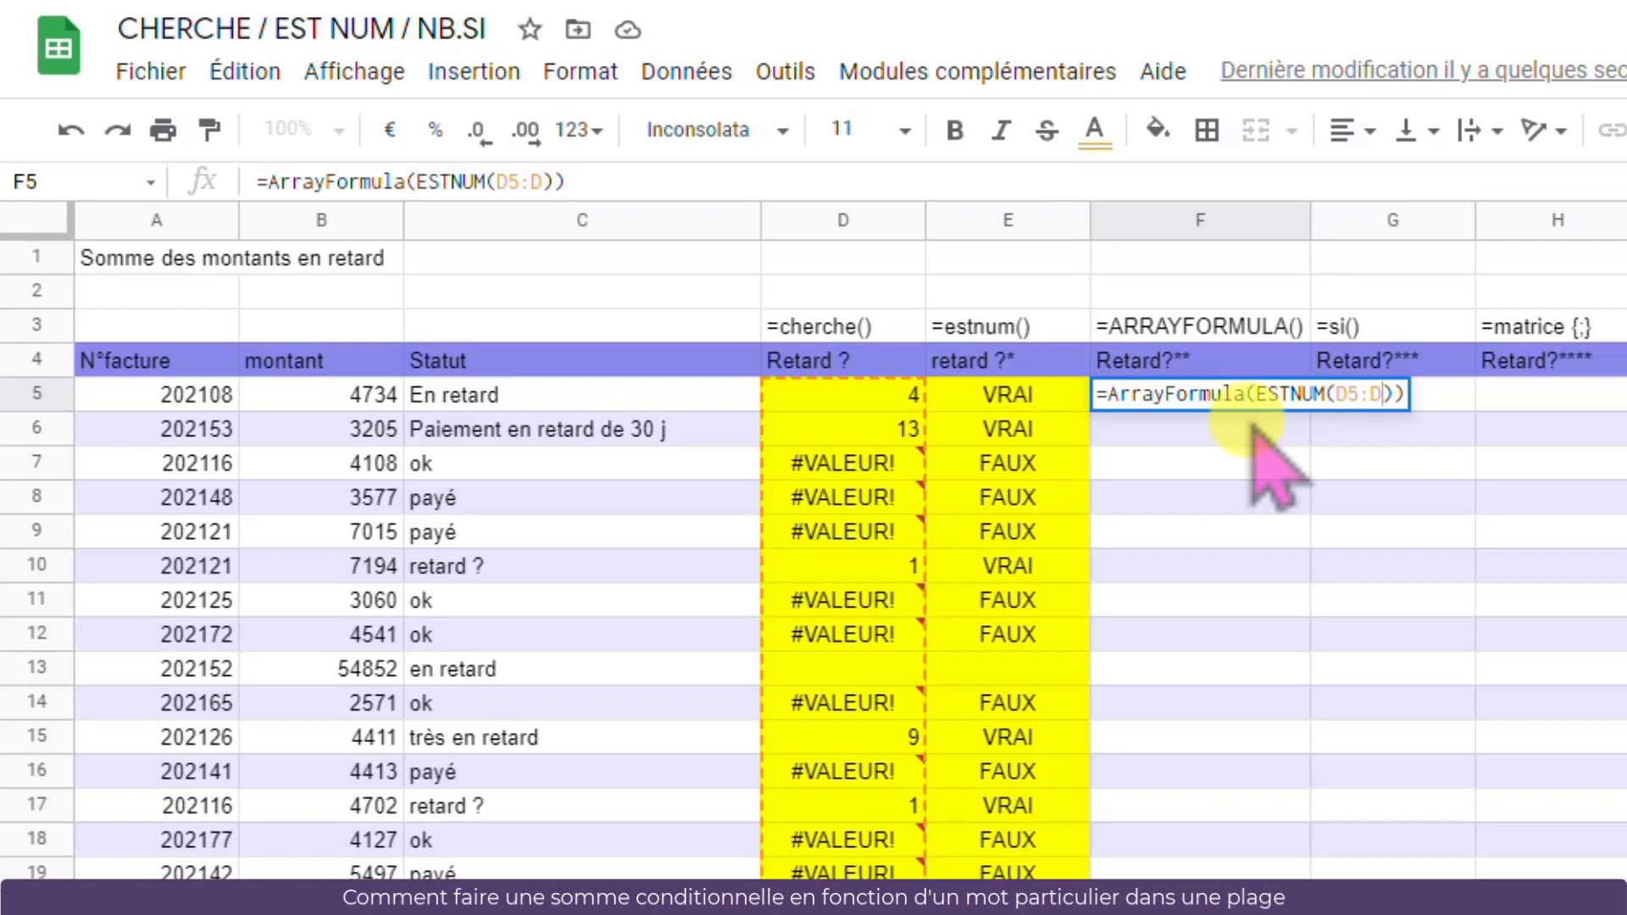
pyautogui.press('Return')
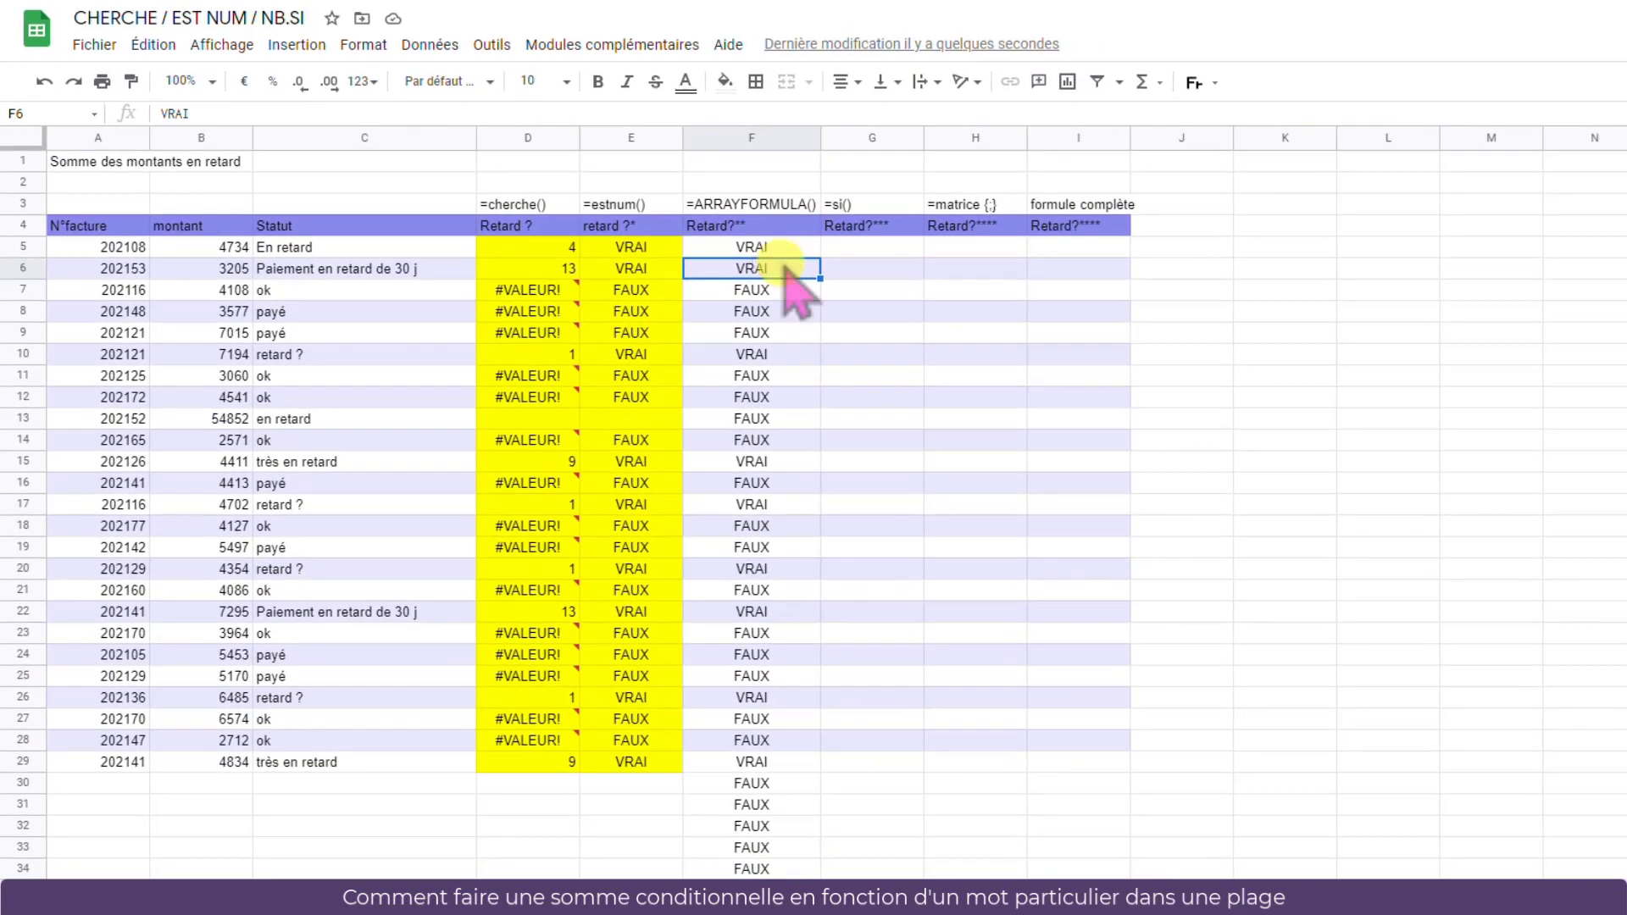
# Fill the array formula cell F5 with yellow
pyautogui.click(767, 248)
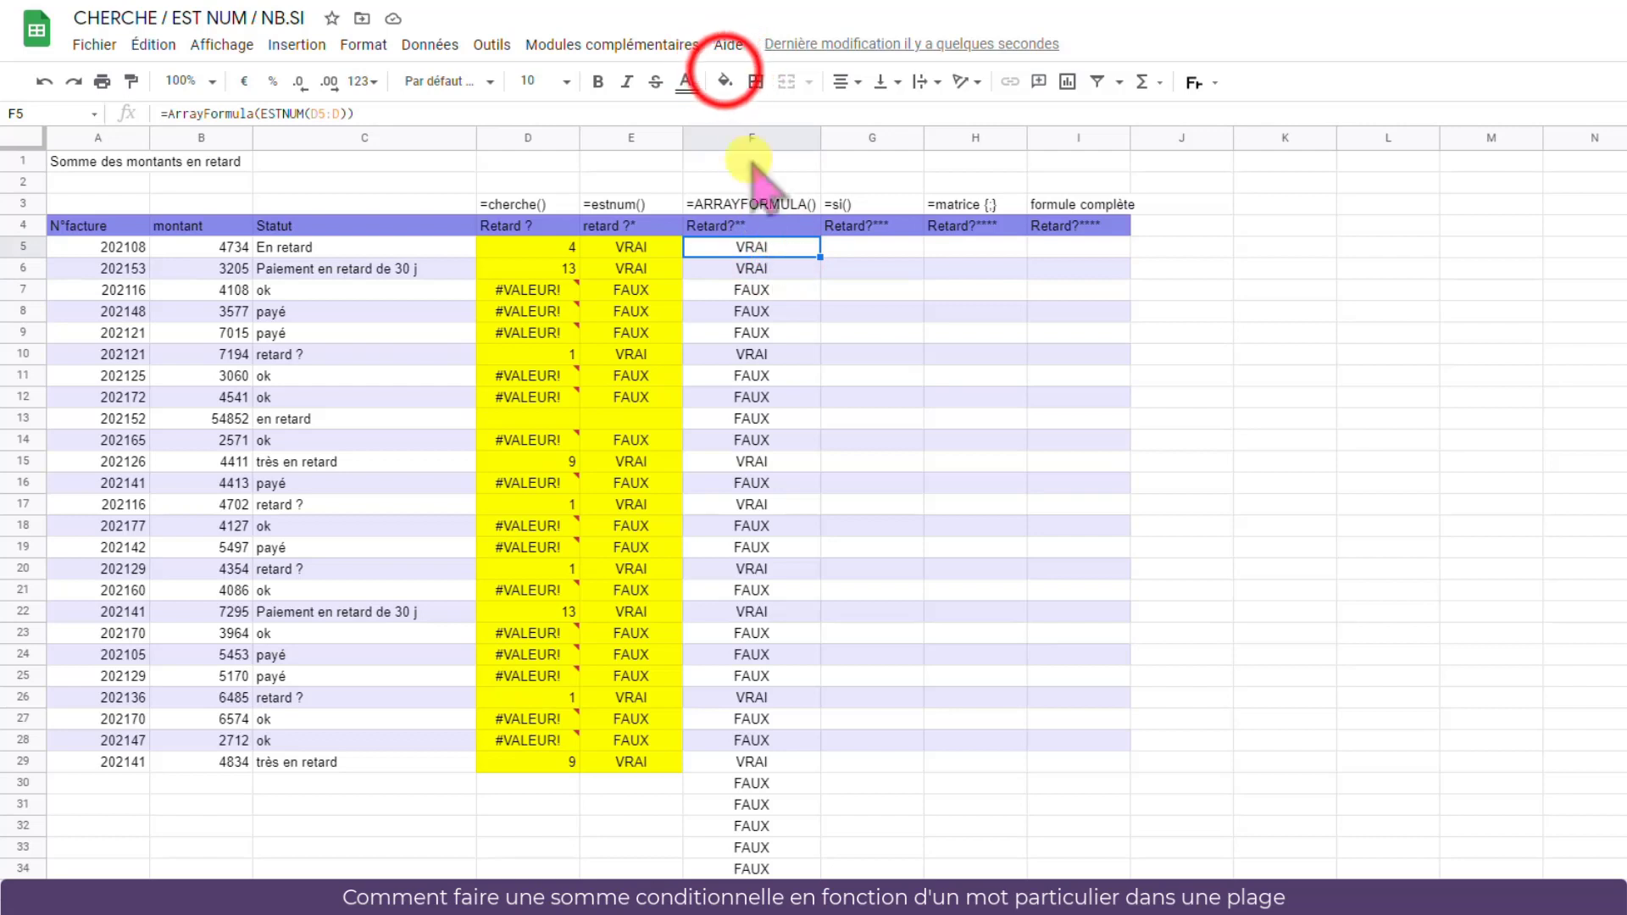
pyautogui.click(725, 81)
pyautogui.click(800, 178)
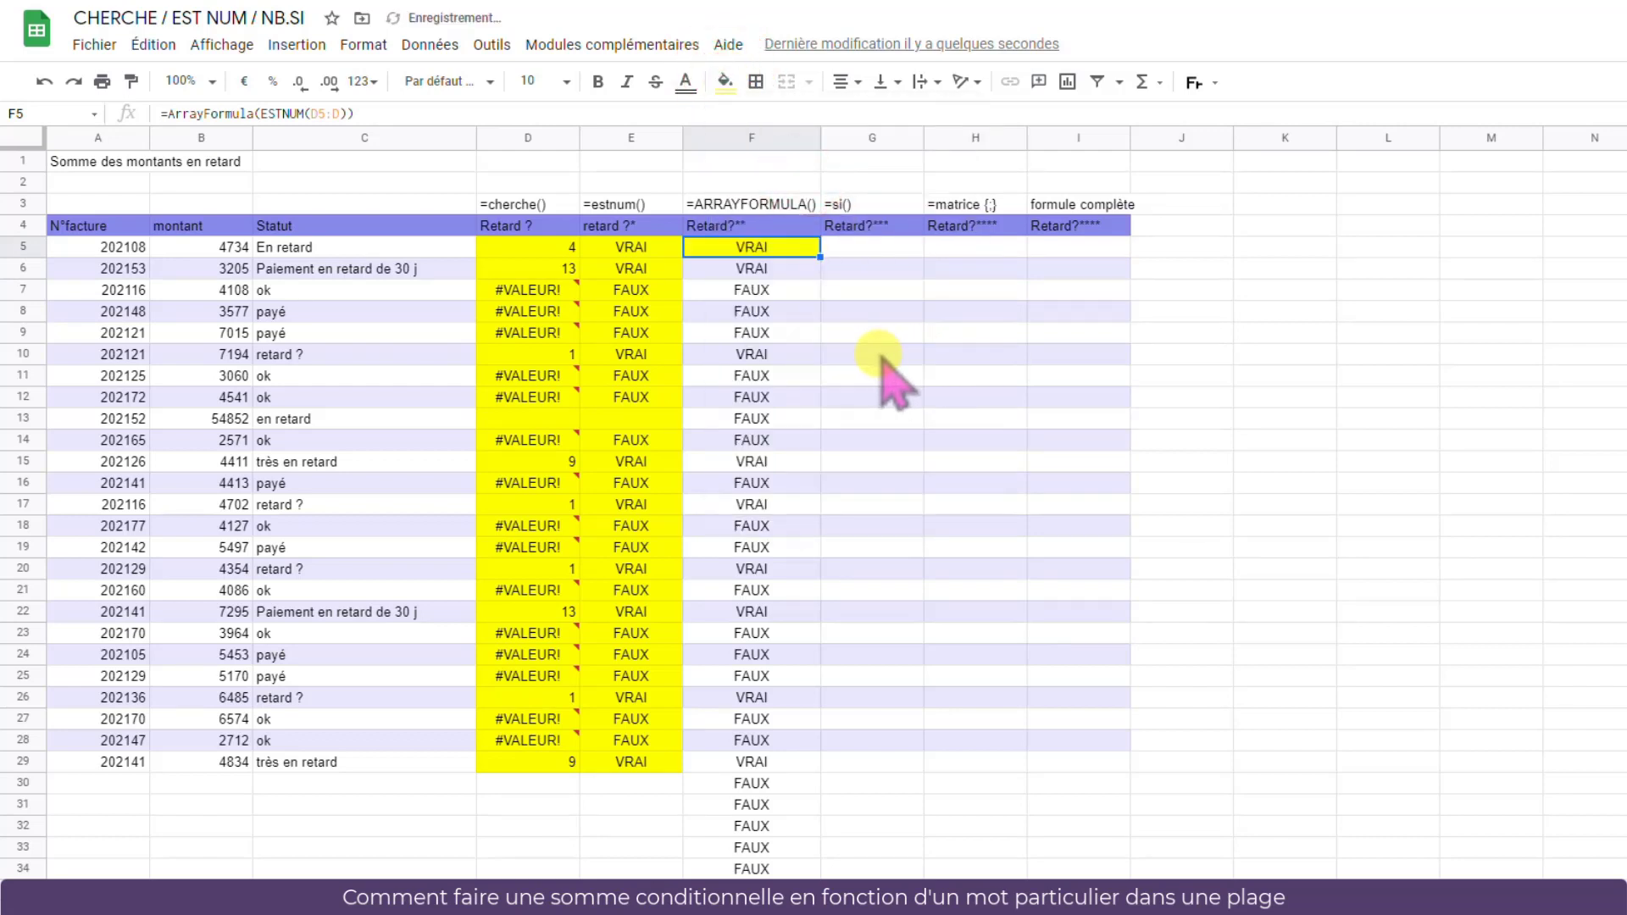
# Insert an empty row below row 12 and check the array results in column F, in that row and beneath the table
pyautogui.rightClick(24, 397)
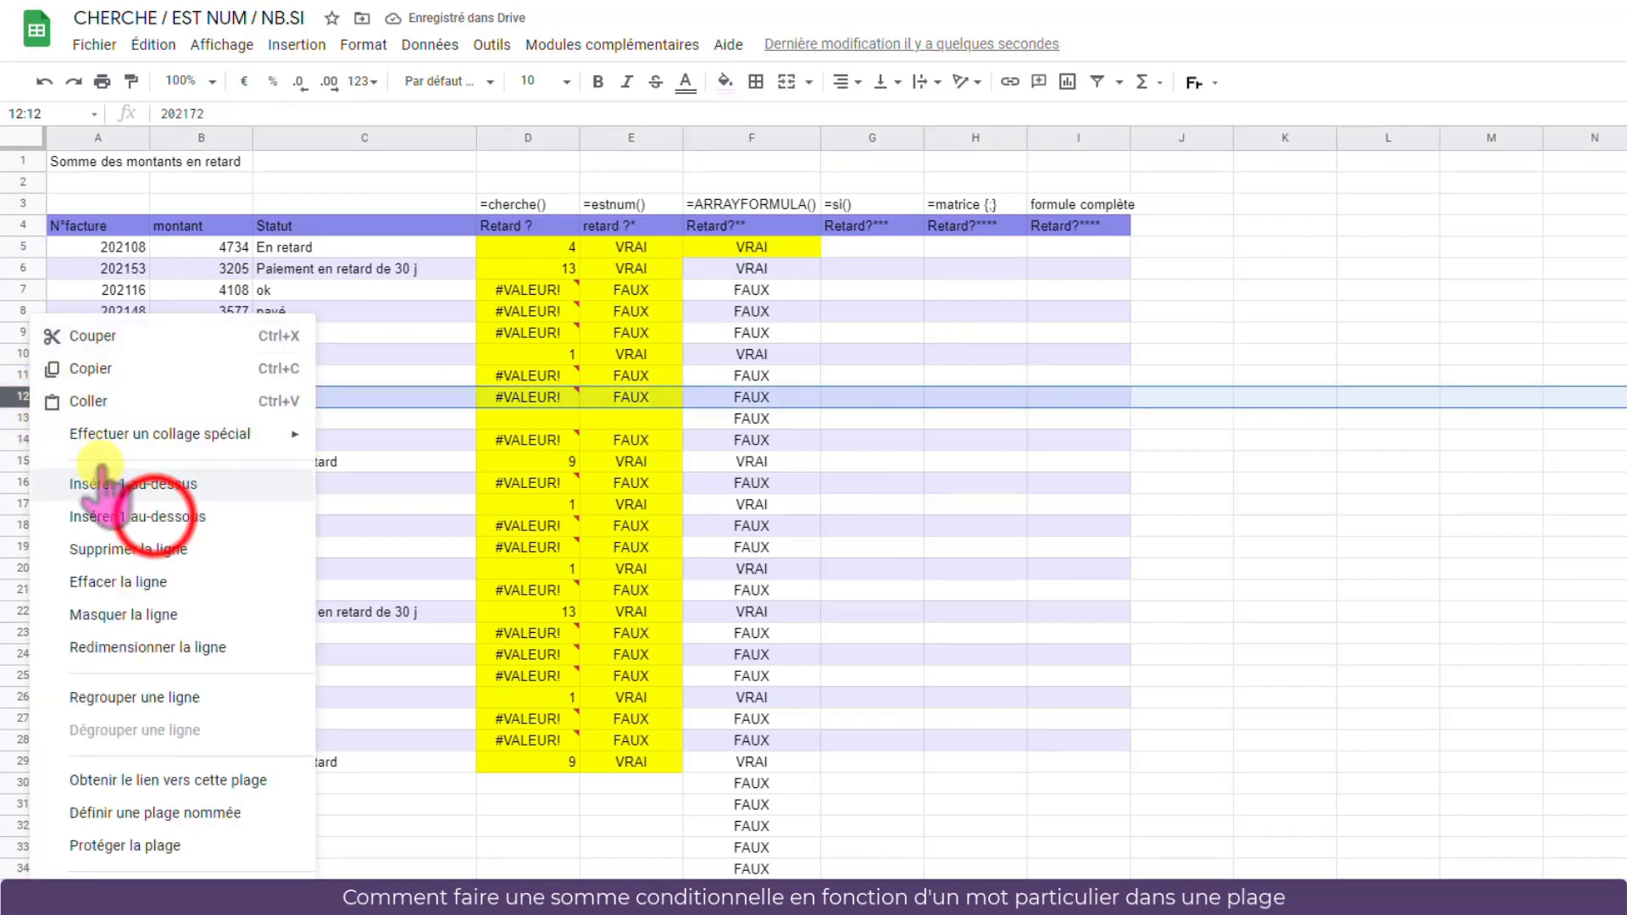
pyautogui.click(151, 516)
pyautogui.click(747, 421)
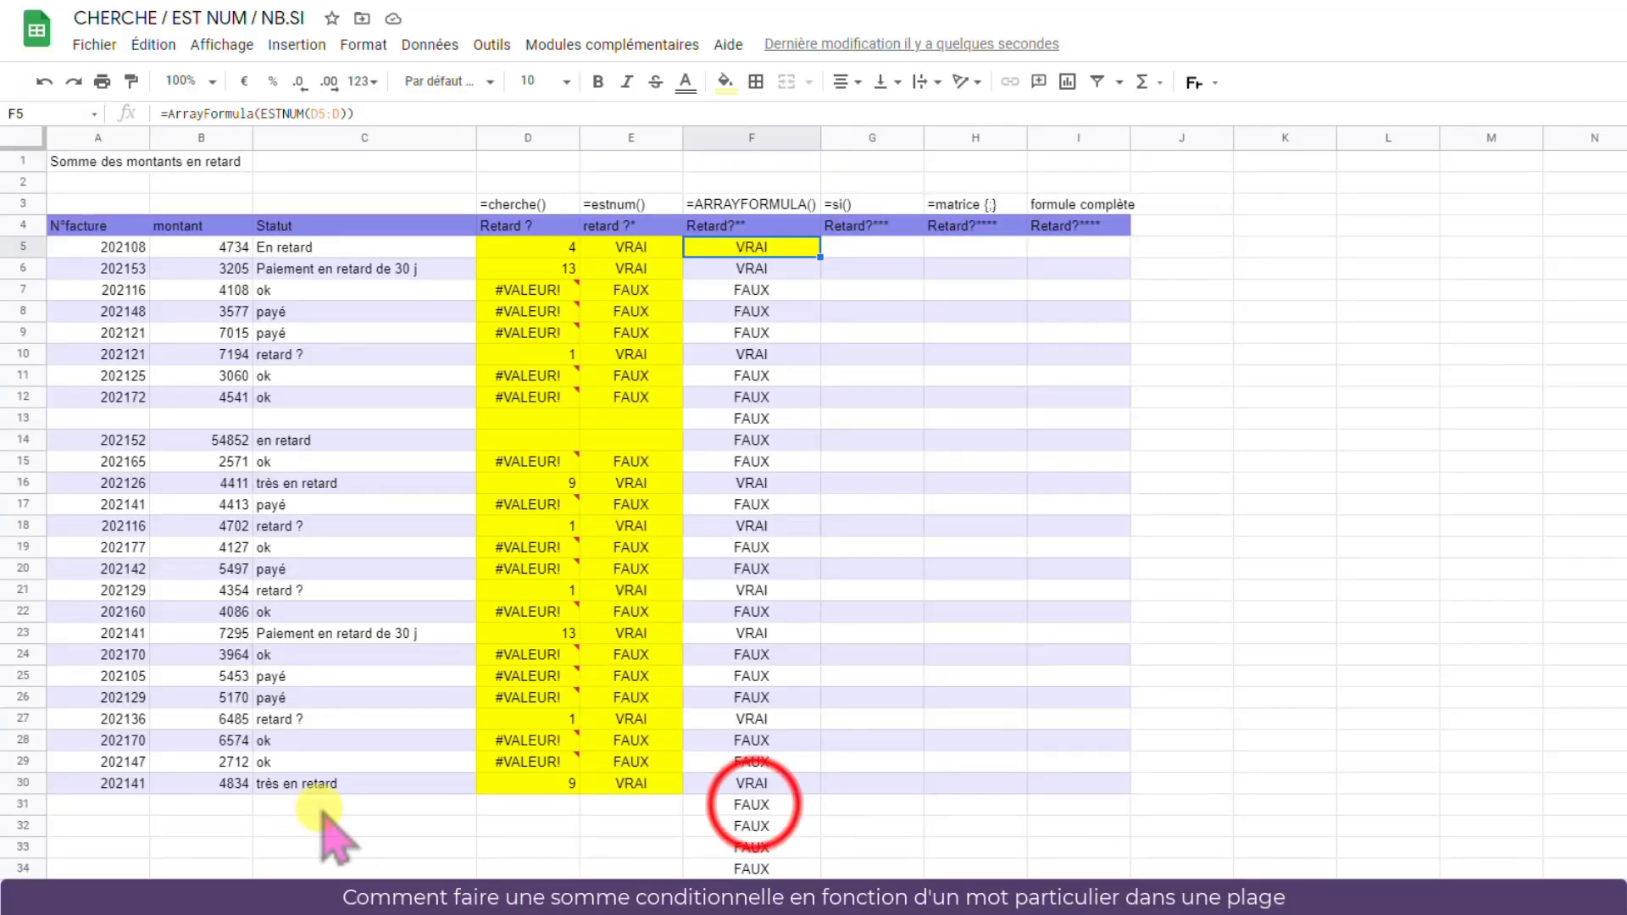
pyautogui.click(752, 827)
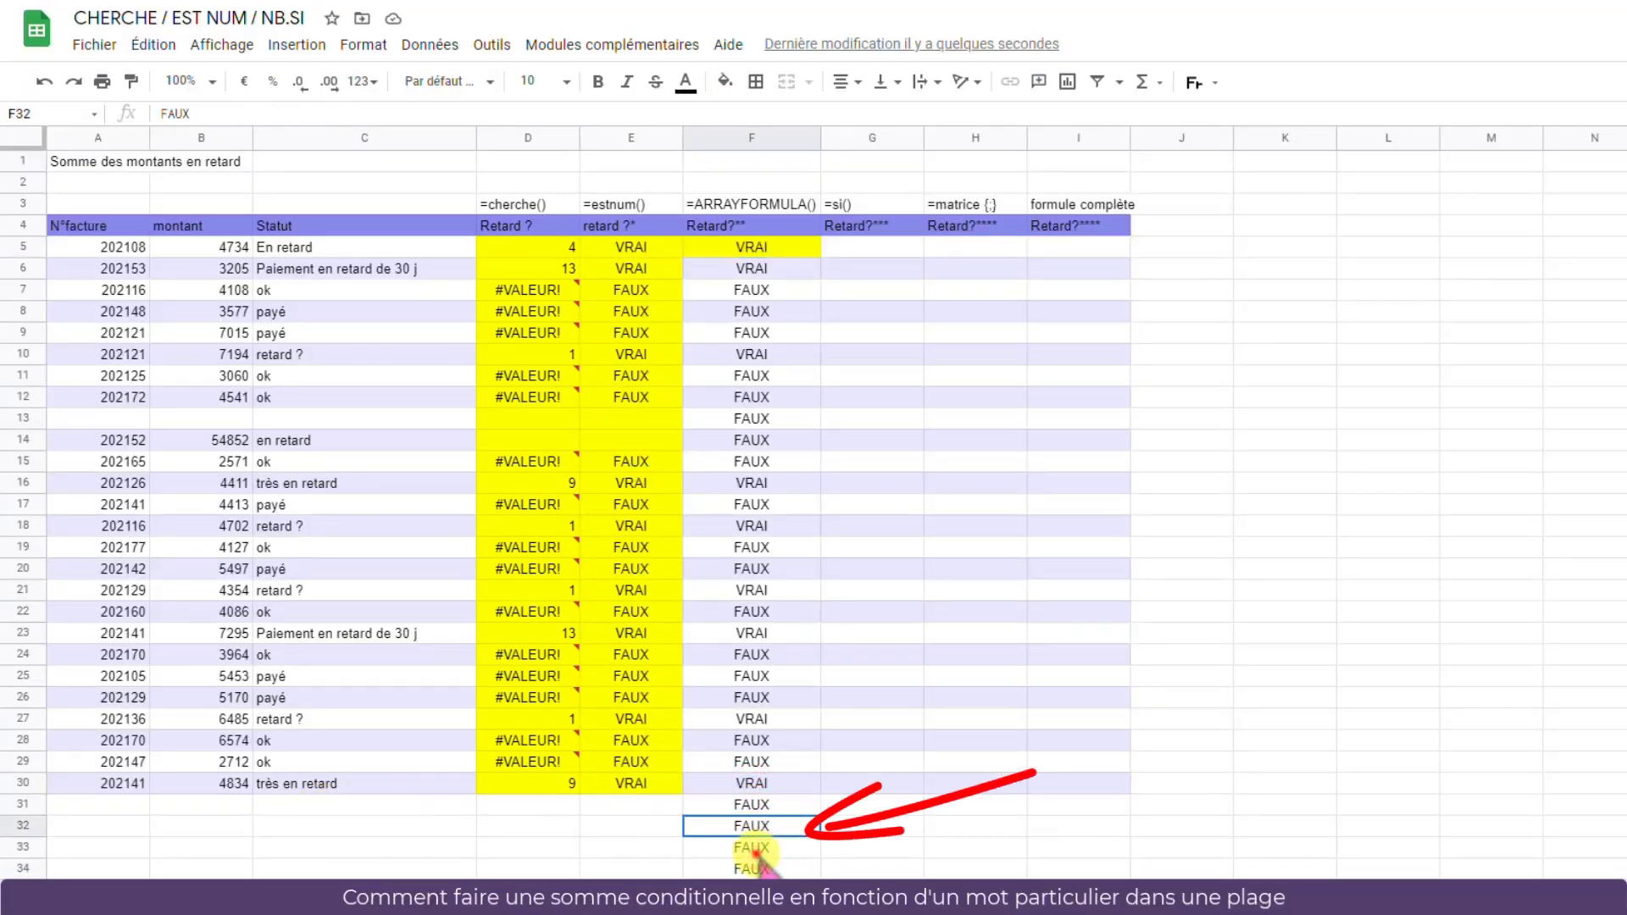
pyautogui.click(752, 848)
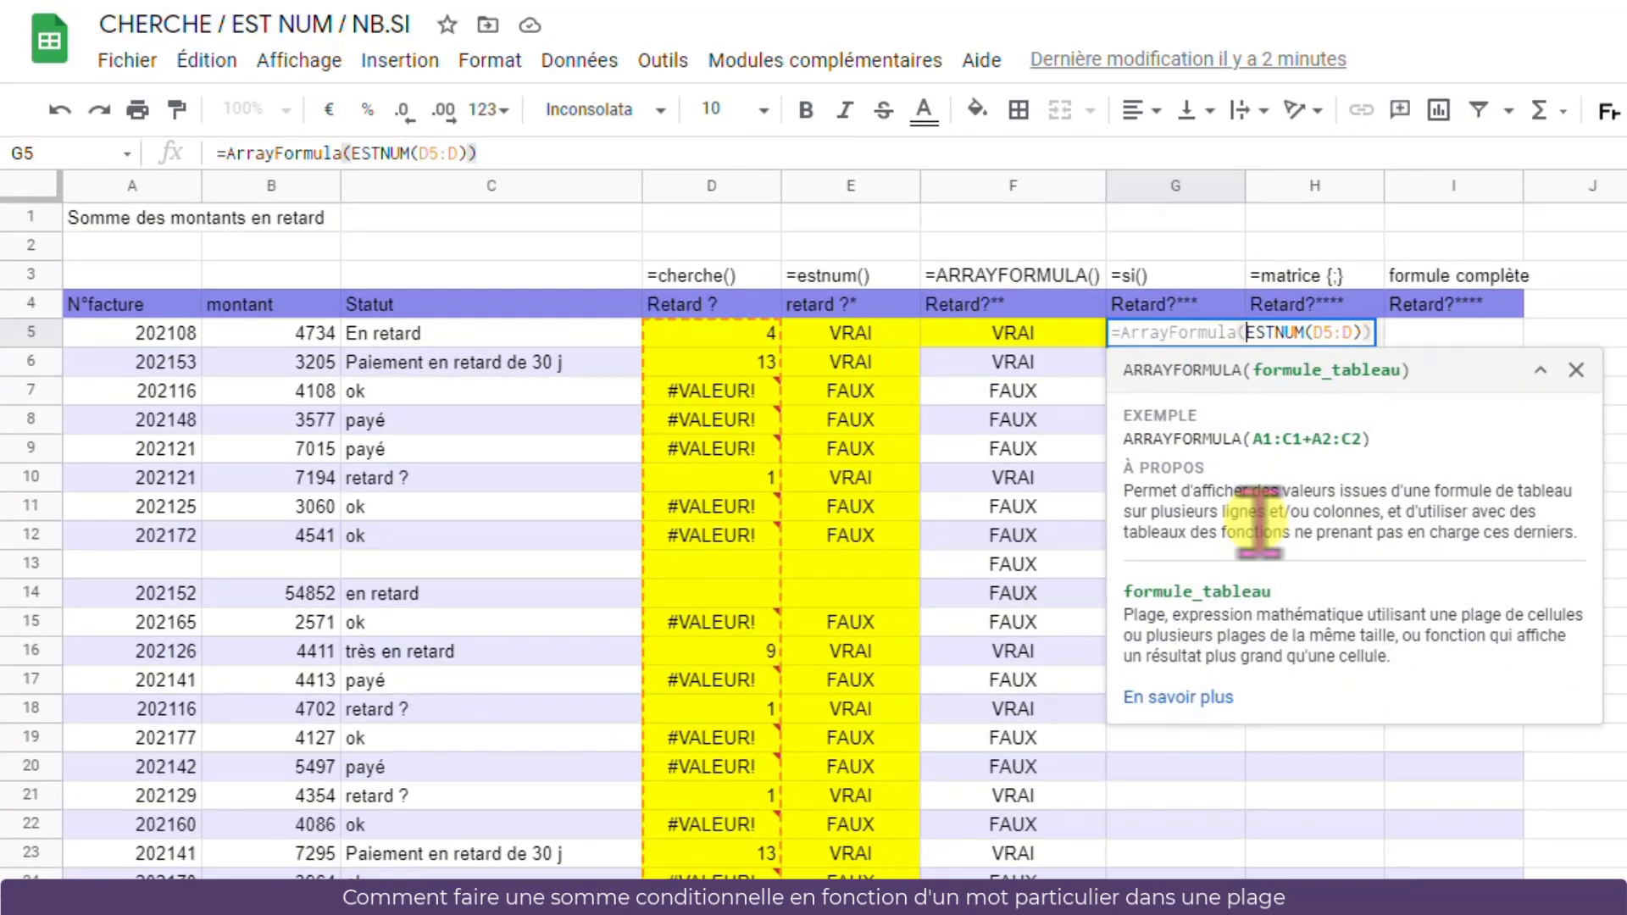
# Wrap the ESTNUM part of the G5 formula in an SI test, giving =ArrayFormula(SI(A5:A="";""; ESTNUM(D5:D)))
pyautogui.write('si(')
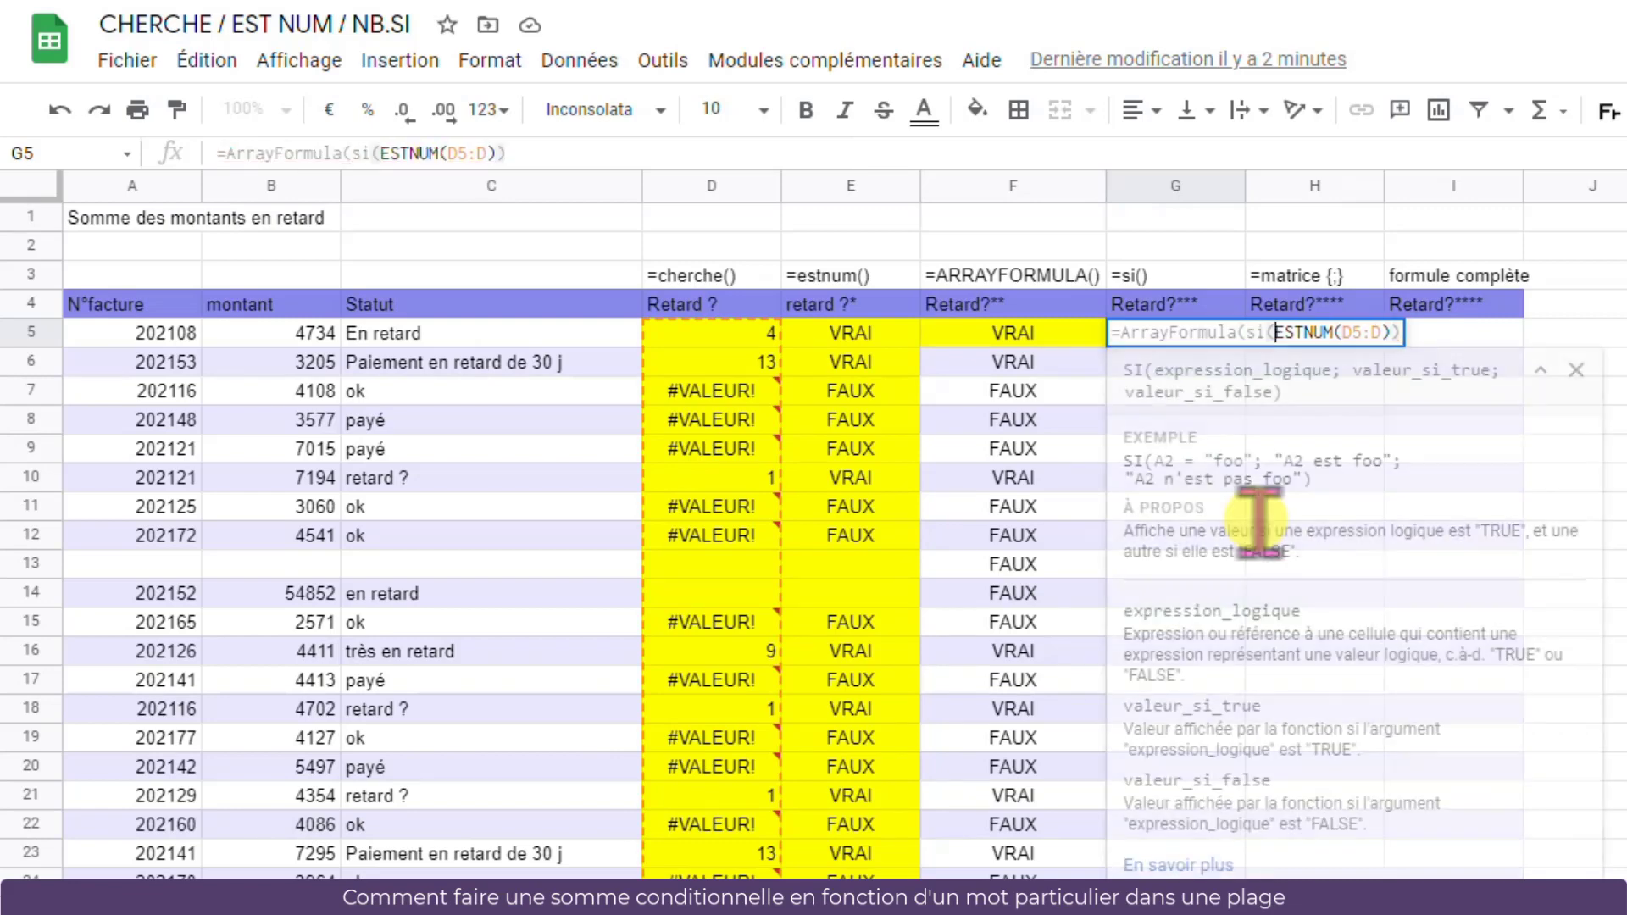
pyautogui.click(157, 335)
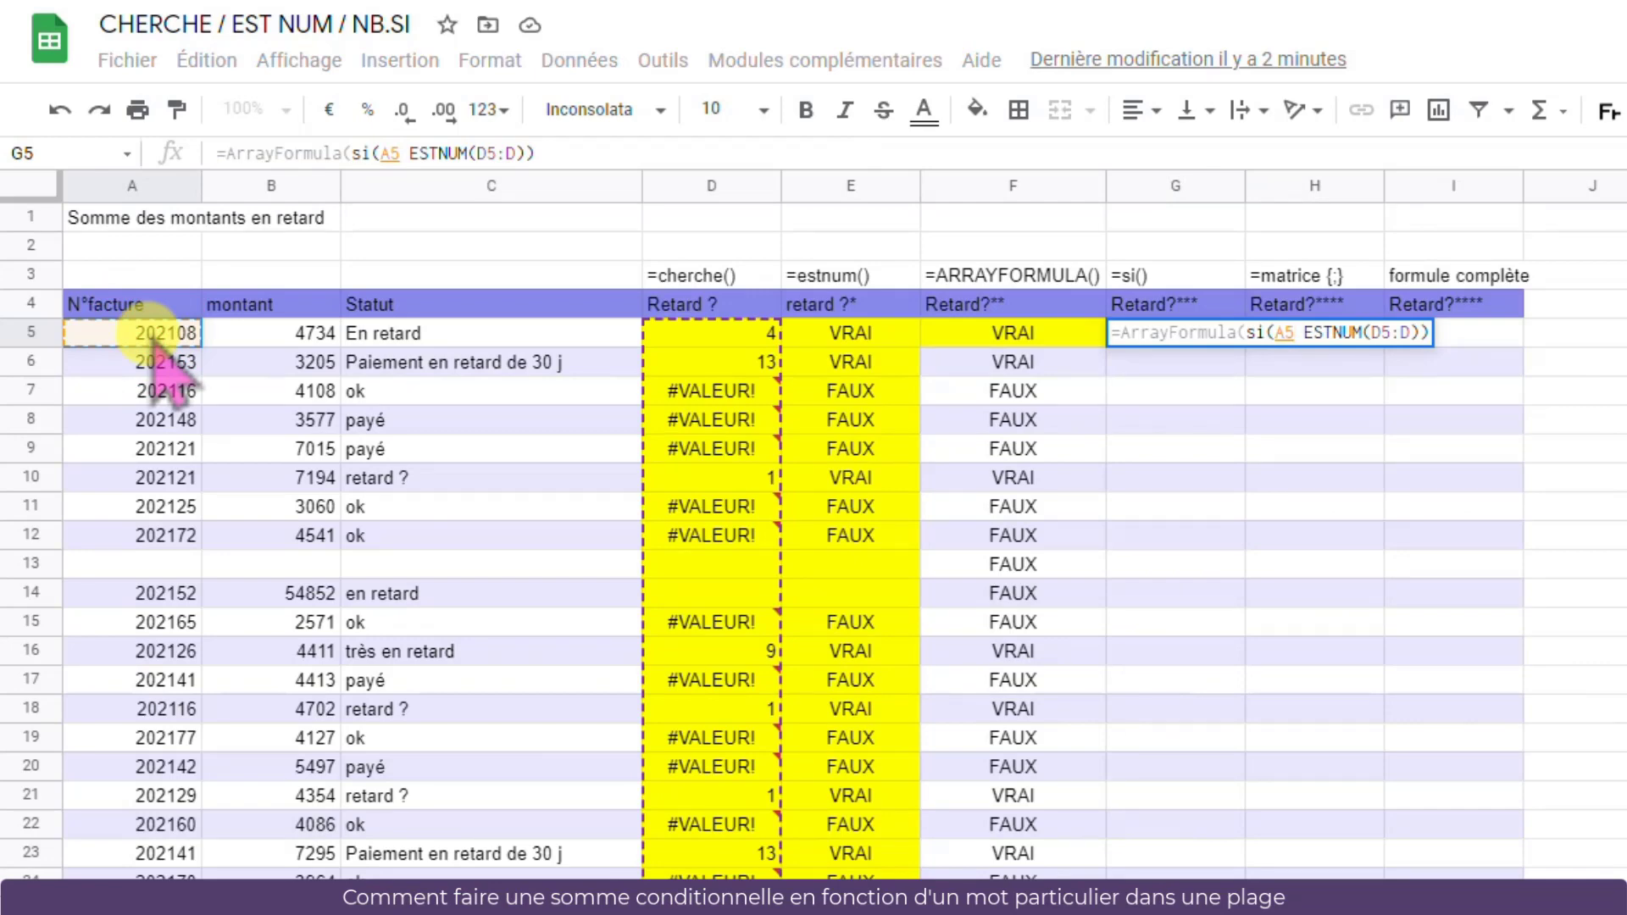
pyautogui.write(':A')
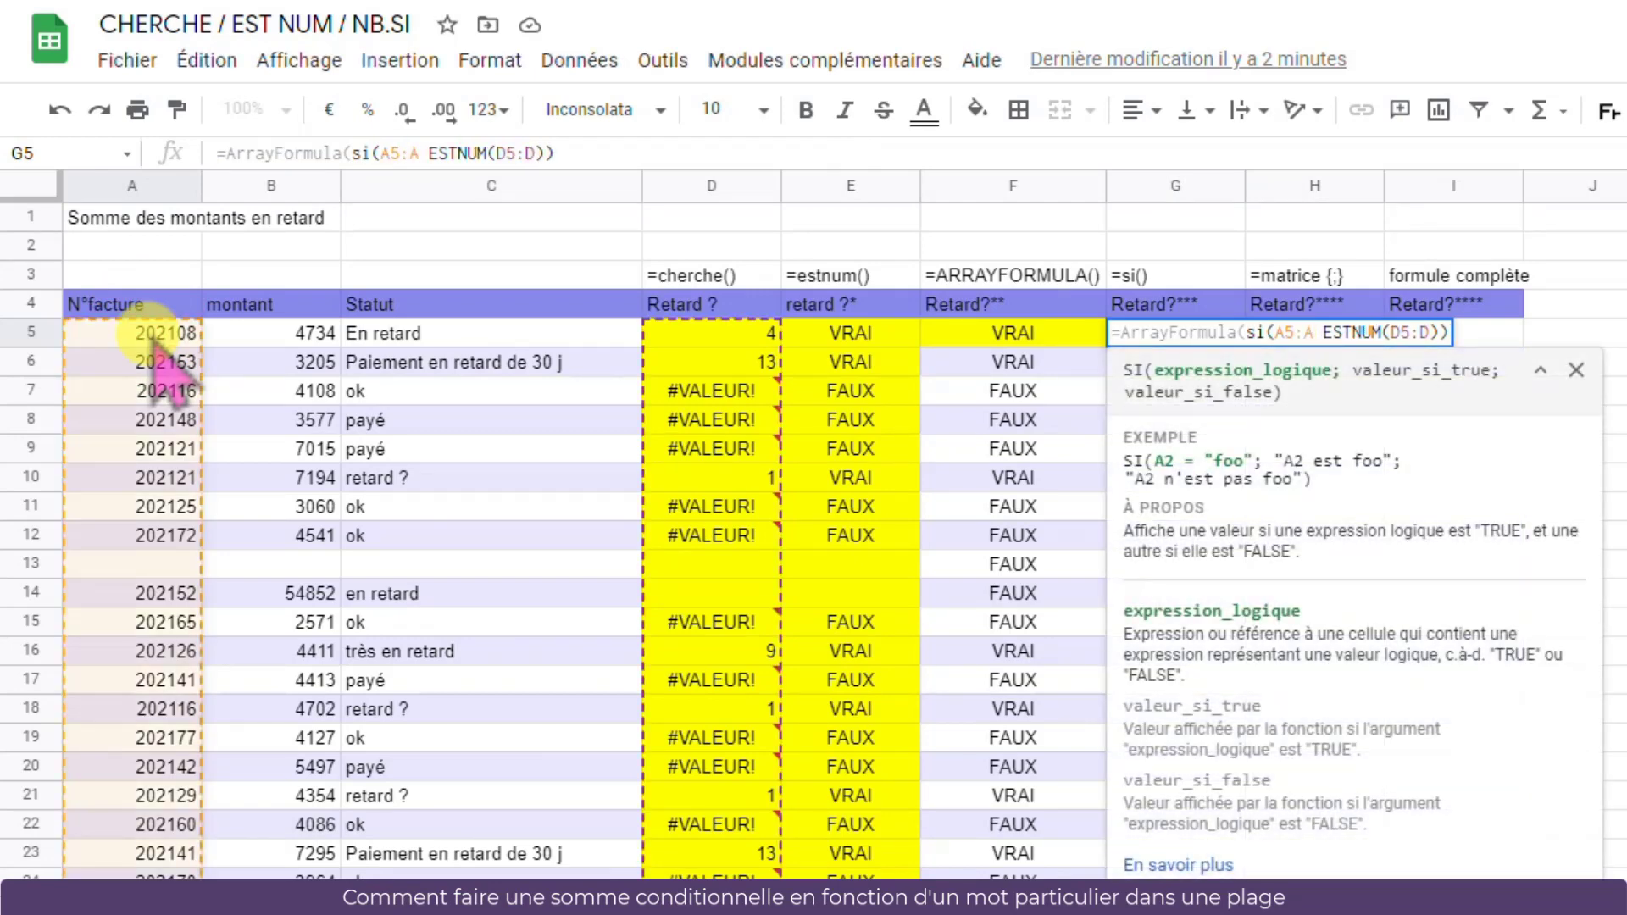
pyautogui.write('=""')
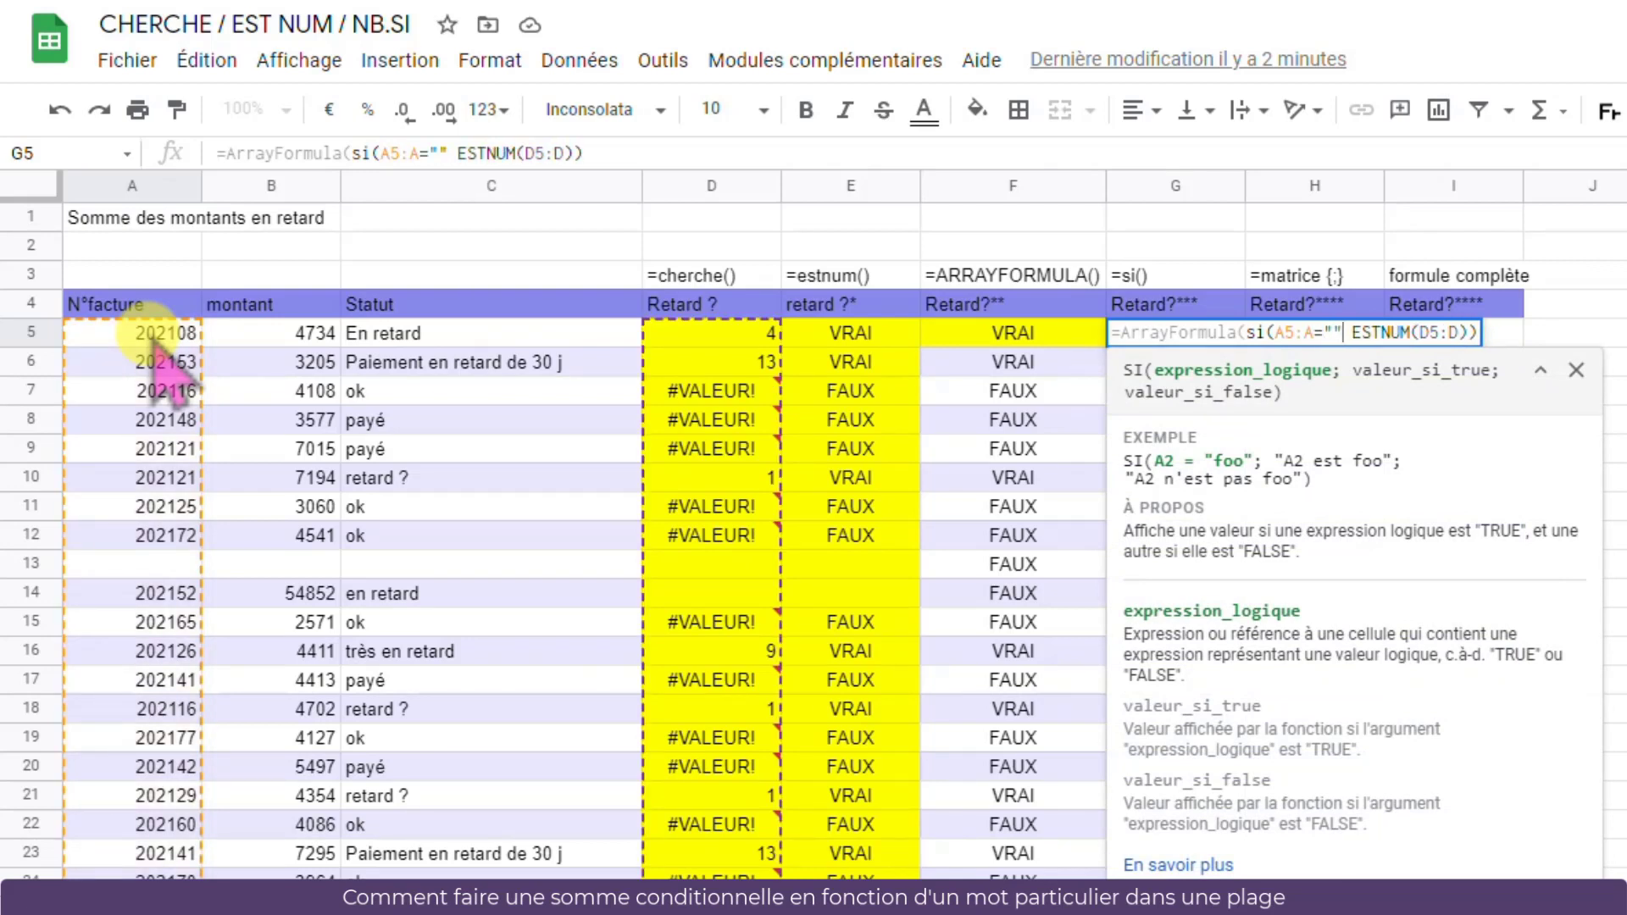
pyautogui.write(';')
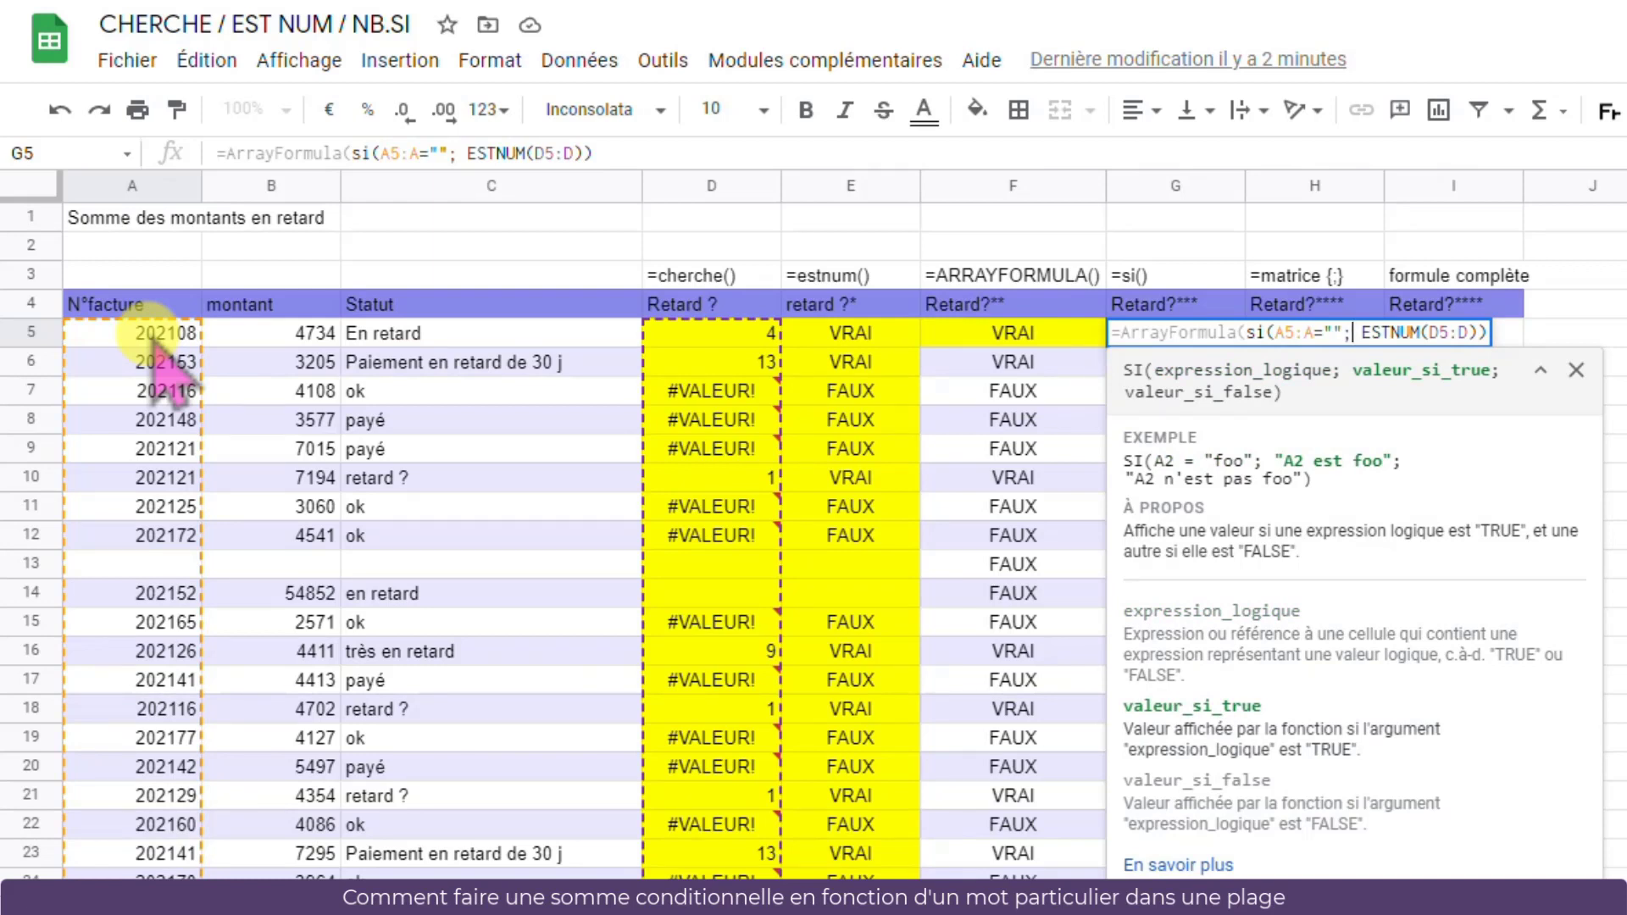
pyautogui.write('""')
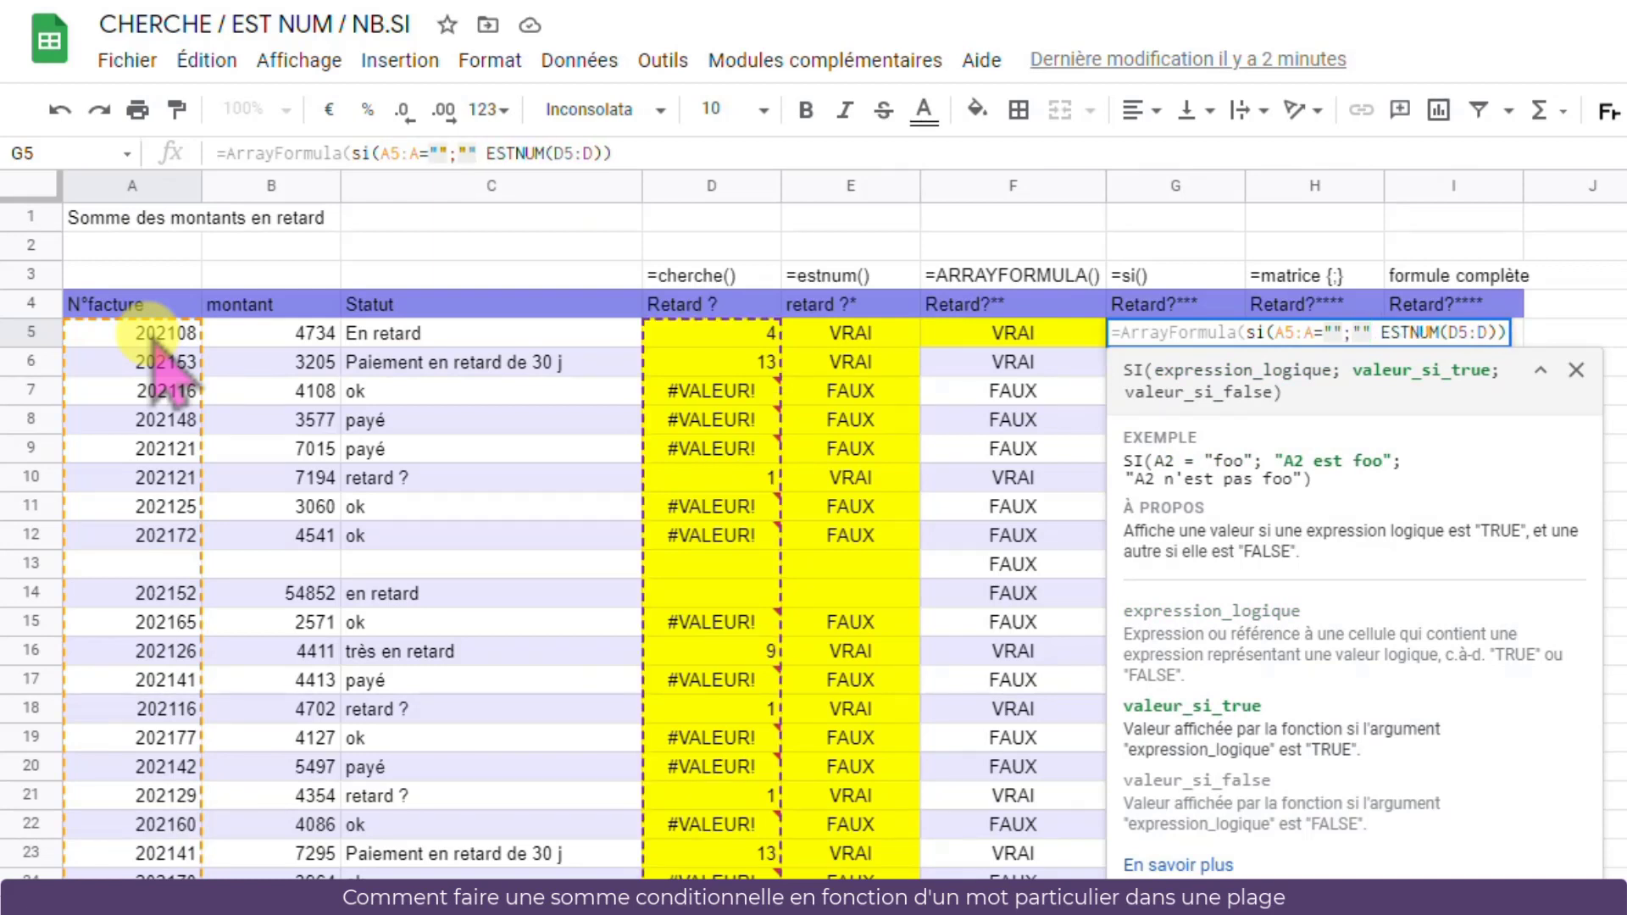
pyautogui.write(';')
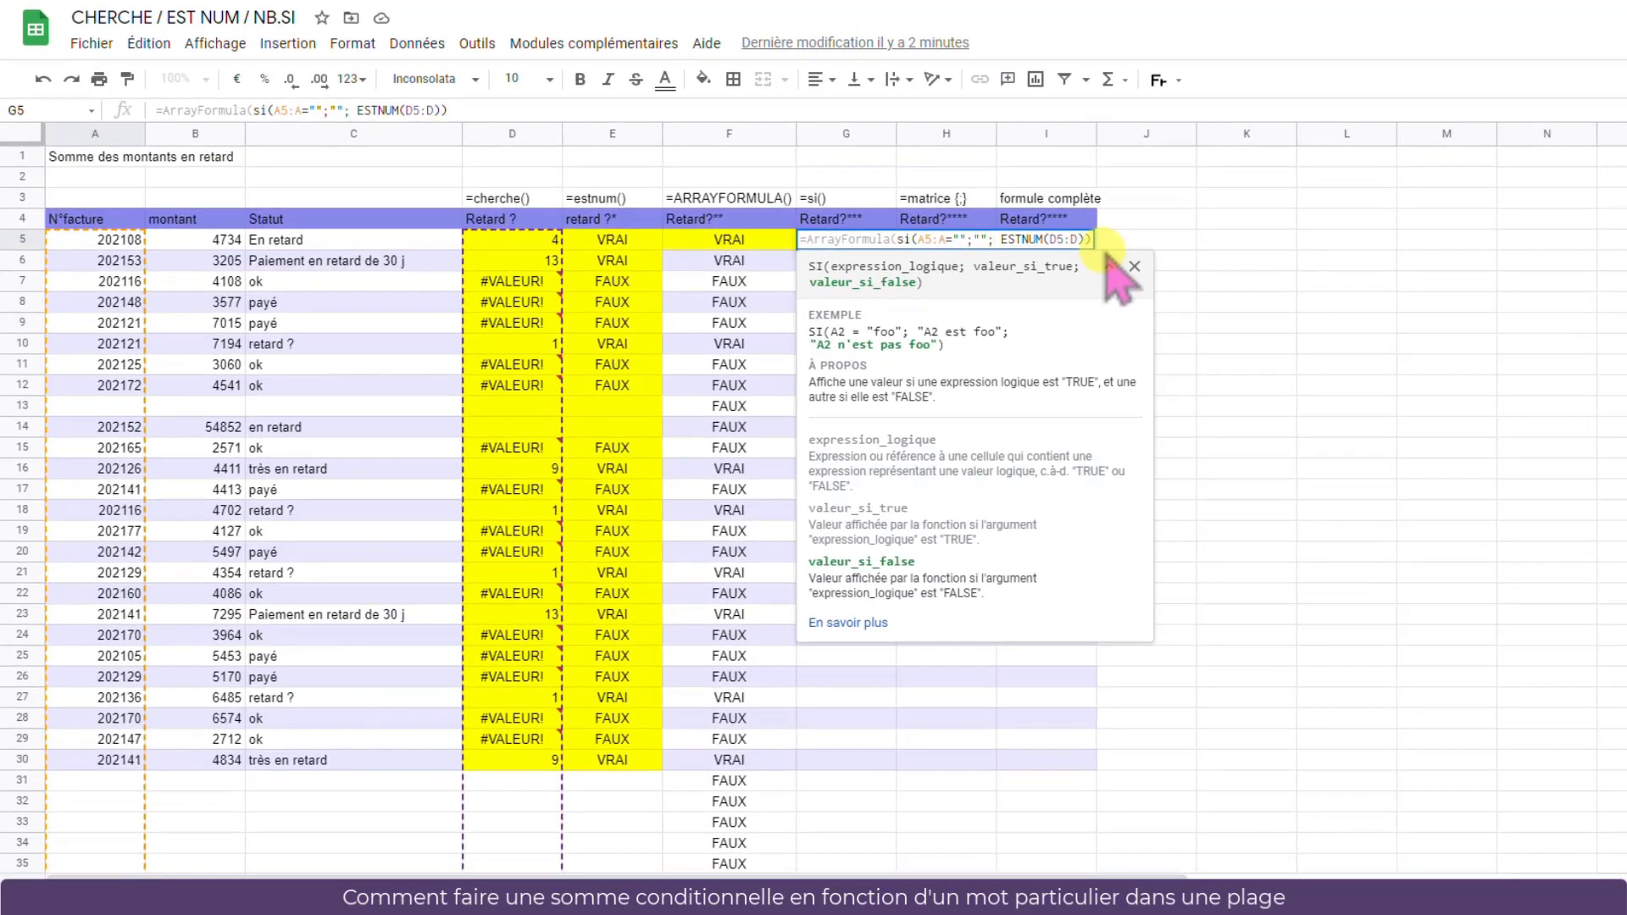
pyautogui.press('Return')
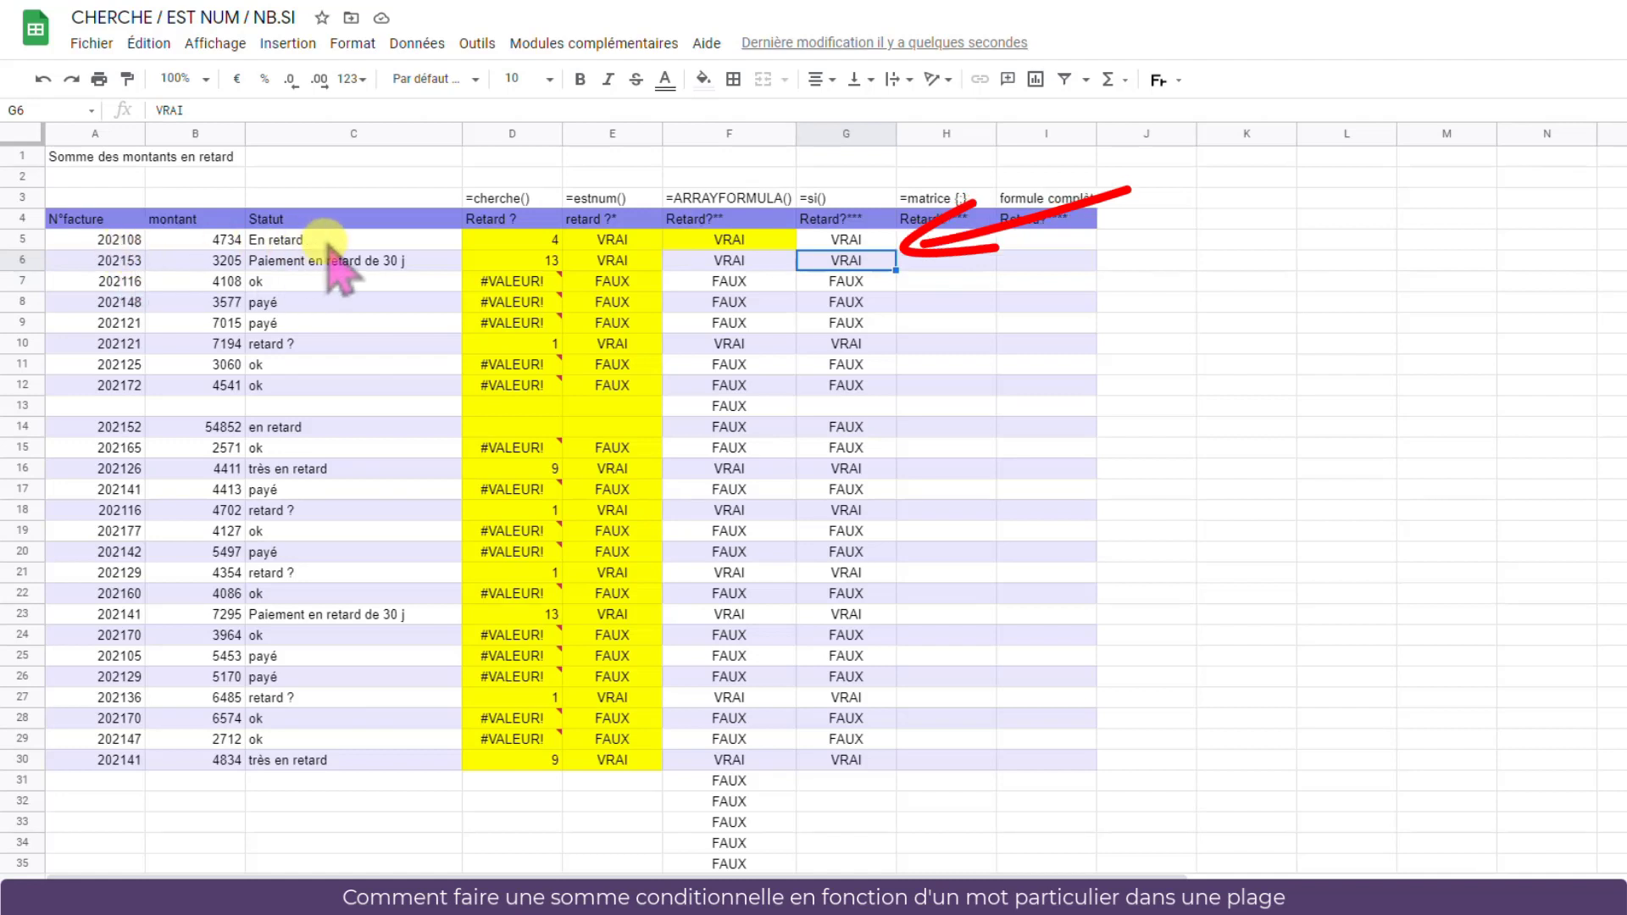
# Check column G beneath the table, enter 2520 as the N°facture in A13, and check the array result in G13
pyautogui.click(845, 801)
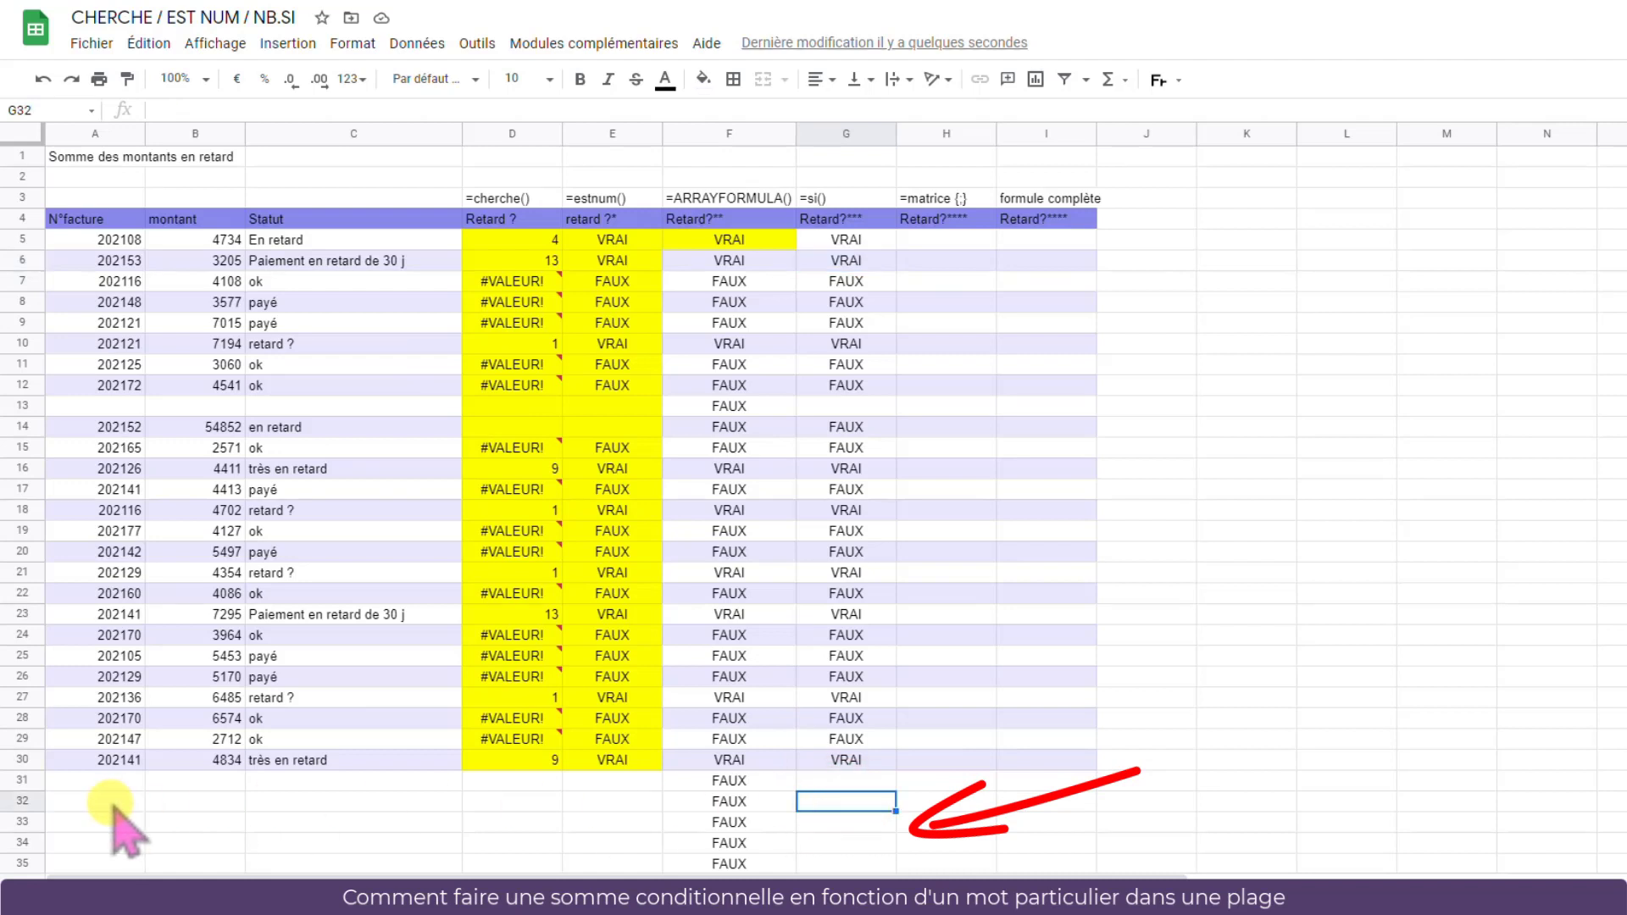
pyautogui.click(127, 405)
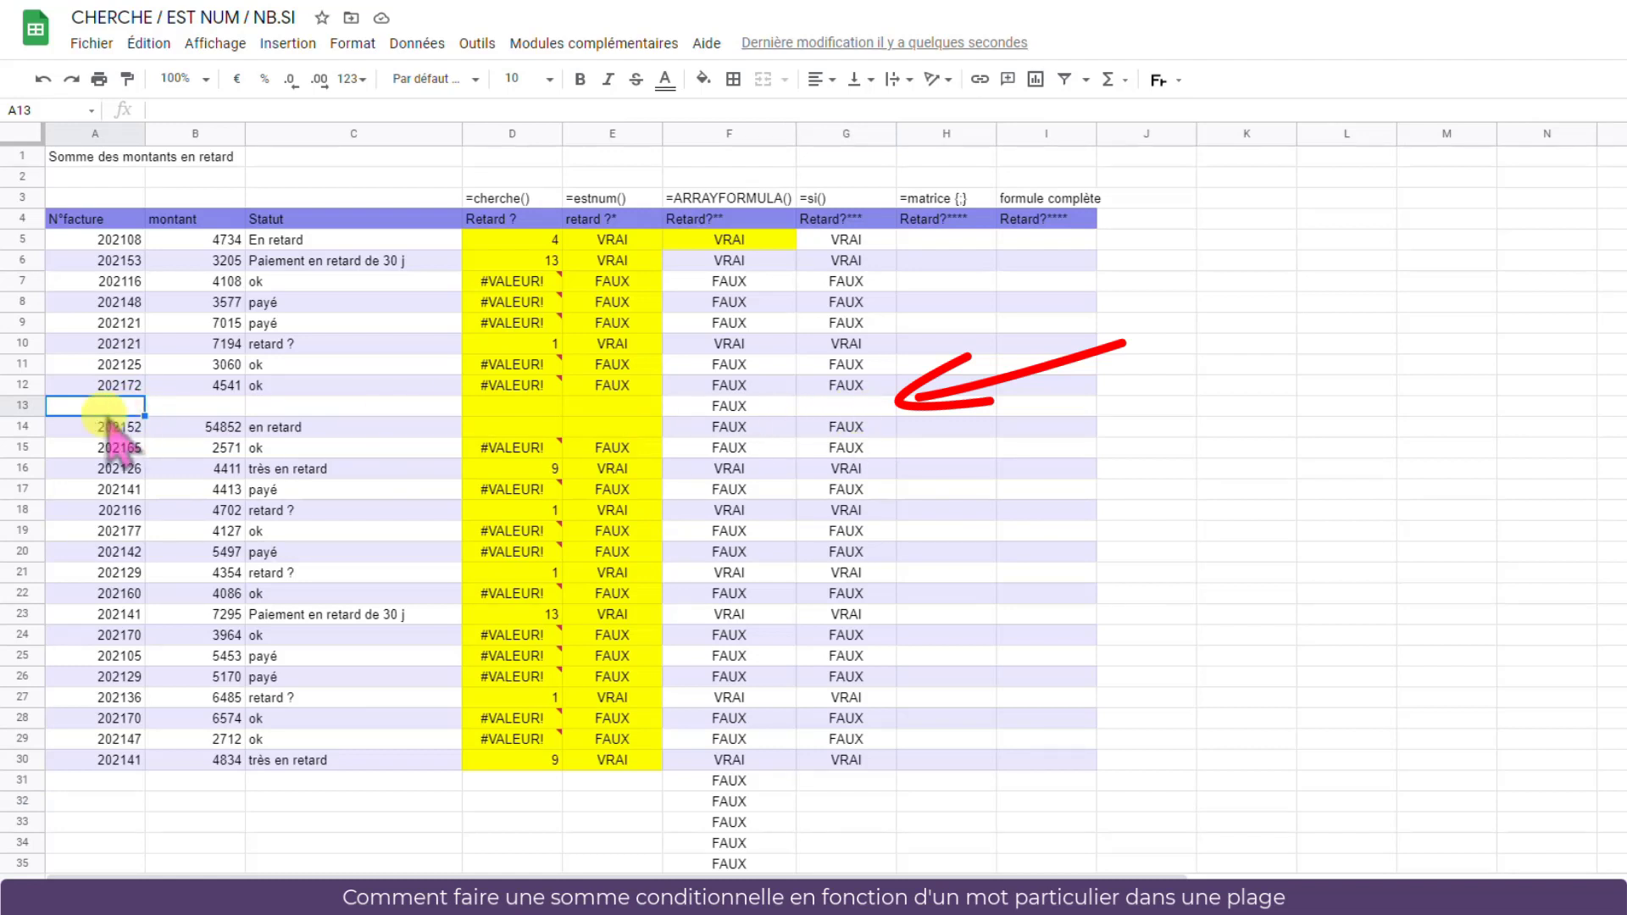
pyautogui.write('2520')
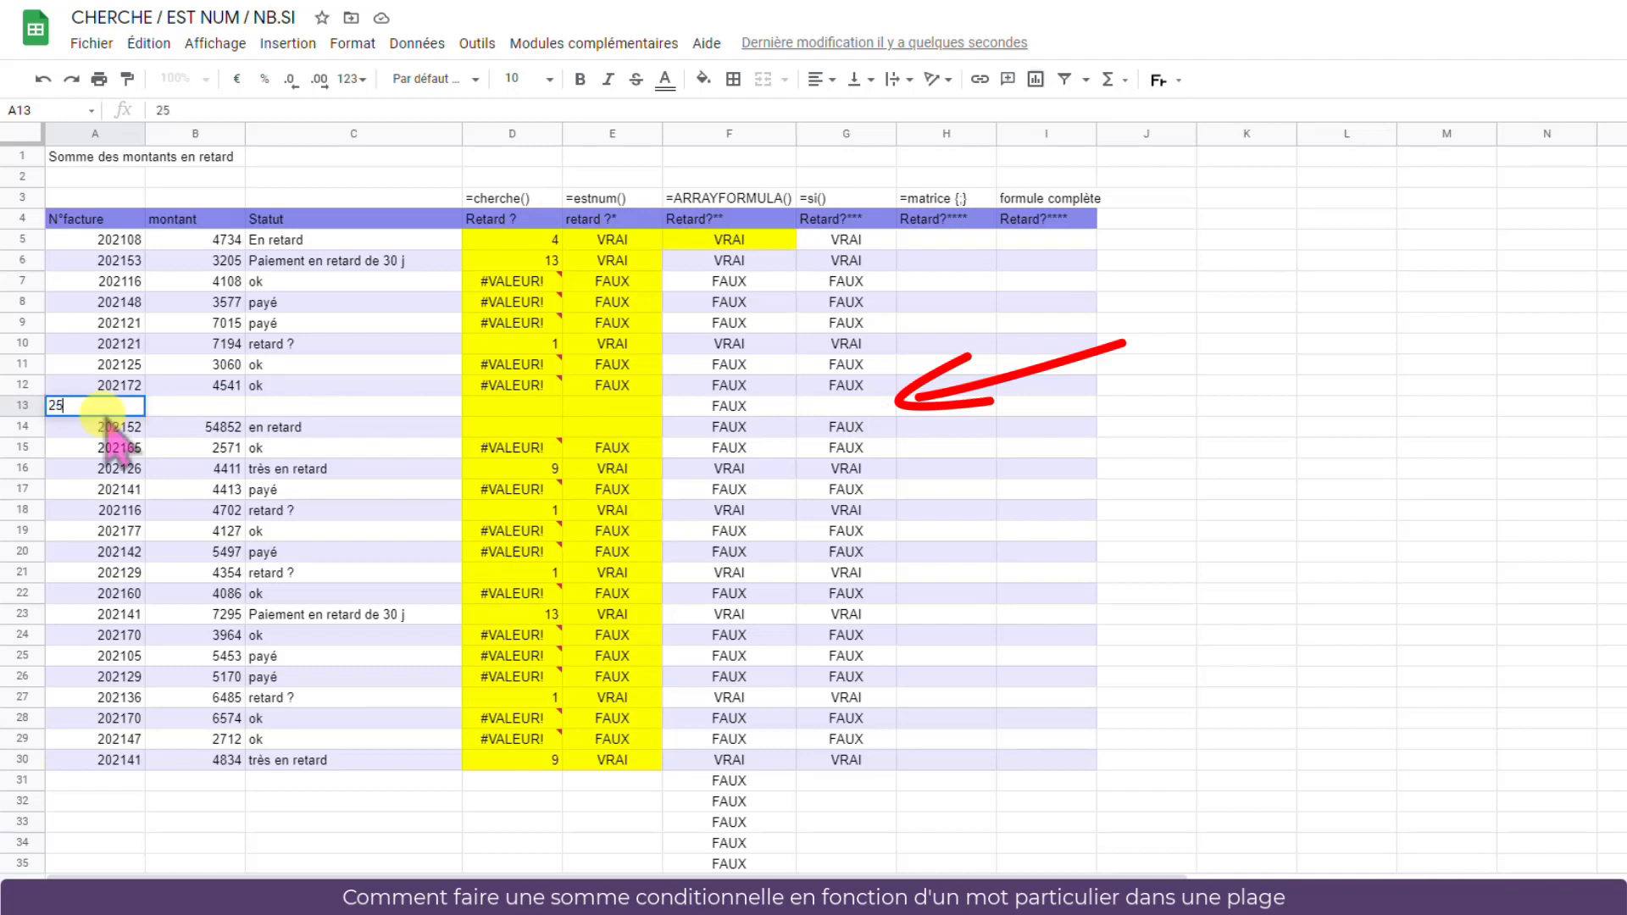
pyautogui.press('Return')
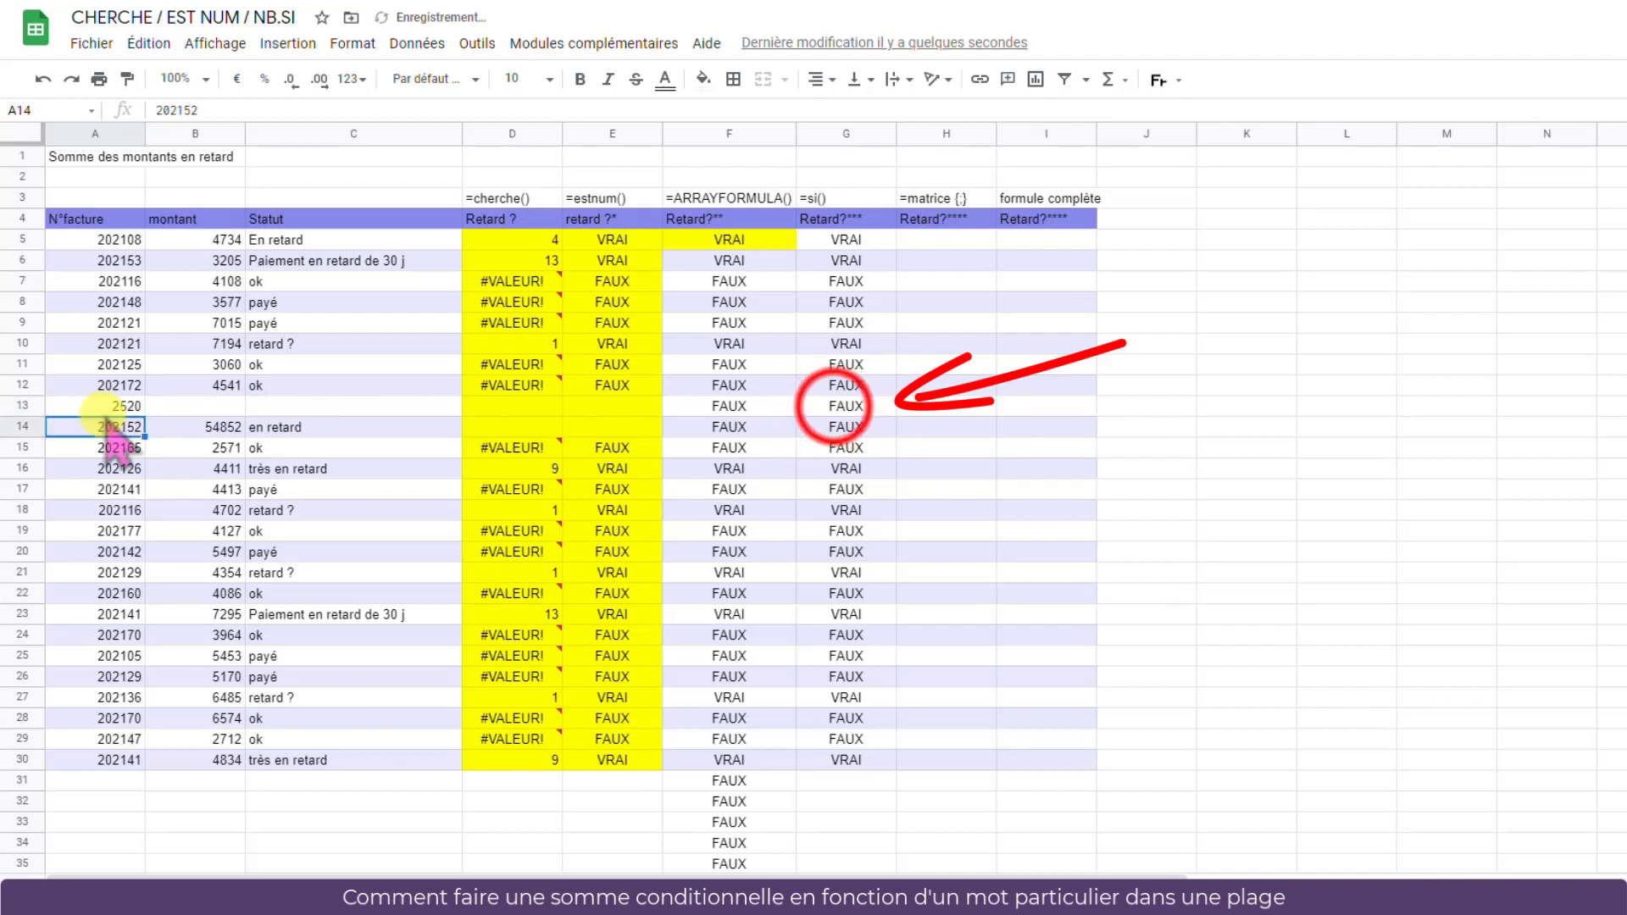
pyautogui.click(843, 407)
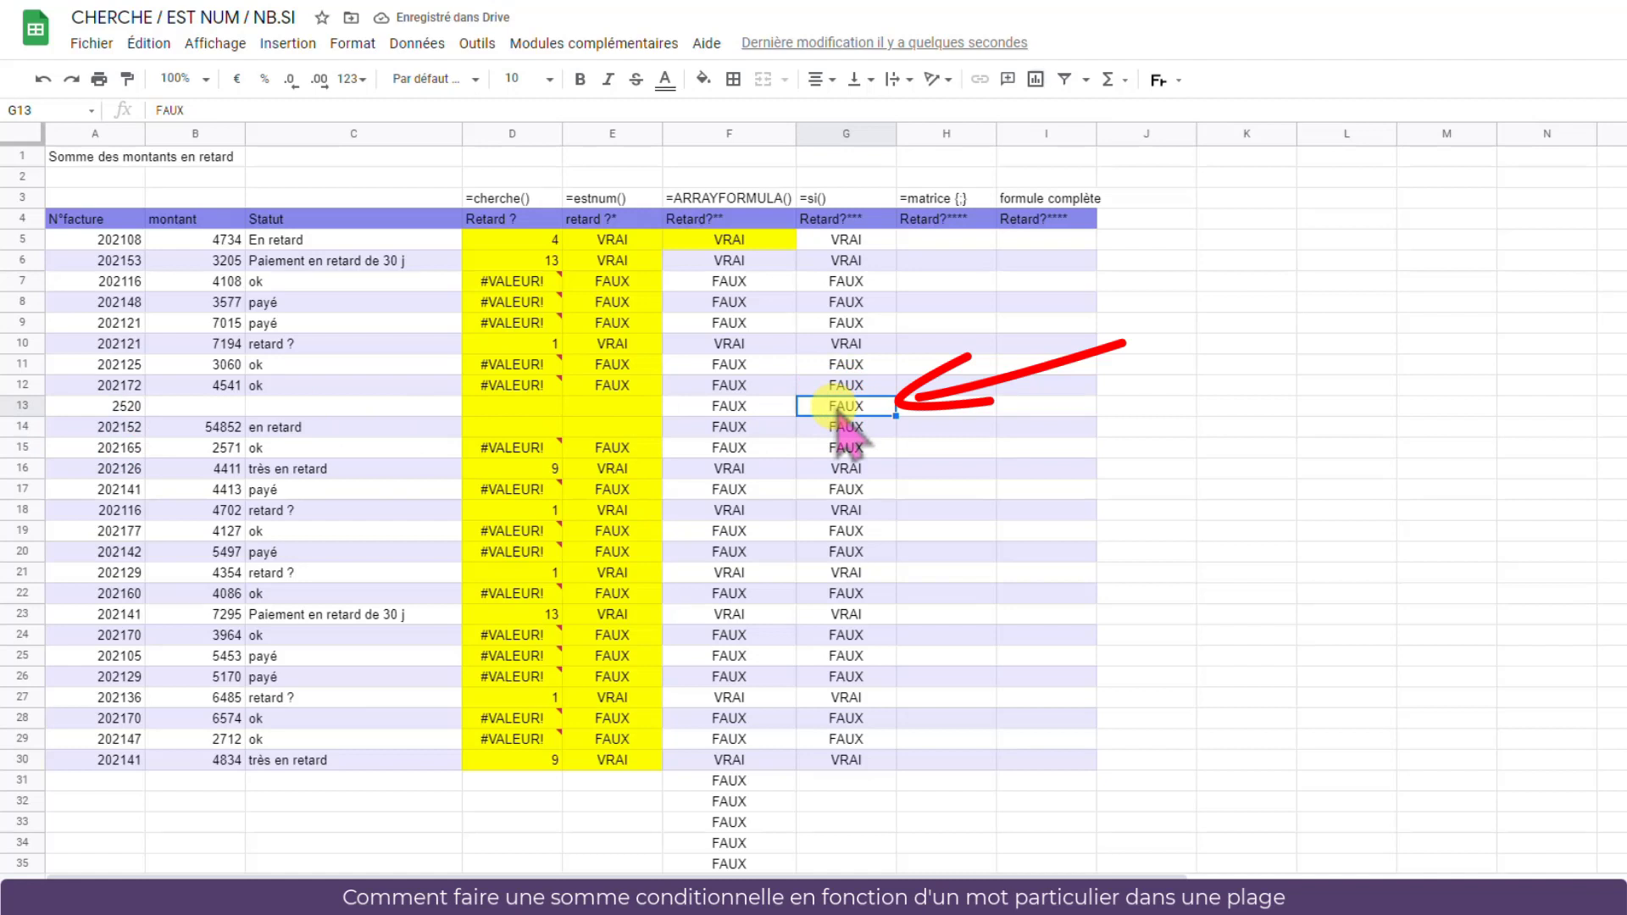
# Fill the array formula cell G5 with yellow
pyautogui.click(858, 241)
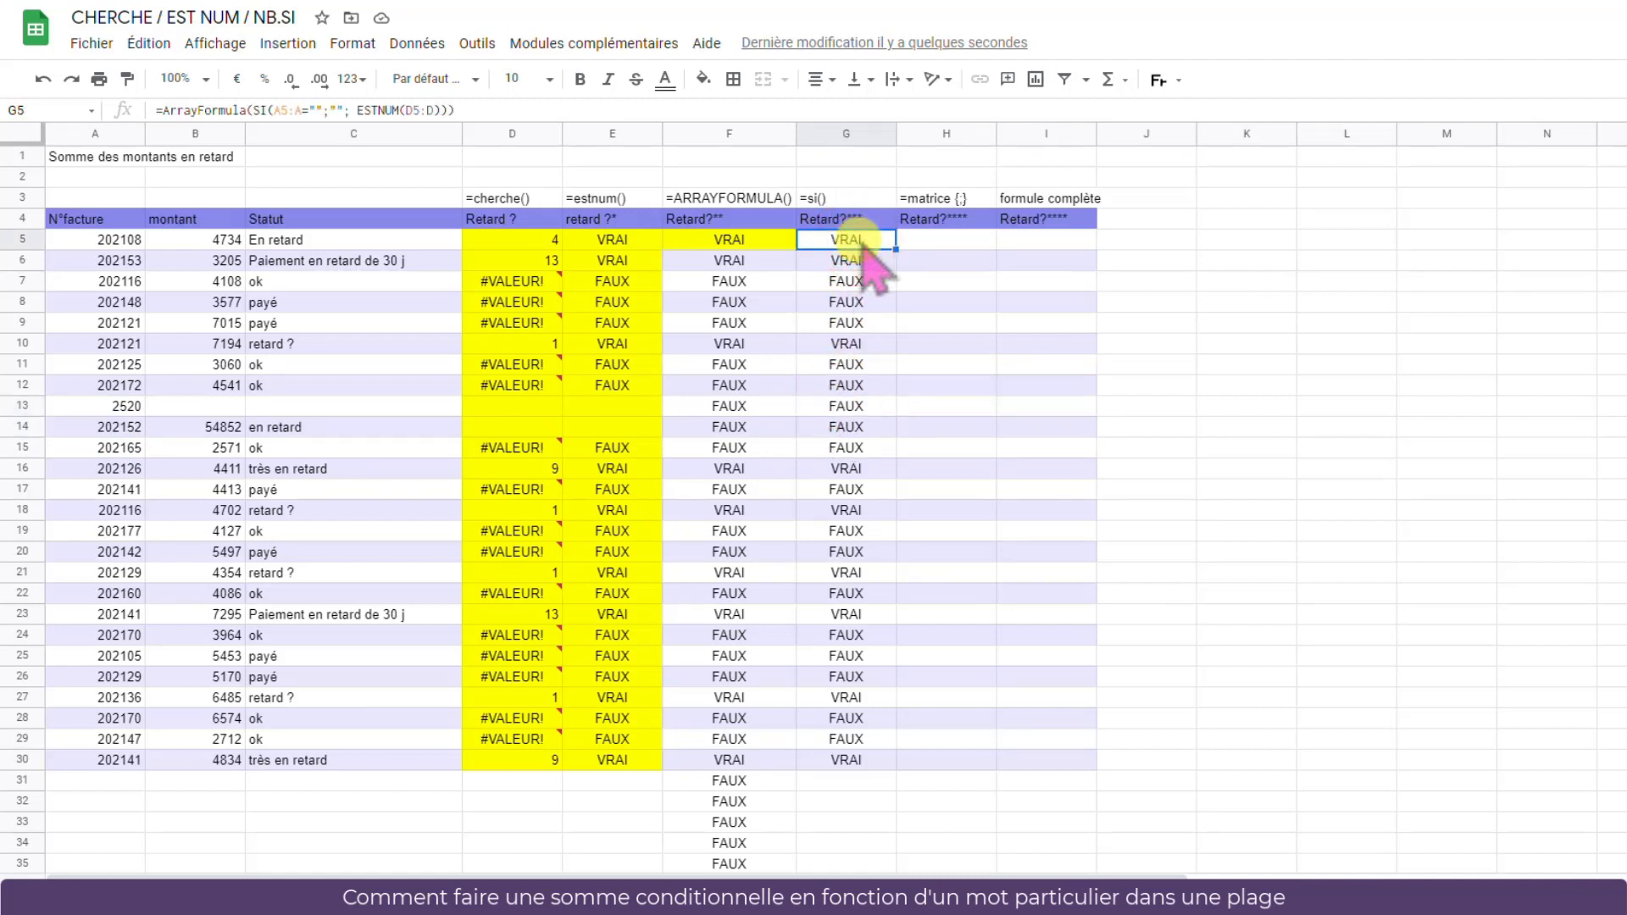
pyautogui.click(702, 79)
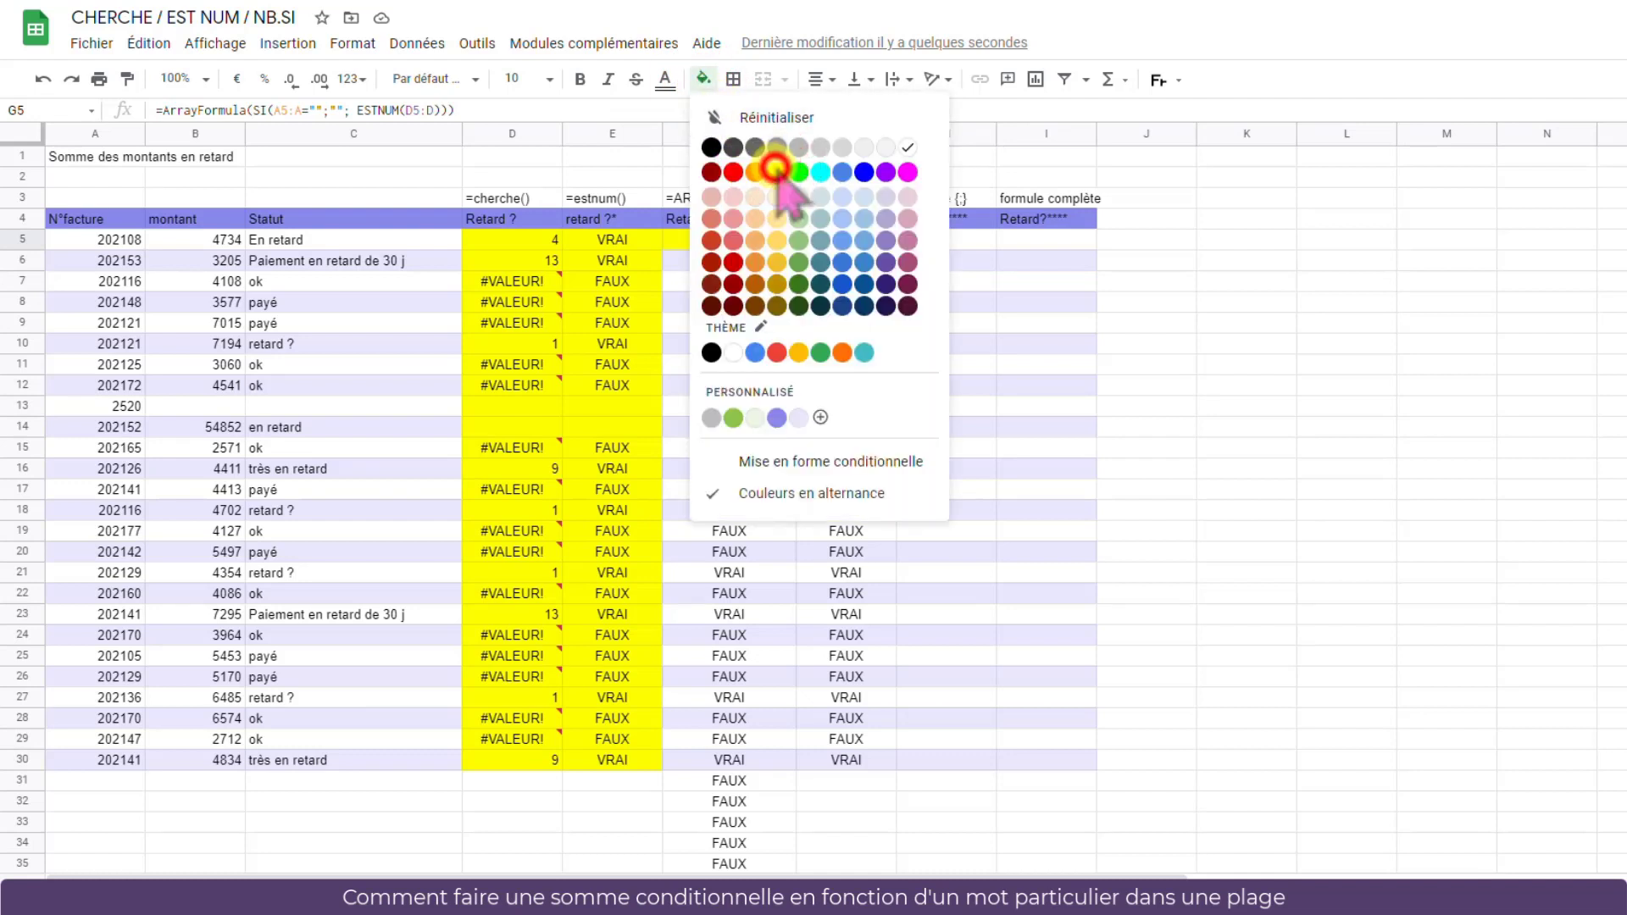
pyautogui.click(772, 163)
pyautogui.click(975, 489)
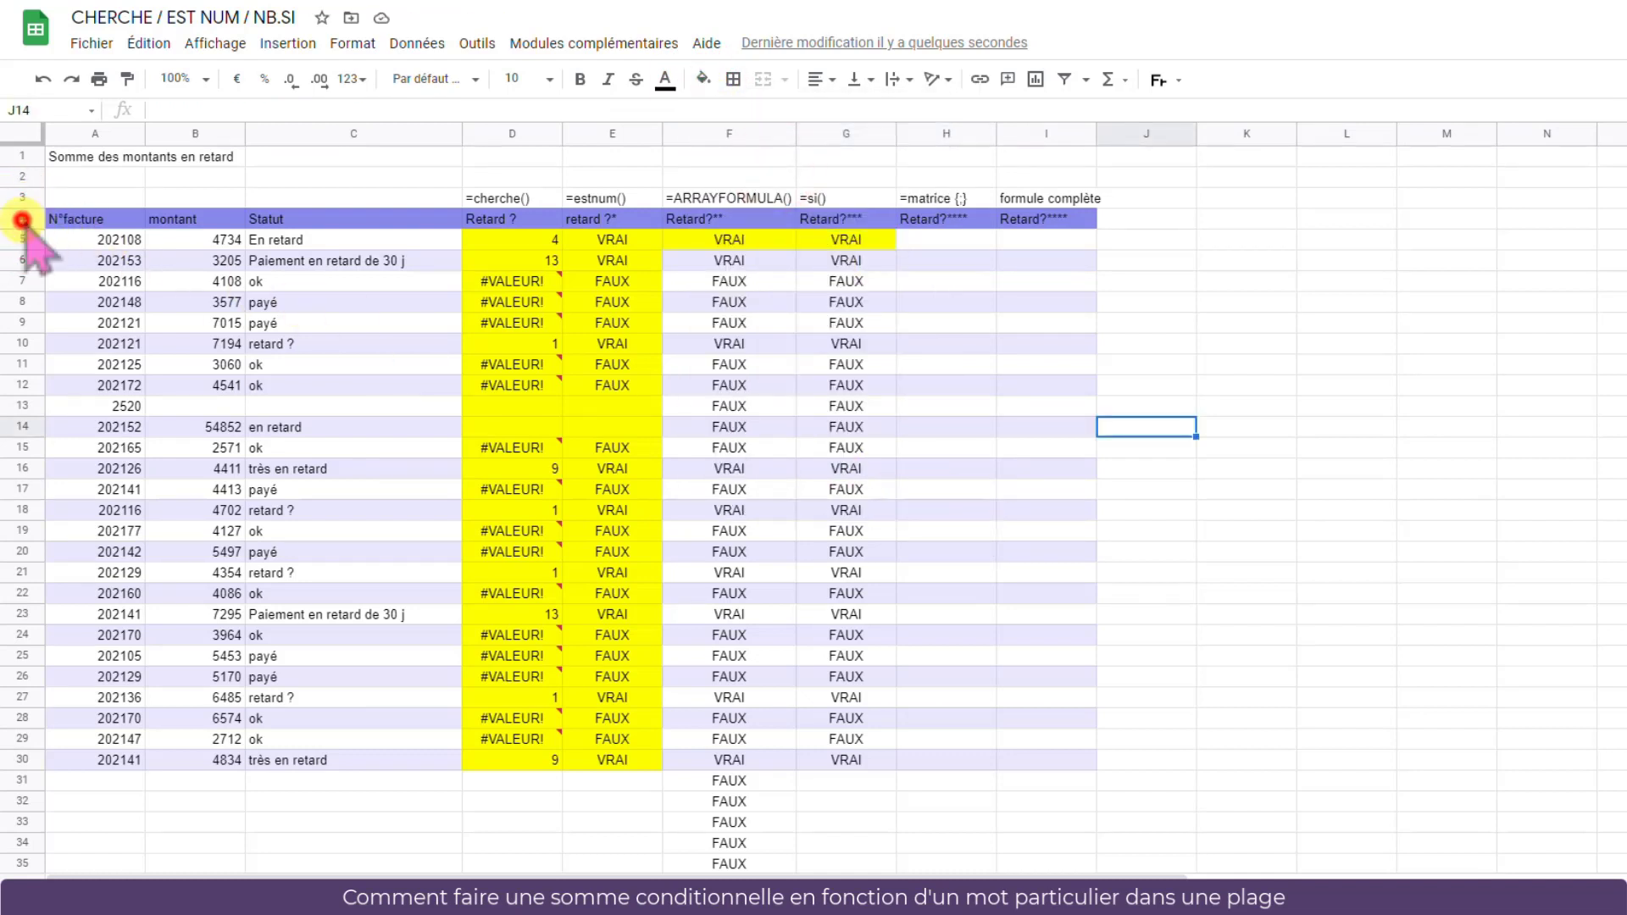
# Create a filter on the header row 4
pyautogui.click(34, 218)
pyautogui.click(1064, 79)
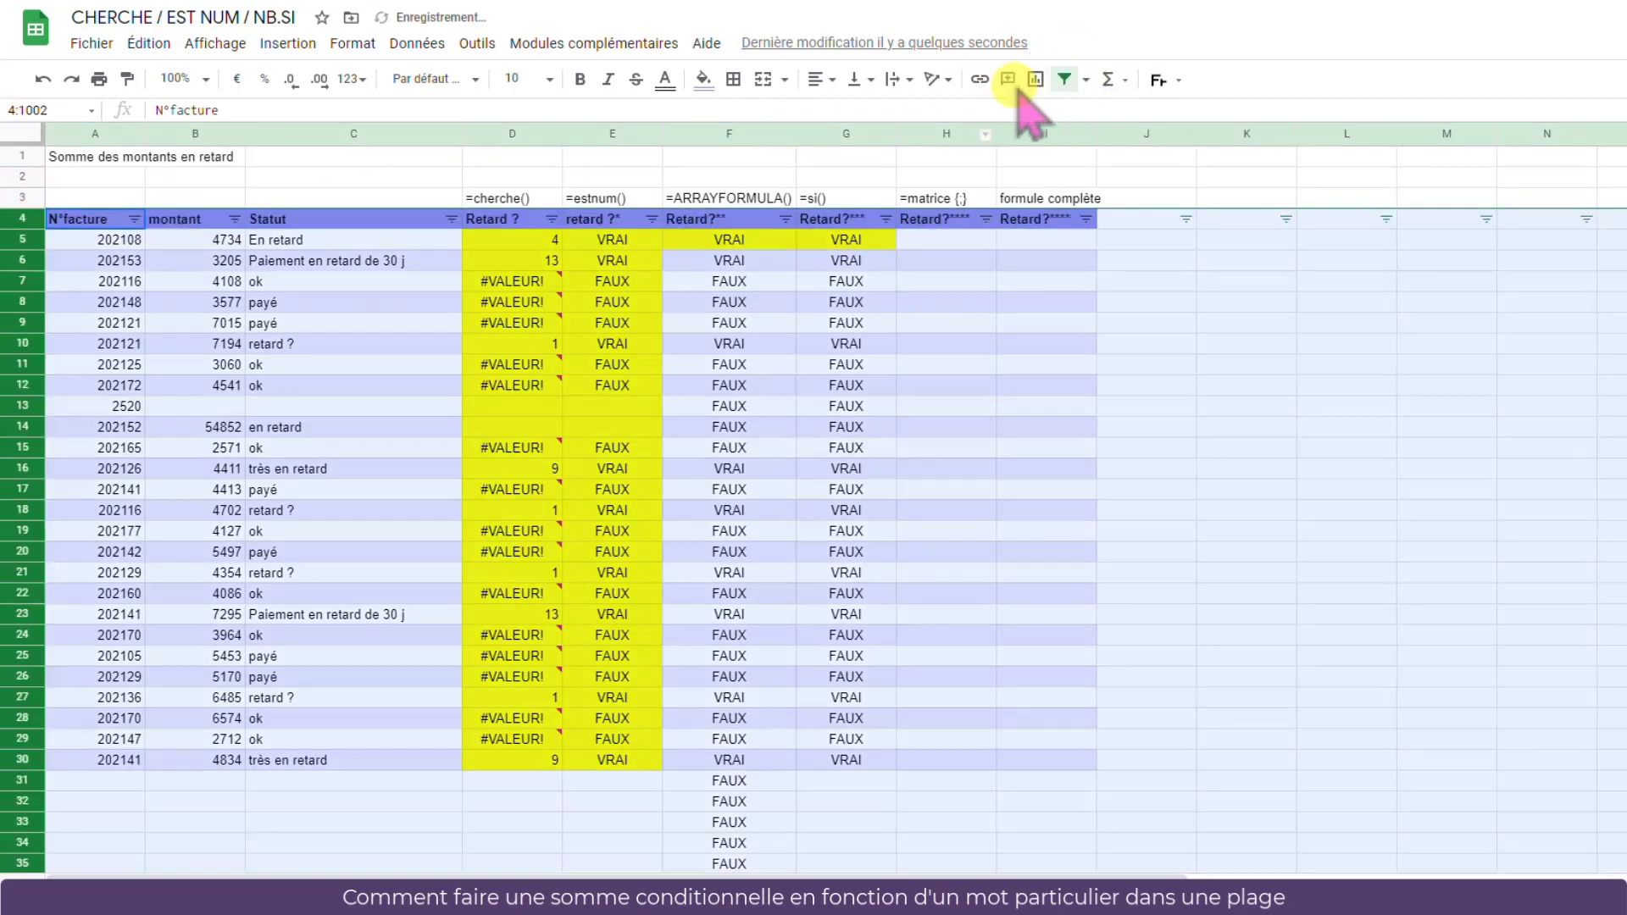
# Sort the table by N°facture from A to Z to test the array formulas, and undo the sort
pyautogui.click(134, 218)
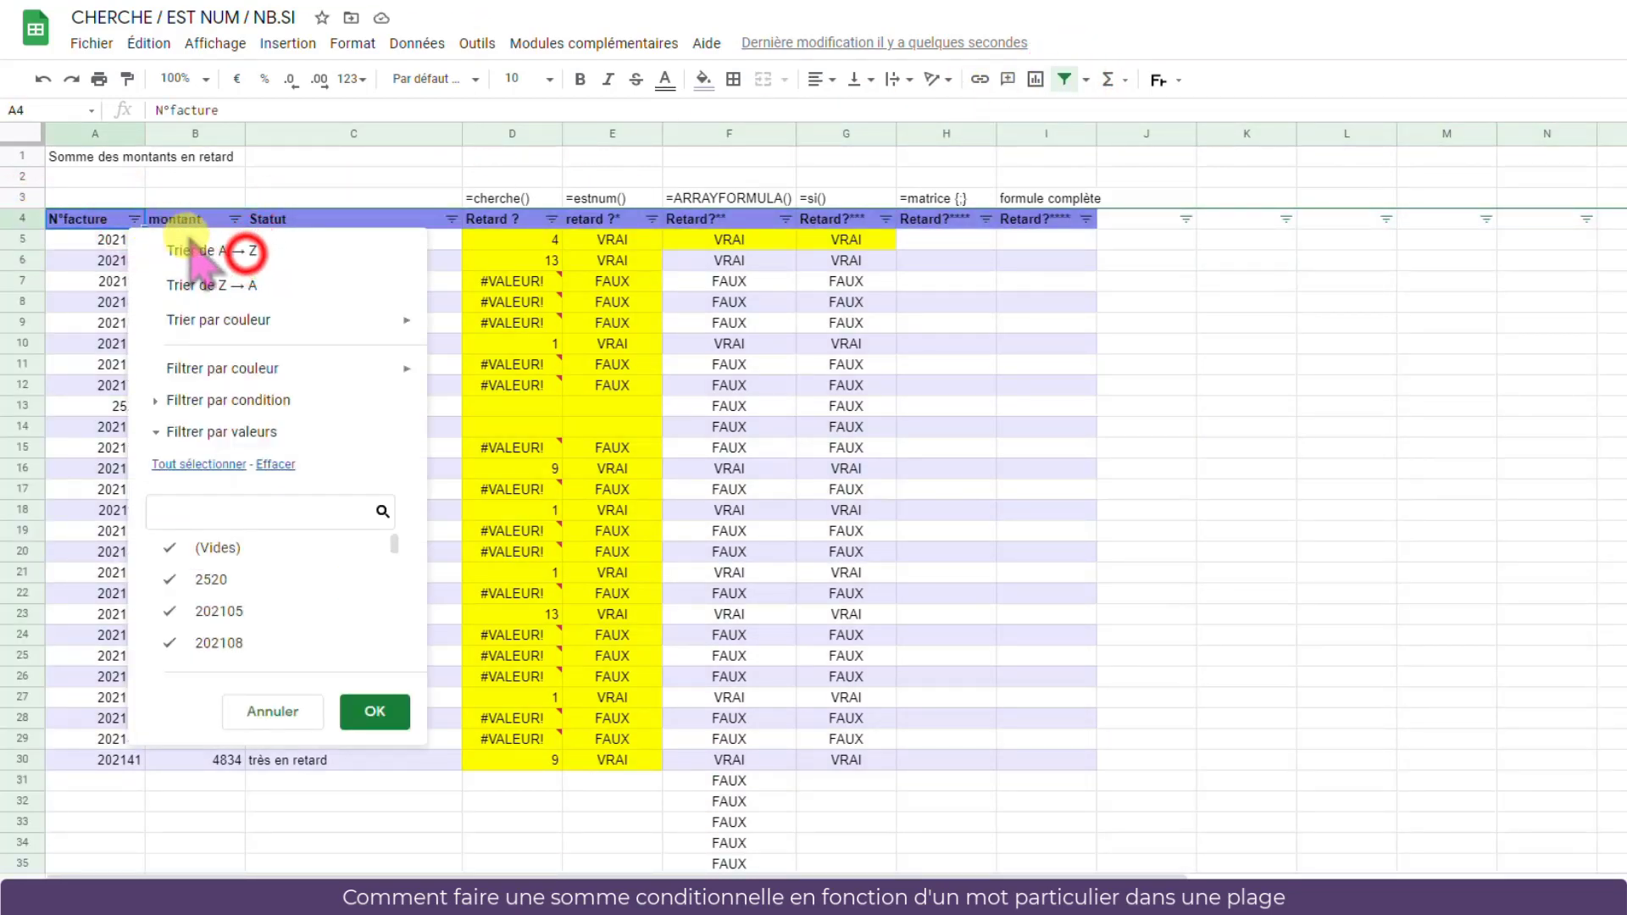
pyautogui.click(247, 246)
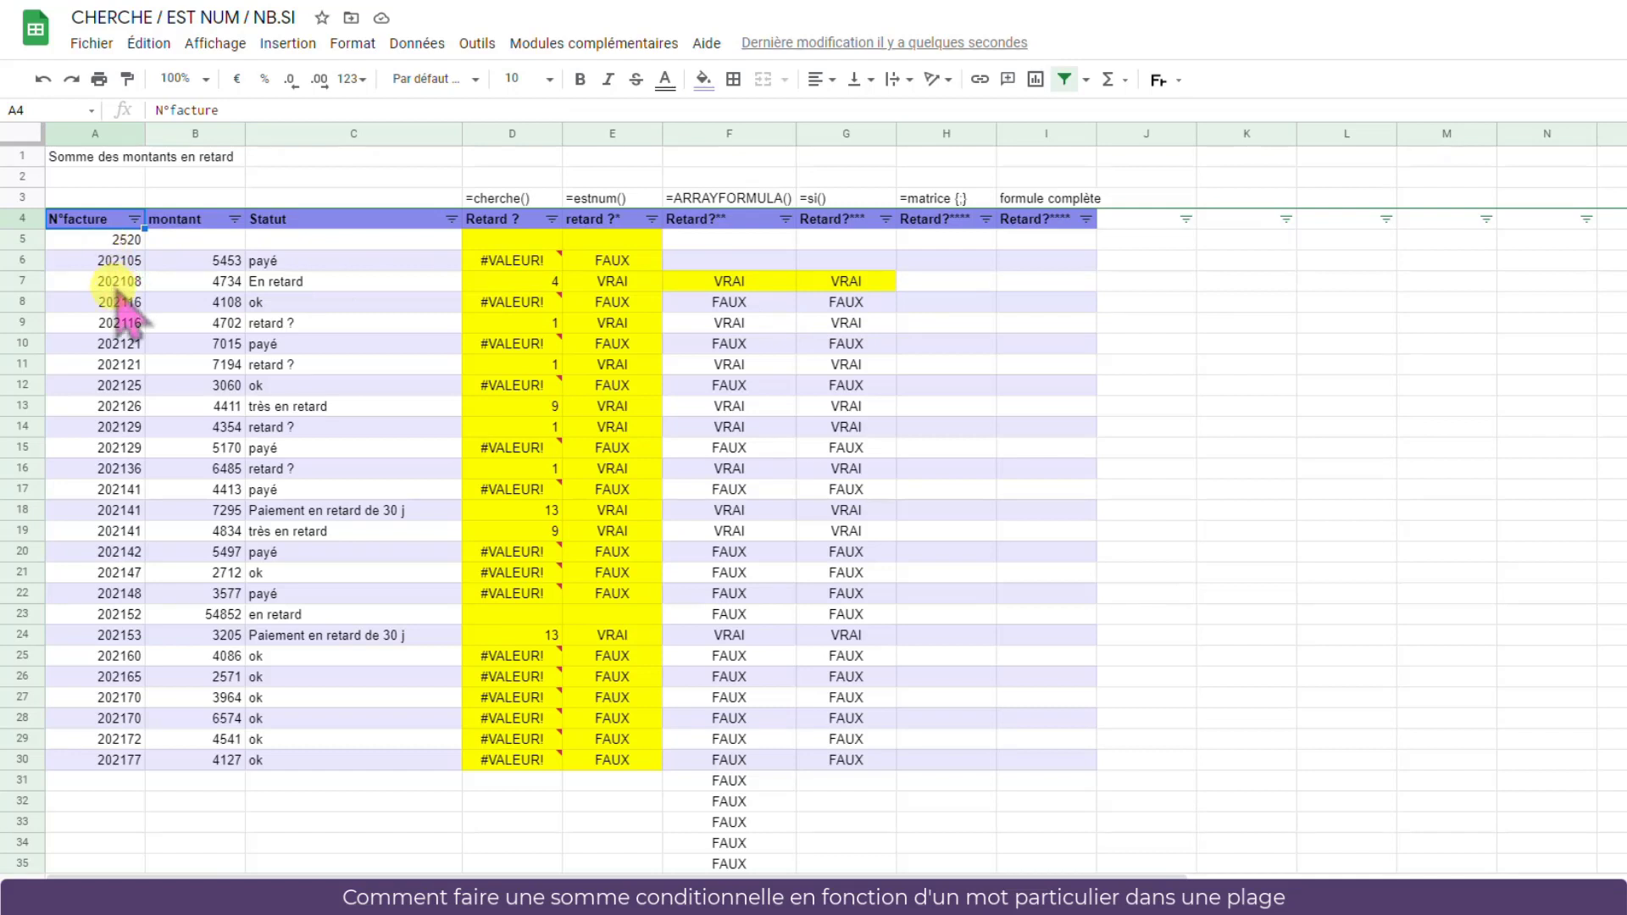
pyautogui.click(42, 80)
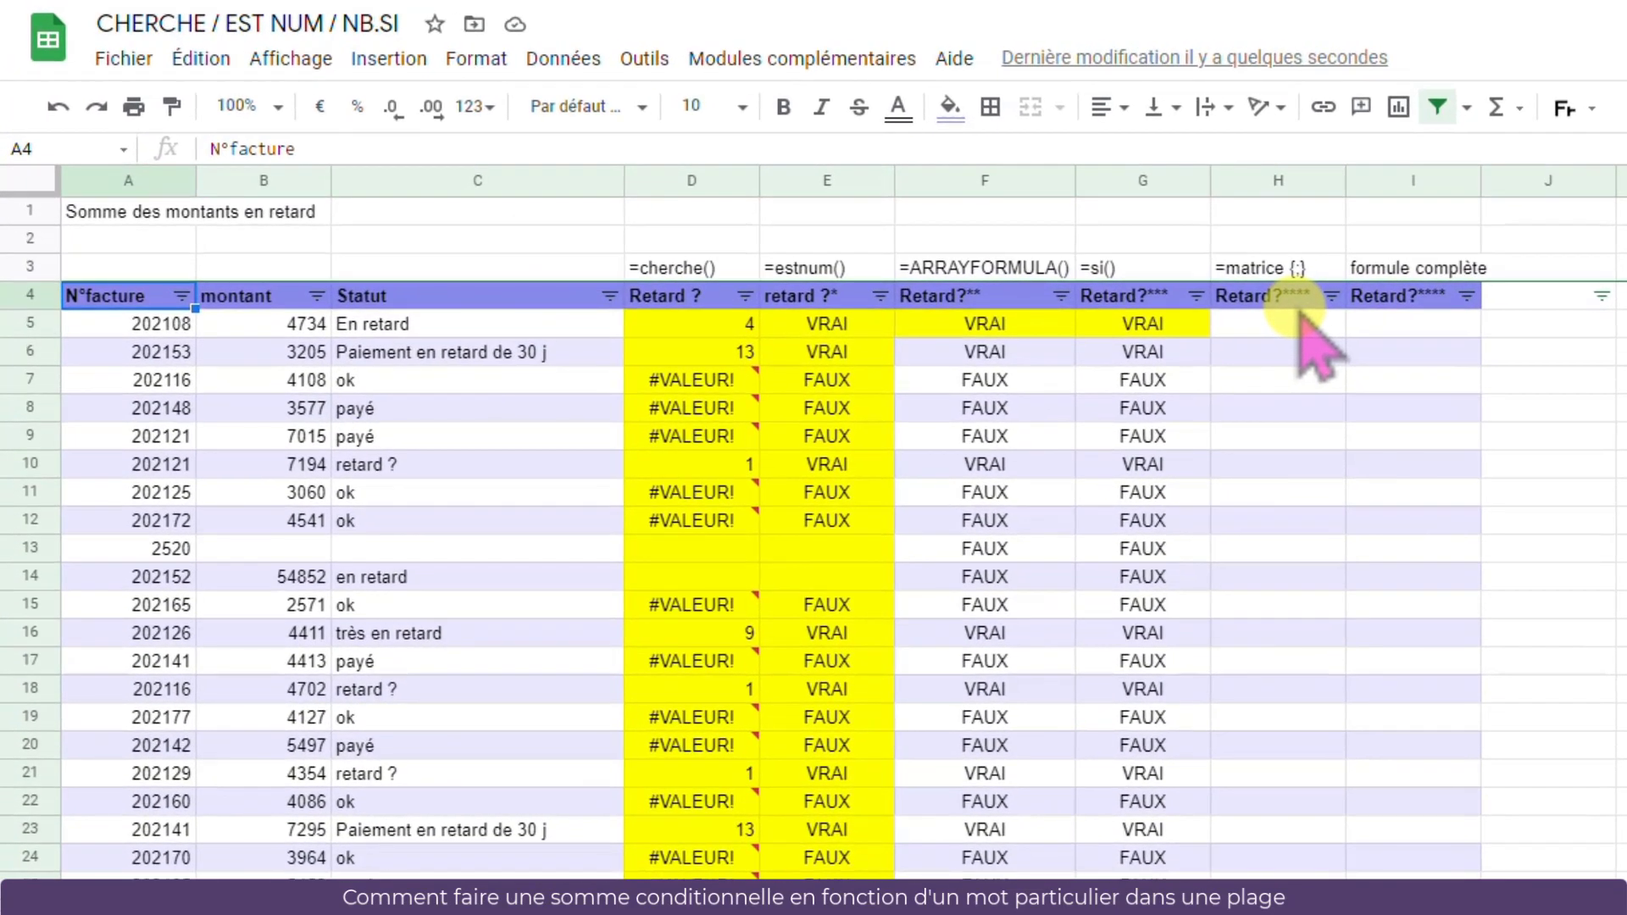
# Copy the ArrayFormula text of cell G5 without its equals sign
pyautogui.press('Down')
pyautogui.hotkey('ctrl', 'Right')
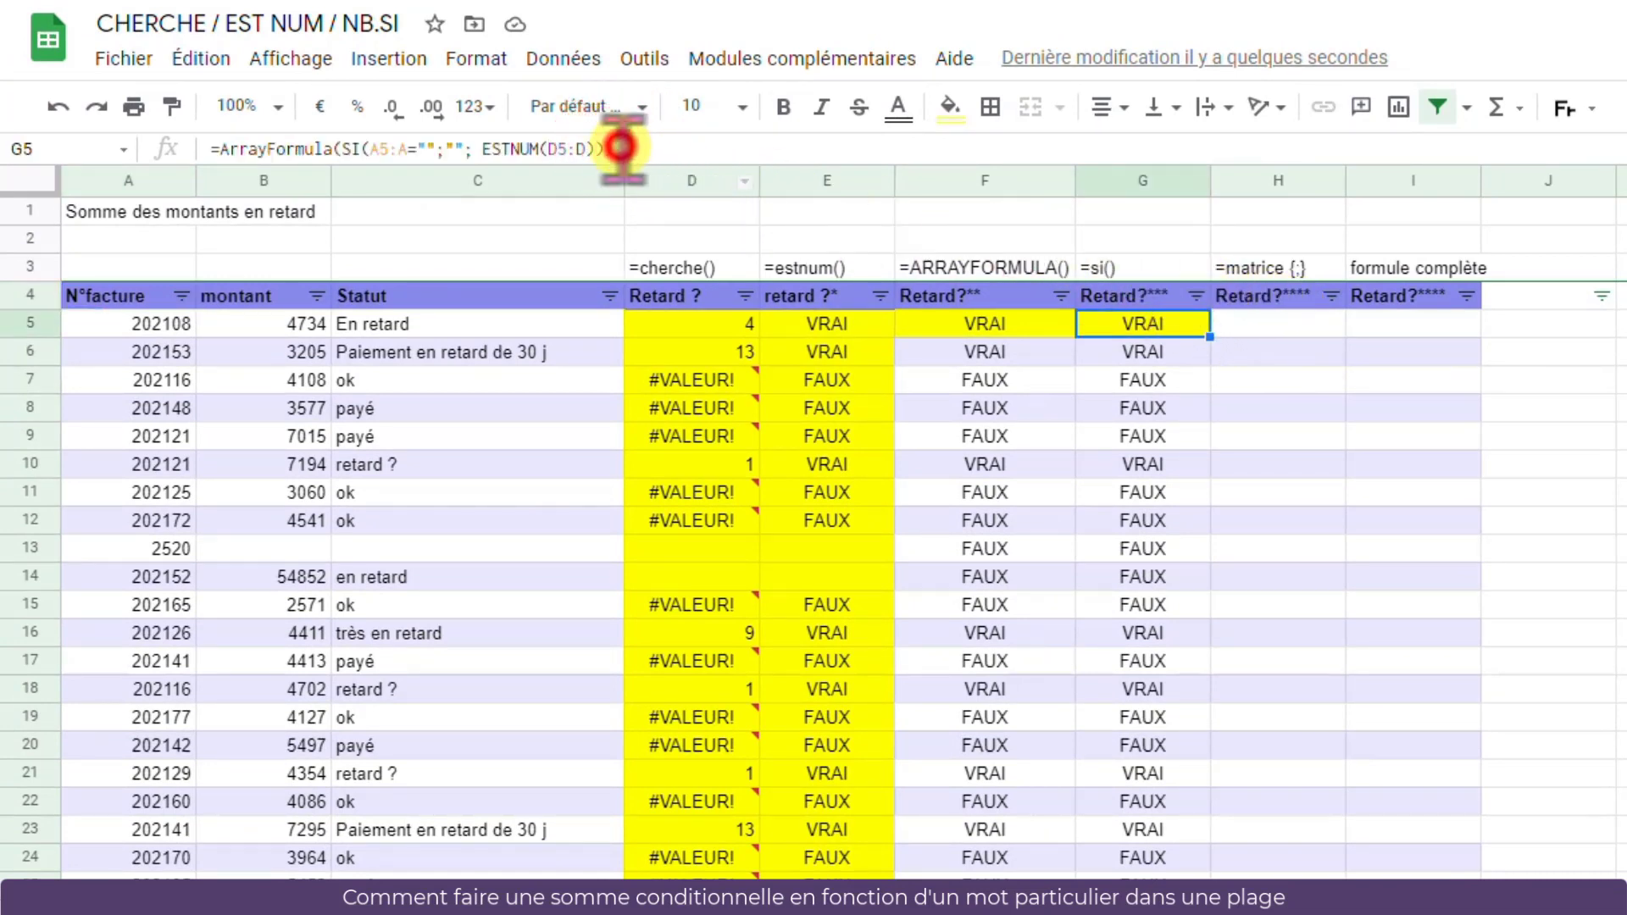
pyautogui.moveTo(613, 149); pyautogui.dragTo(228, 151)
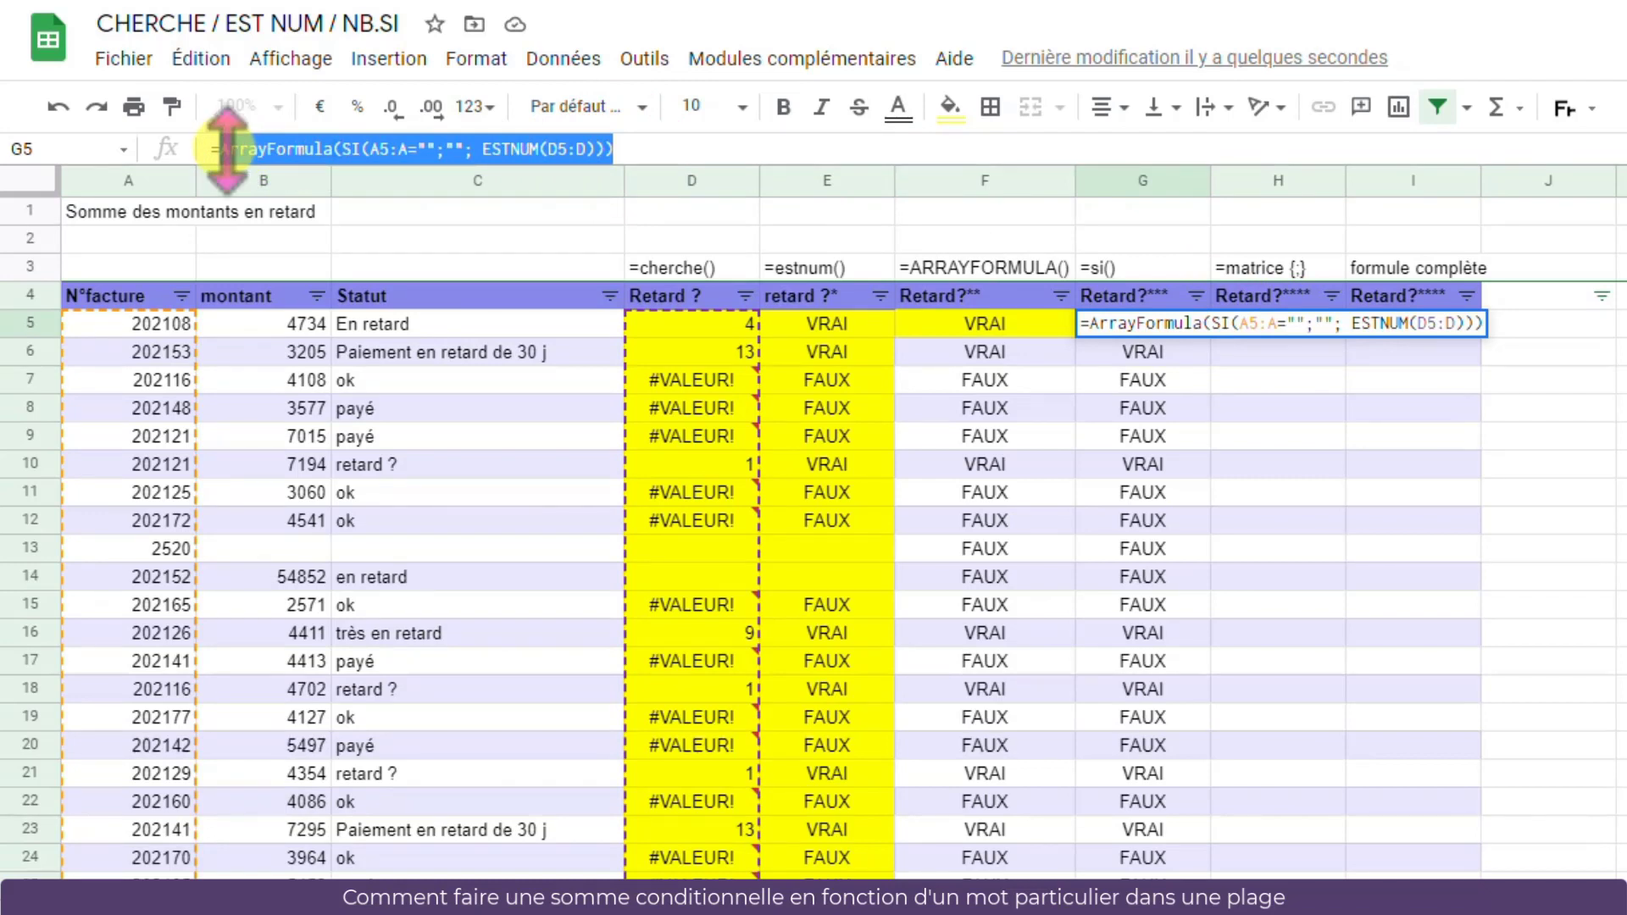
# Replace the header in H4 with the matrix formula ={"retard";ArrayFormula(SI(A5:A="";""; ESTNUM(D5:D)))}
pyautogui.click(1312, 301)
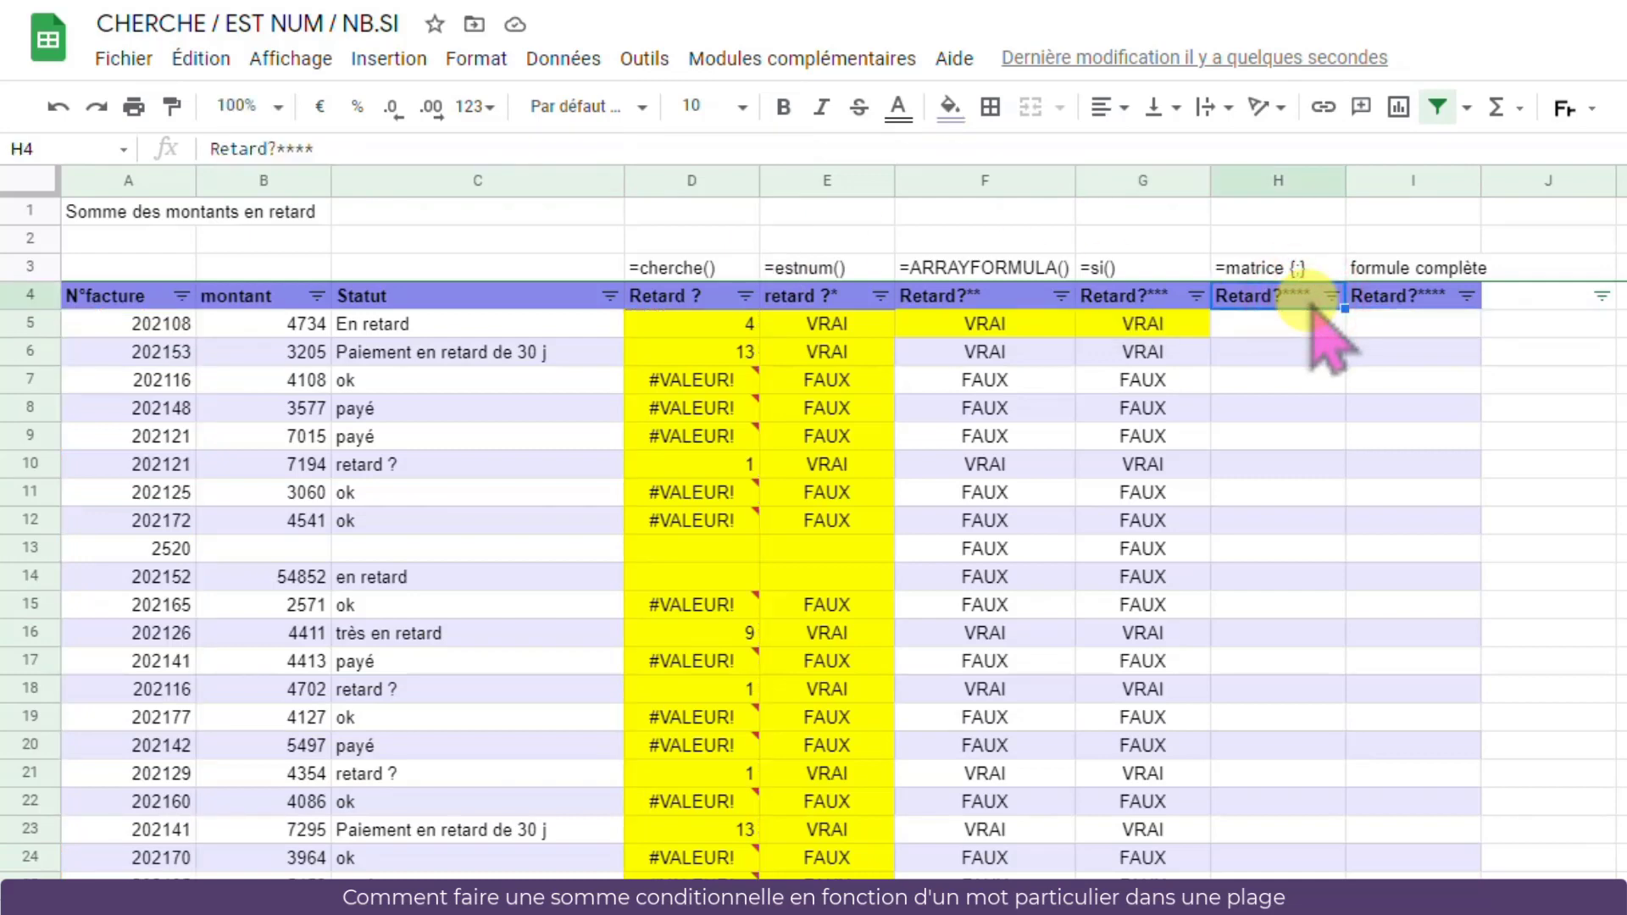
pyautogui.press('BackSpace')
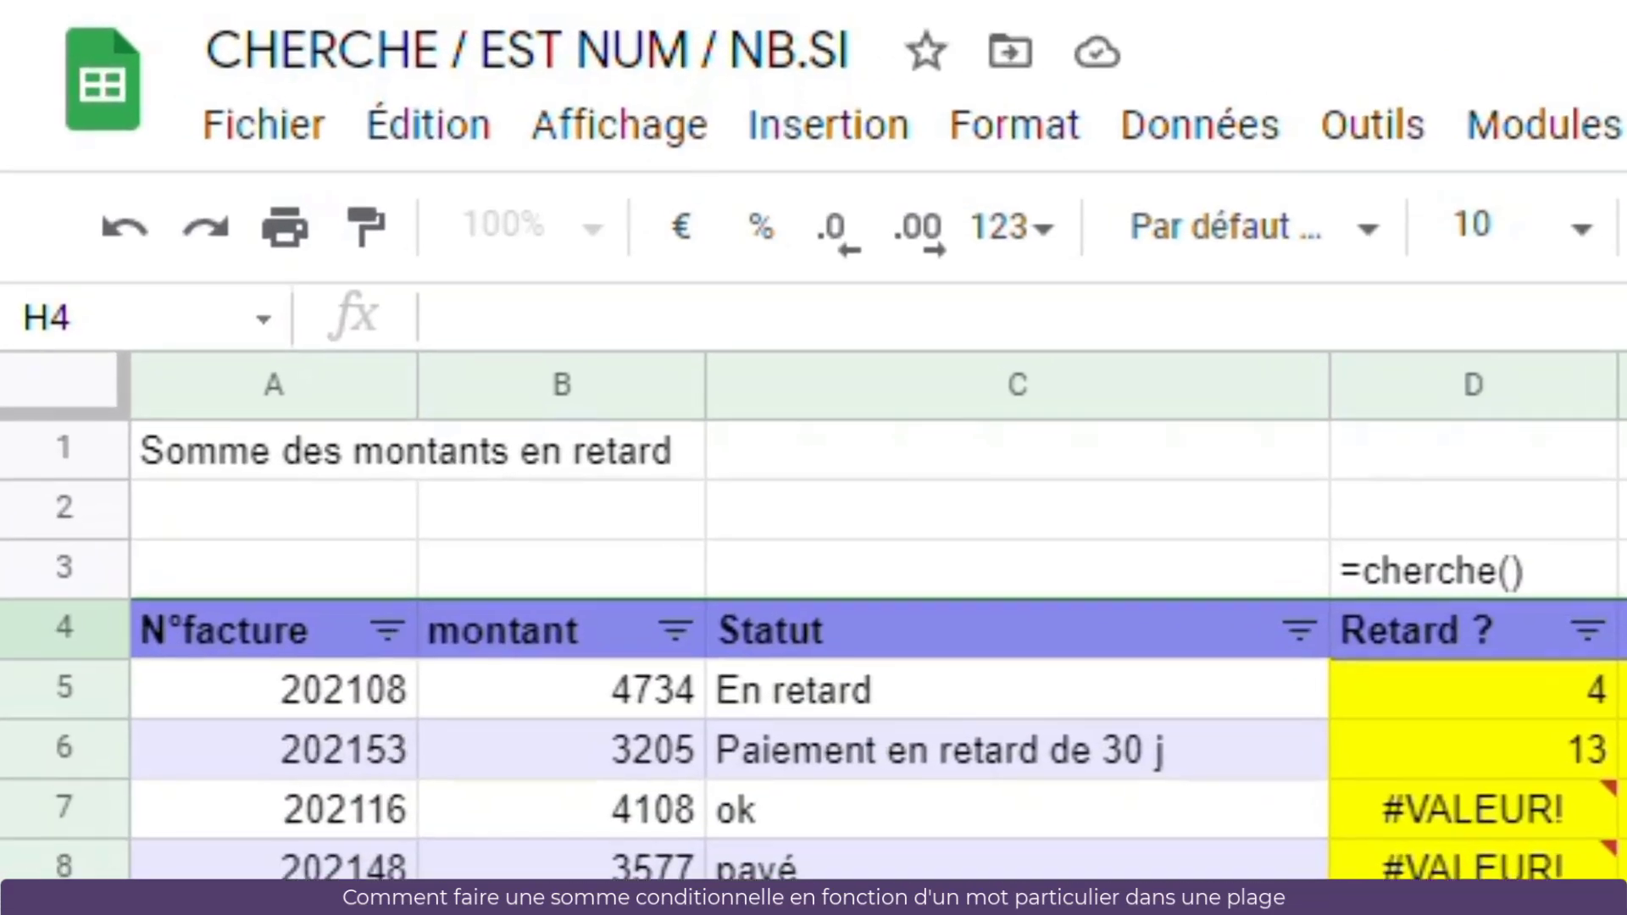
pyautogui.write('=')
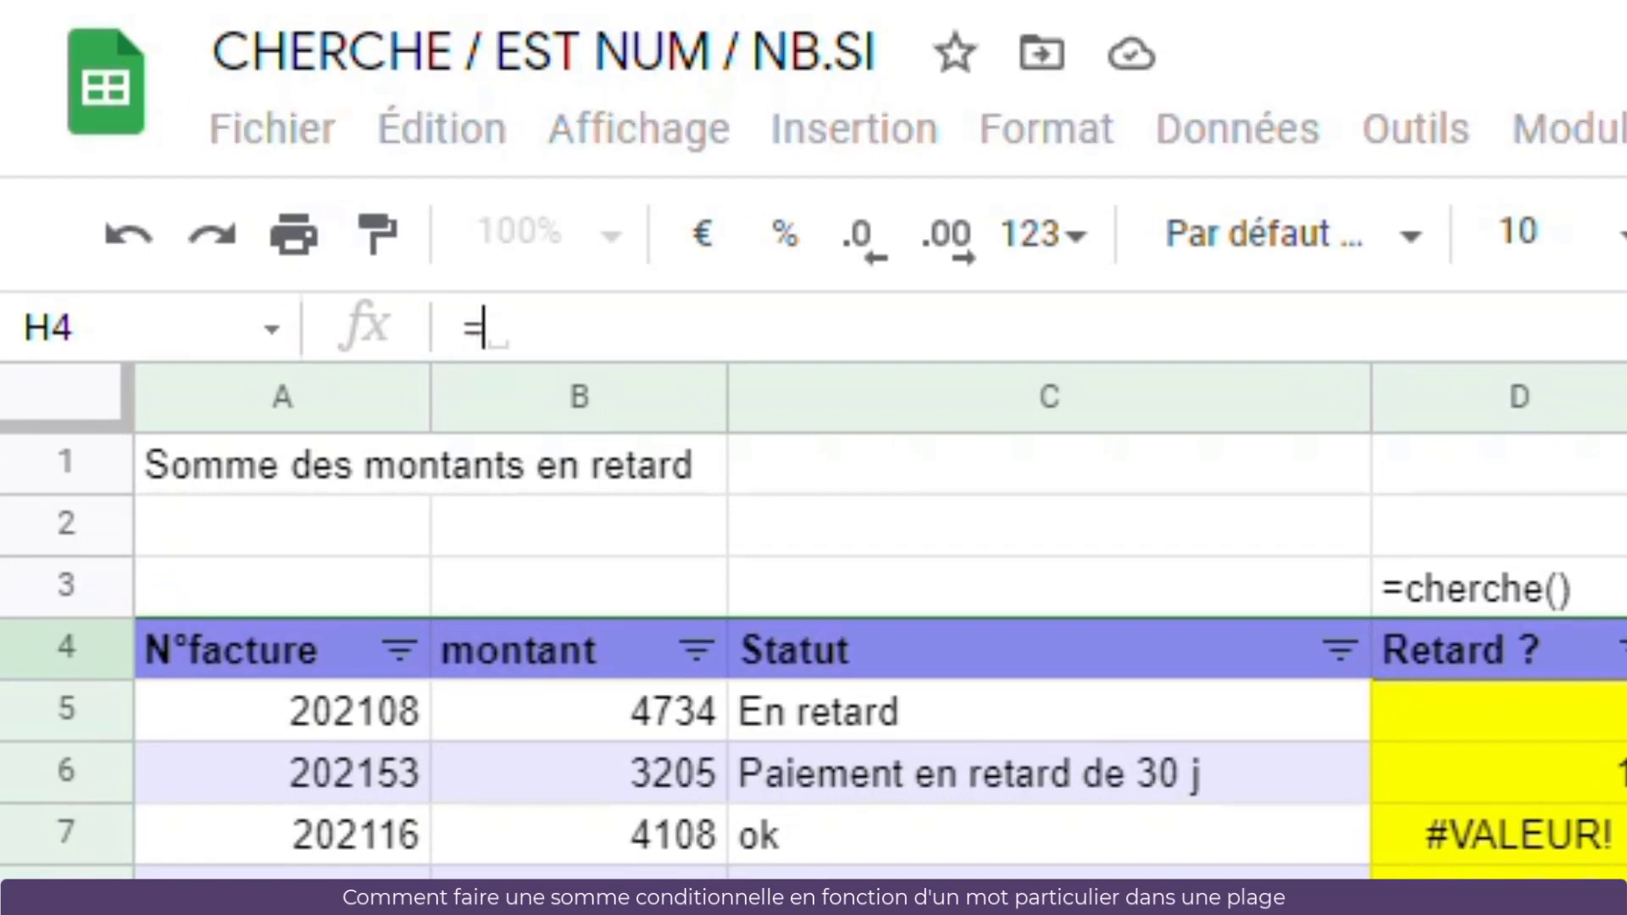
pyautogui.write('{}')
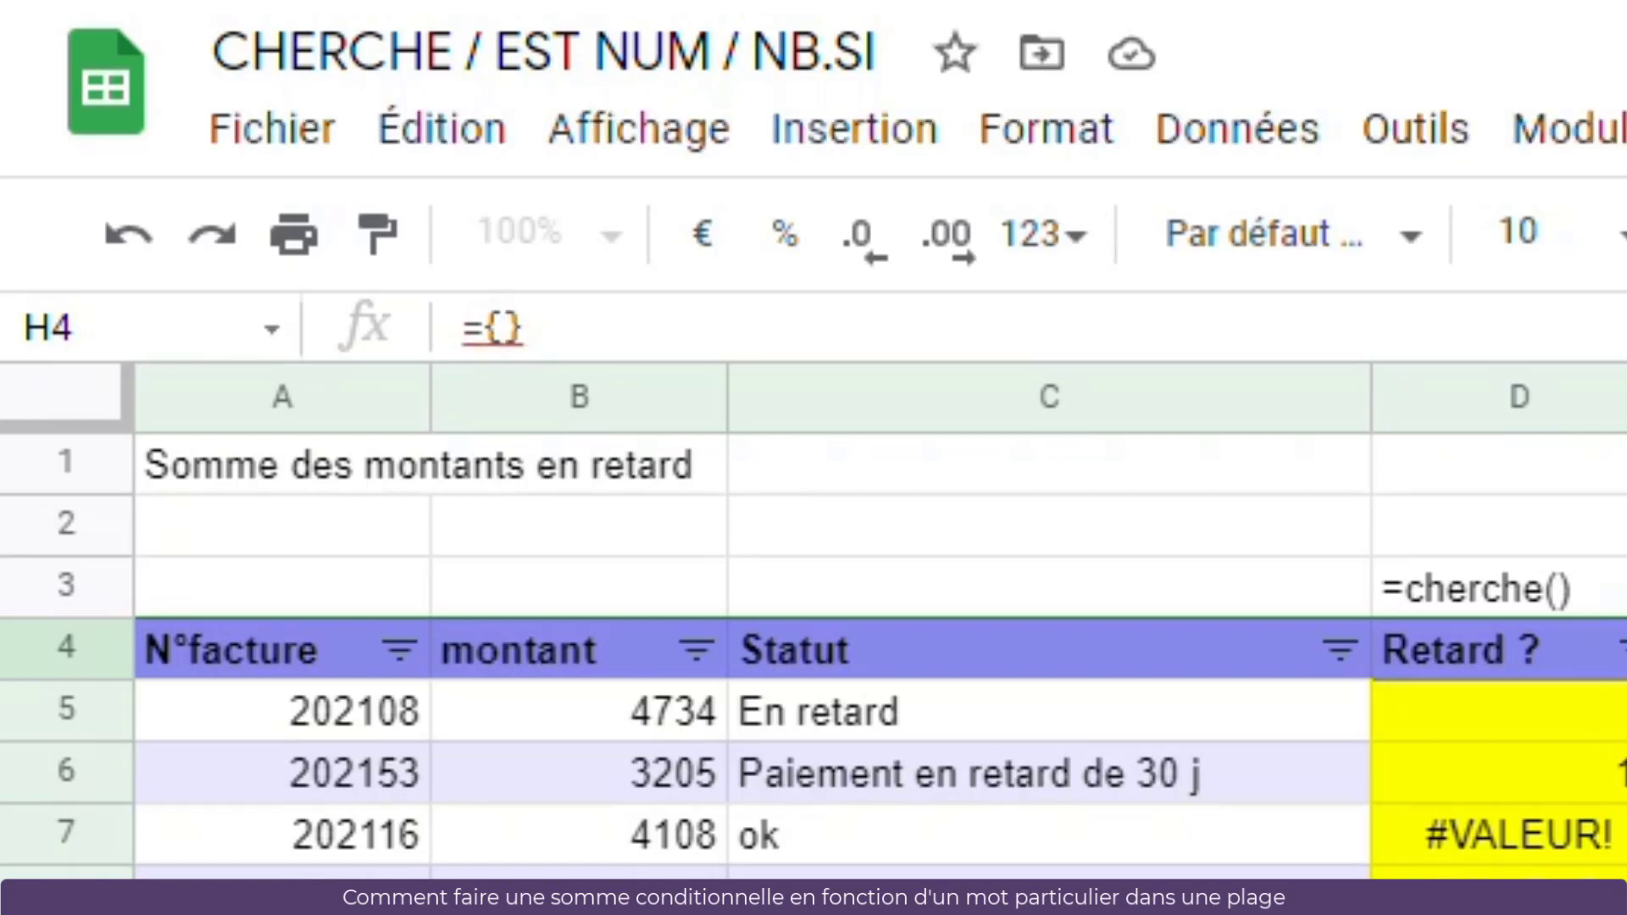
pyautogui.press('Left')
pyautogui.write('"retard')
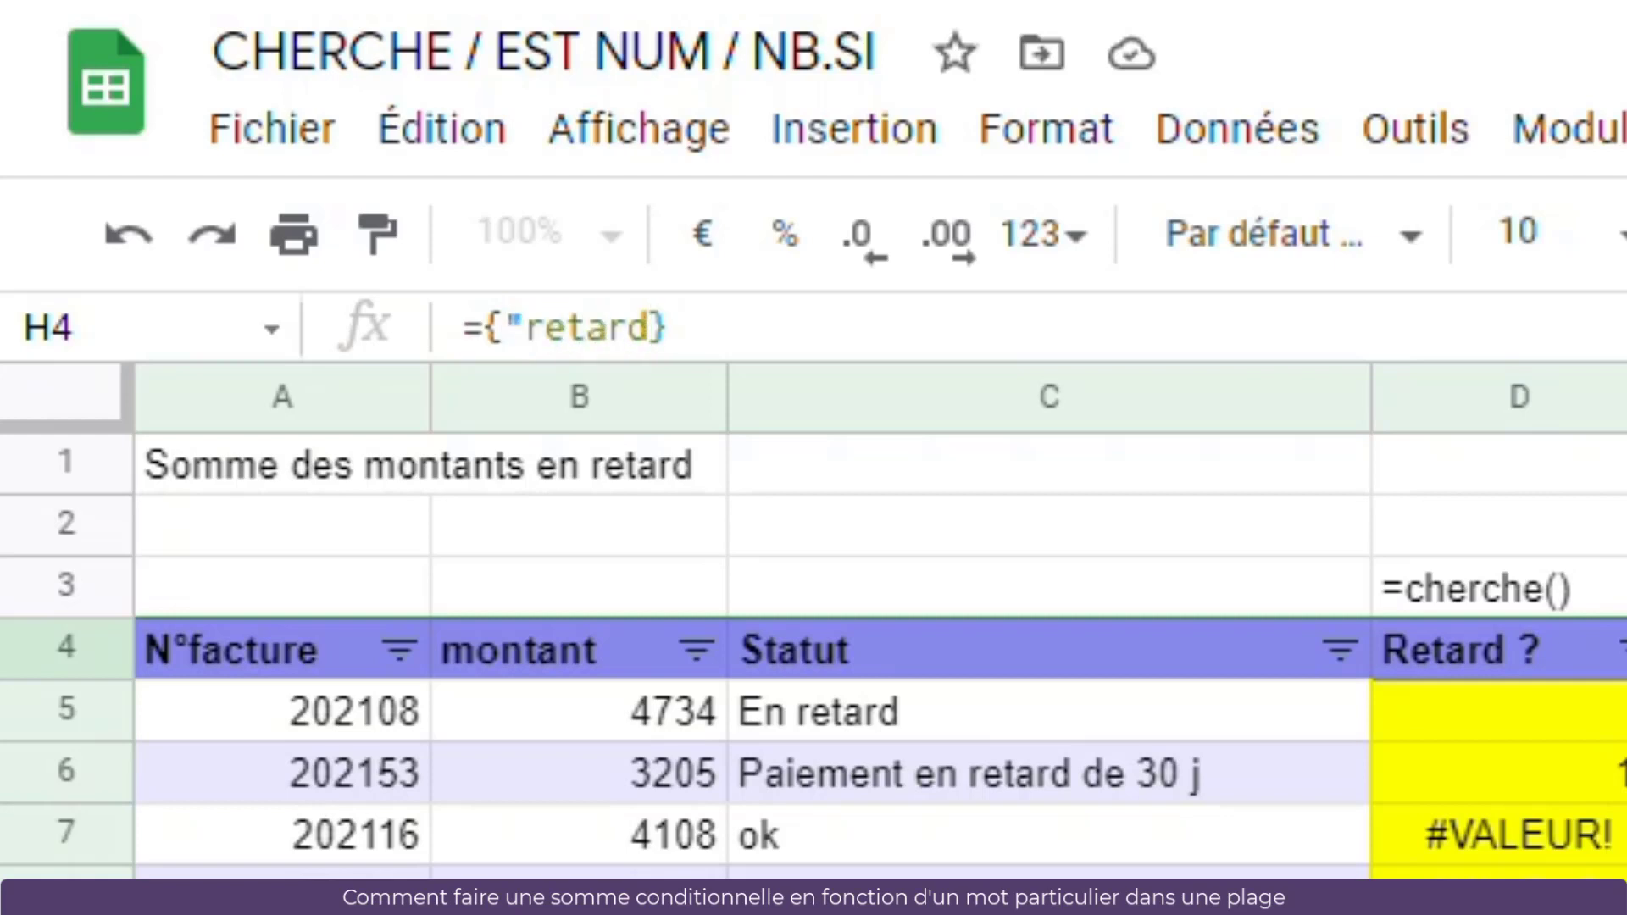
pyautogui.write('"')
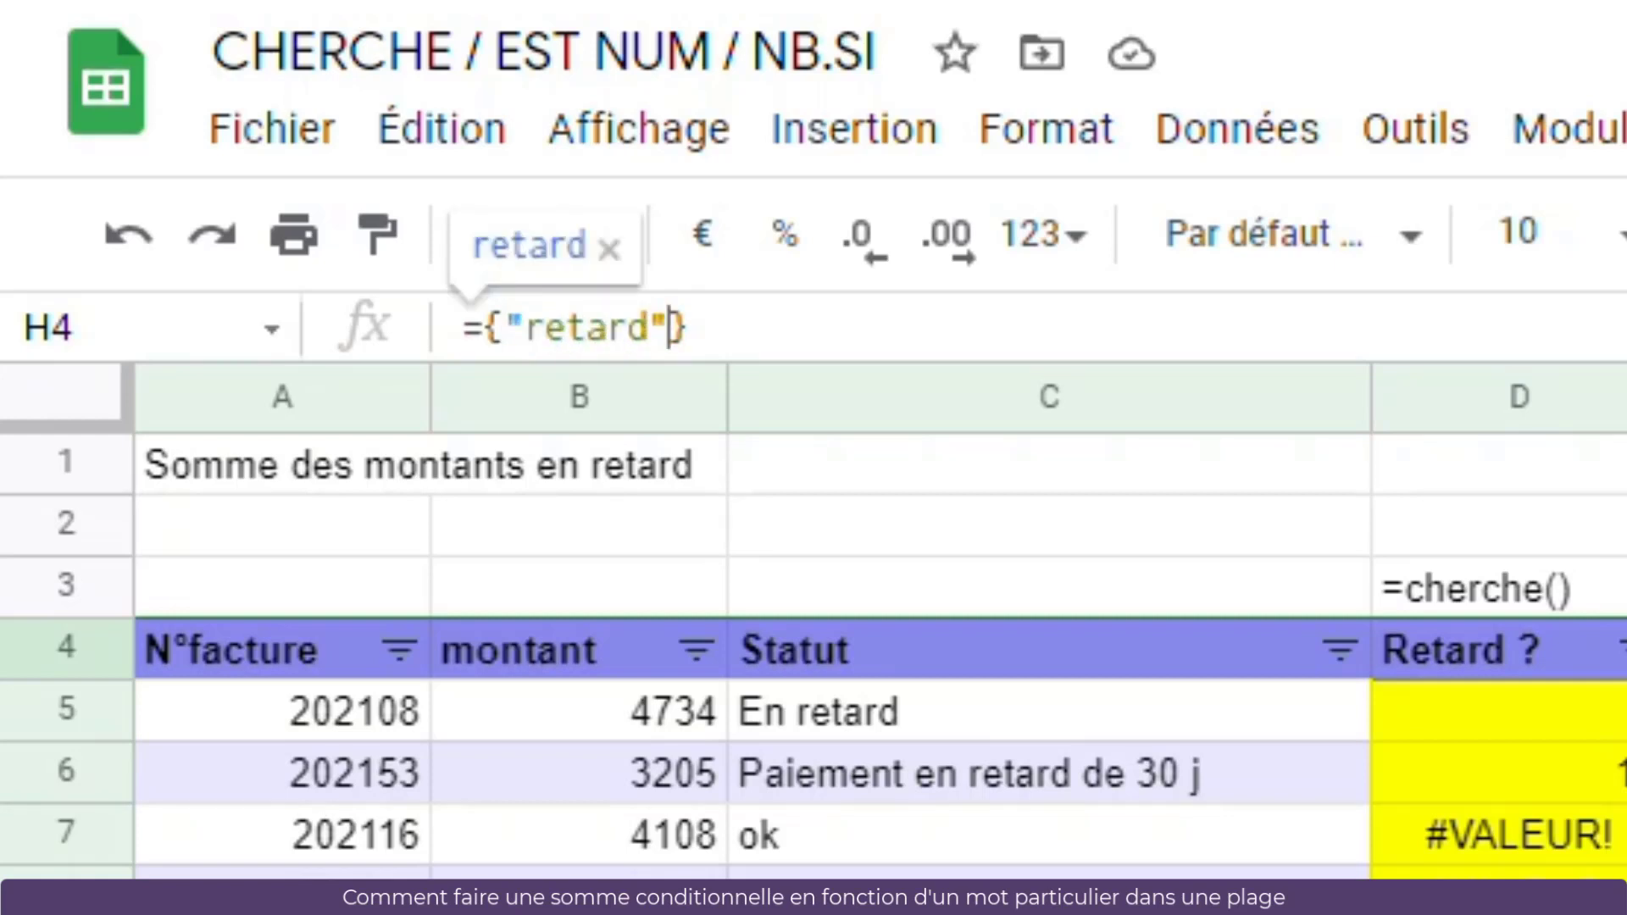
pyautogui.write(';')
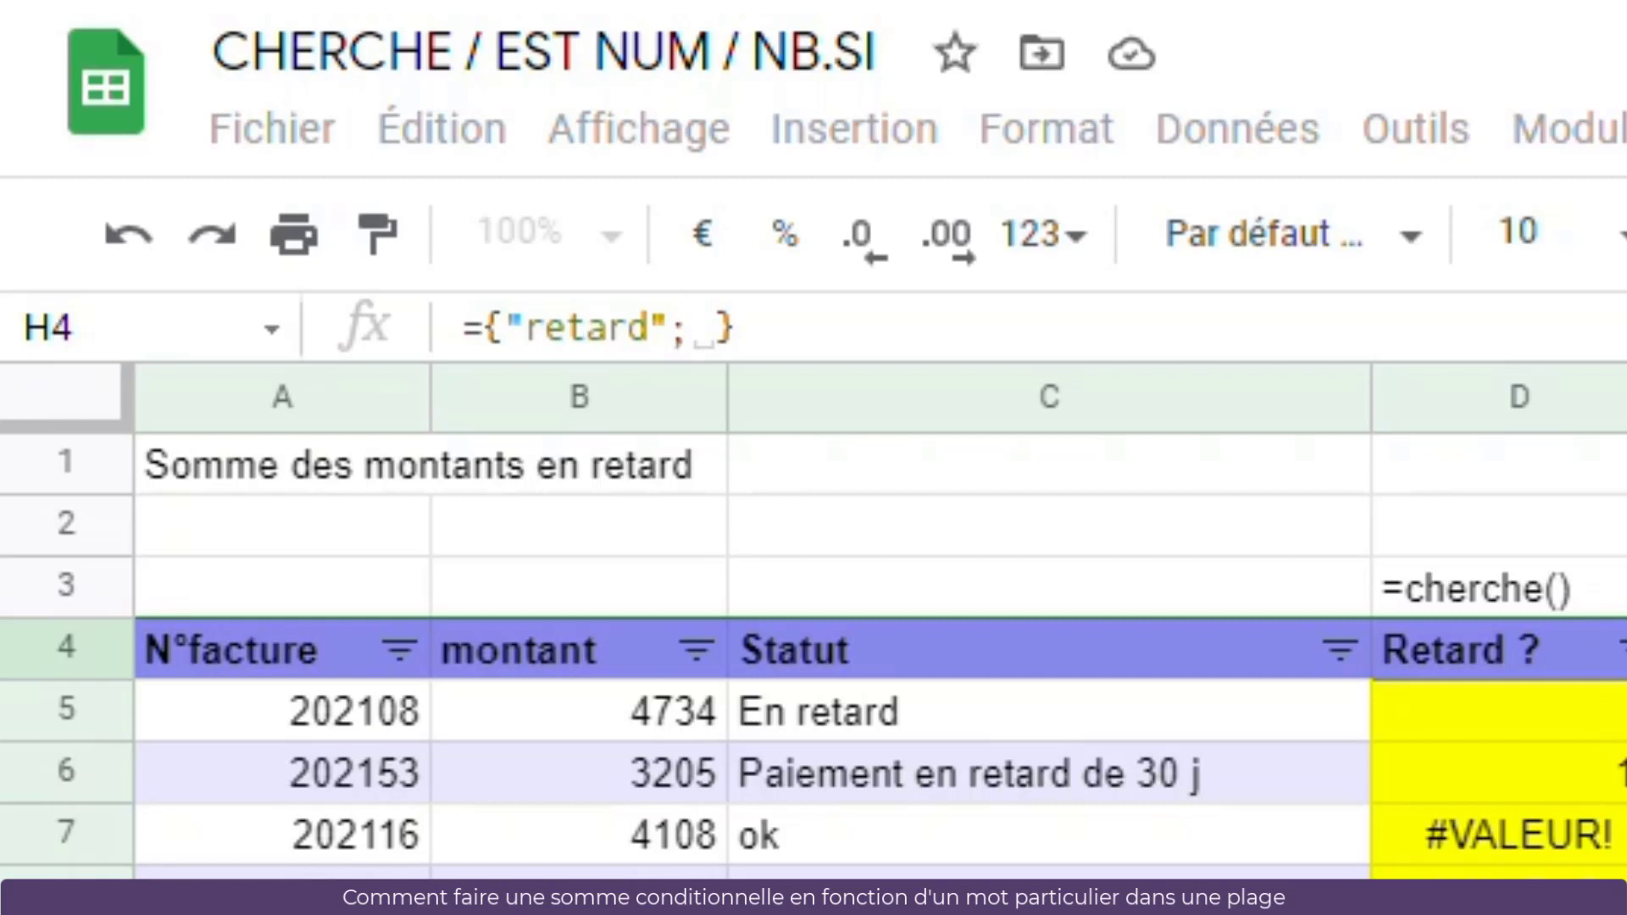
pyautogui.write('ArrayFormula(SI(A5:A="";""; ESTNUM(D5:D)))')
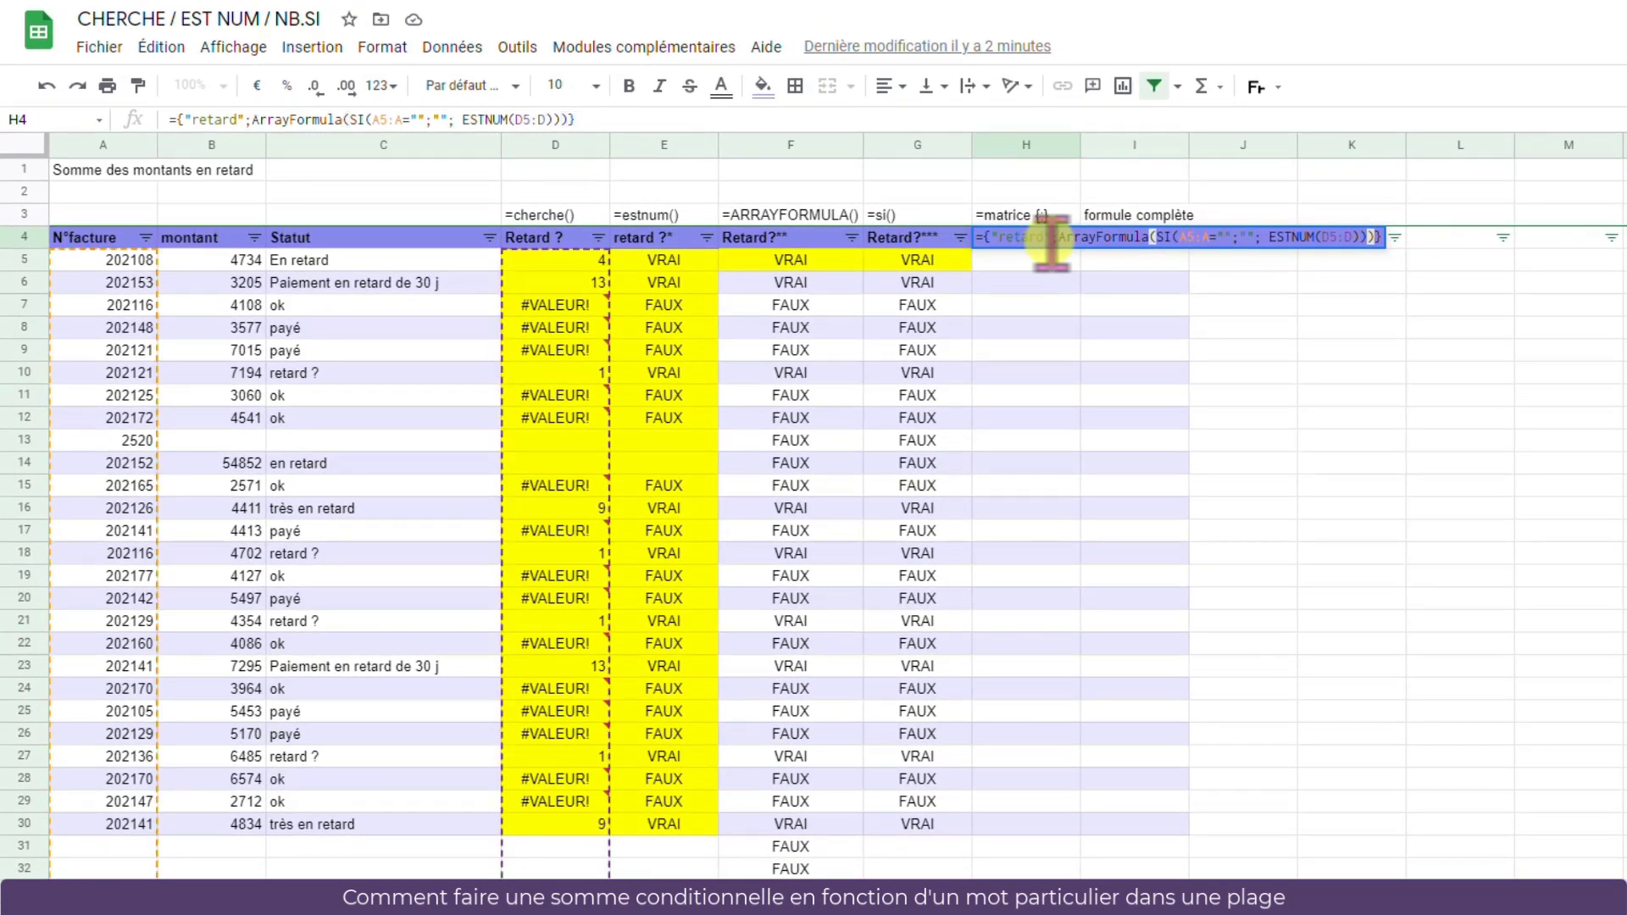
pyautogui.press('Return')
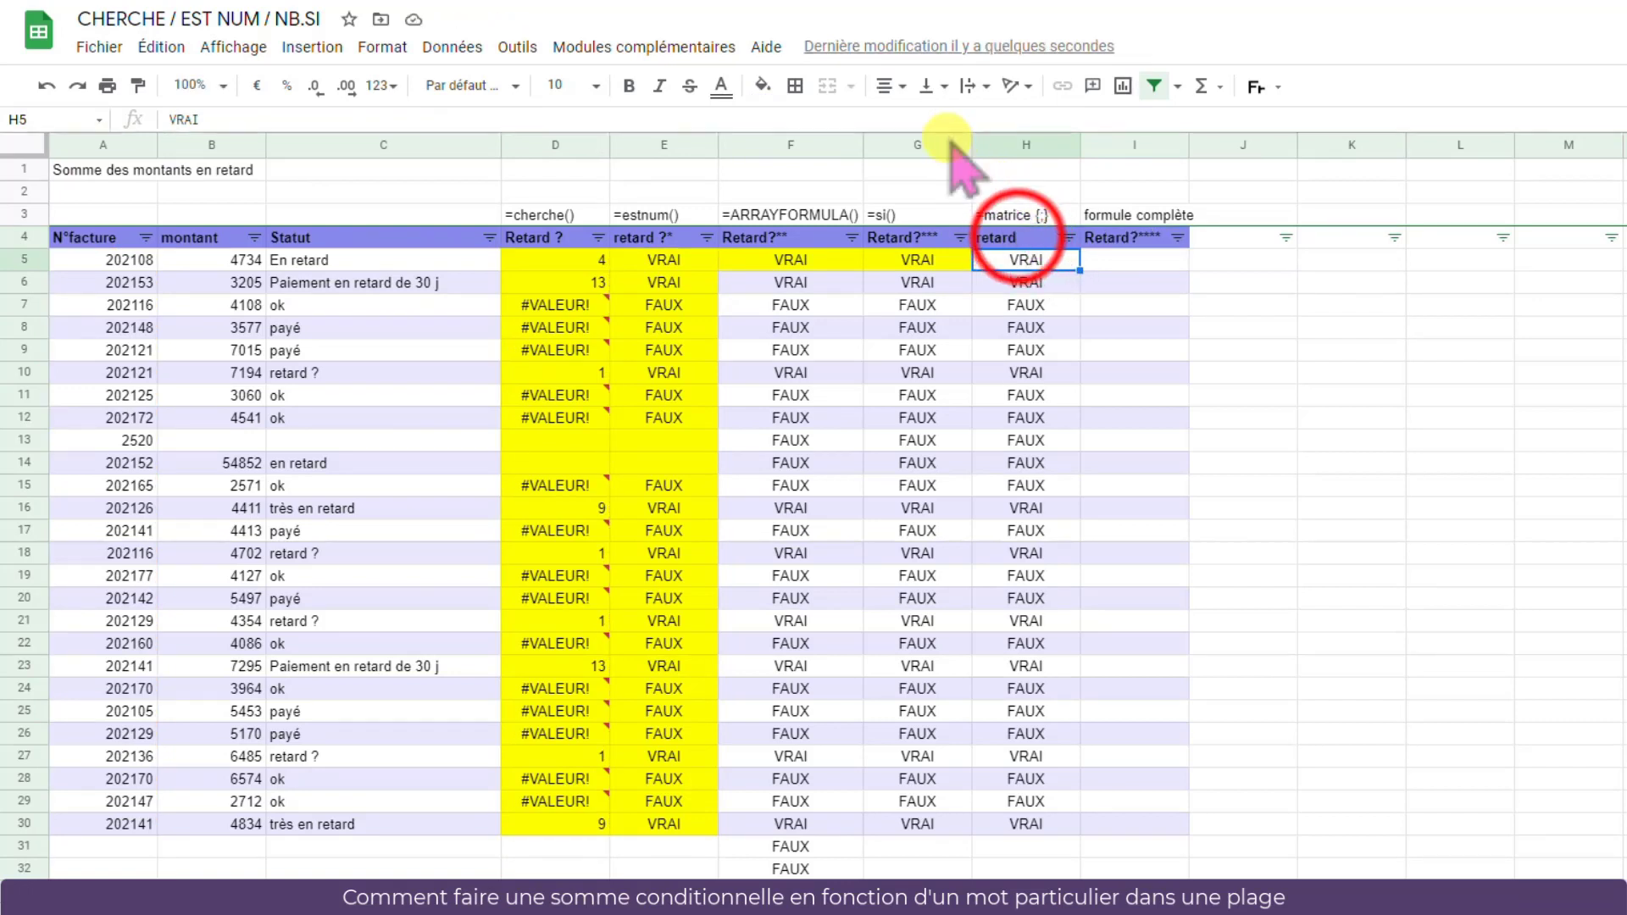
# Fill the matrix formula header cell H4 with yellow
pyautogui.click(1021, 237)
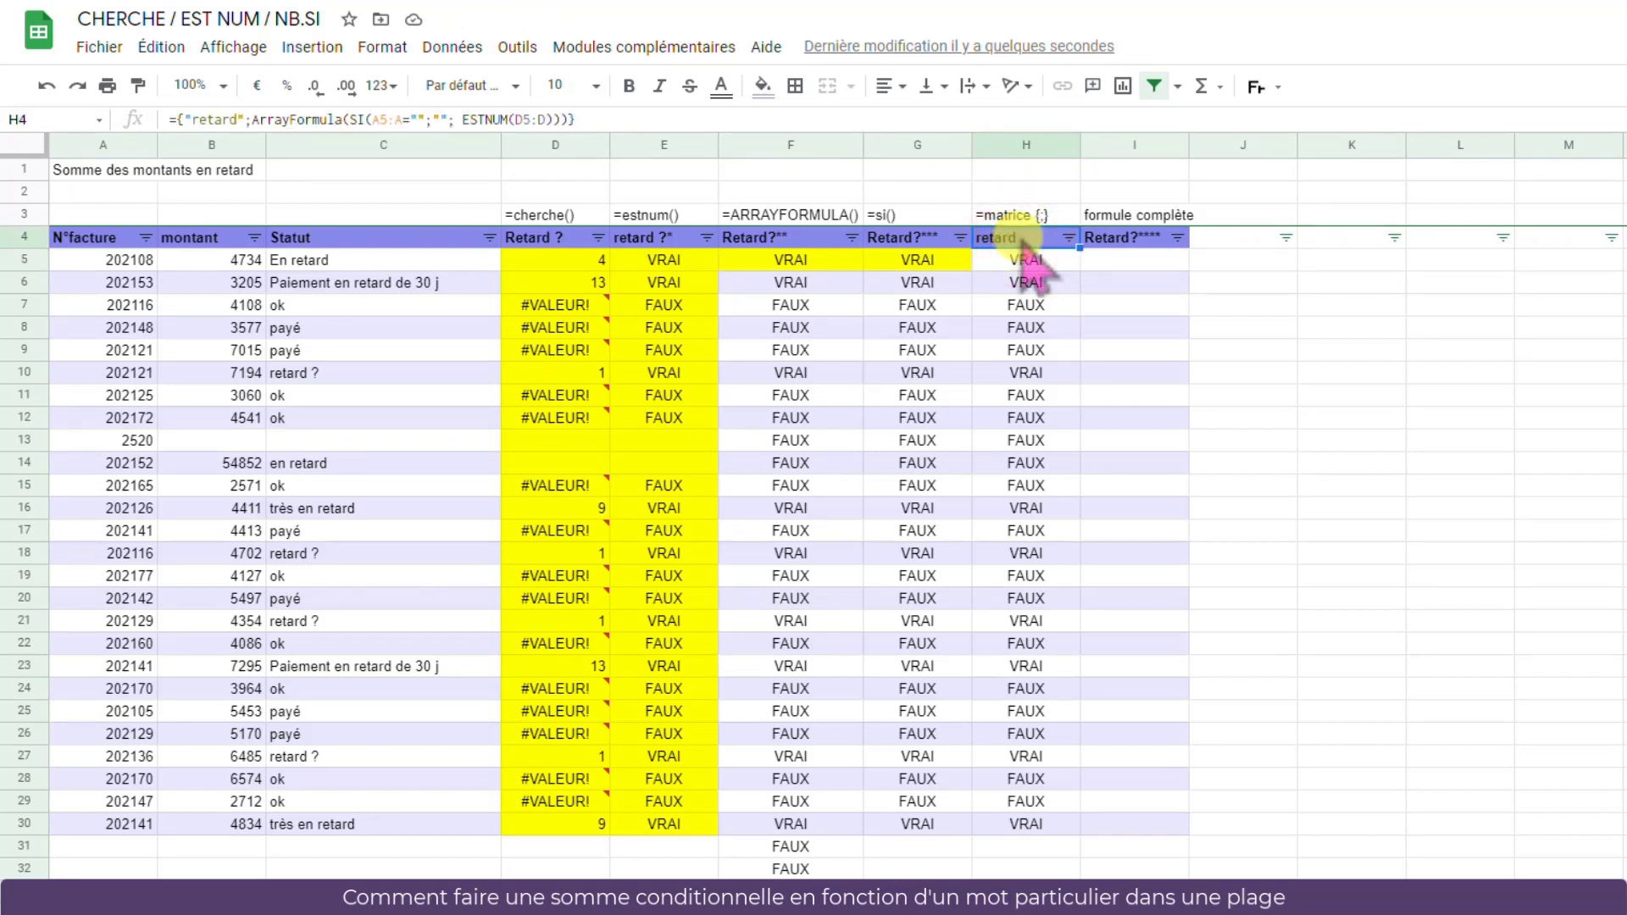
pyautogui.click(765, 85)
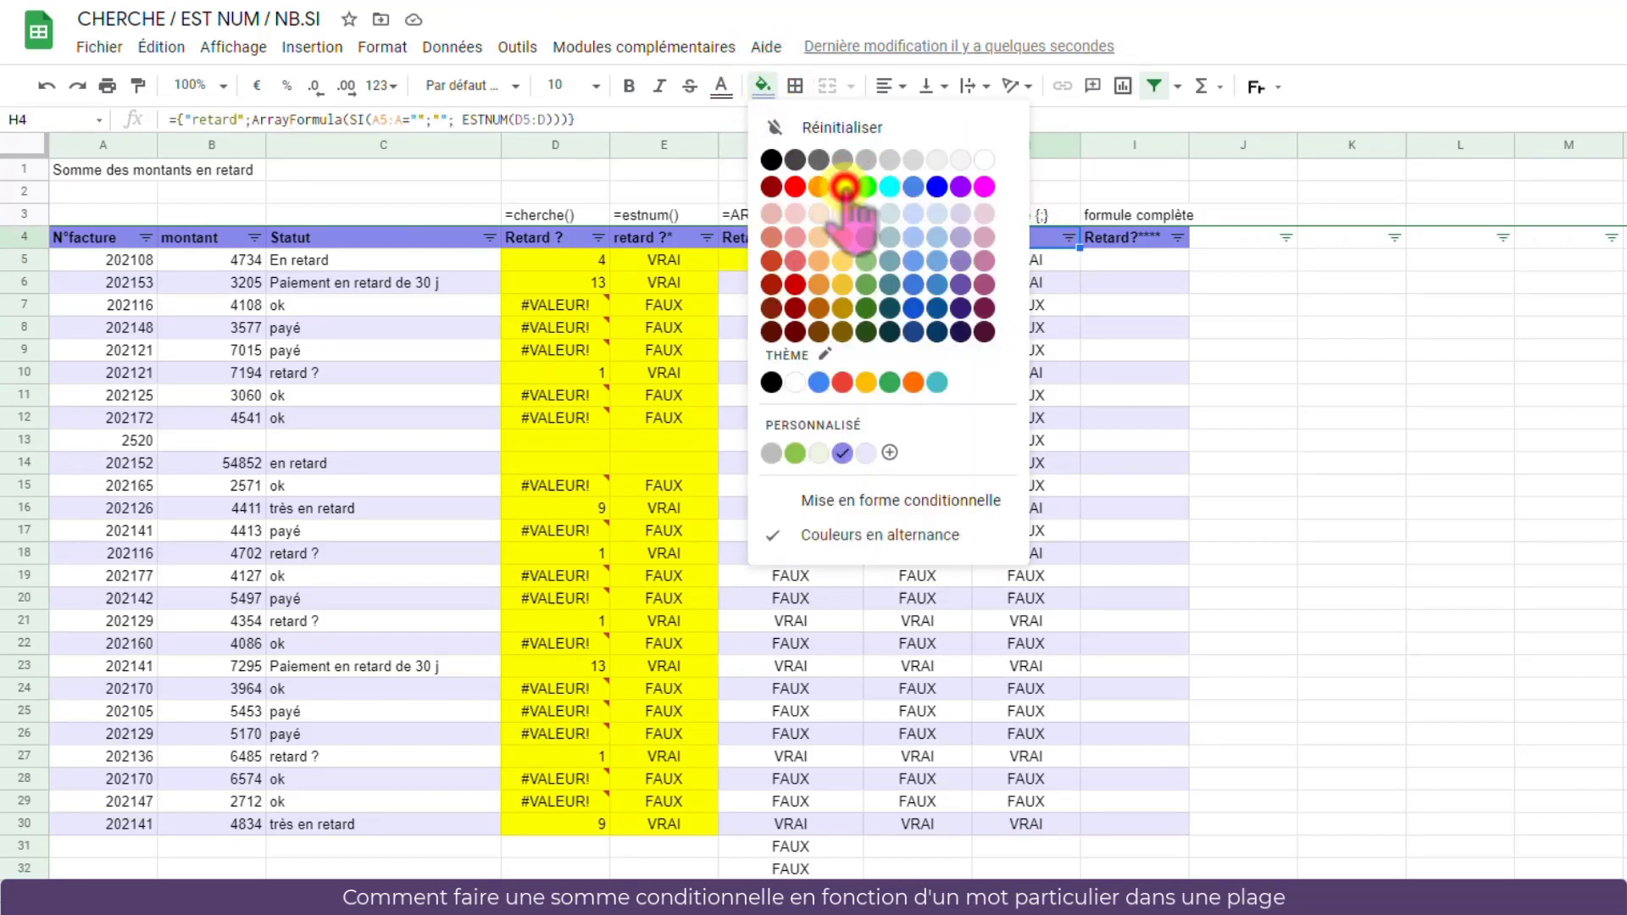
pyautogui.click(842, 186)
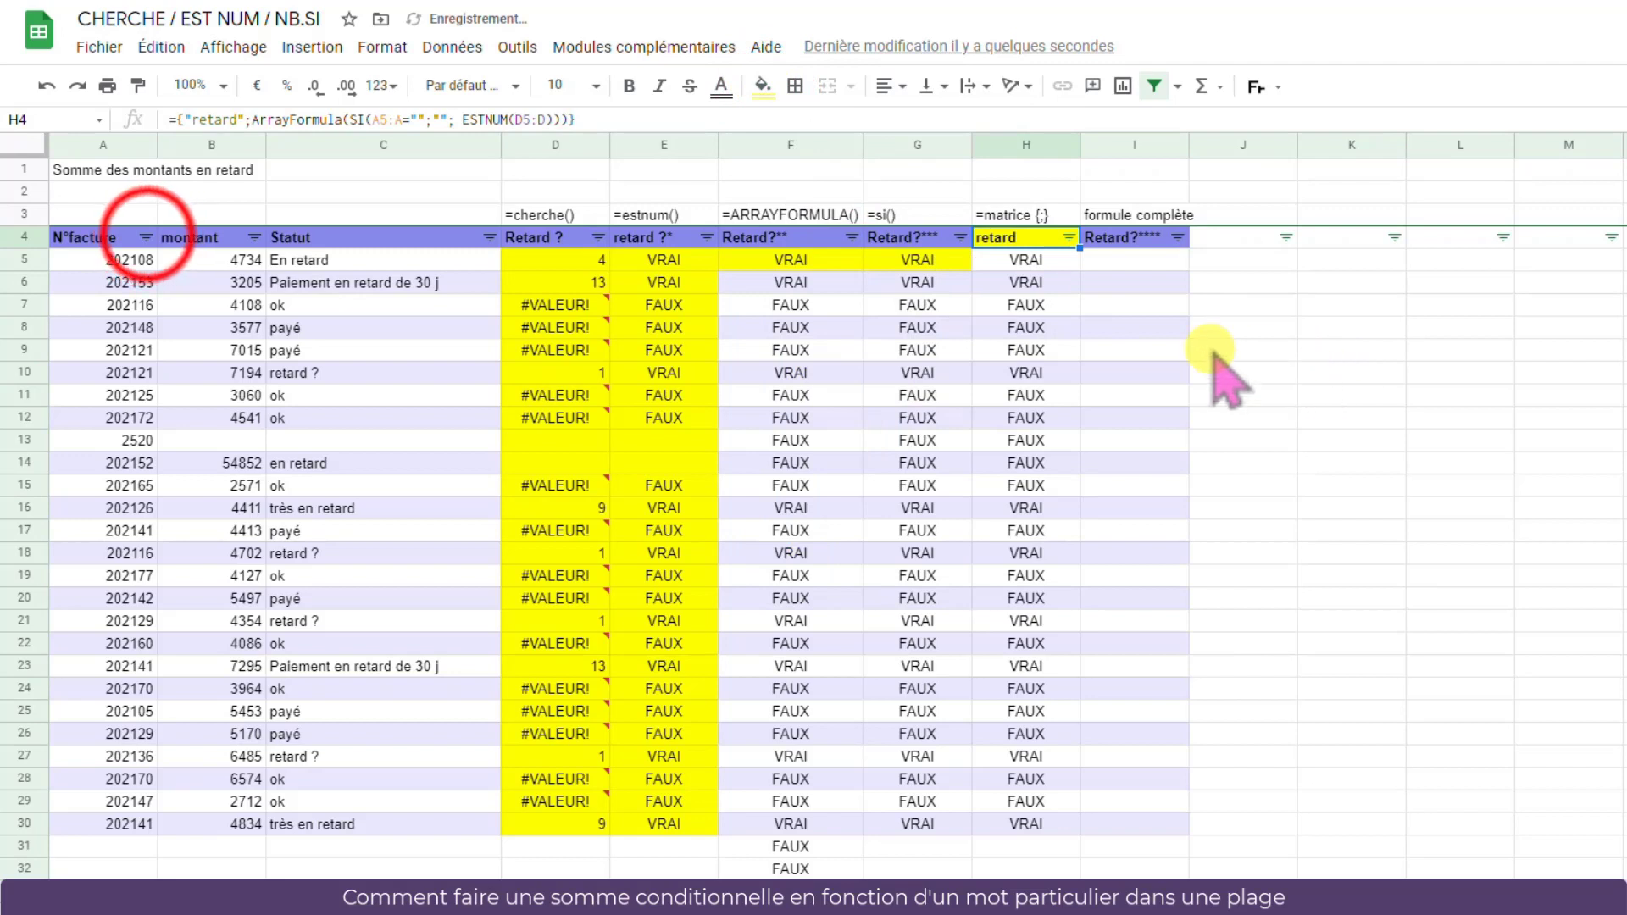
# Sort the table by N°facture from A to Z to test the matrix formula in H4
pyautogui.click(146, 238)
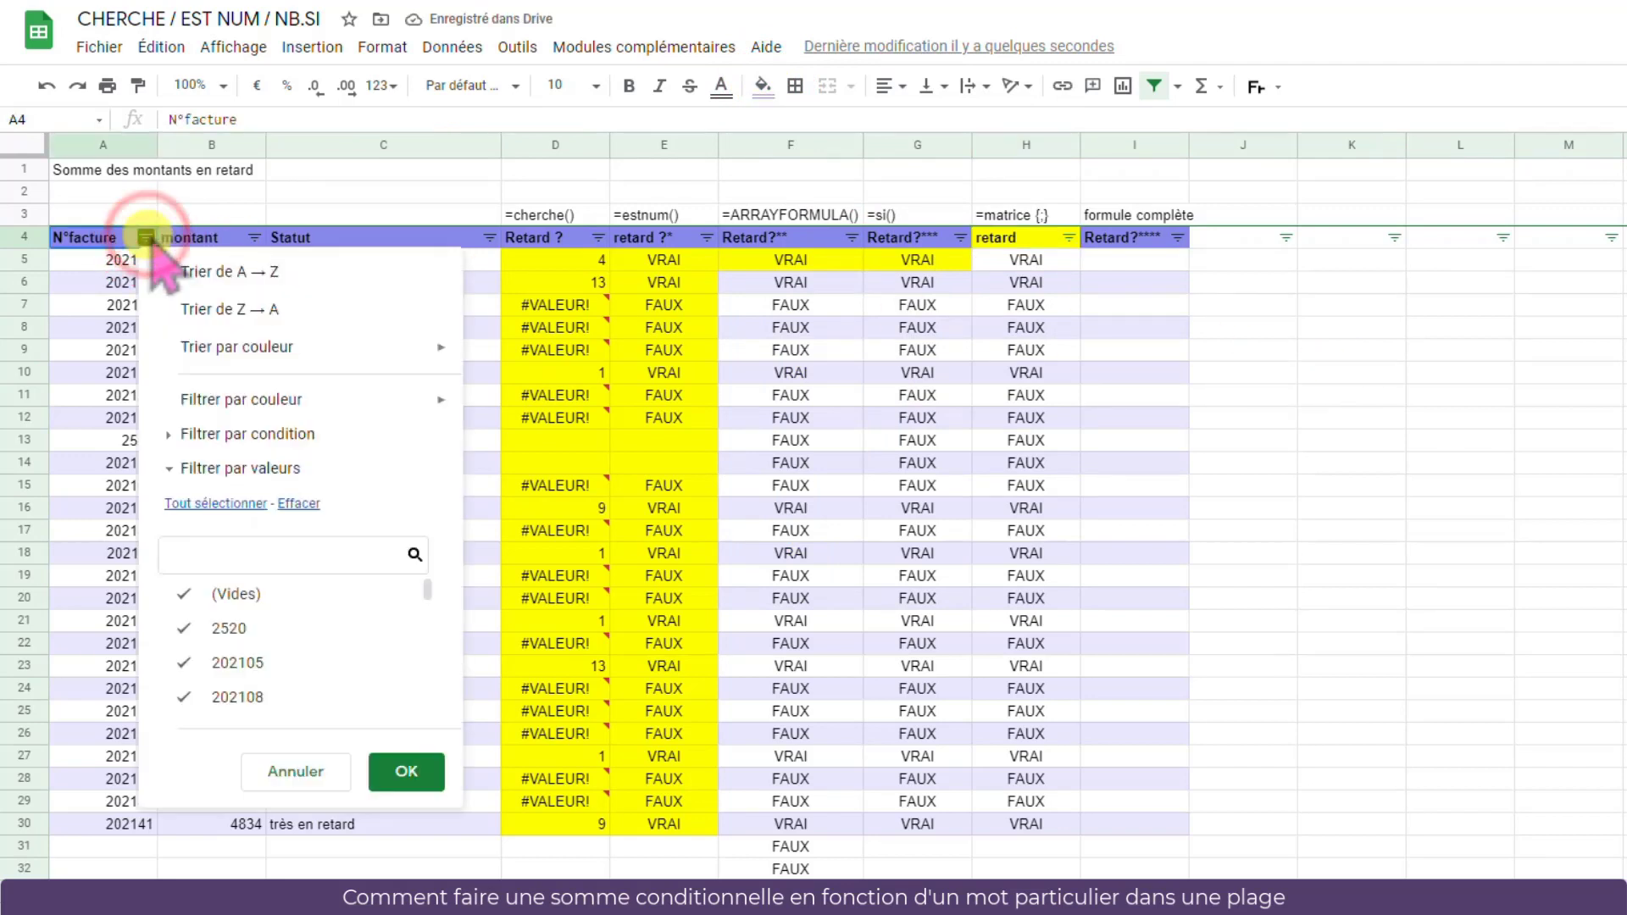
pyautogui.click(250, 271)
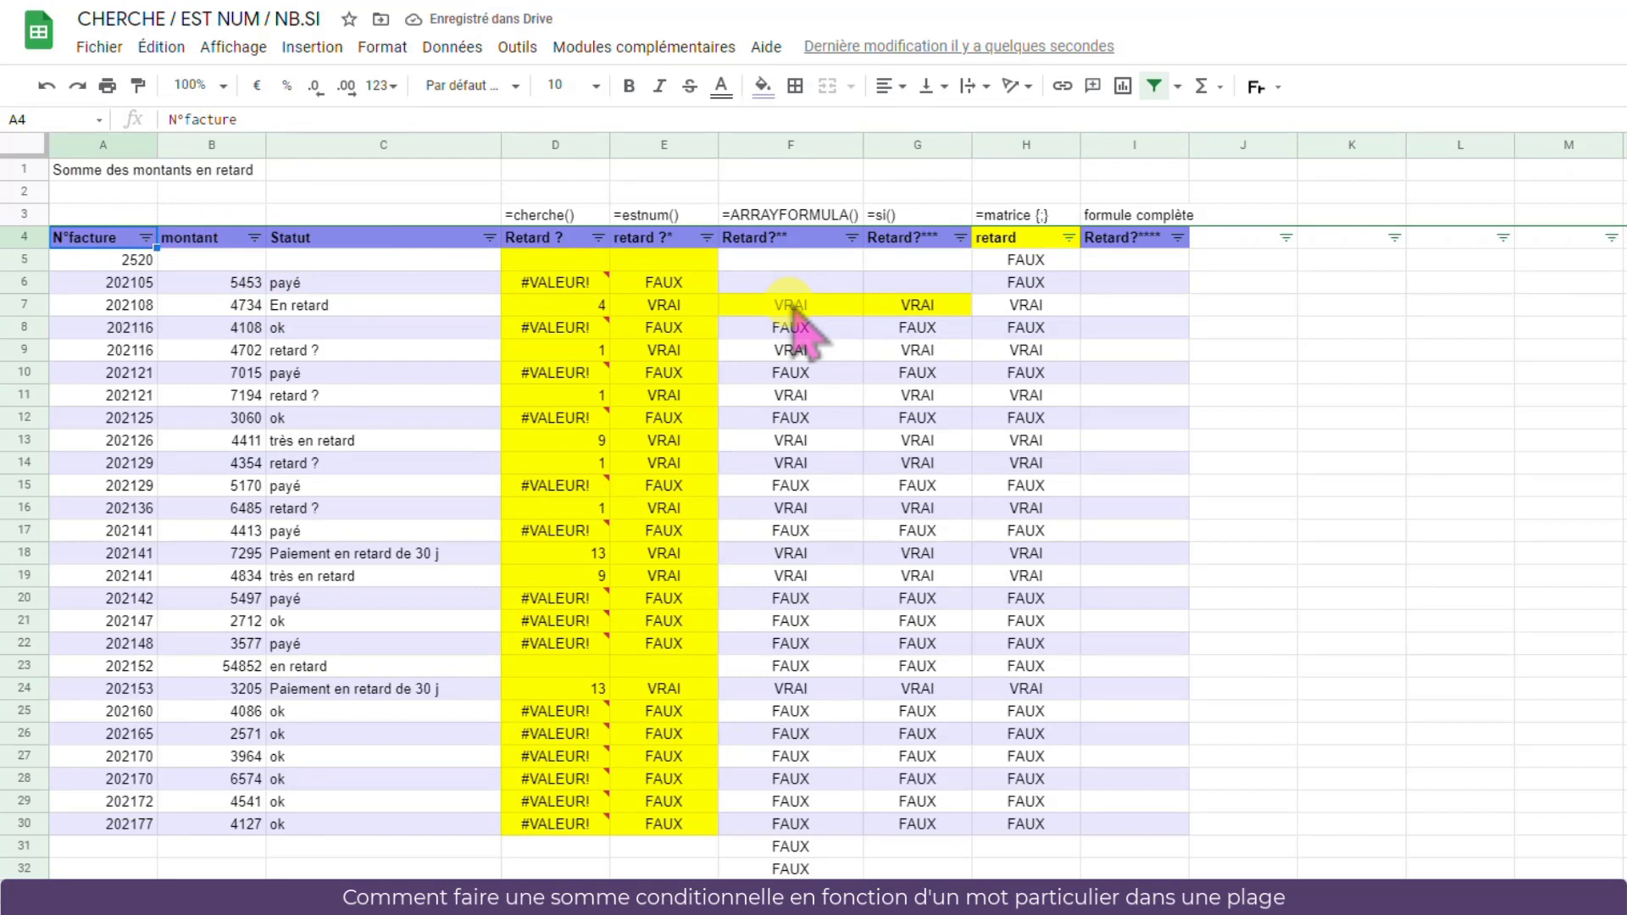
pyautogui.click(1051, 240)
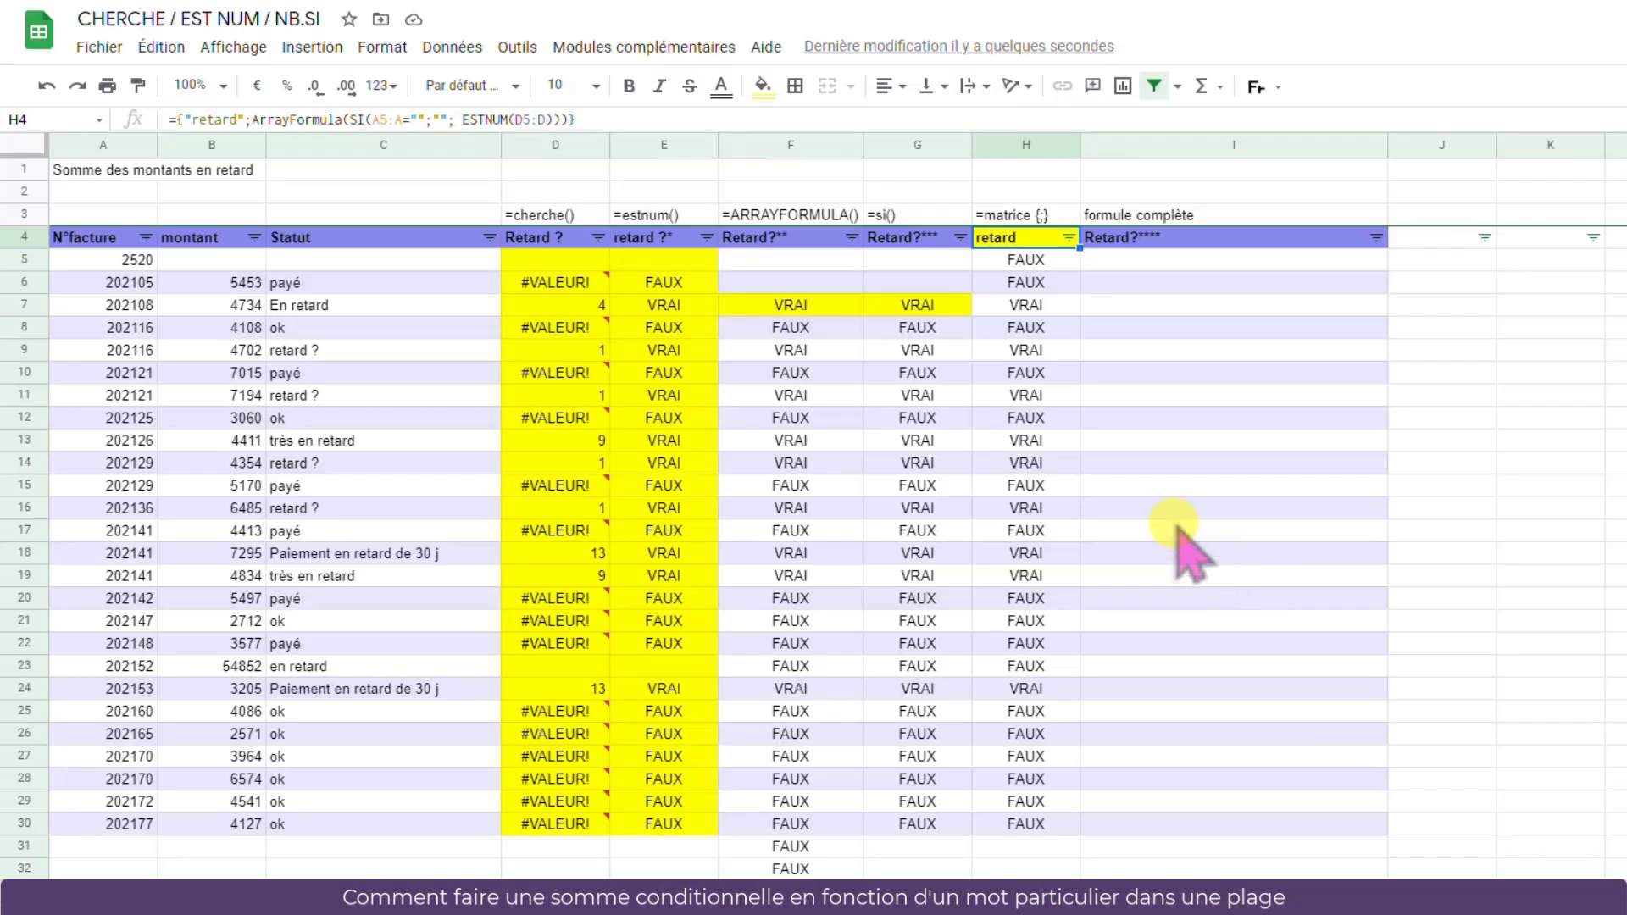
# Copy the full matrix formula text from H4 into header cell I4 and fill I4 with yellow
pyautogui.click(590, 119)
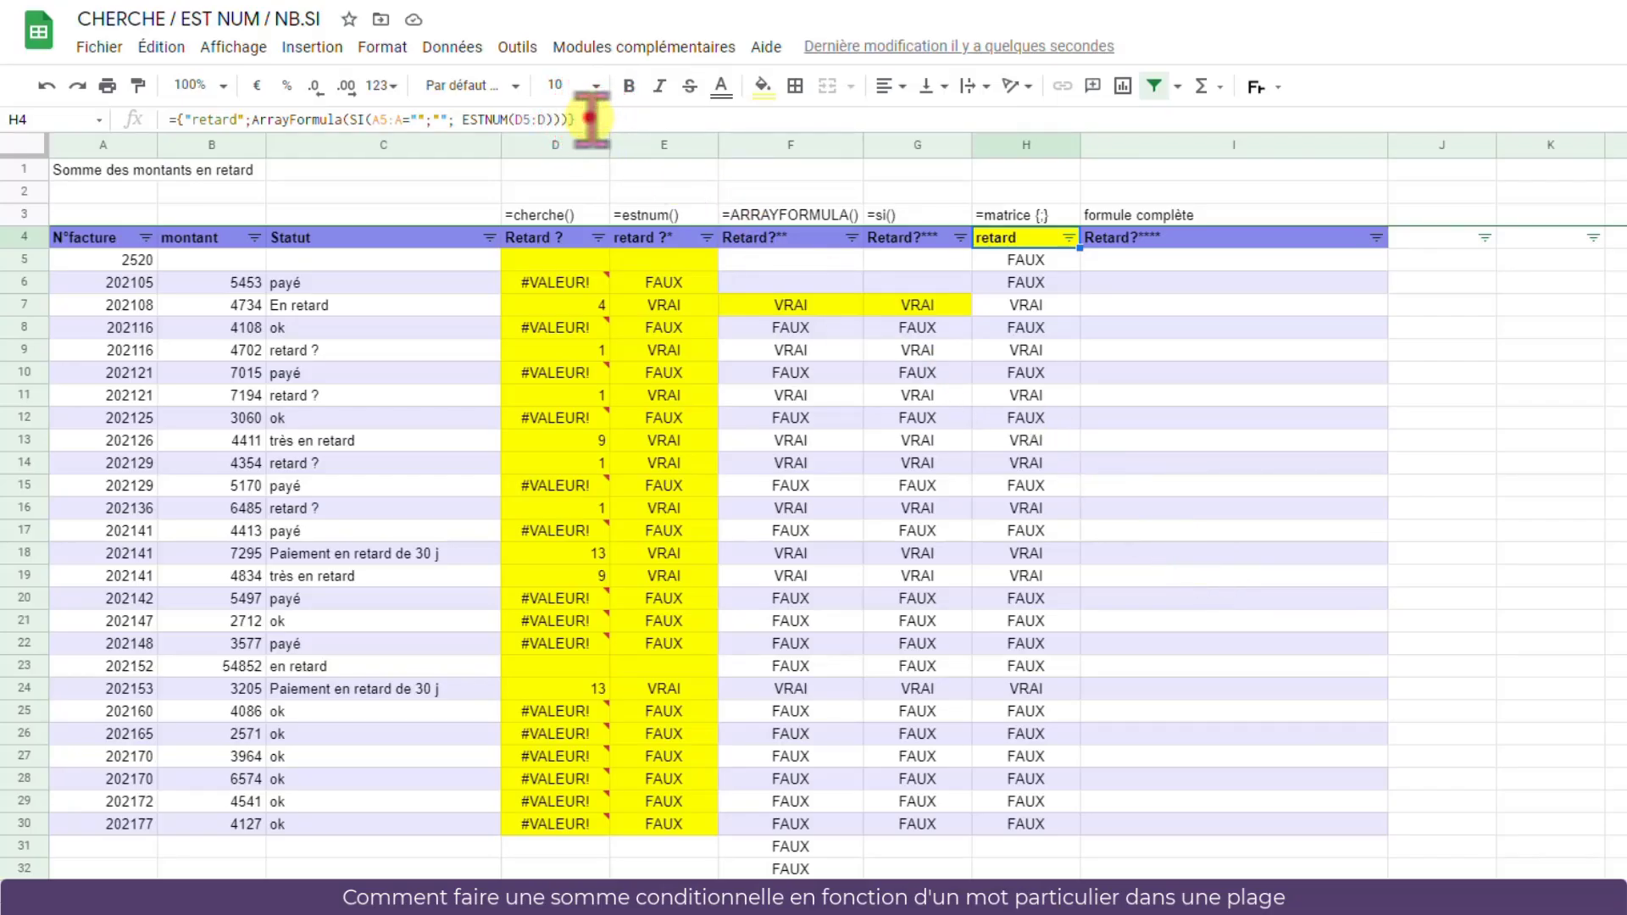
pyautogui.moveTo(590, 119); pyautogui.dragTo(150, 123)
pyautogui.hotkey('ctrl', 'c')
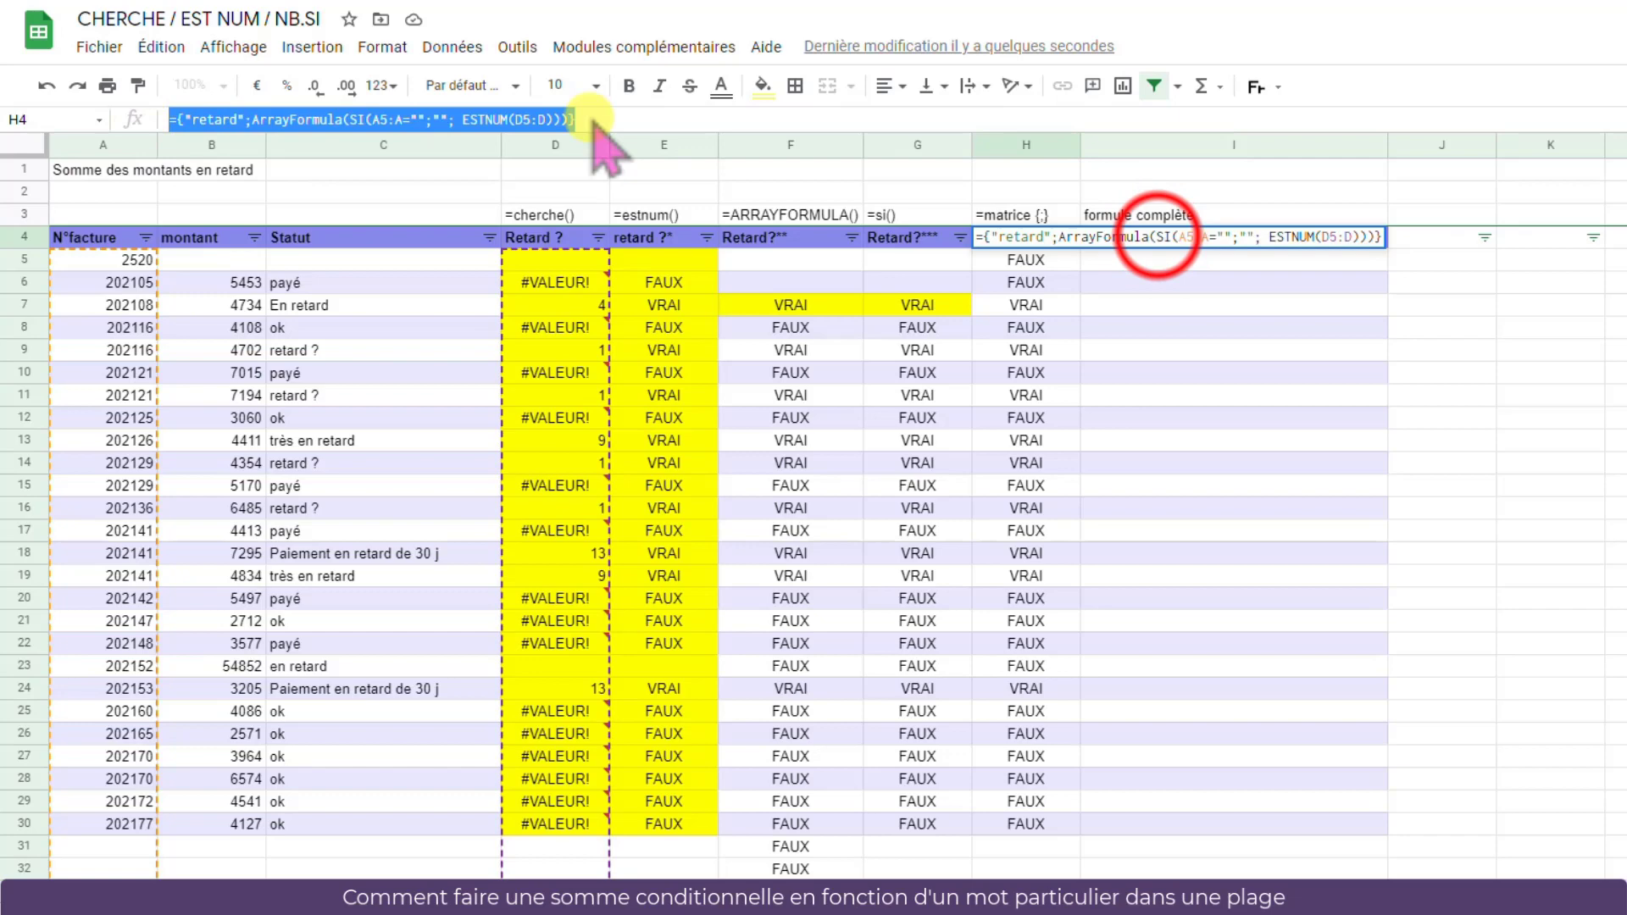
pyautogui.press('Escape')
pyautogui.click(1157, 237)
pyautogui.hotkey('ctrl', 'v')
pyautogui.click(762, 85)
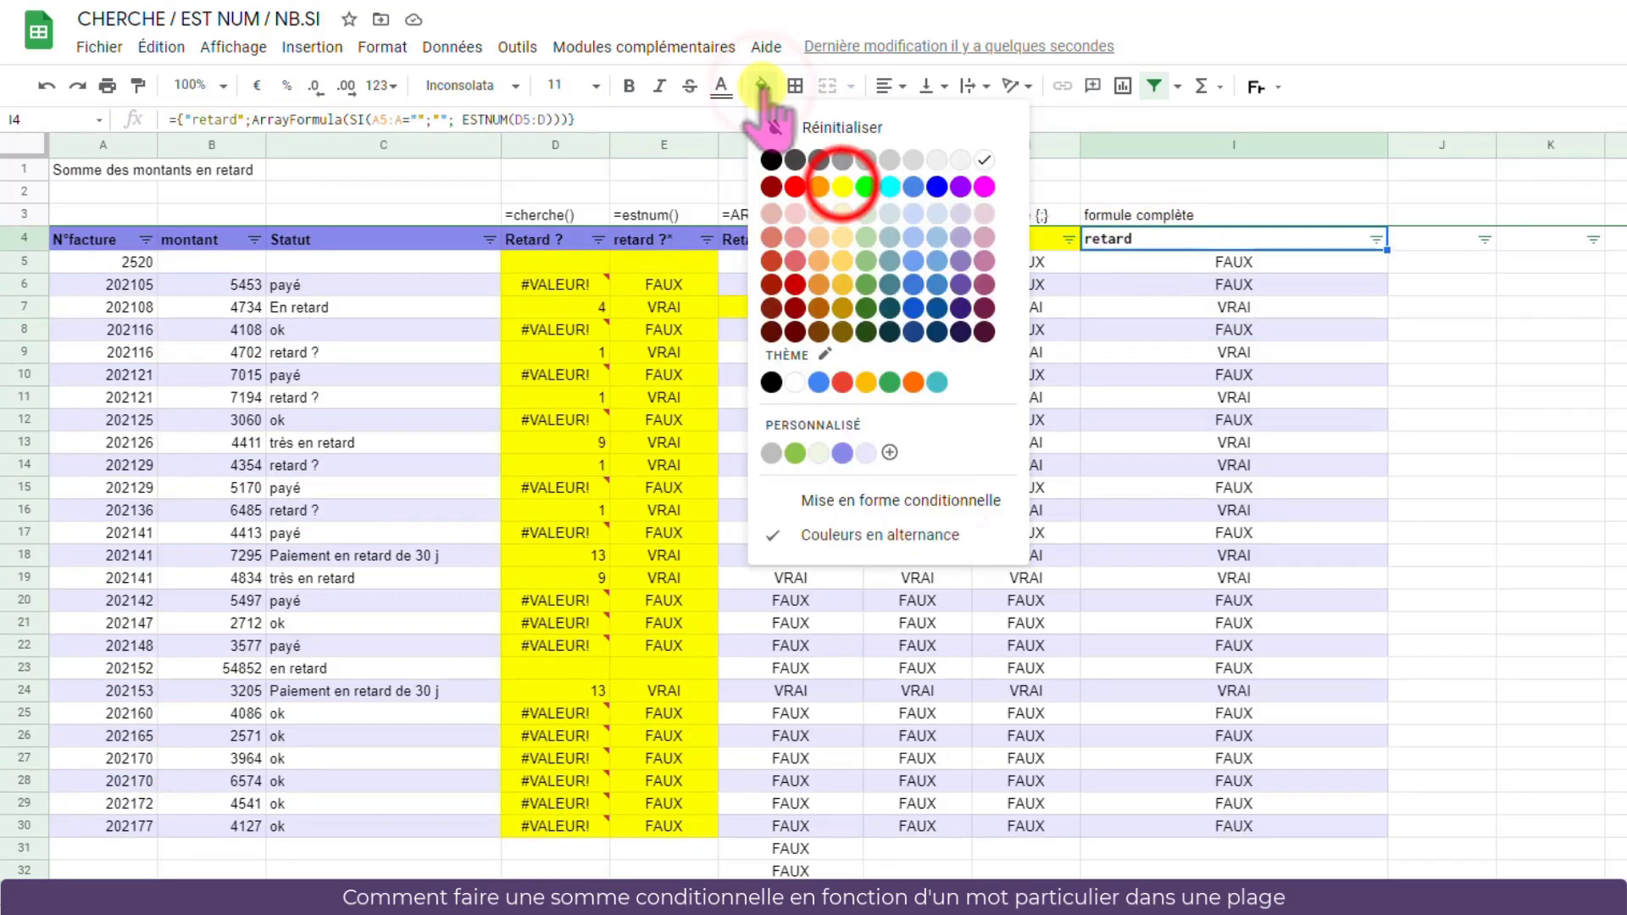
pyautogui.click(842, 187)
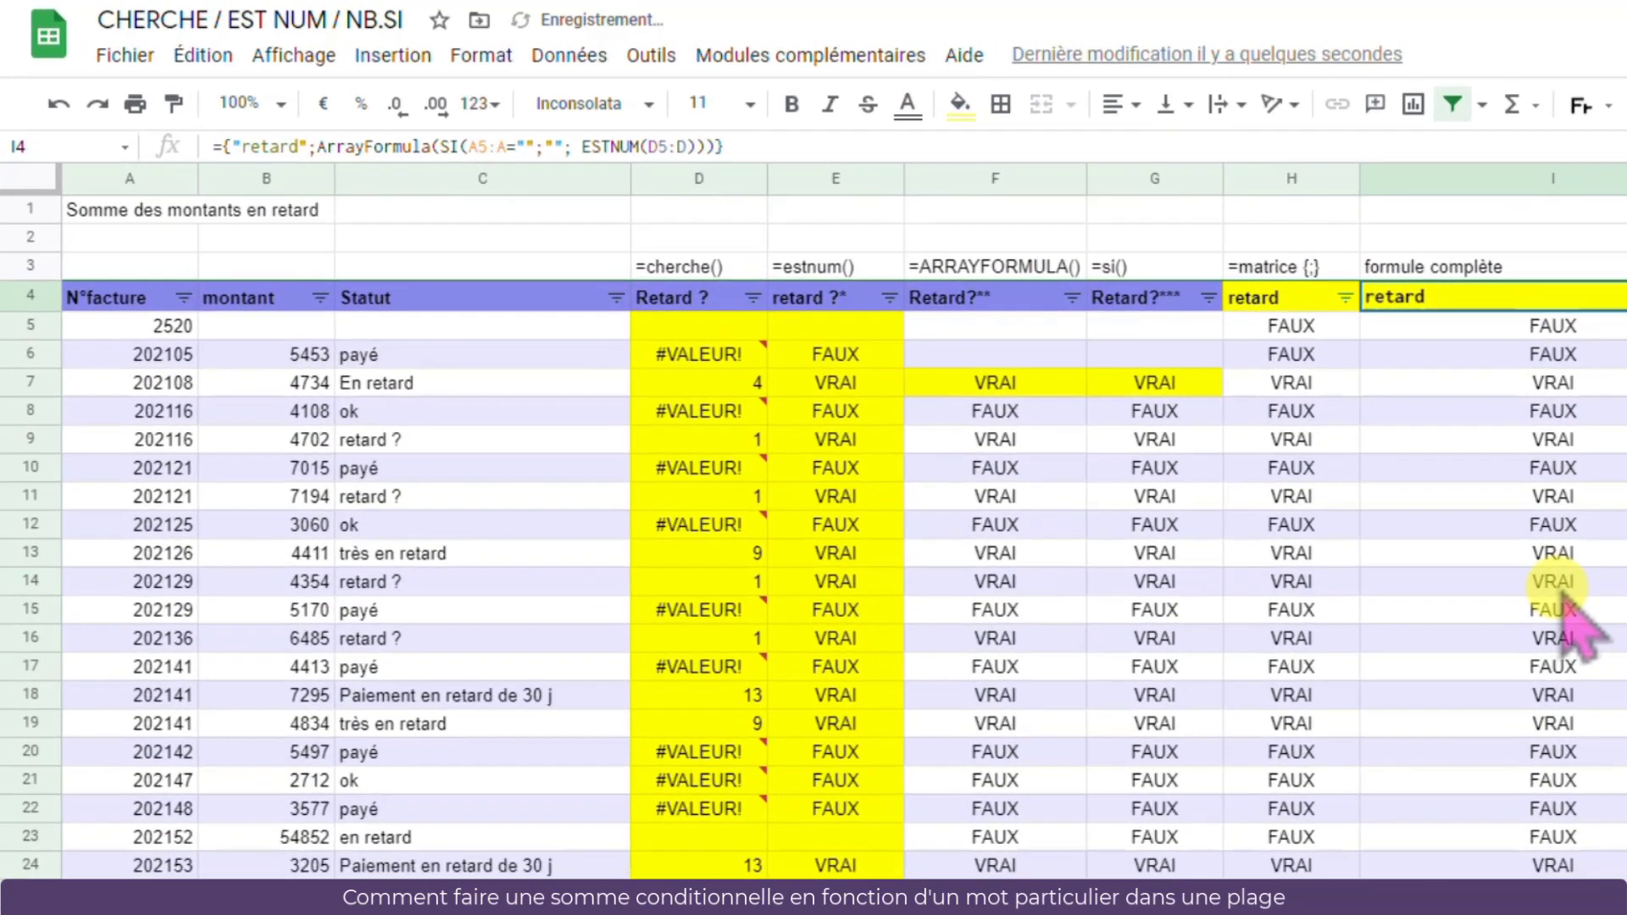
# Copy the CHERCHE("retard";C6) text of cell D6 without its equals sign
pyautogui.doubleClick(1234, 239)
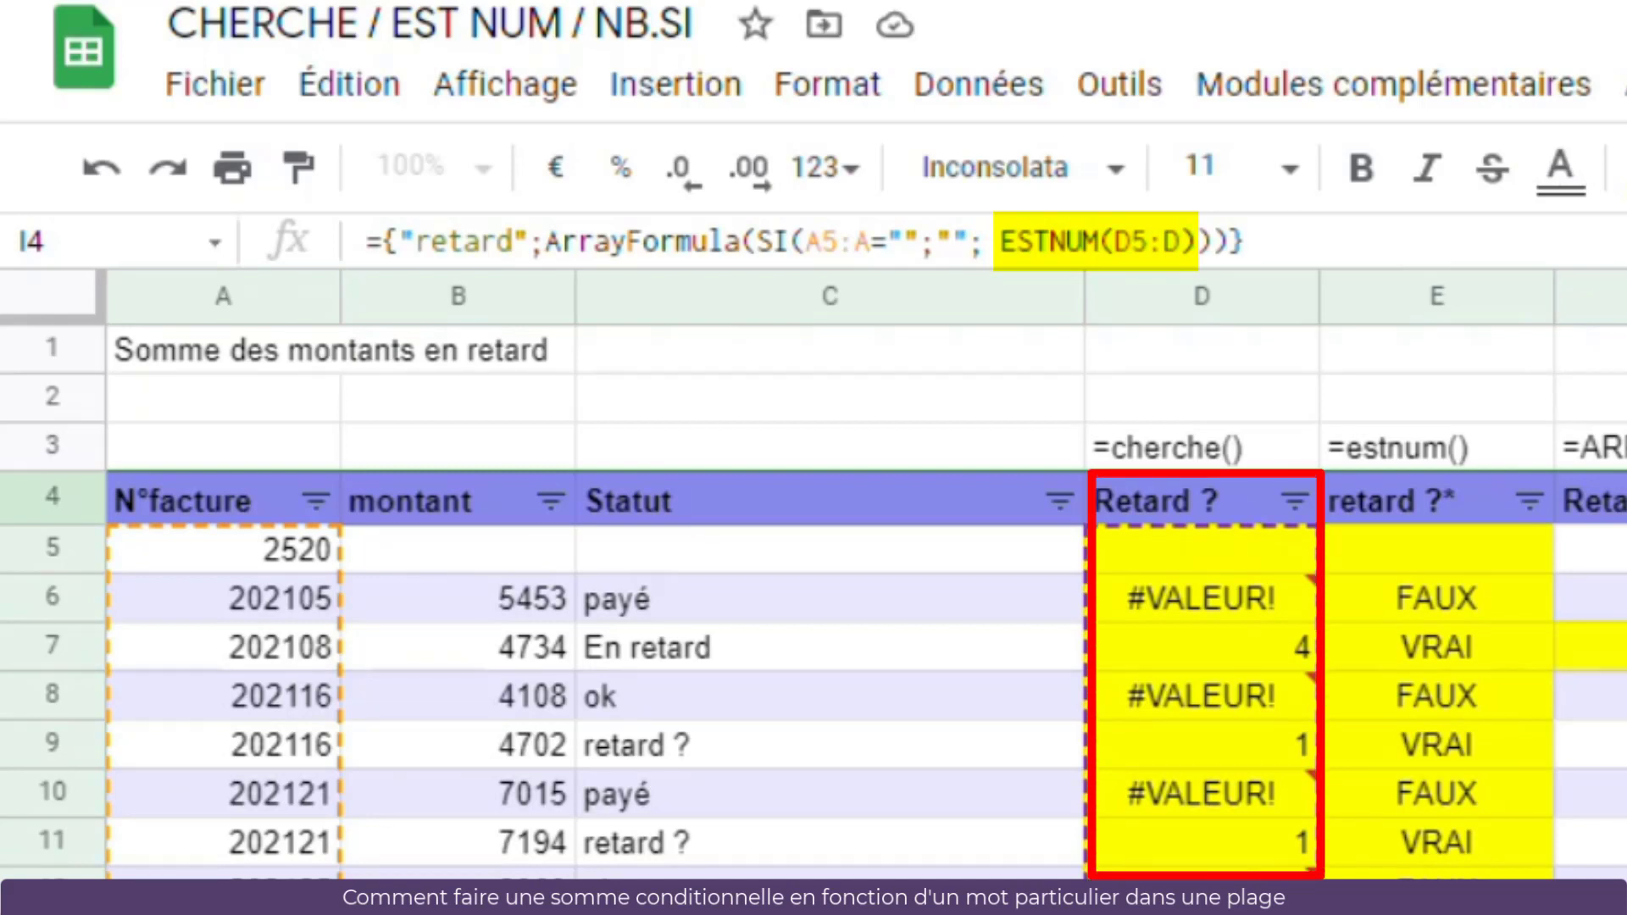
pyautogui.moveTo(1248, 595)
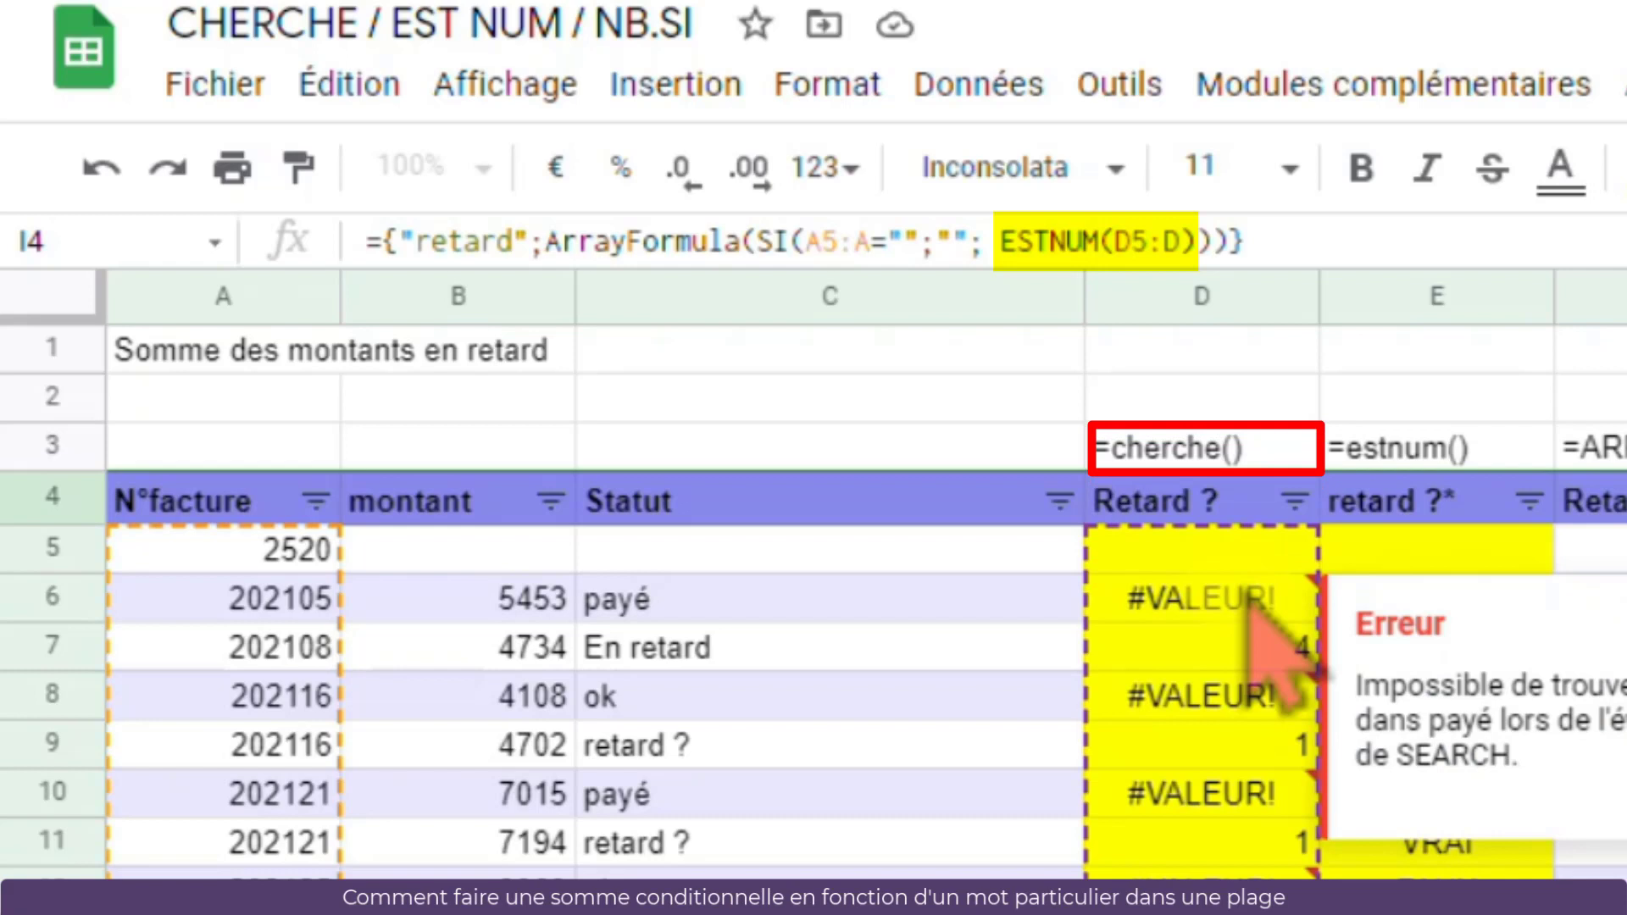
pyautogui.click(1248, 596)
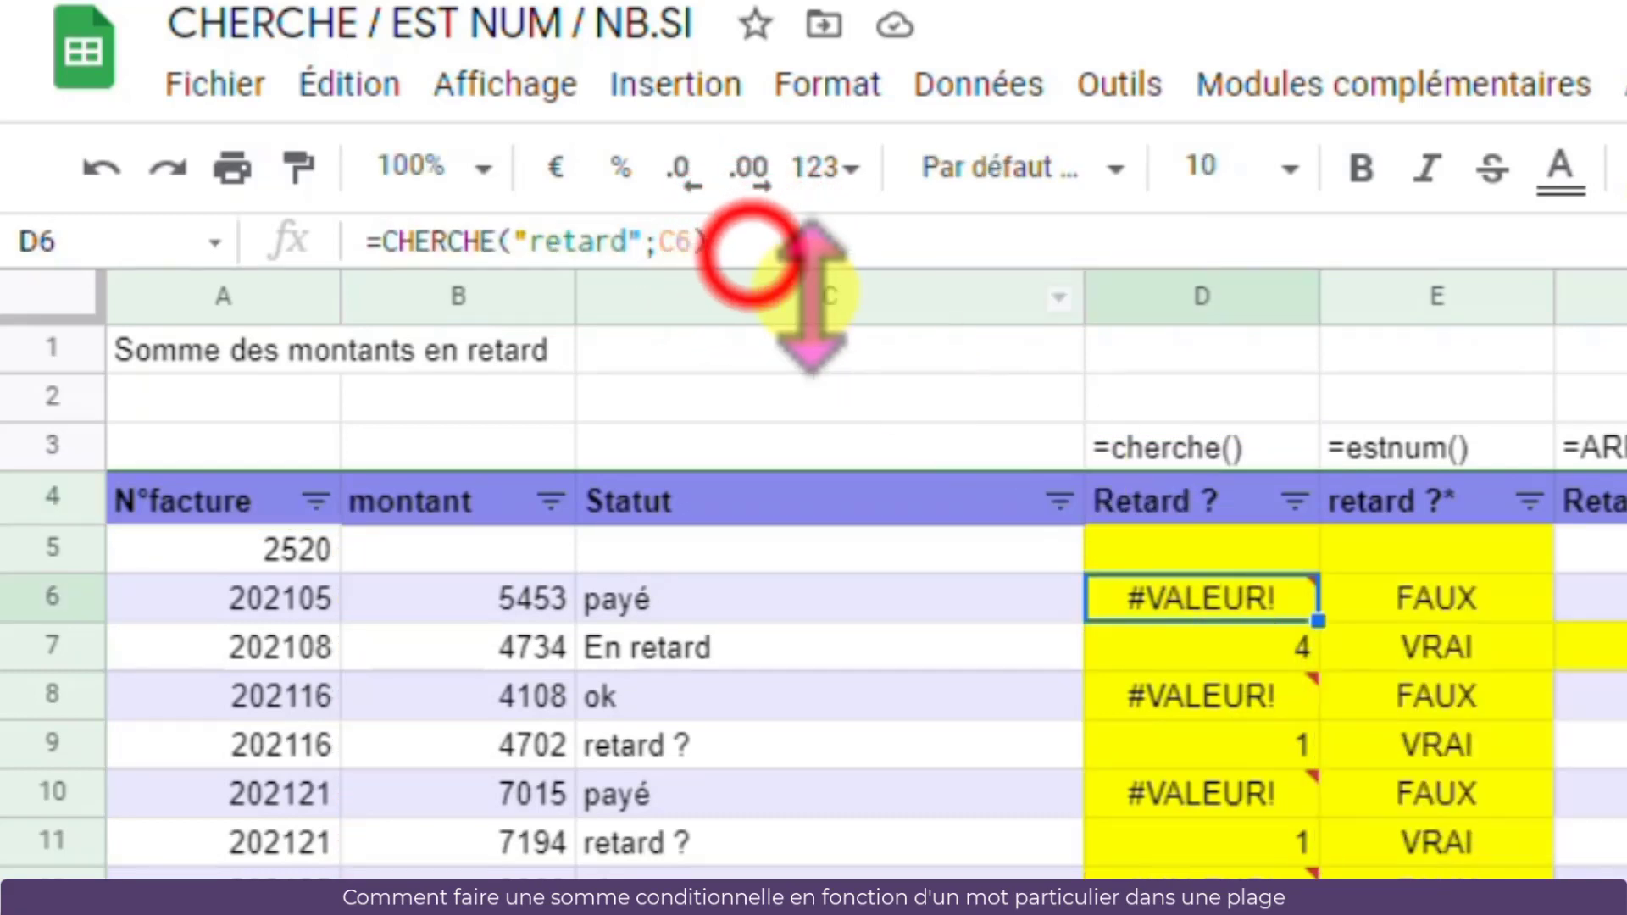
pyautogui.moveTo(736, 246); pyautogui.dragTo(392, 244)
pyautogui.hotkey('ctrl', 'c')
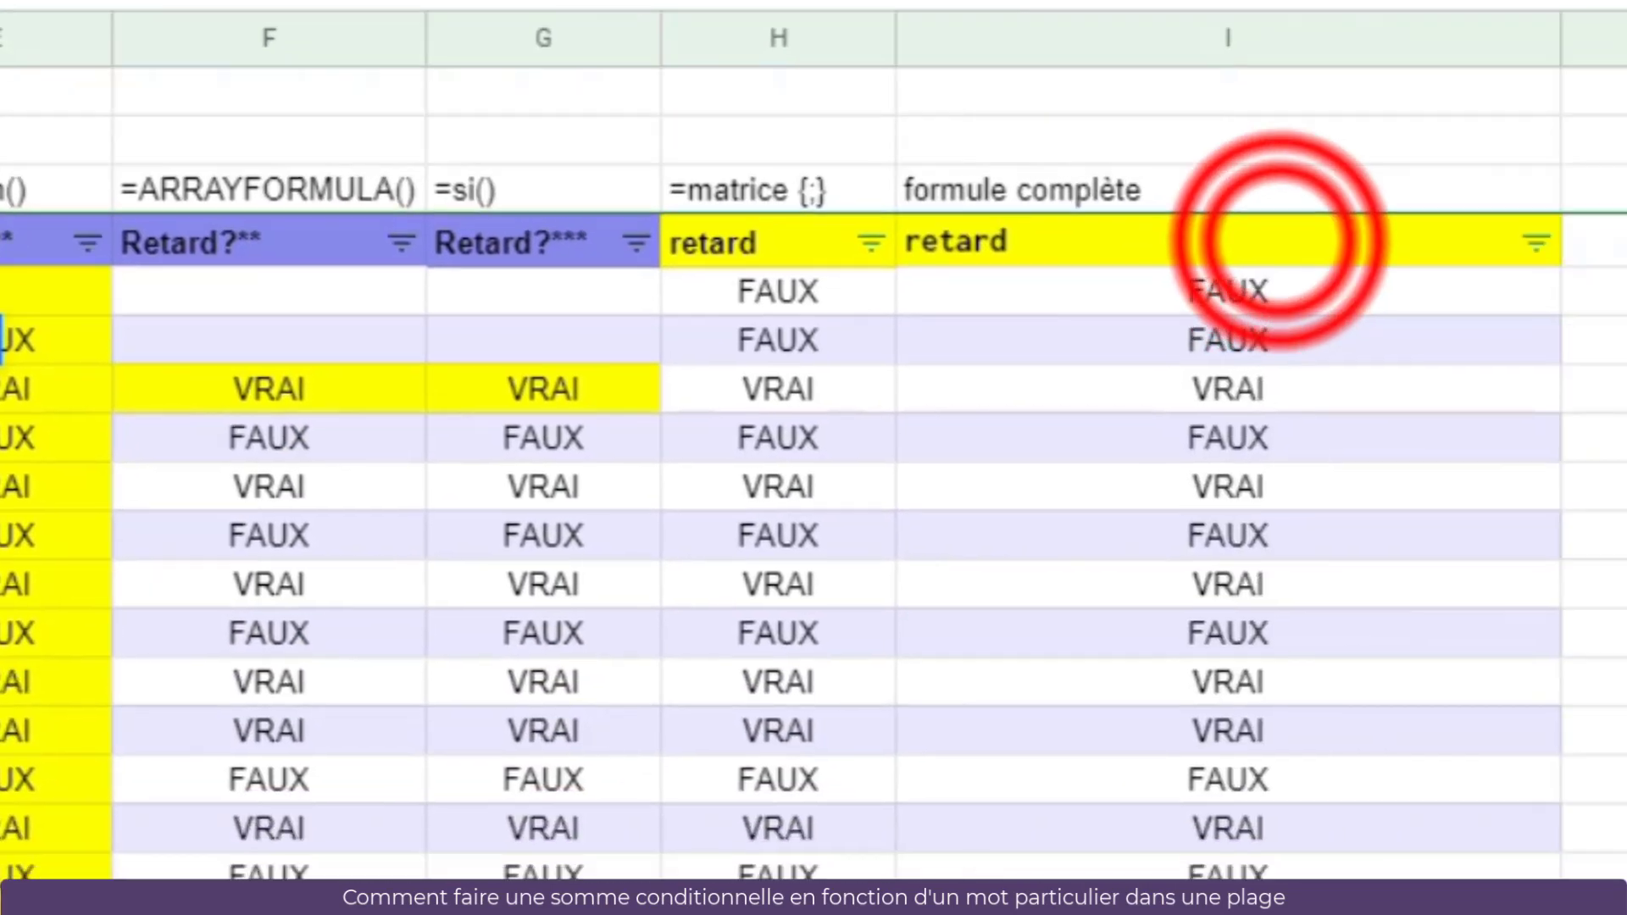
# In the I4 matrix formula, replace D5:D inside ESTNUM with the copied CHERCHE function, its range set to C5:C
pyautogui.doubleClick(1300, 225)
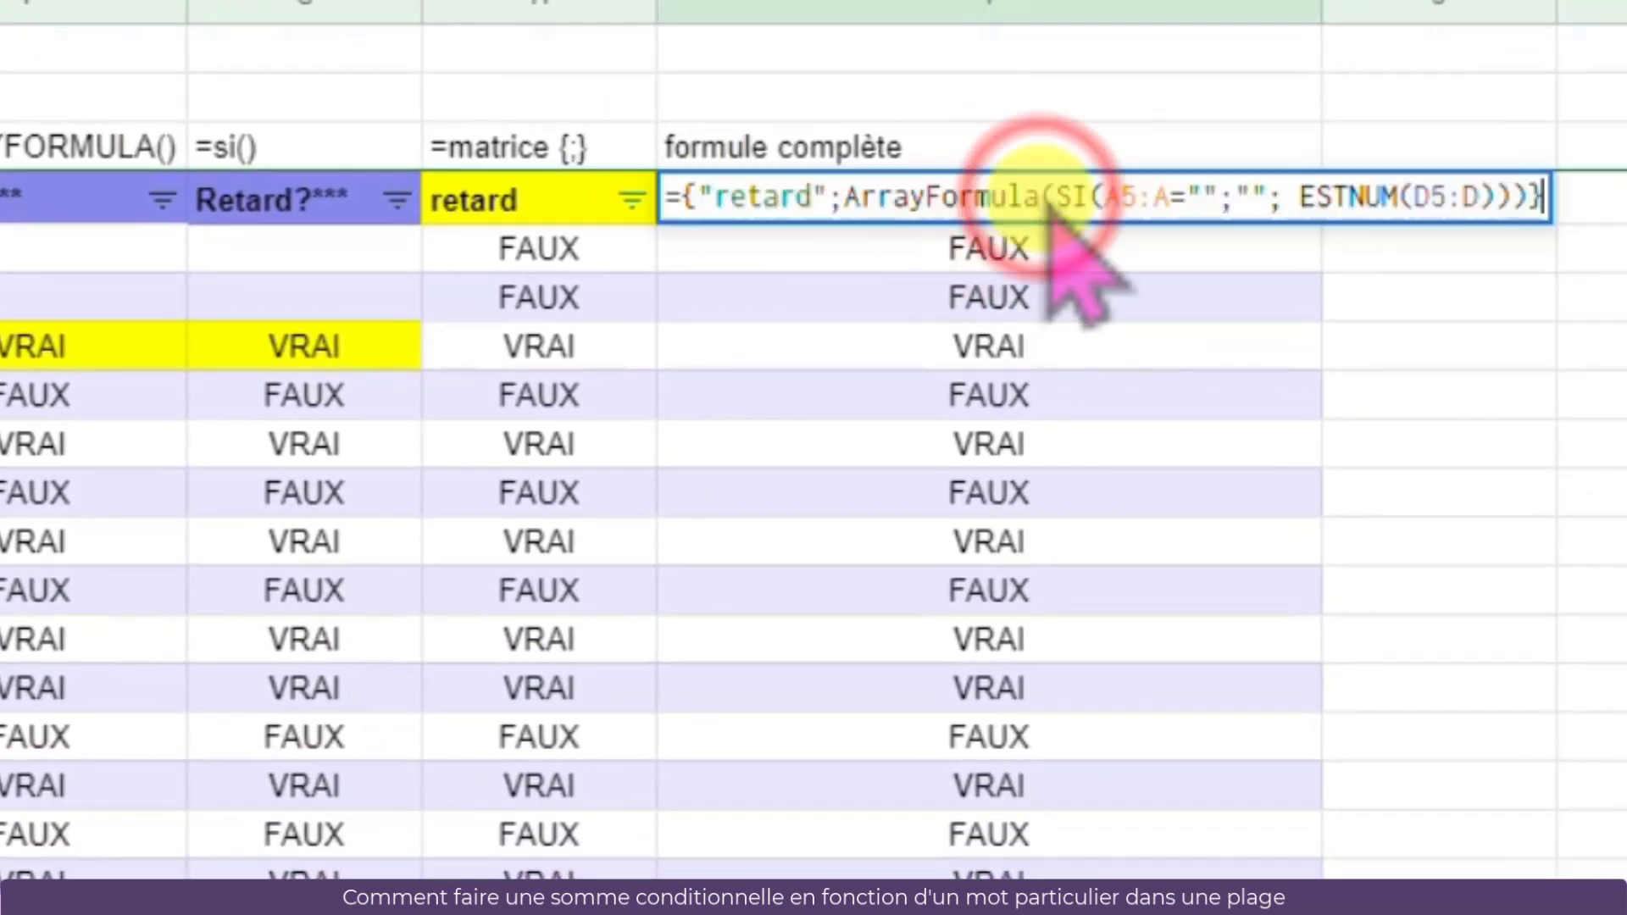
pyautogui.moveTo(1416, 196); pyautogui.dragTo(1482, 197)
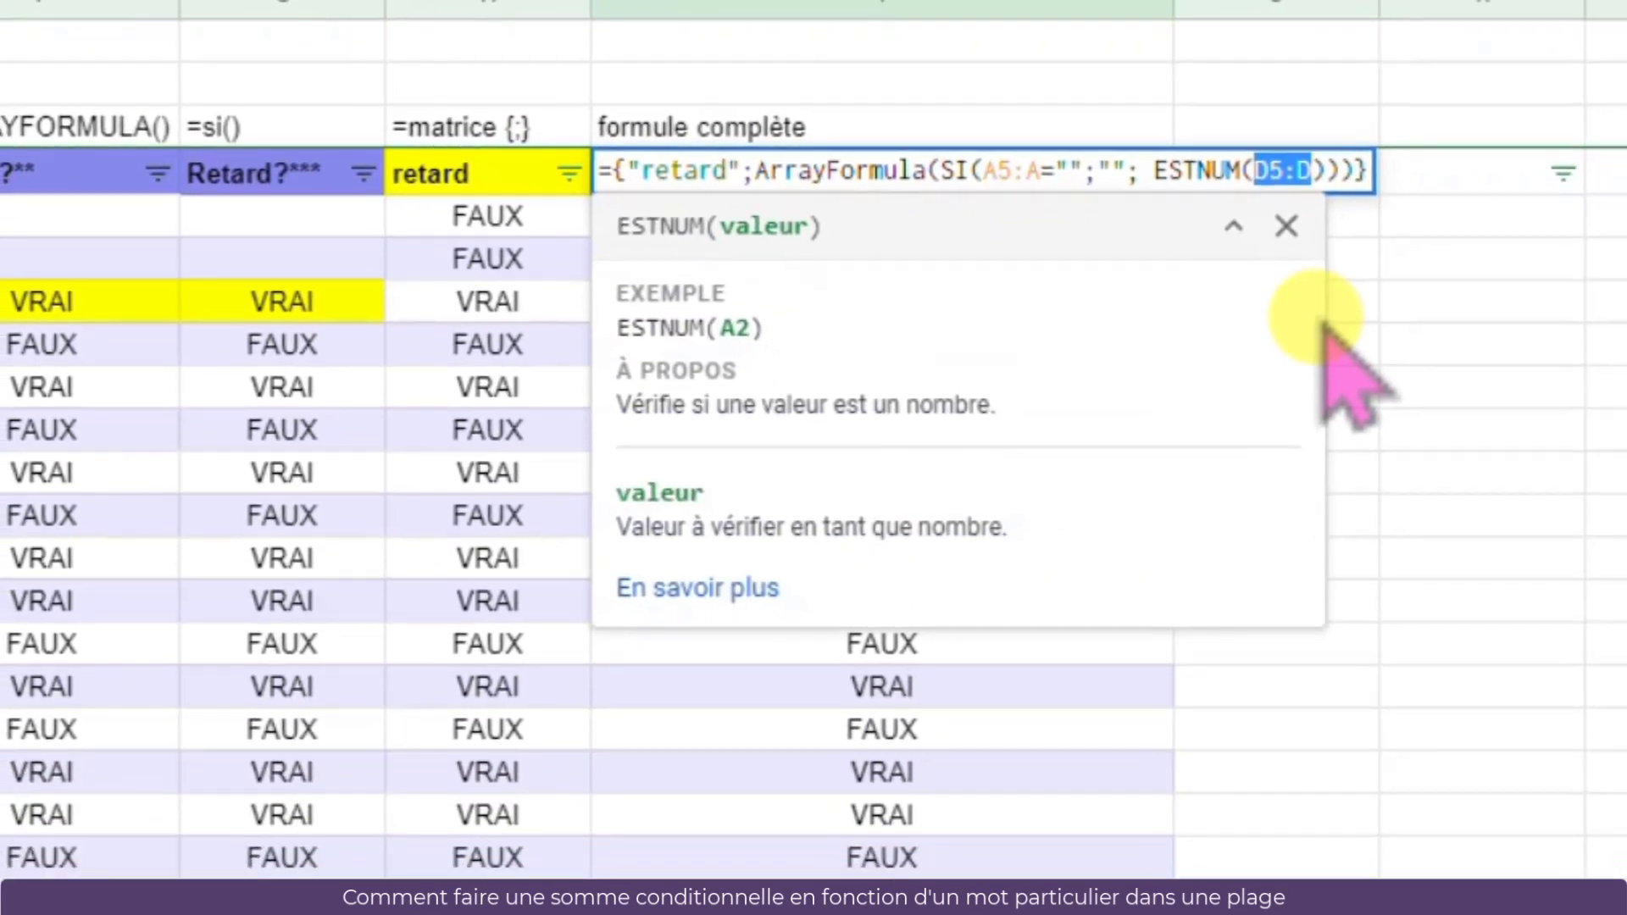
pyautogui.hotkey('ctrl', 'v')
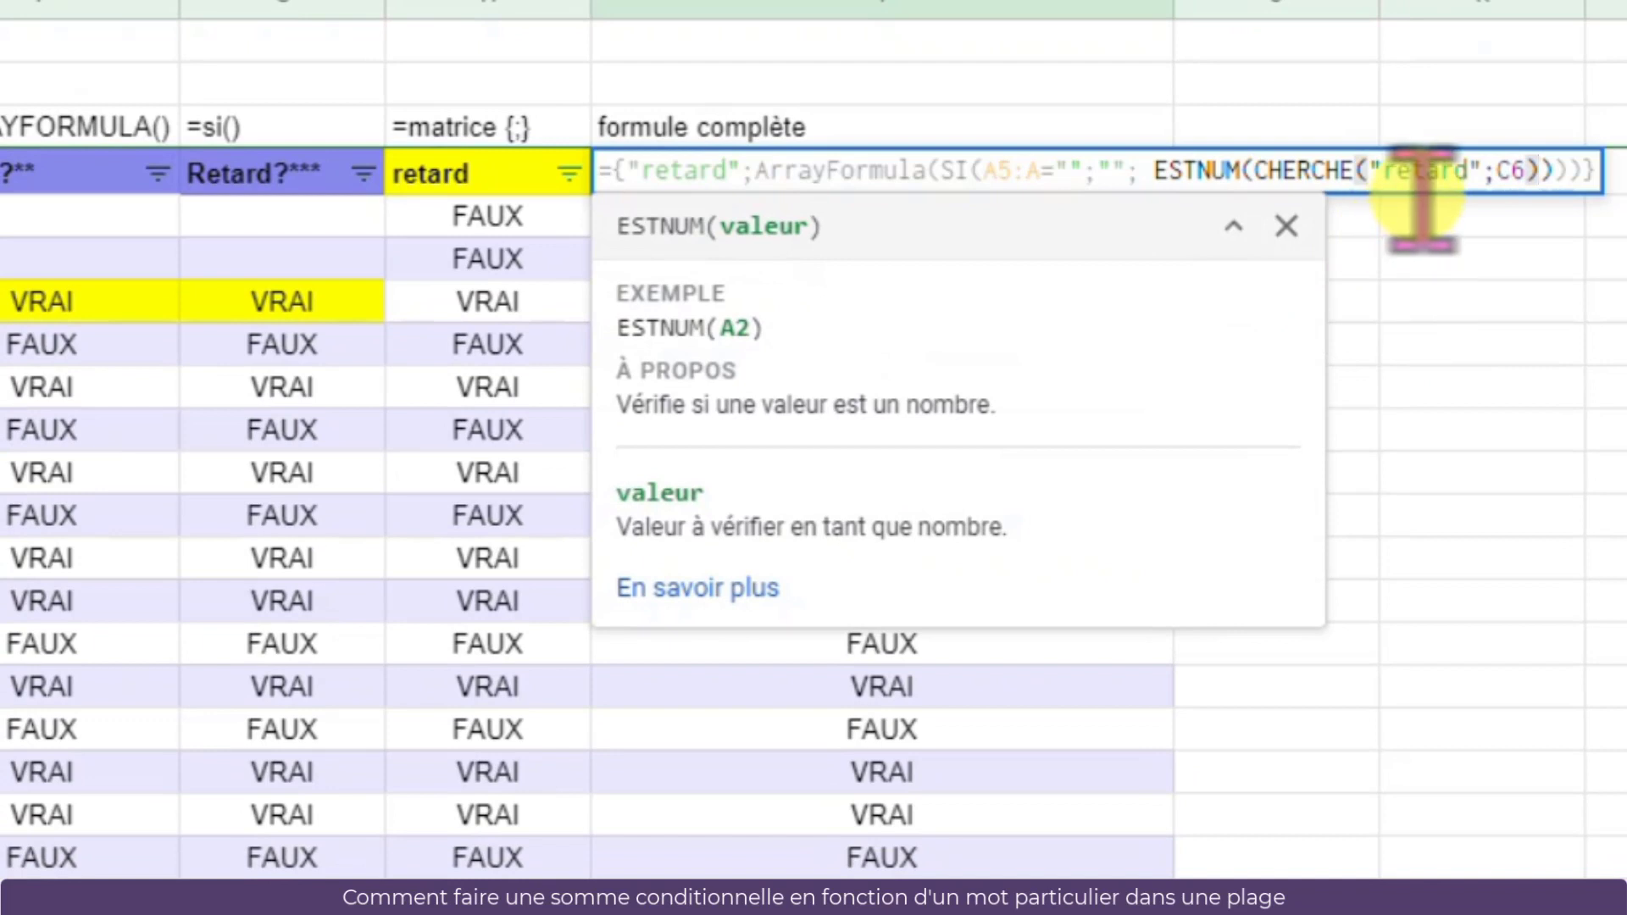
pyautogui.click(1531, 171)
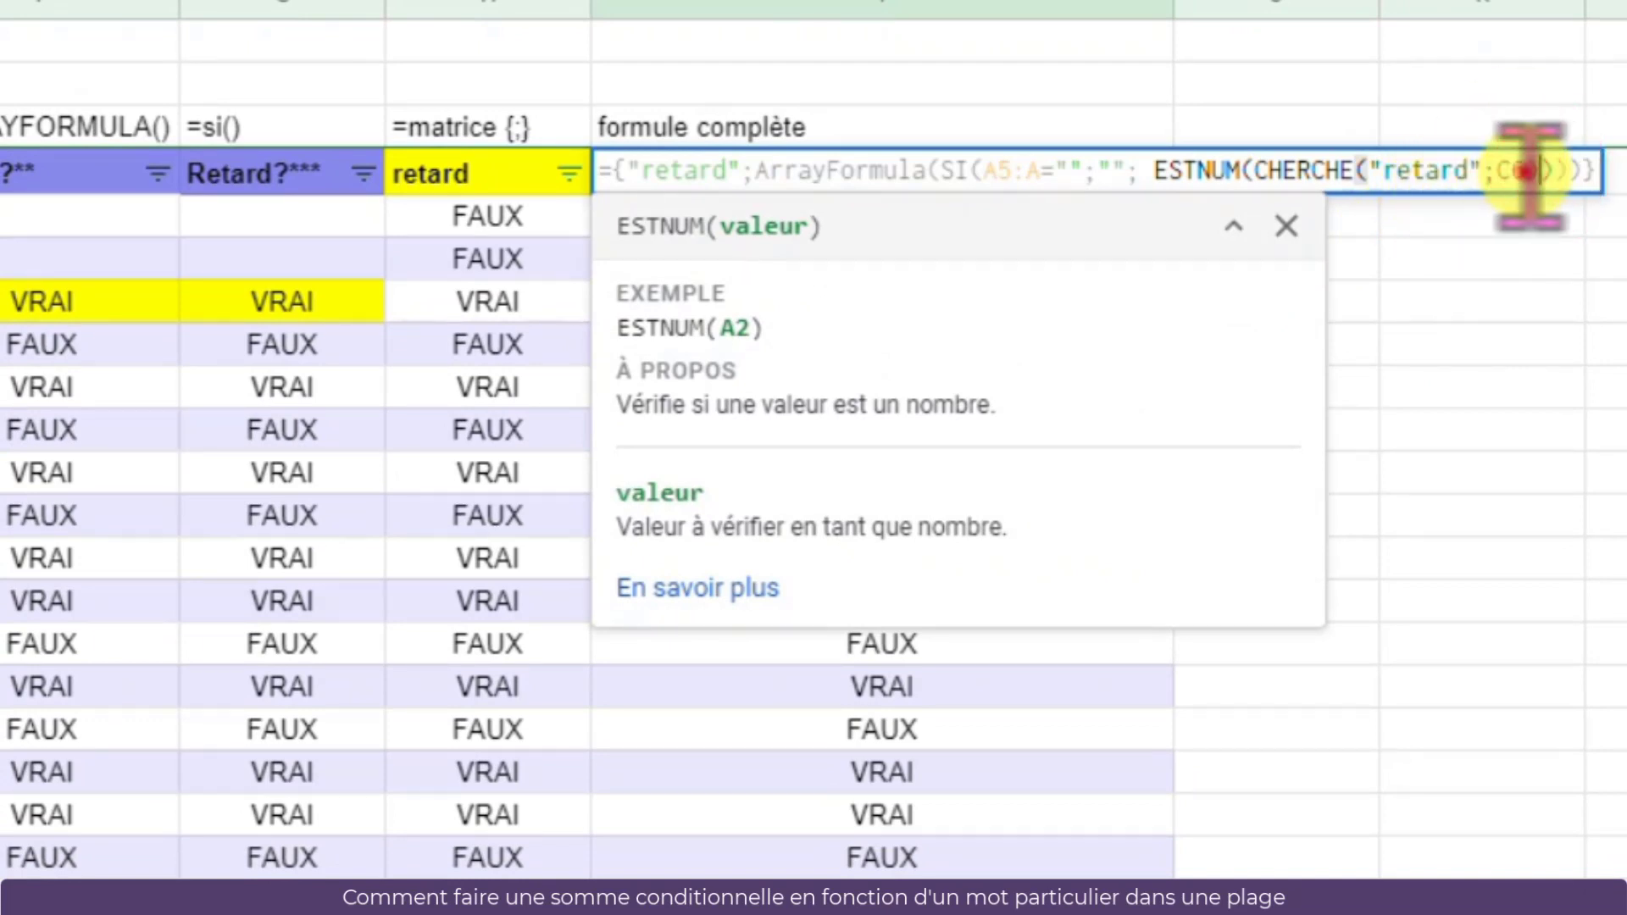
pyautogui.press('BackSpace')
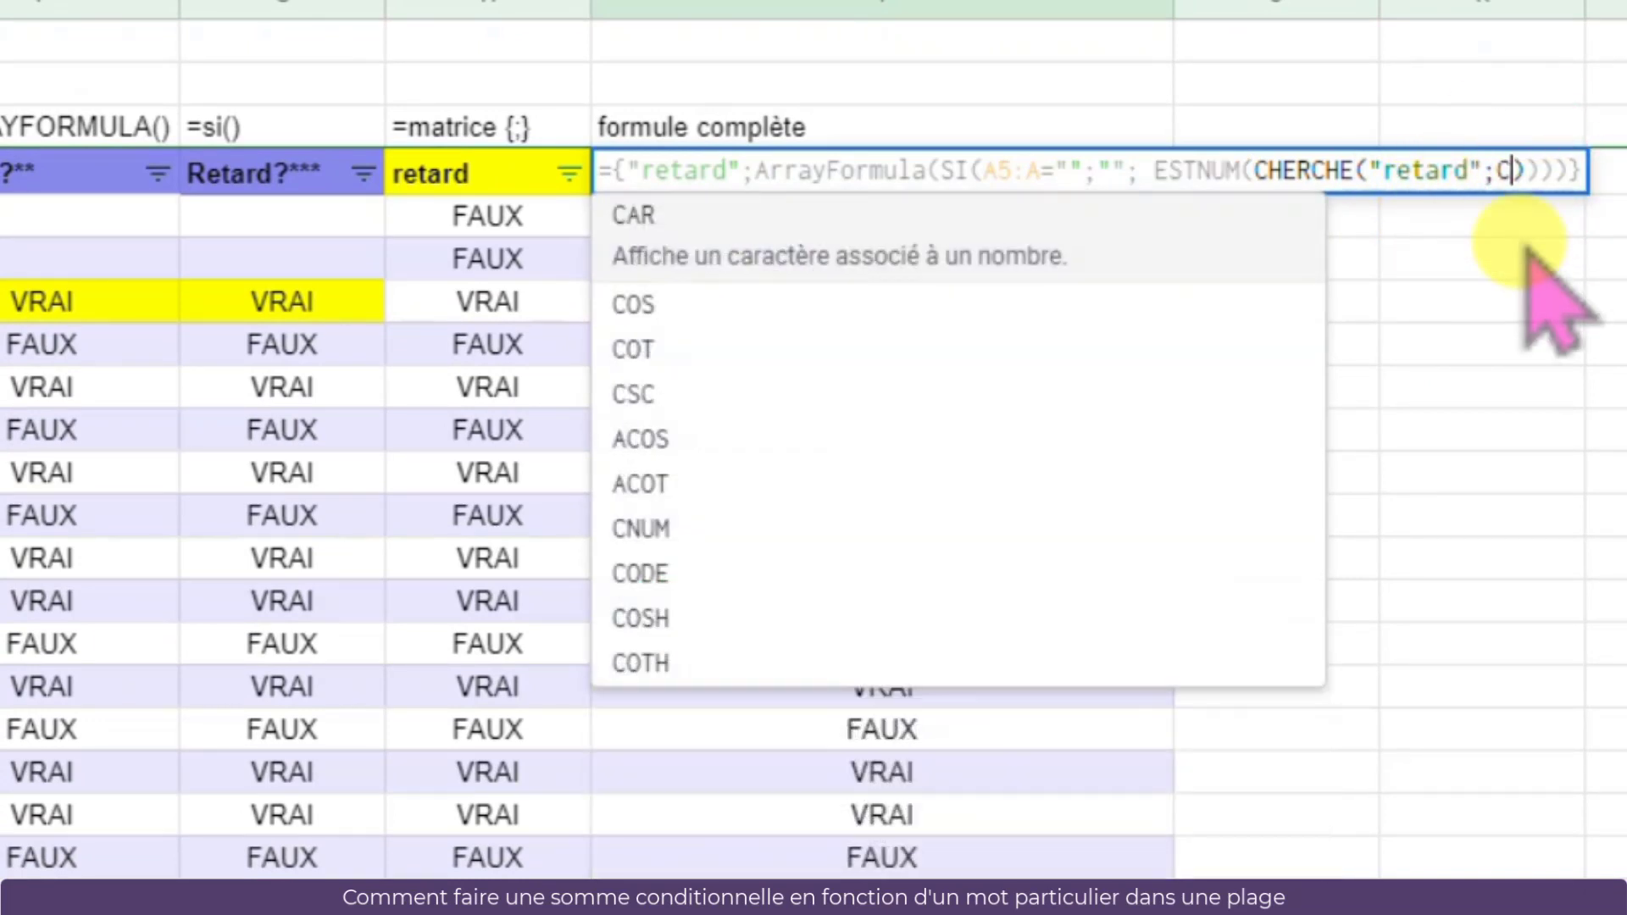
pyautogui.write('5')
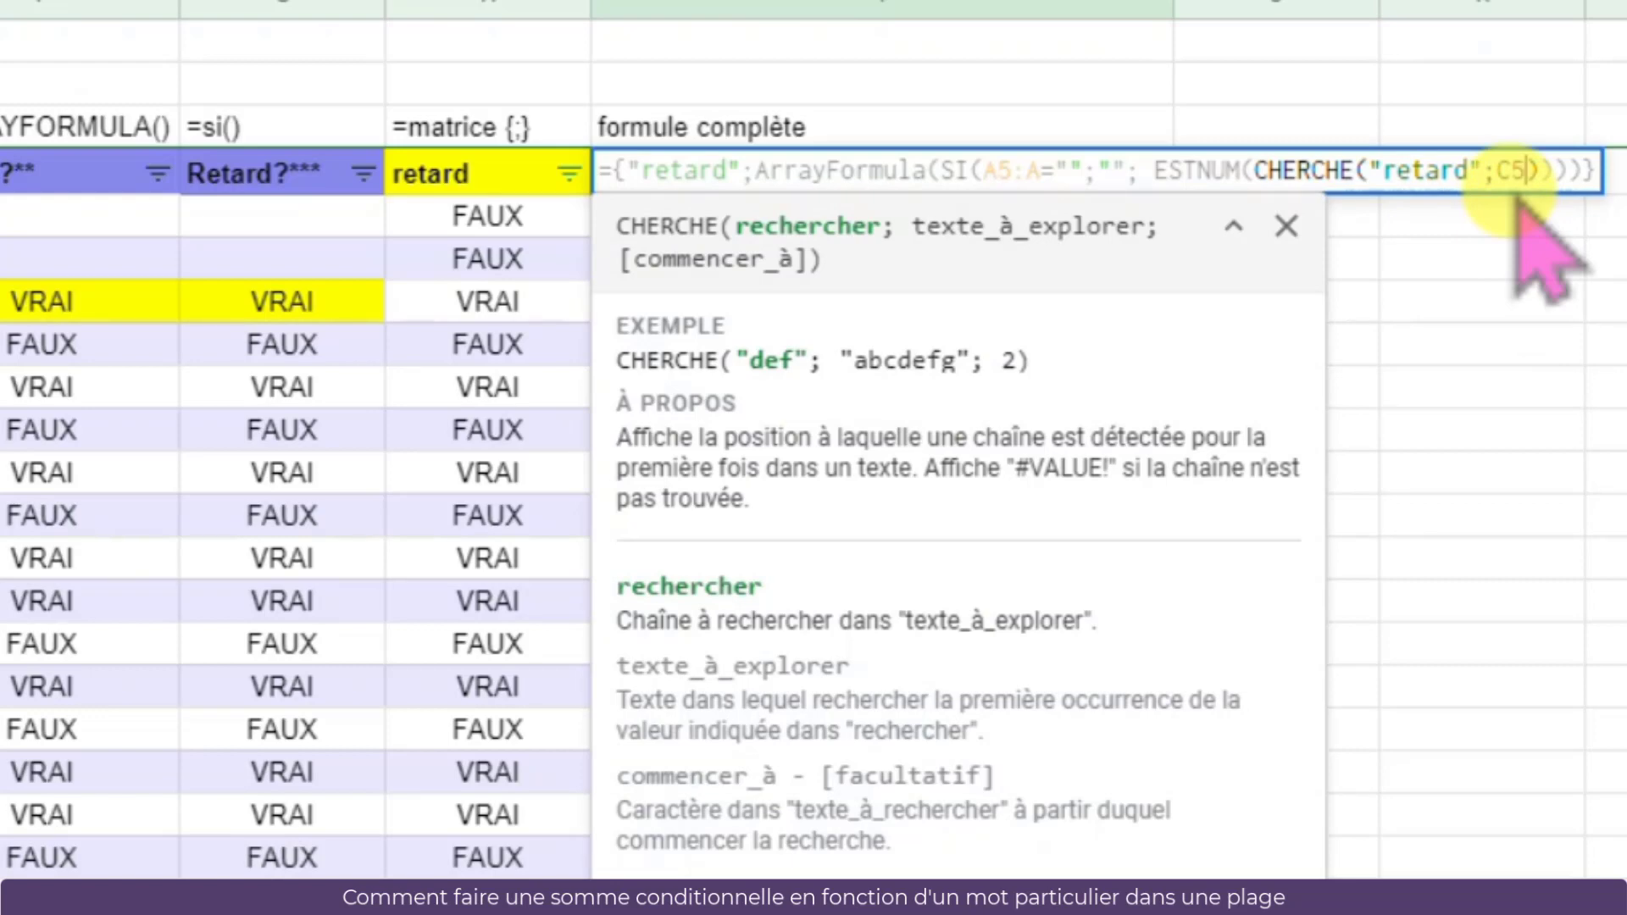
pyautogui.write(':')
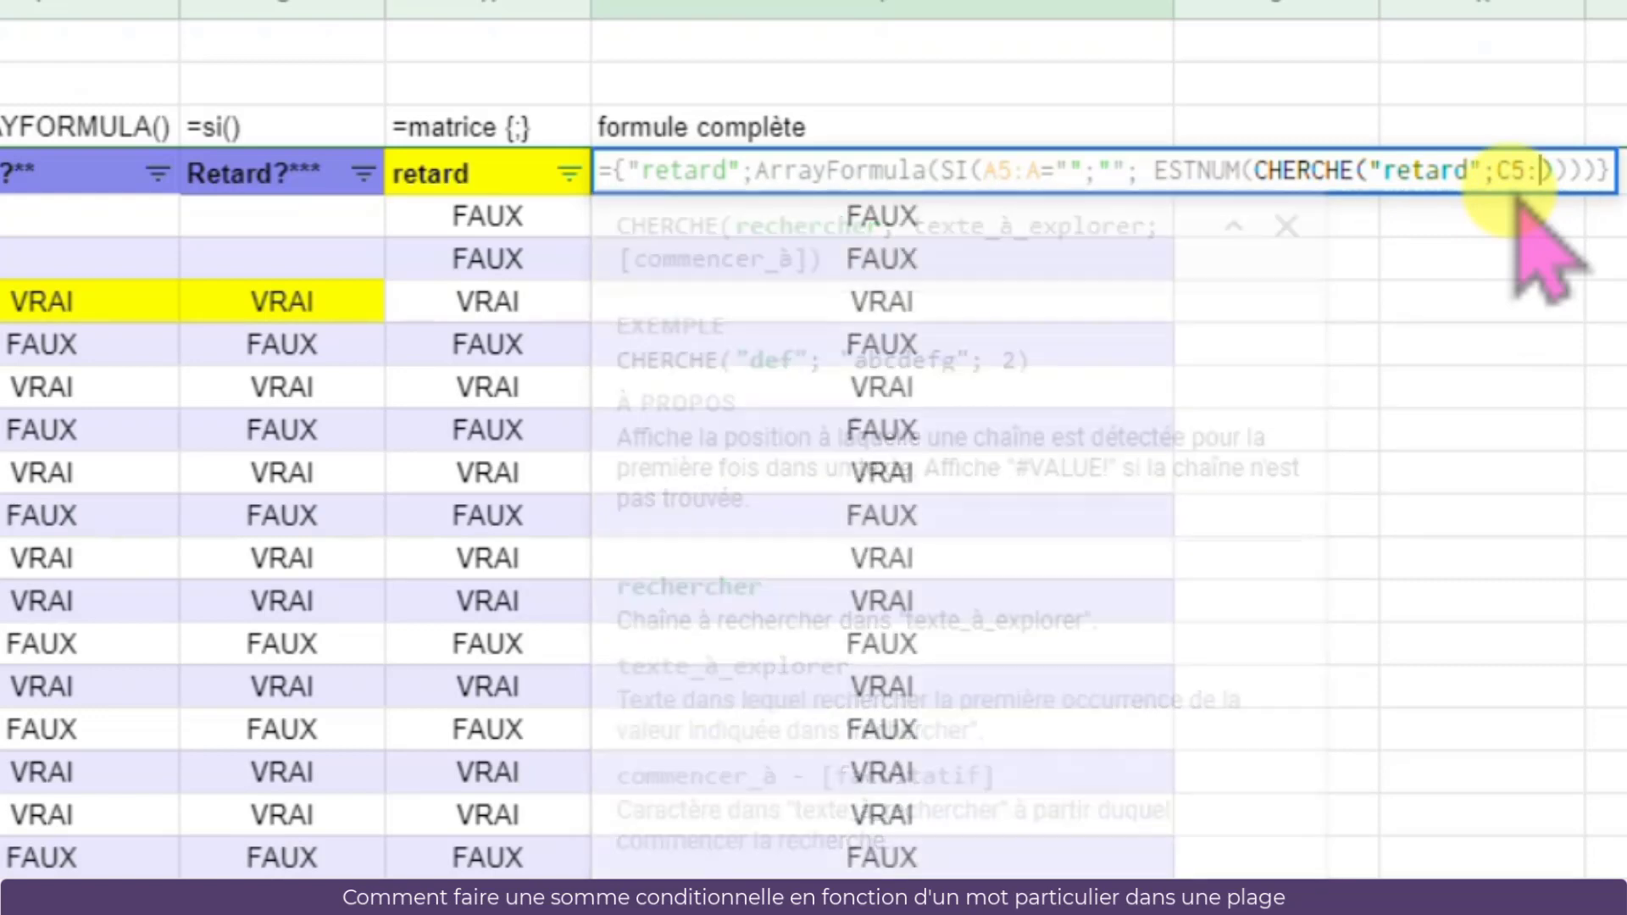
pyautogui.write('C')
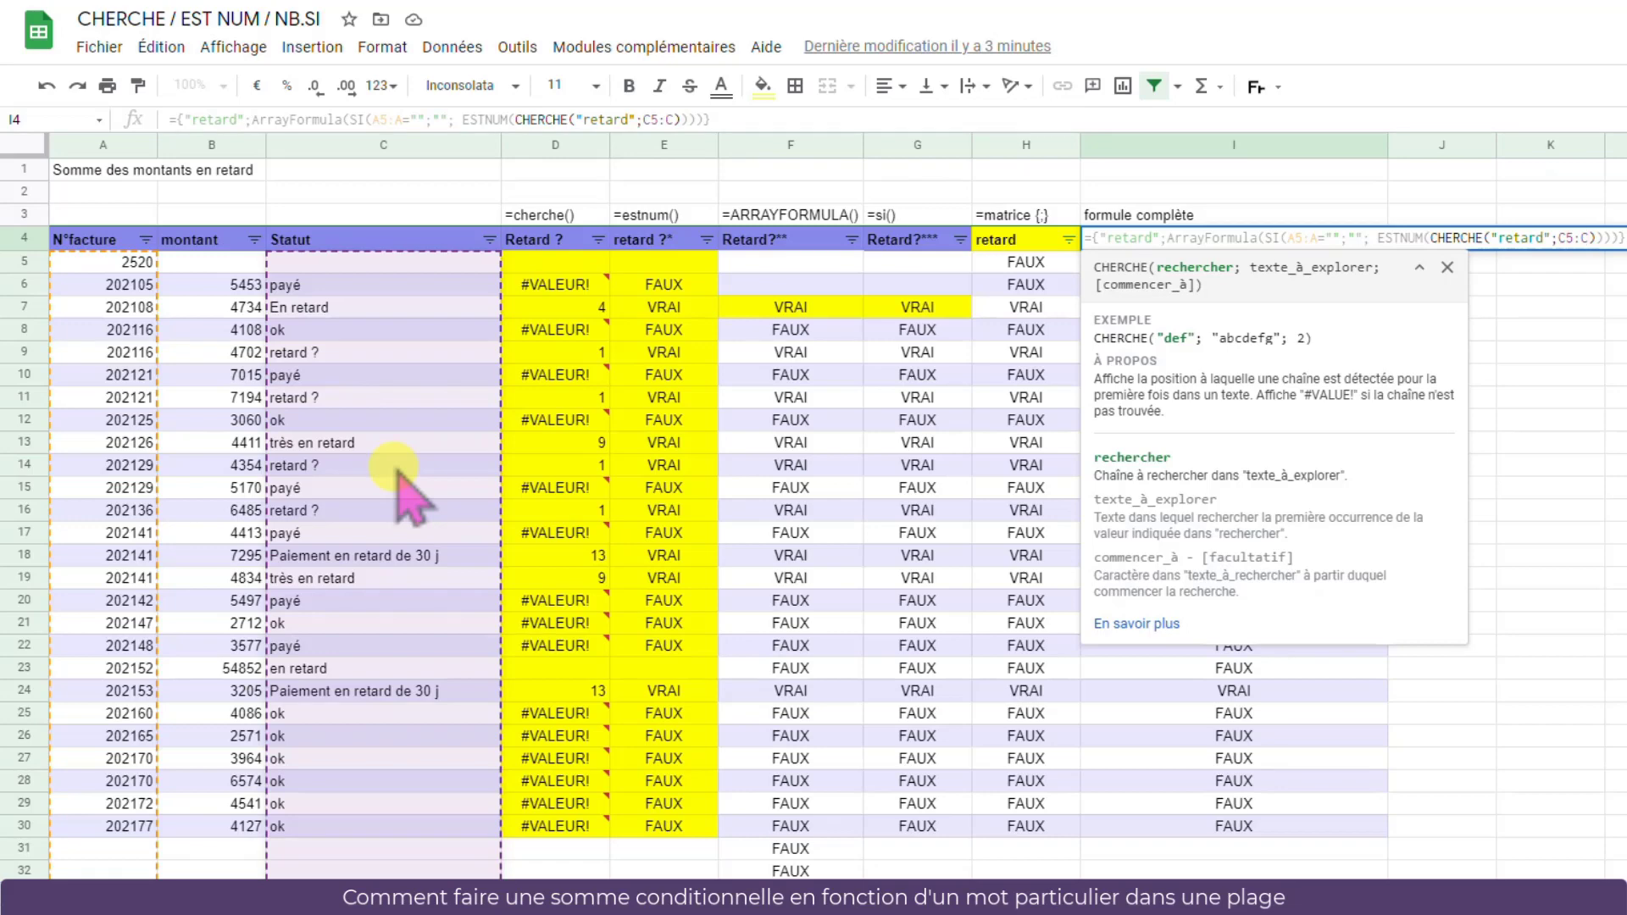
pyautogui.press('Return')
# Delete the intermediate columns D to H, keeping the complete formula column
pyautogui.moveTo(549, 149); pyautogui.dragTo(1017, 146)
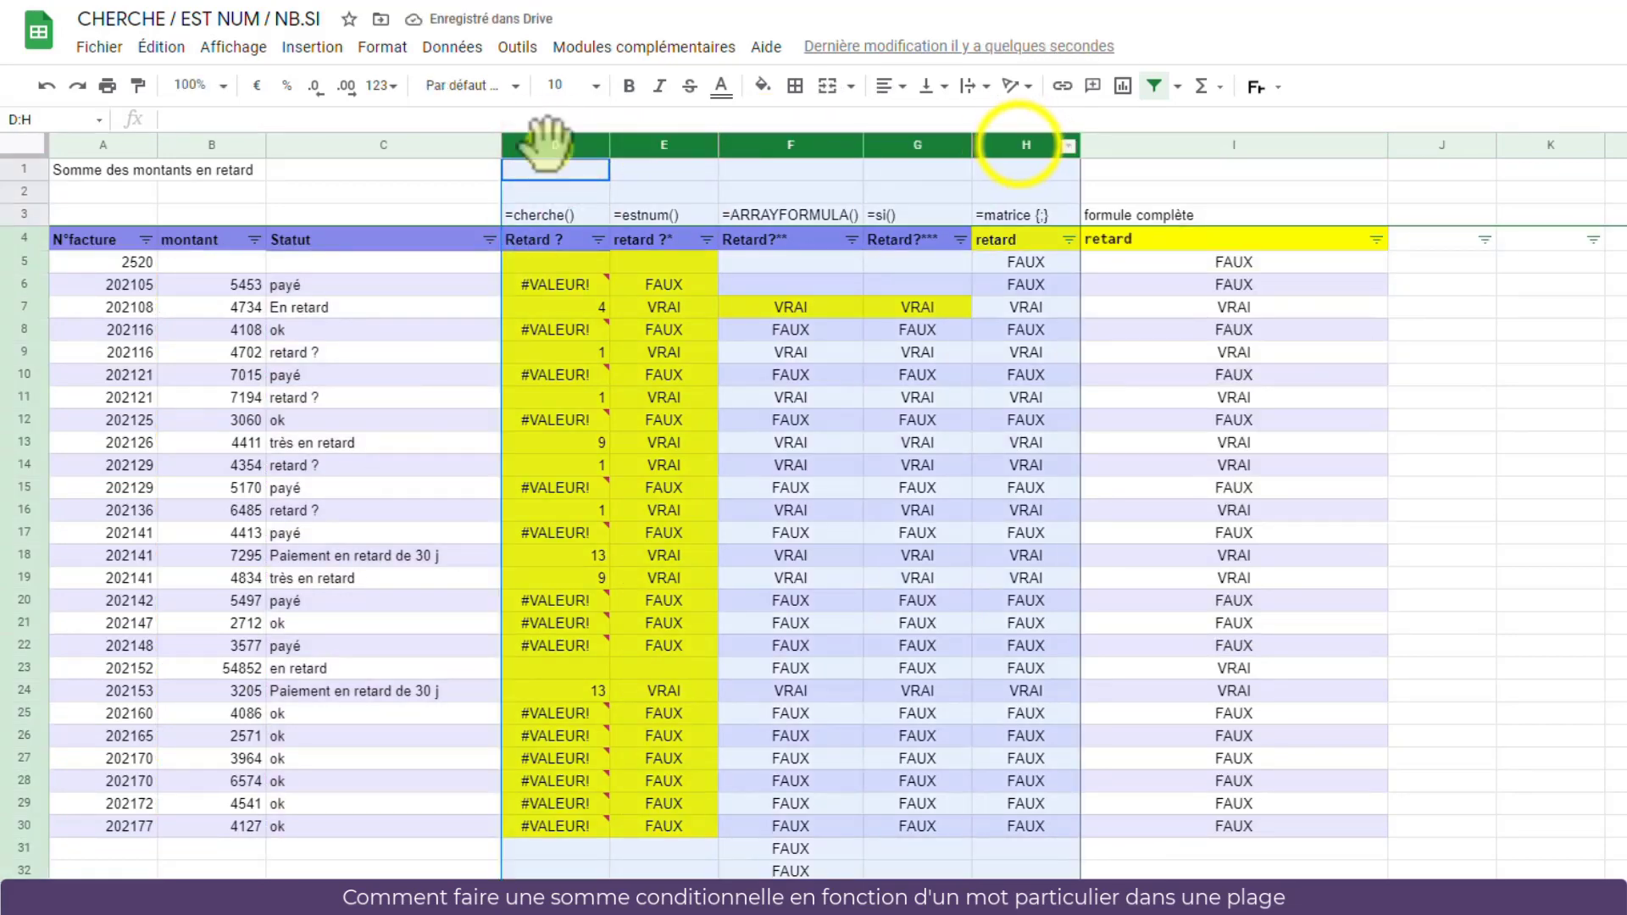
pyautogui.rightClick(1022, 139)
pyautogui.click(1046, 303)
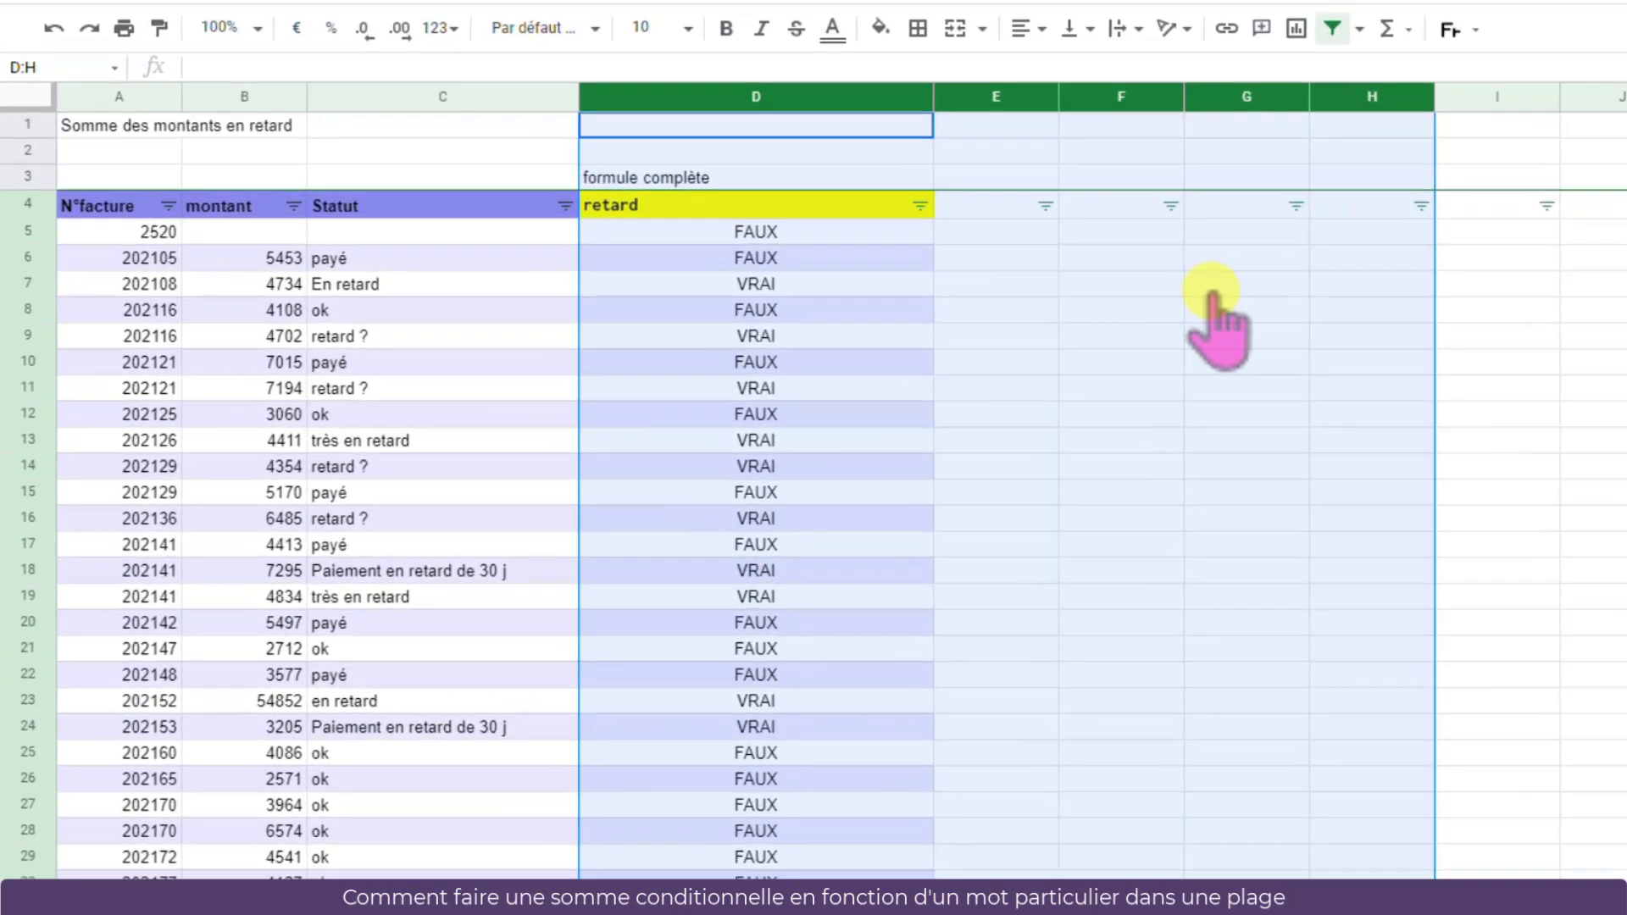
pyautogui.click(1212, 289)
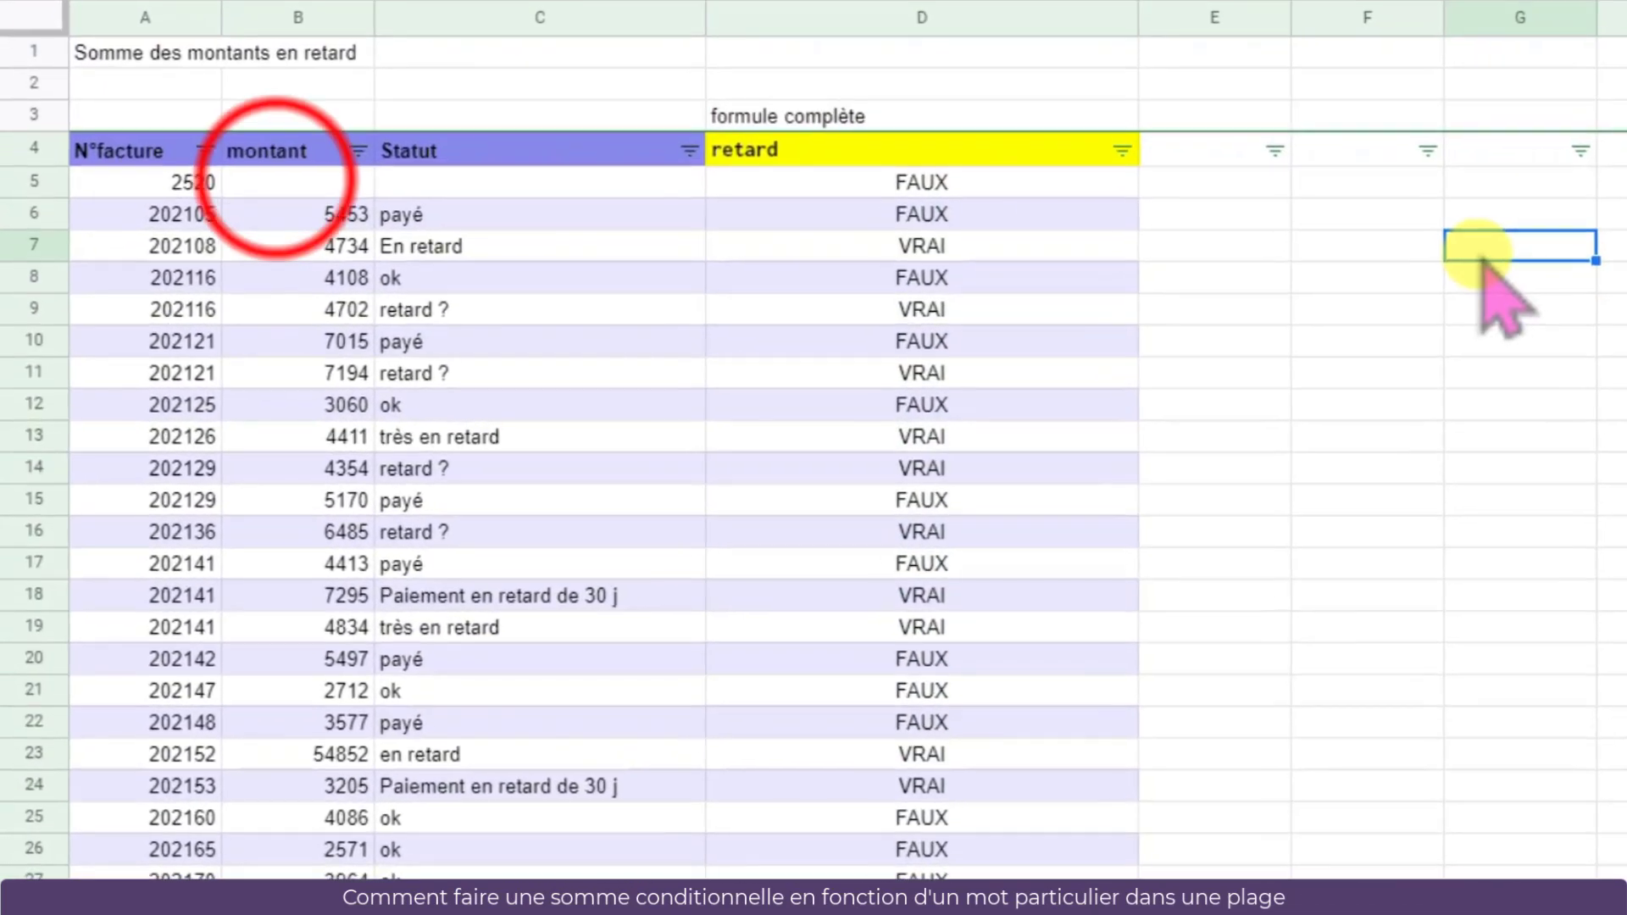
# Complete the row of invoice 2520 with montant 5689 and Statut "retard très urgent", and check its result in D5
pyautogui.click(224, 231)
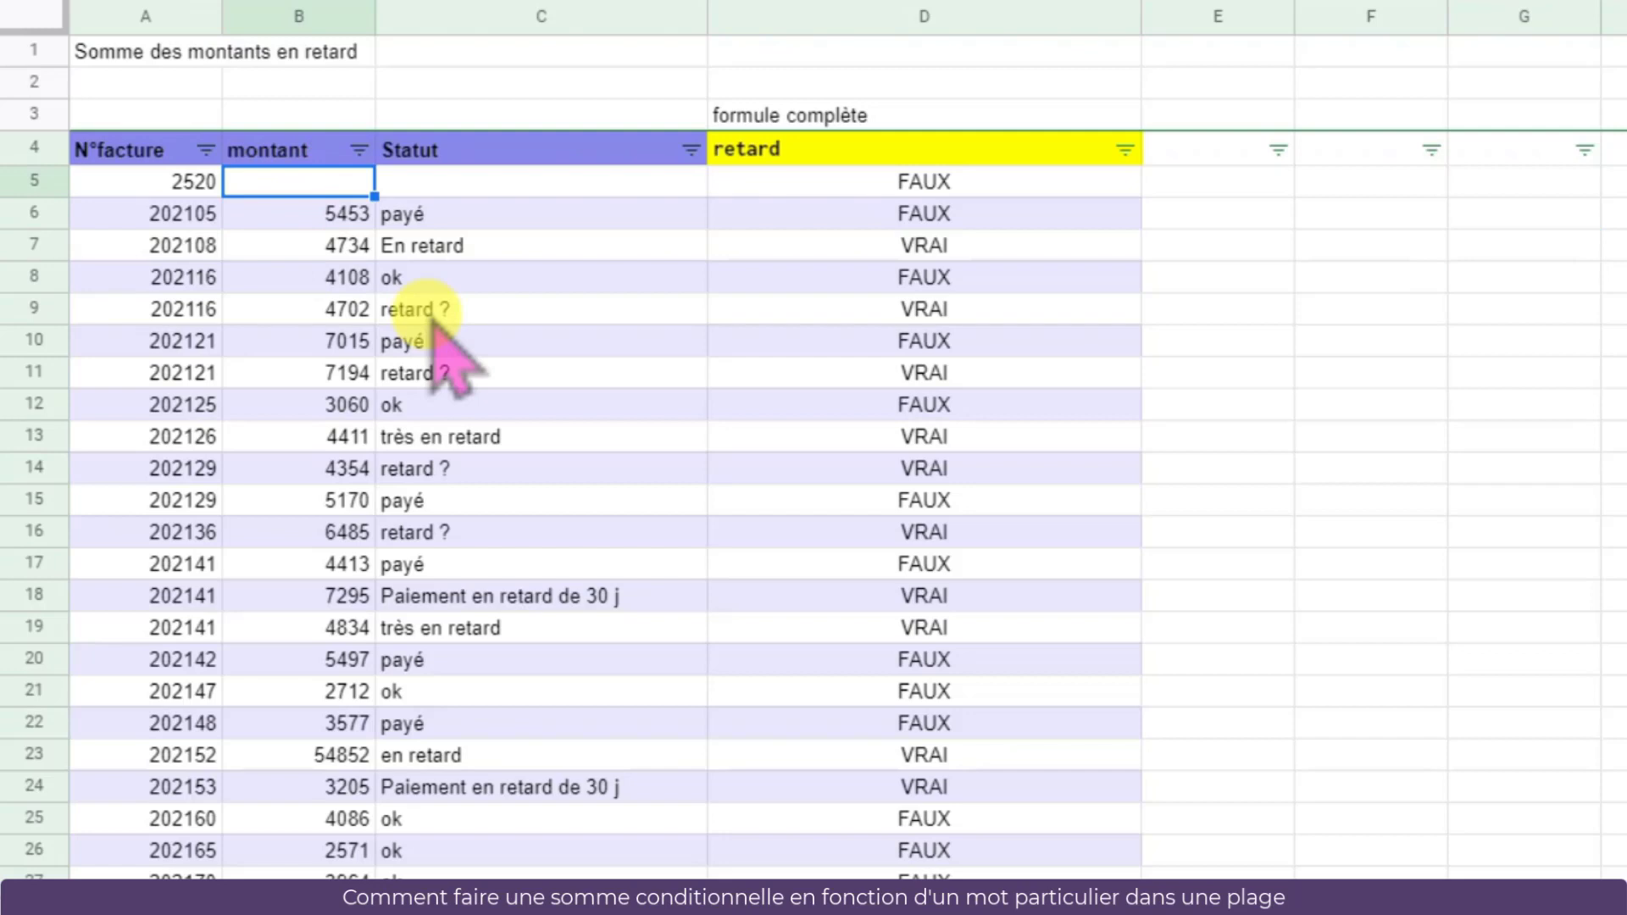
pyautogui.write('5689')
pyautogui.press('Tab')
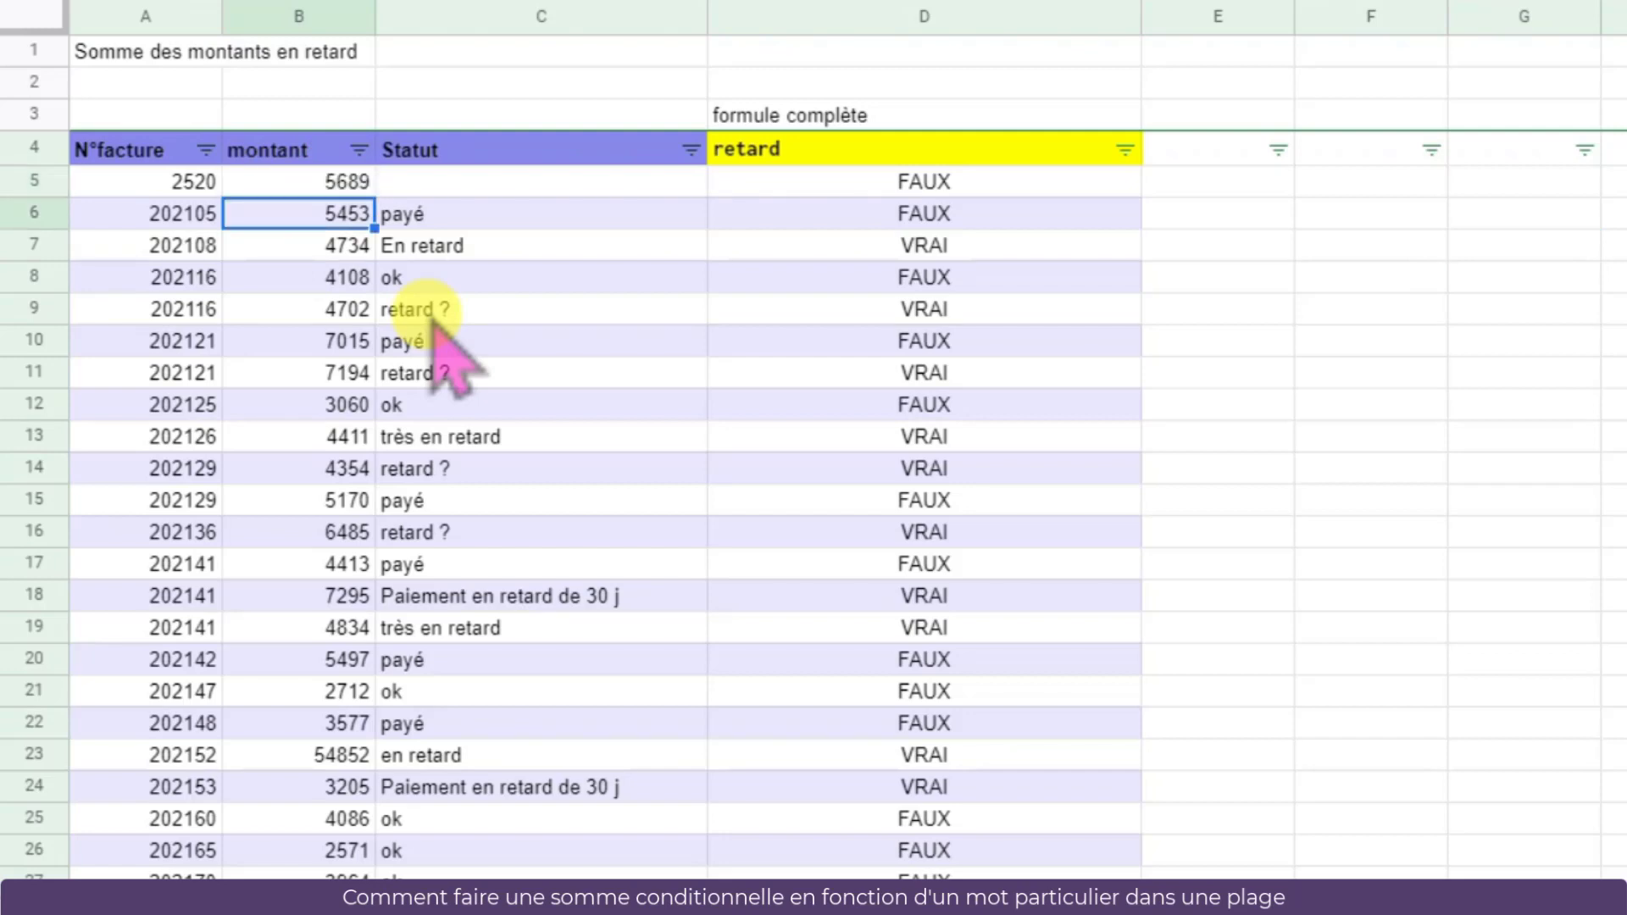
pyautogui.write('r')
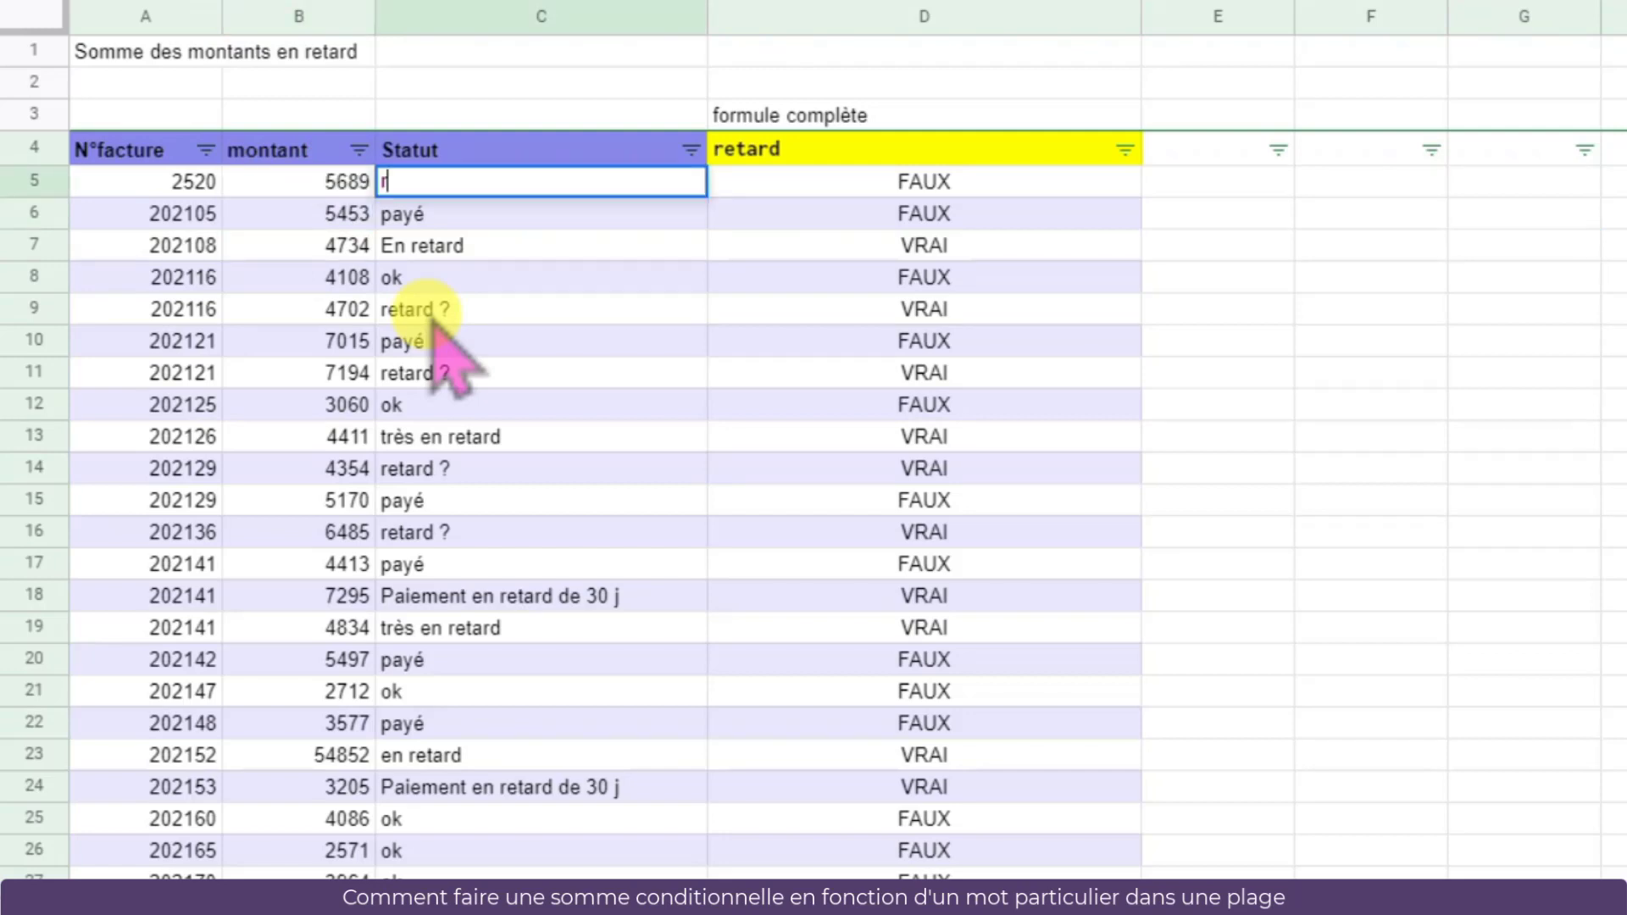
pyautogui.write('etard très urgent')
pyautogui.press('Return')
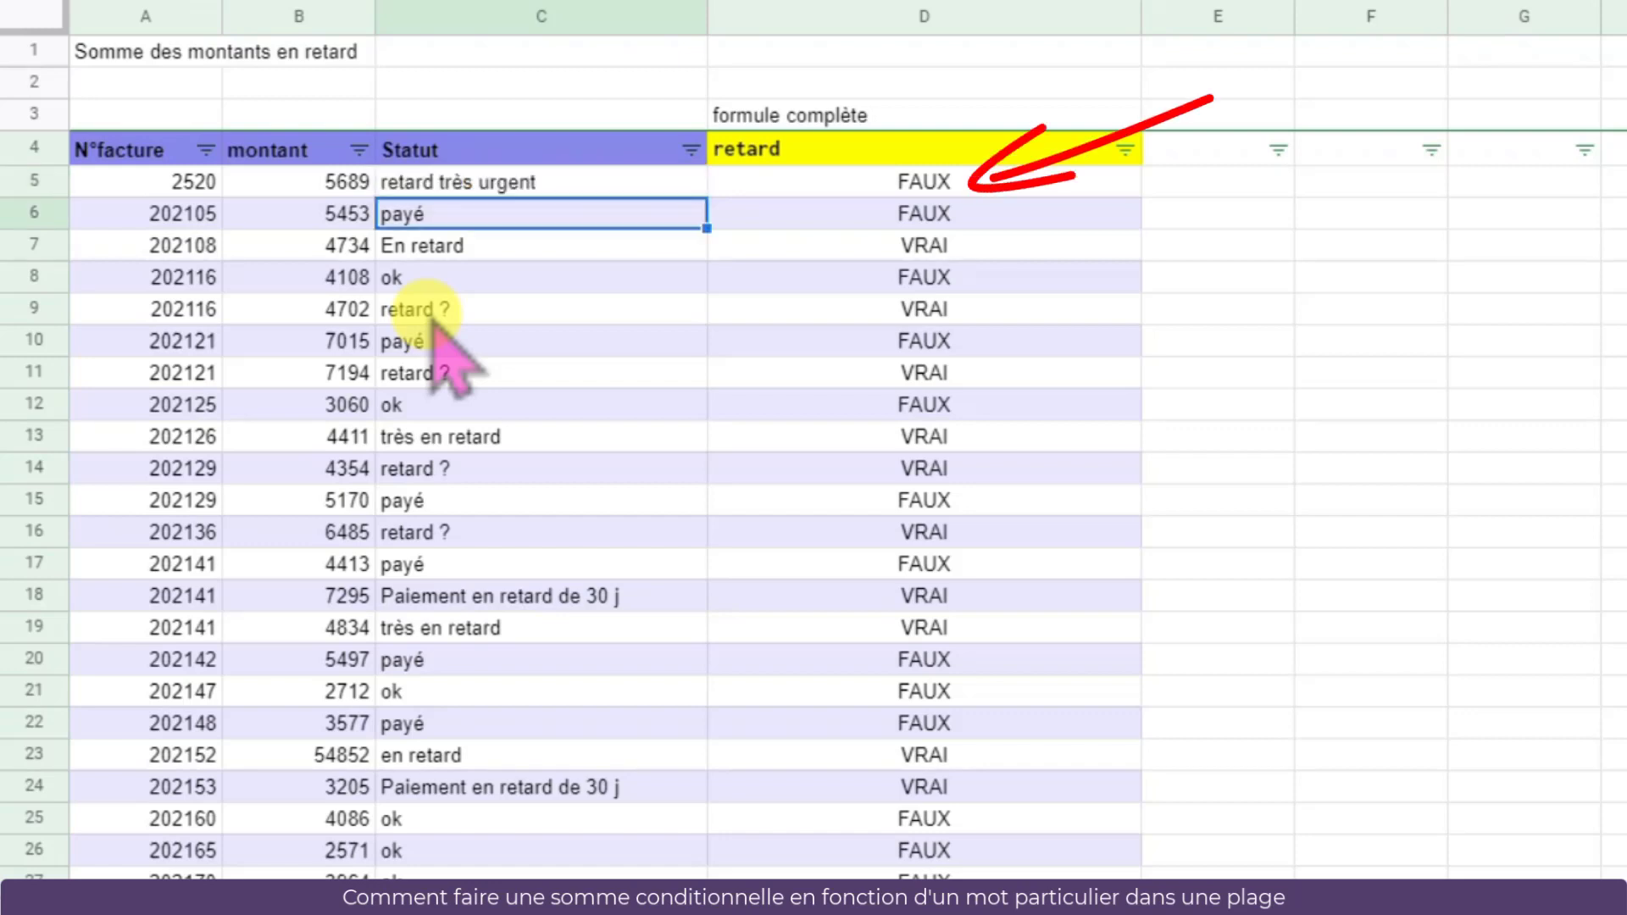
pyautogui.click(931, 181)
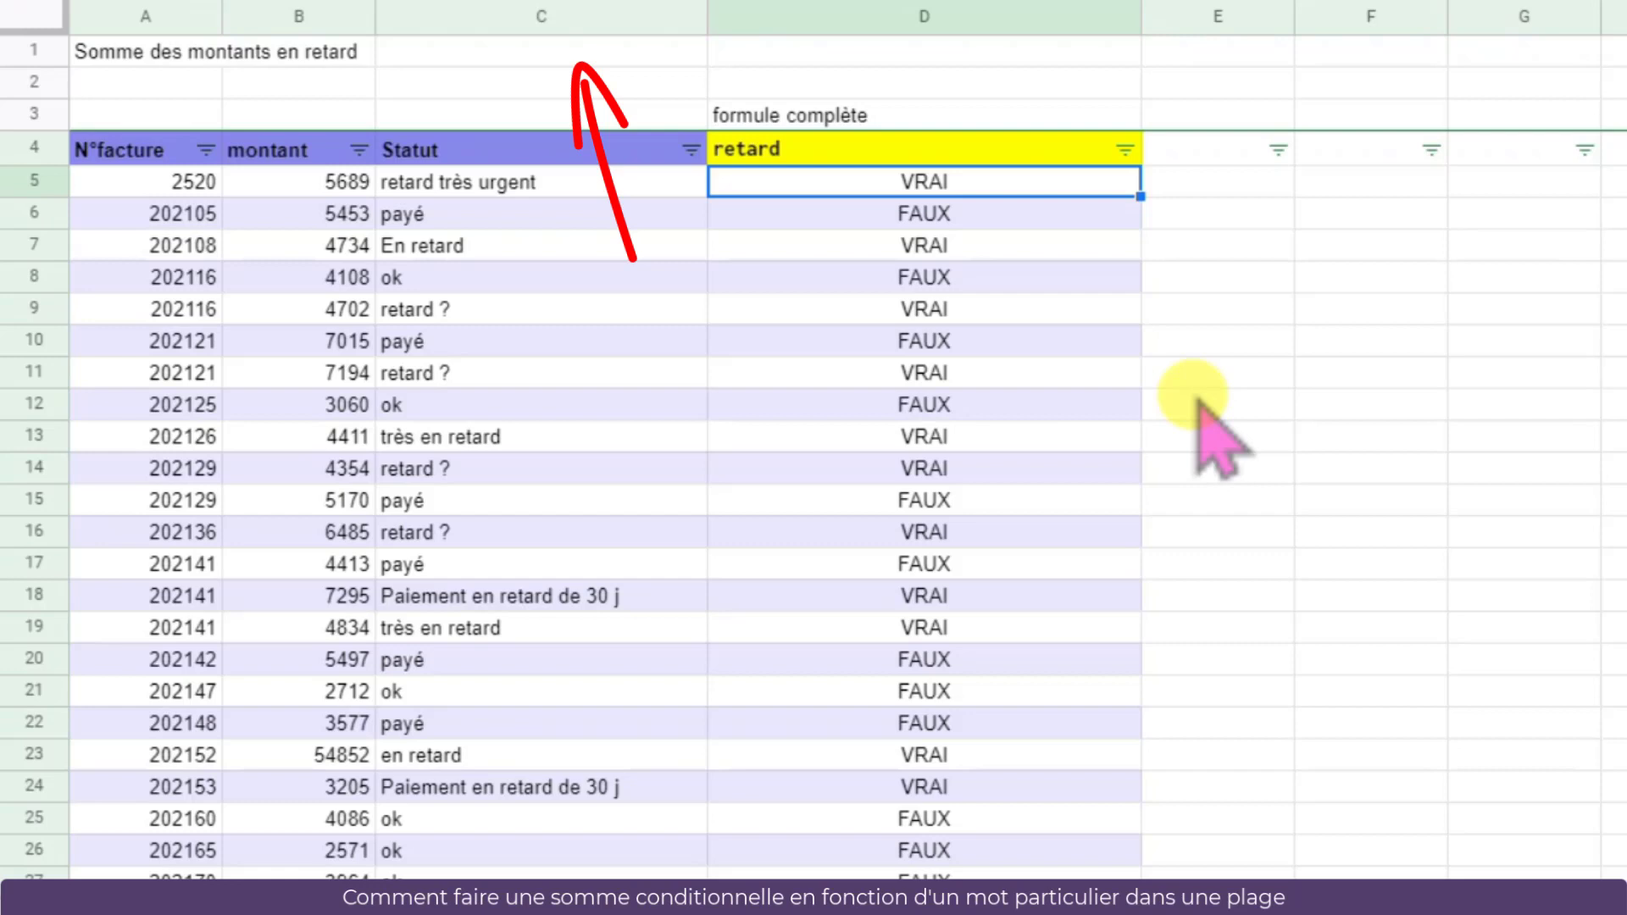
# Start a SOMME.SI formula in C1, beside "Somme des montants en retard", with the open-ended retard column D4:D as its test range
pyautogui.click(412, 52)
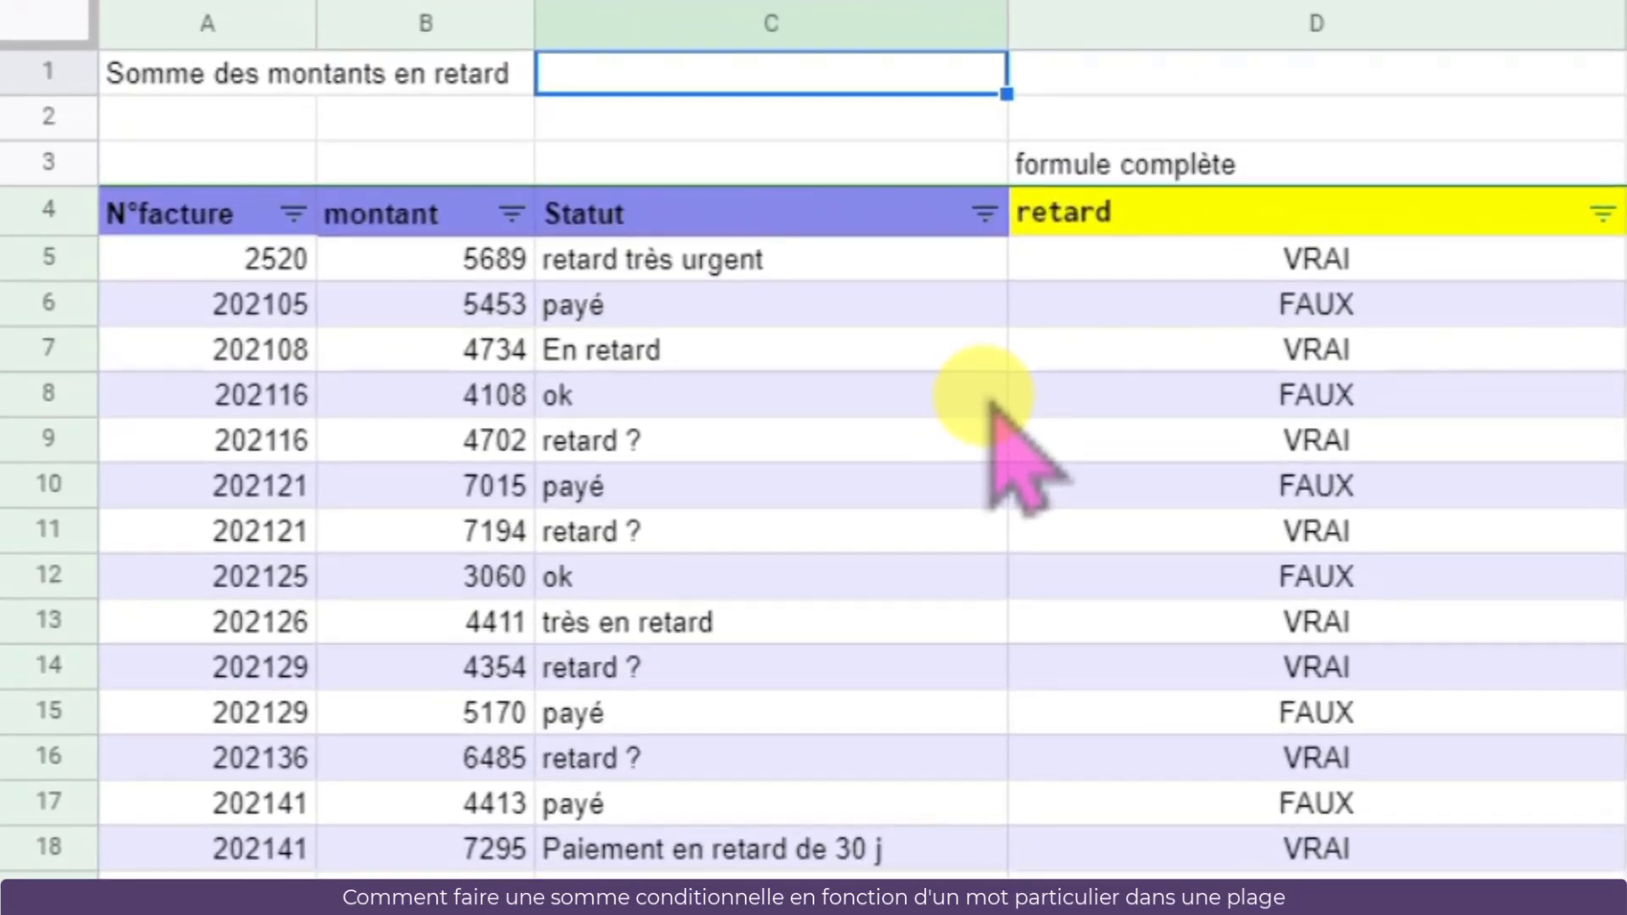
pyautogui.write('=')
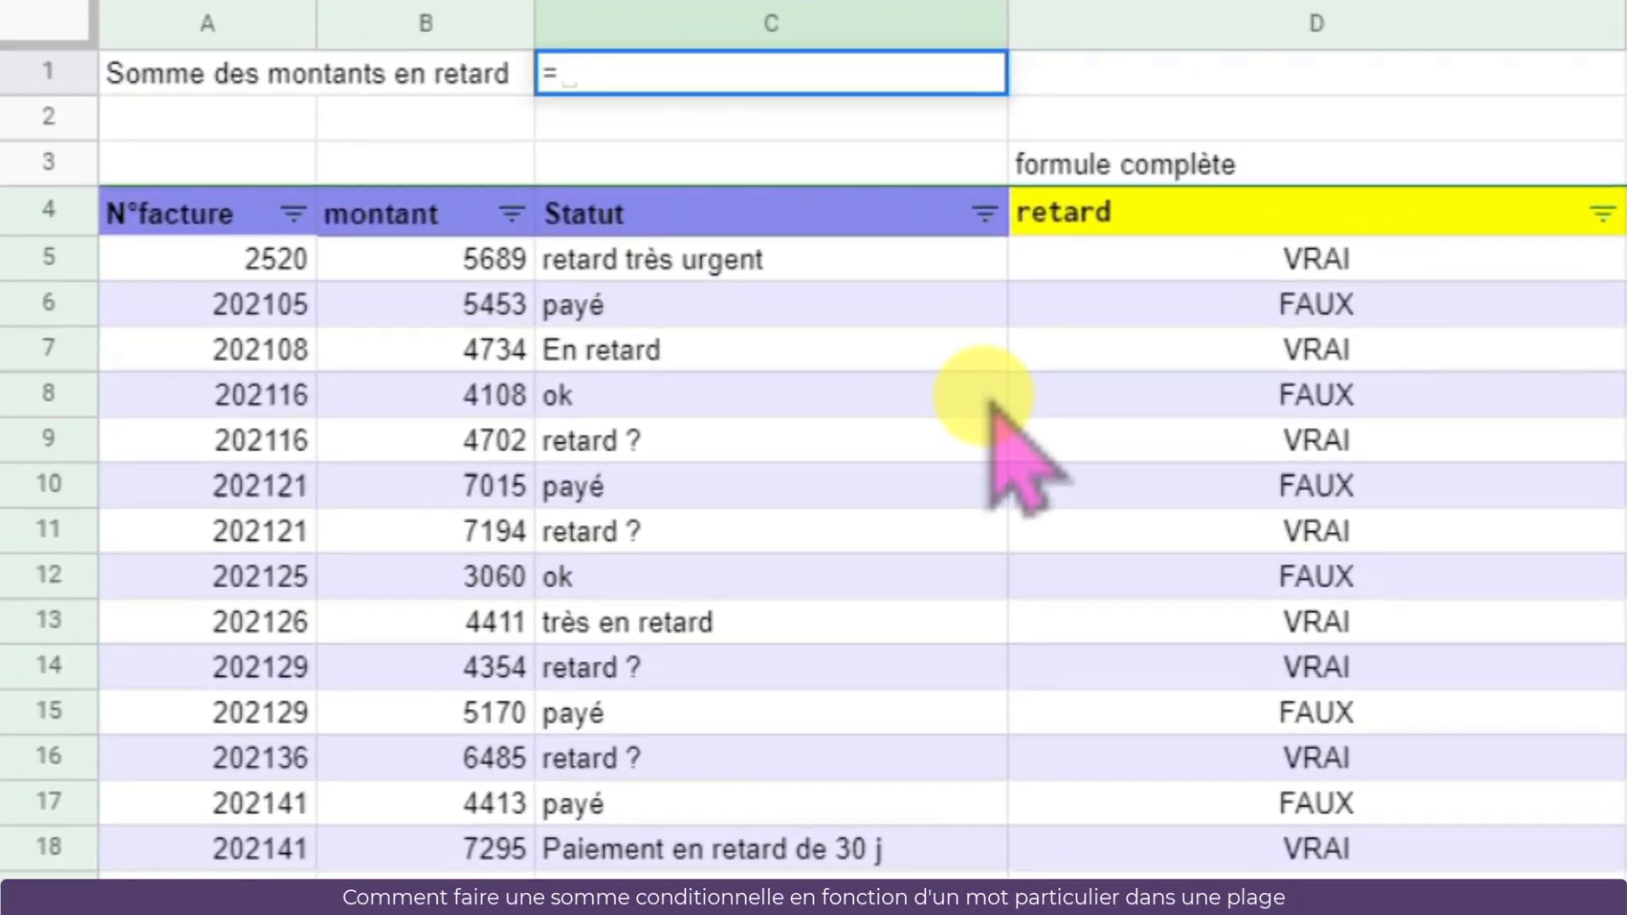
pyautogui.write('somme.')
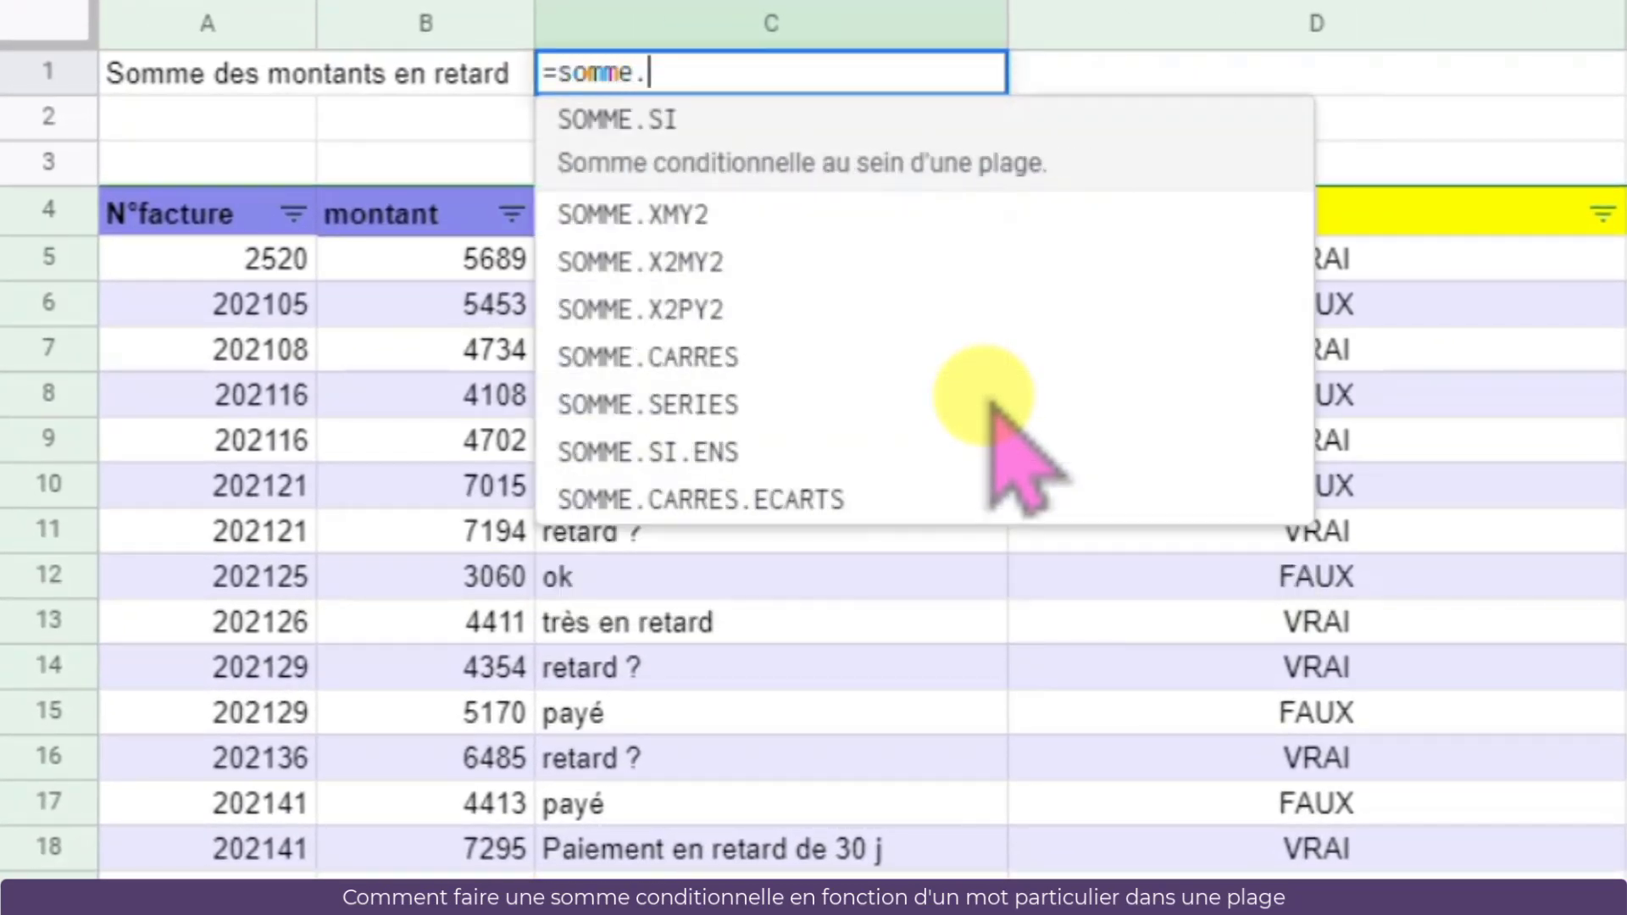
pyautogui.write('si(')
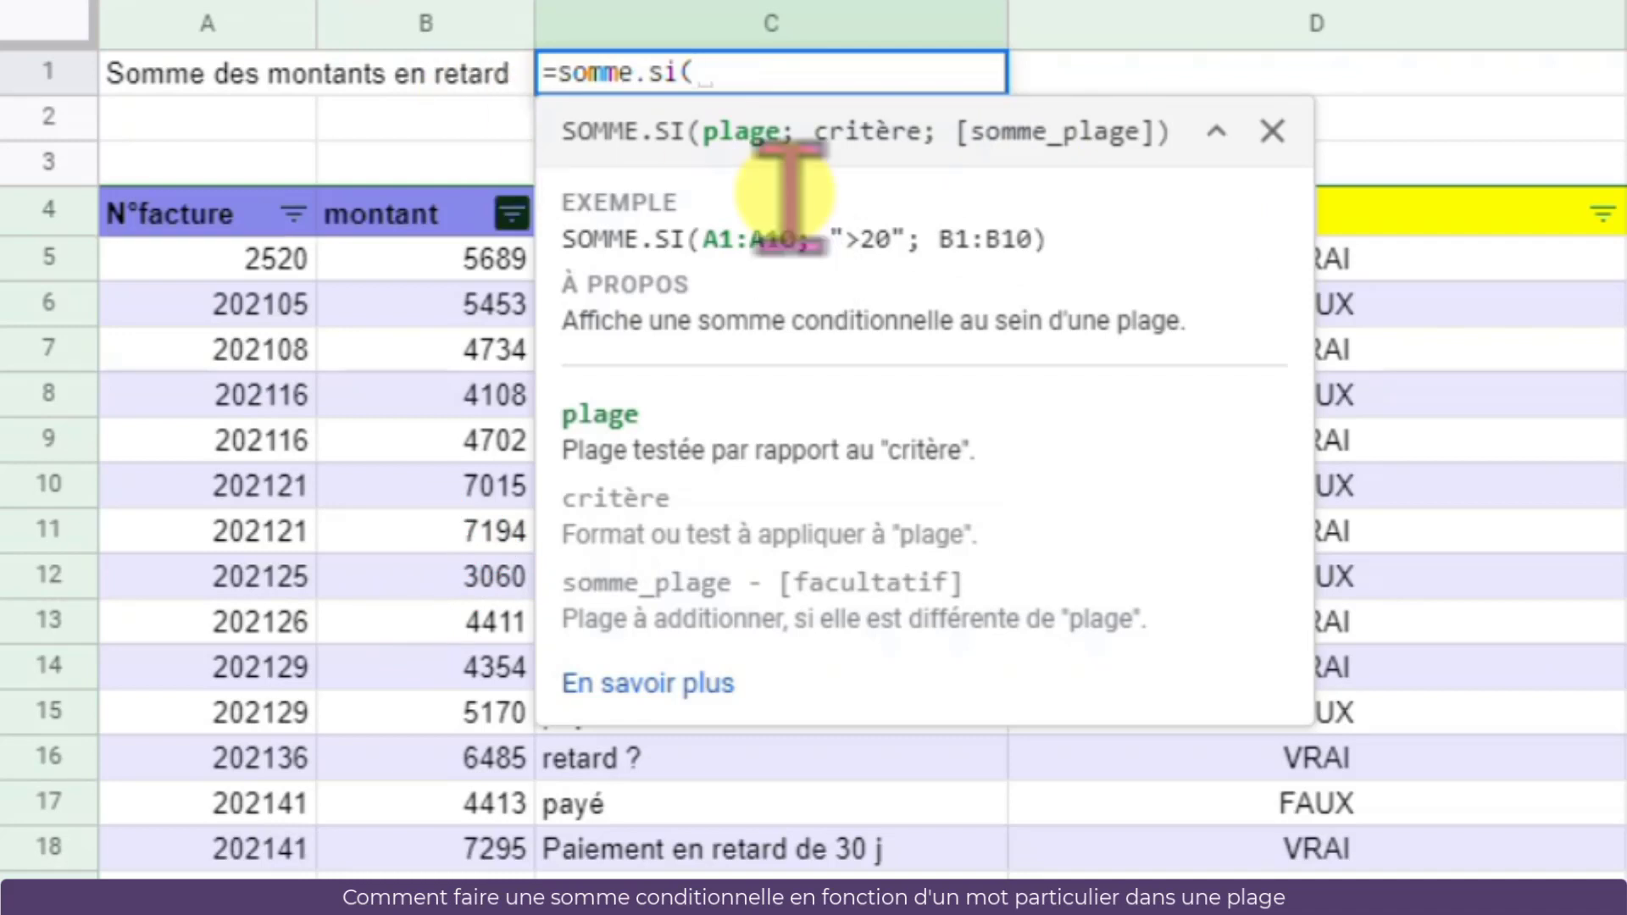
pyautogui.moveTo(1445, 212); pyautogui.dragTo(1490, 584)
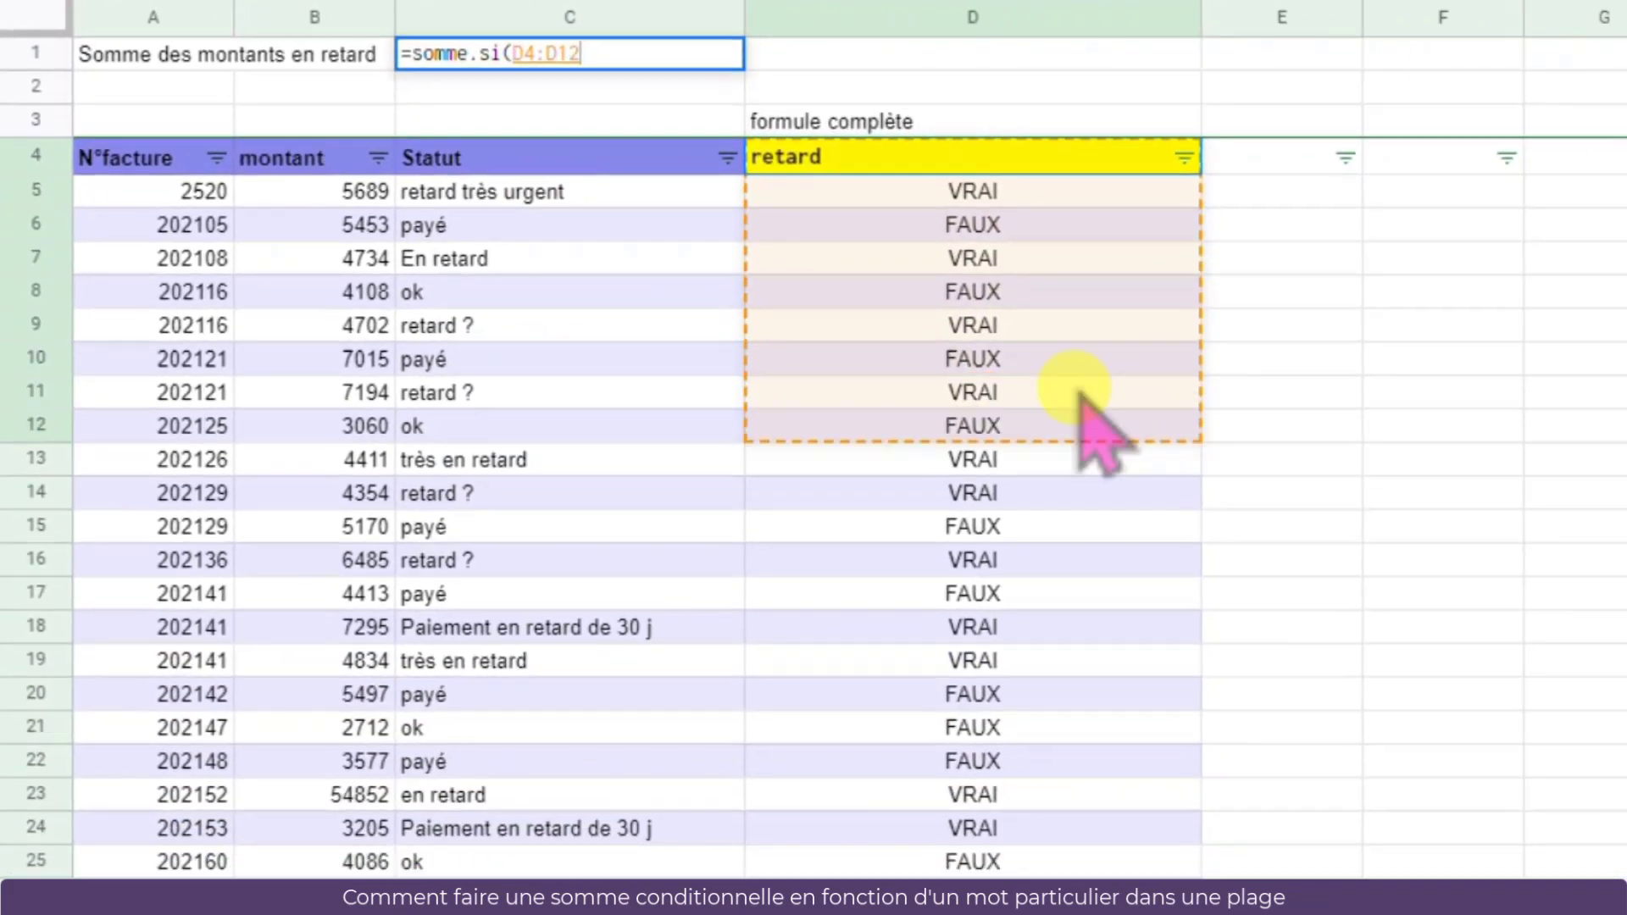
pyautogui.moveTo(1080, 391); pyautogui.dragTo(1116, 829)
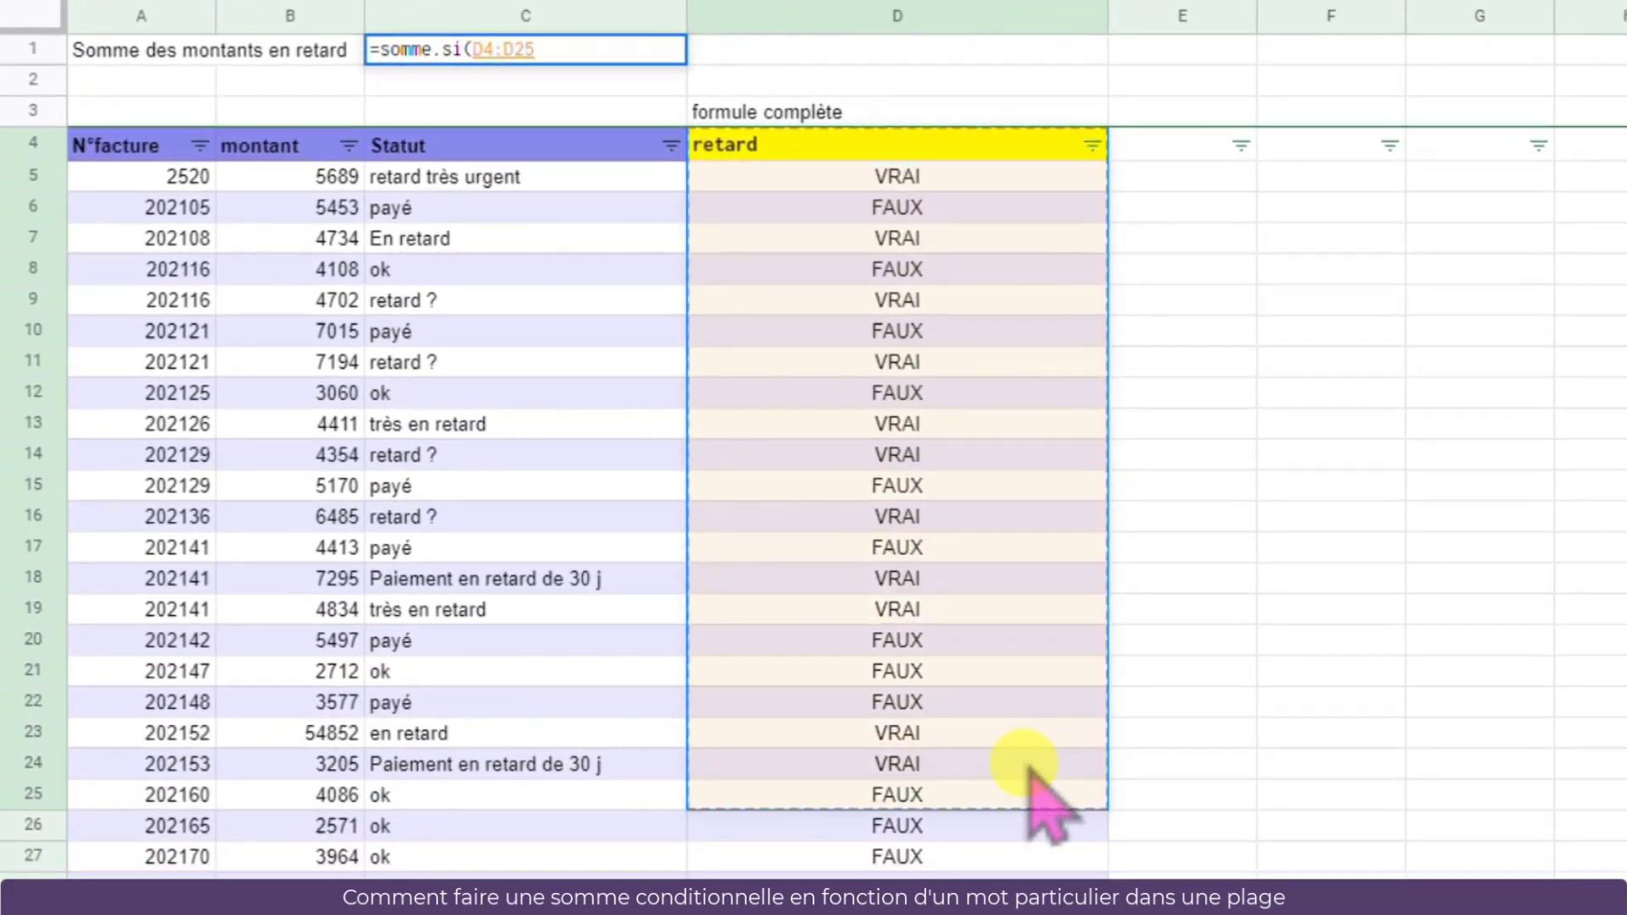
pyautogui.moveTo(1028, 767); pyautogui.dragTo(1028, 767)
pyautogui.press('BackSpace')
pyautogui.press('BackSpace')
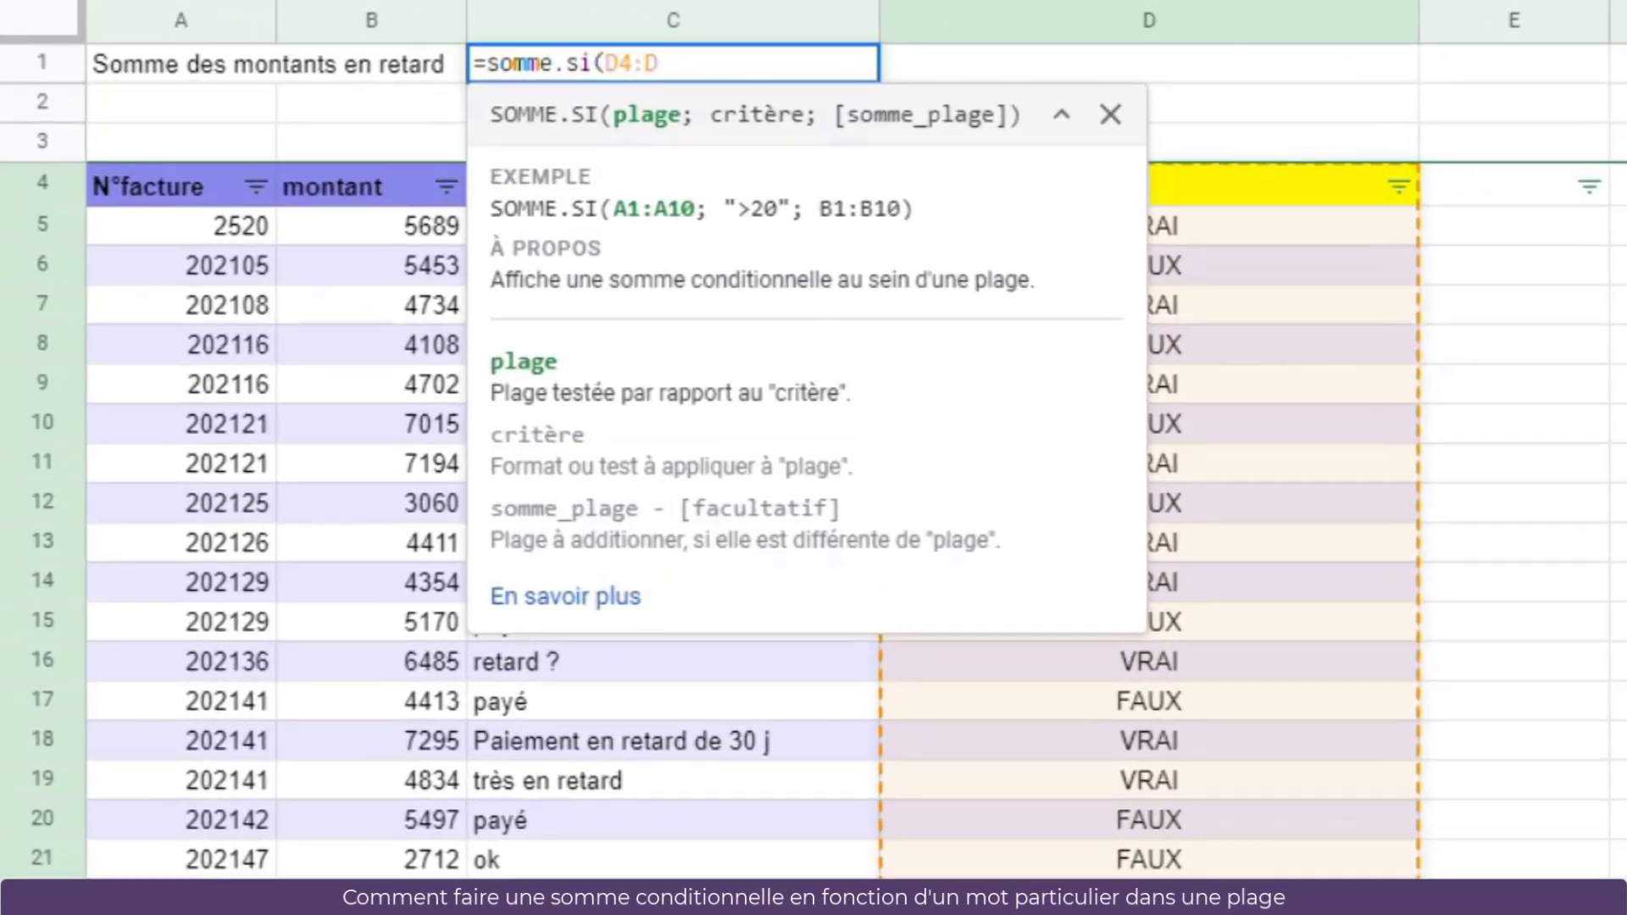
pyautogui.write(';')
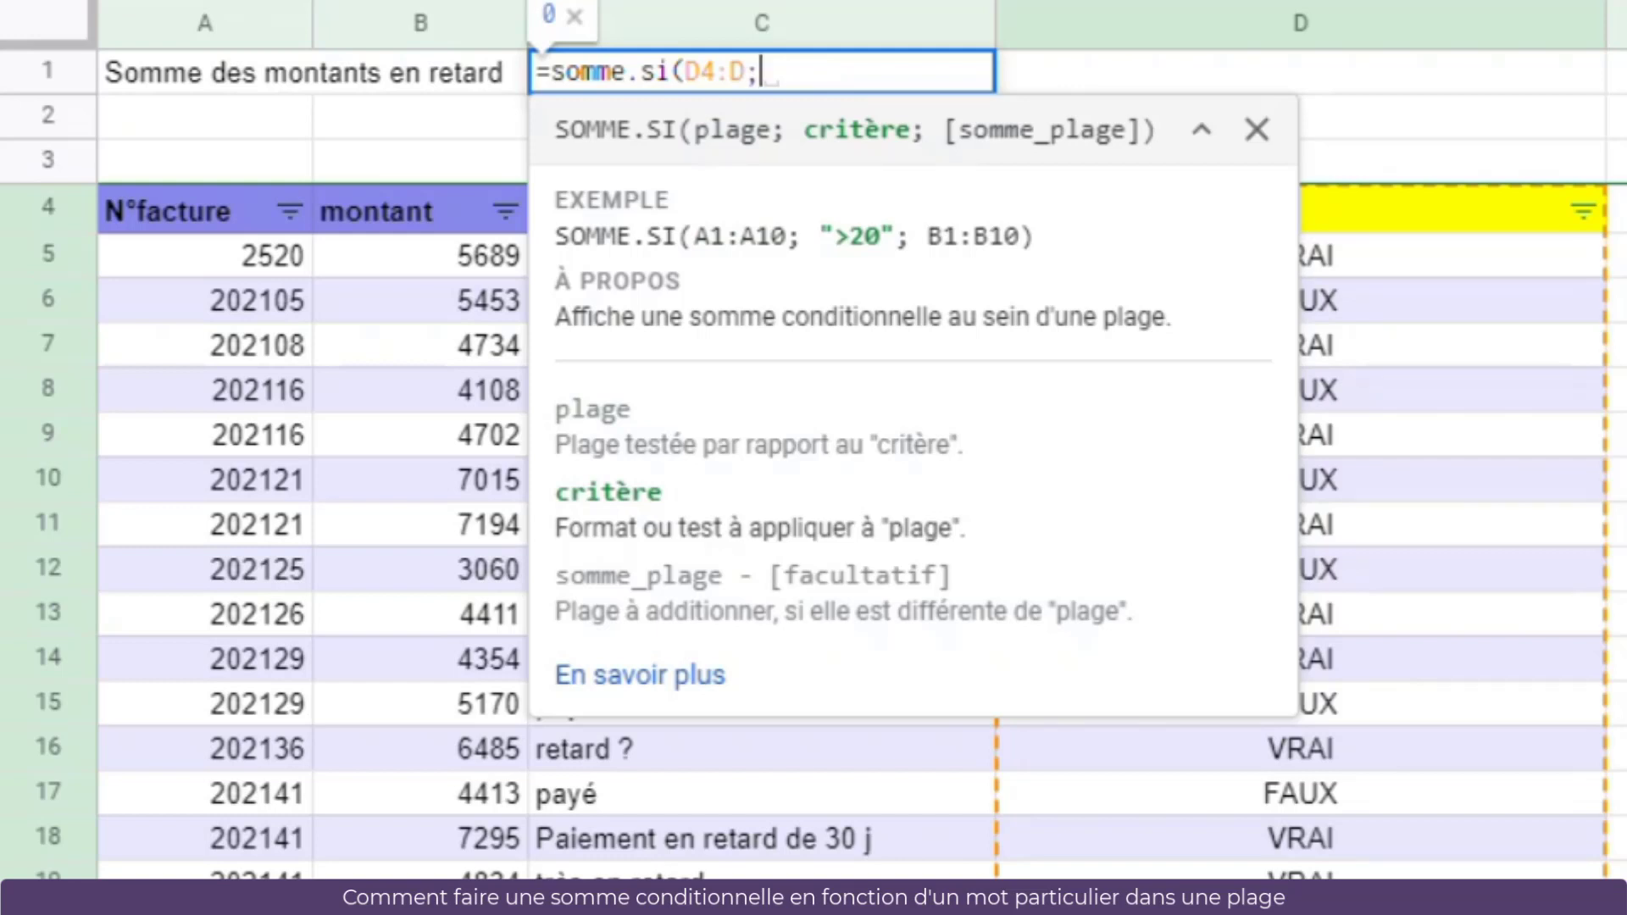
# Complete the C1 SOMME.SI formula with the boolean criterion VRAI, without quotation marks, and the montant range B4:B to sum
pyautogui.write('VRAI')
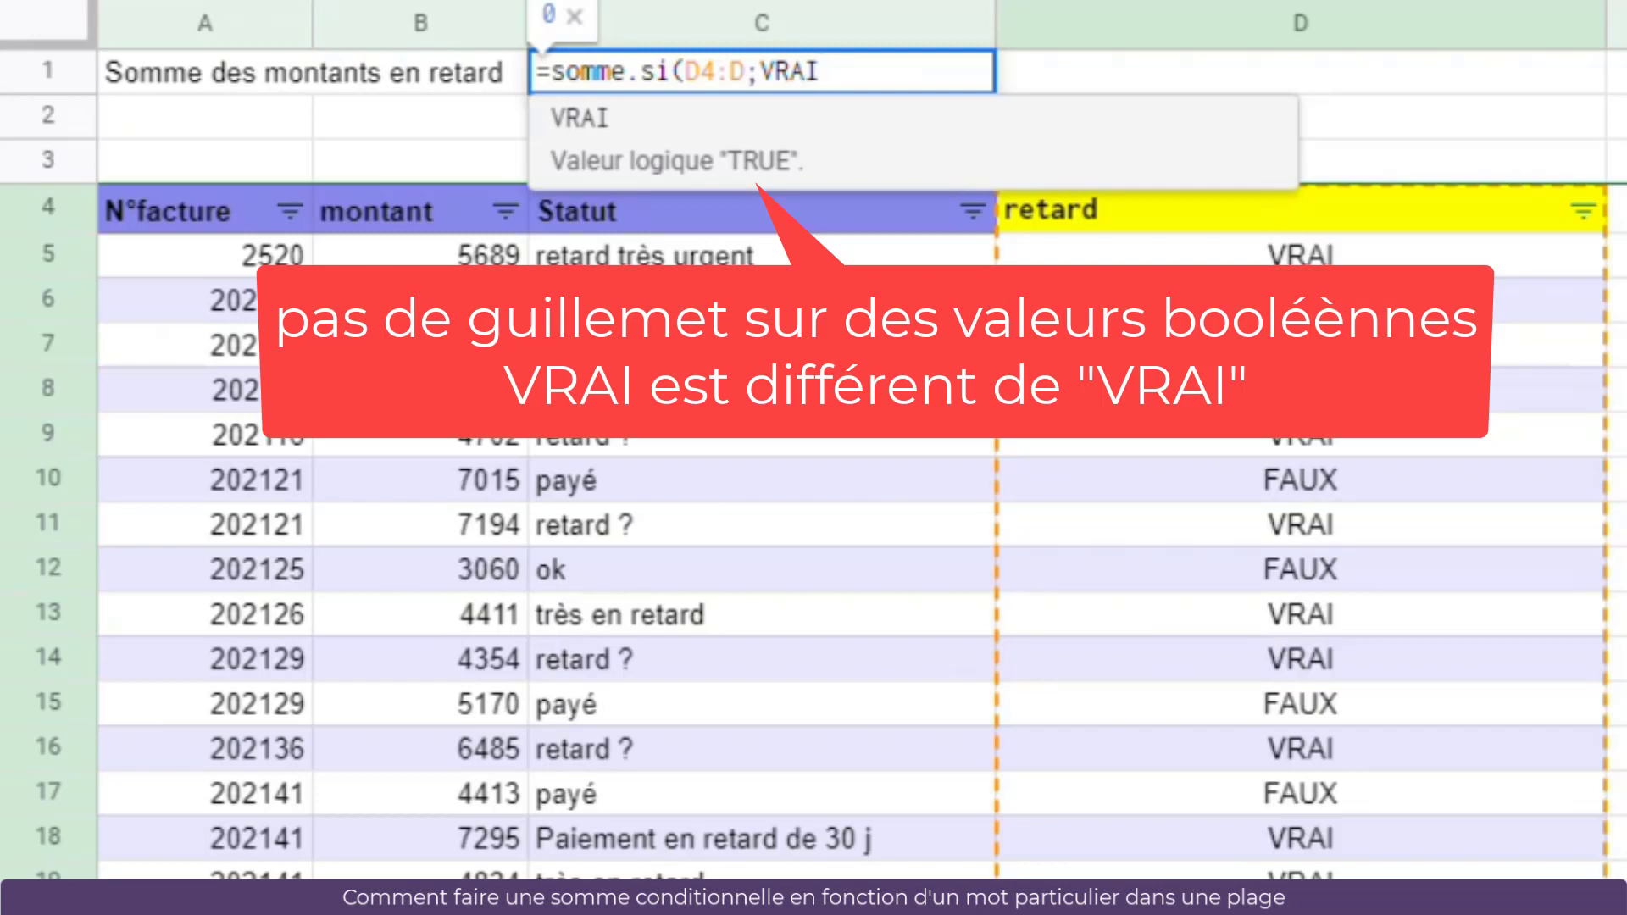
pyautogui.write(';')
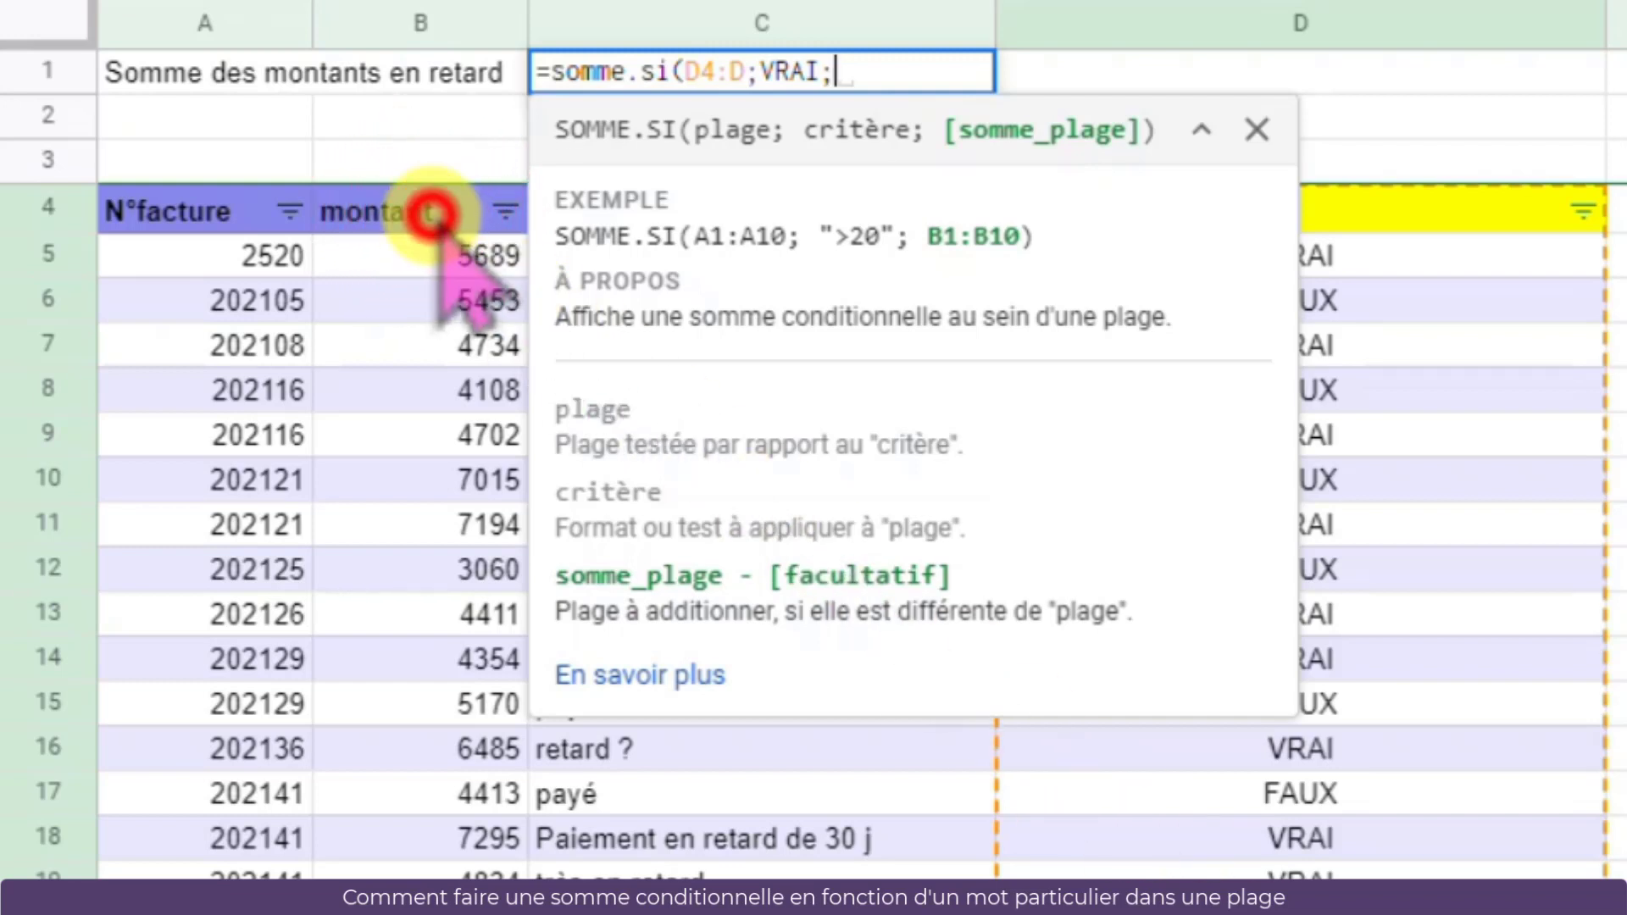
pyautogui.moveTo(420, 212); pyautogui.dragTo(443, 521)
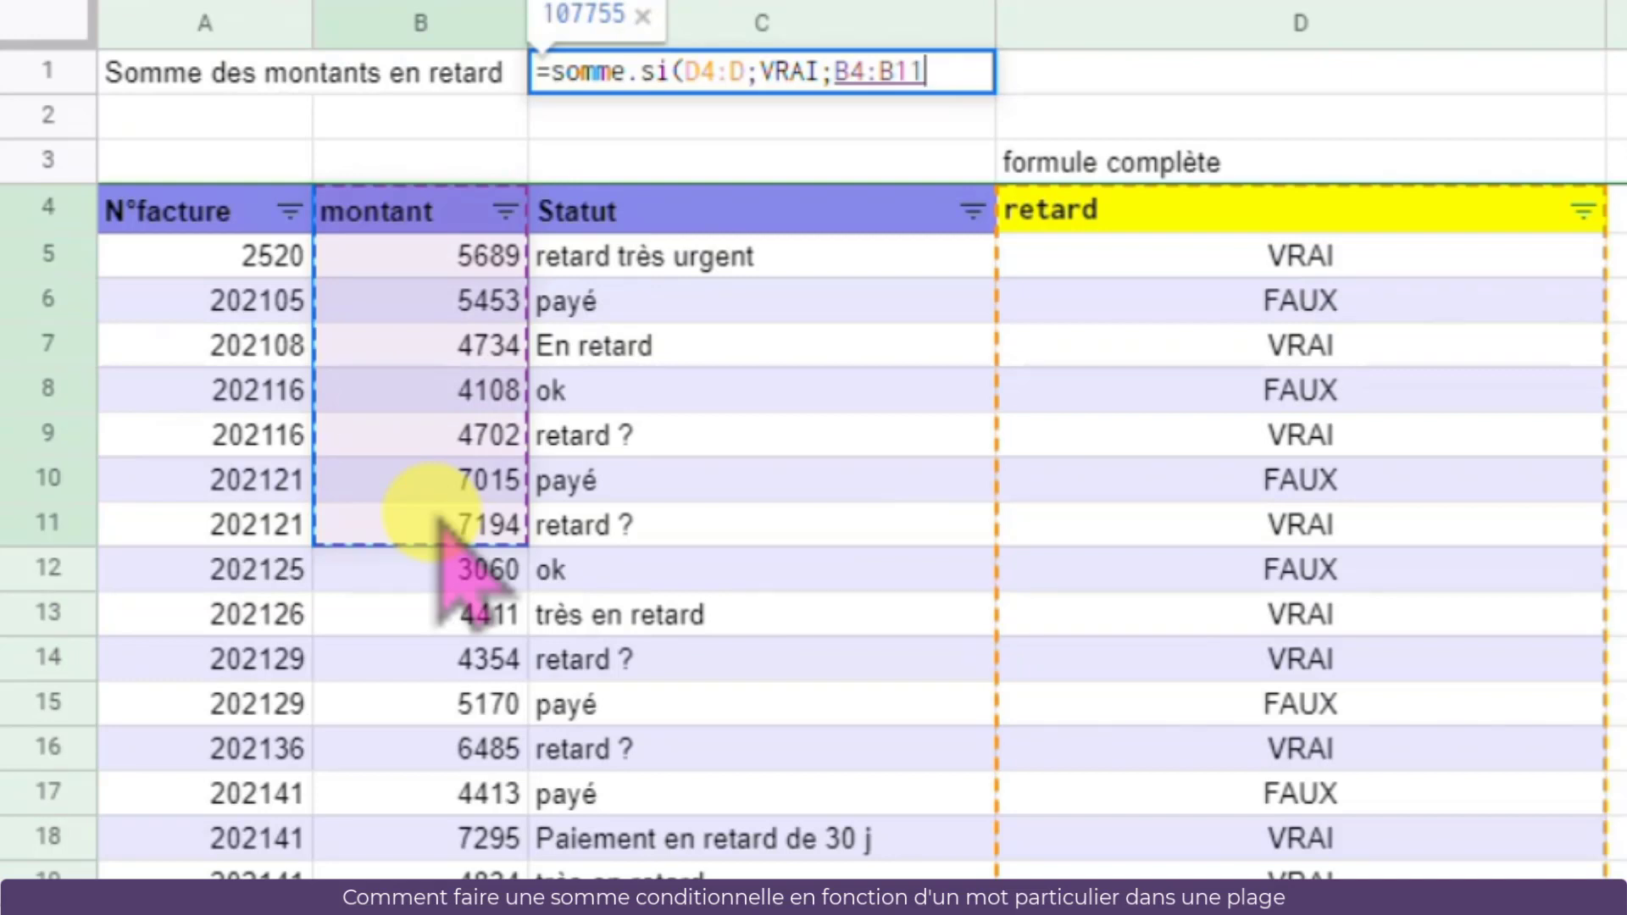
pyautogui.press('BackSpace')
pyautogui.press('BackSpace')
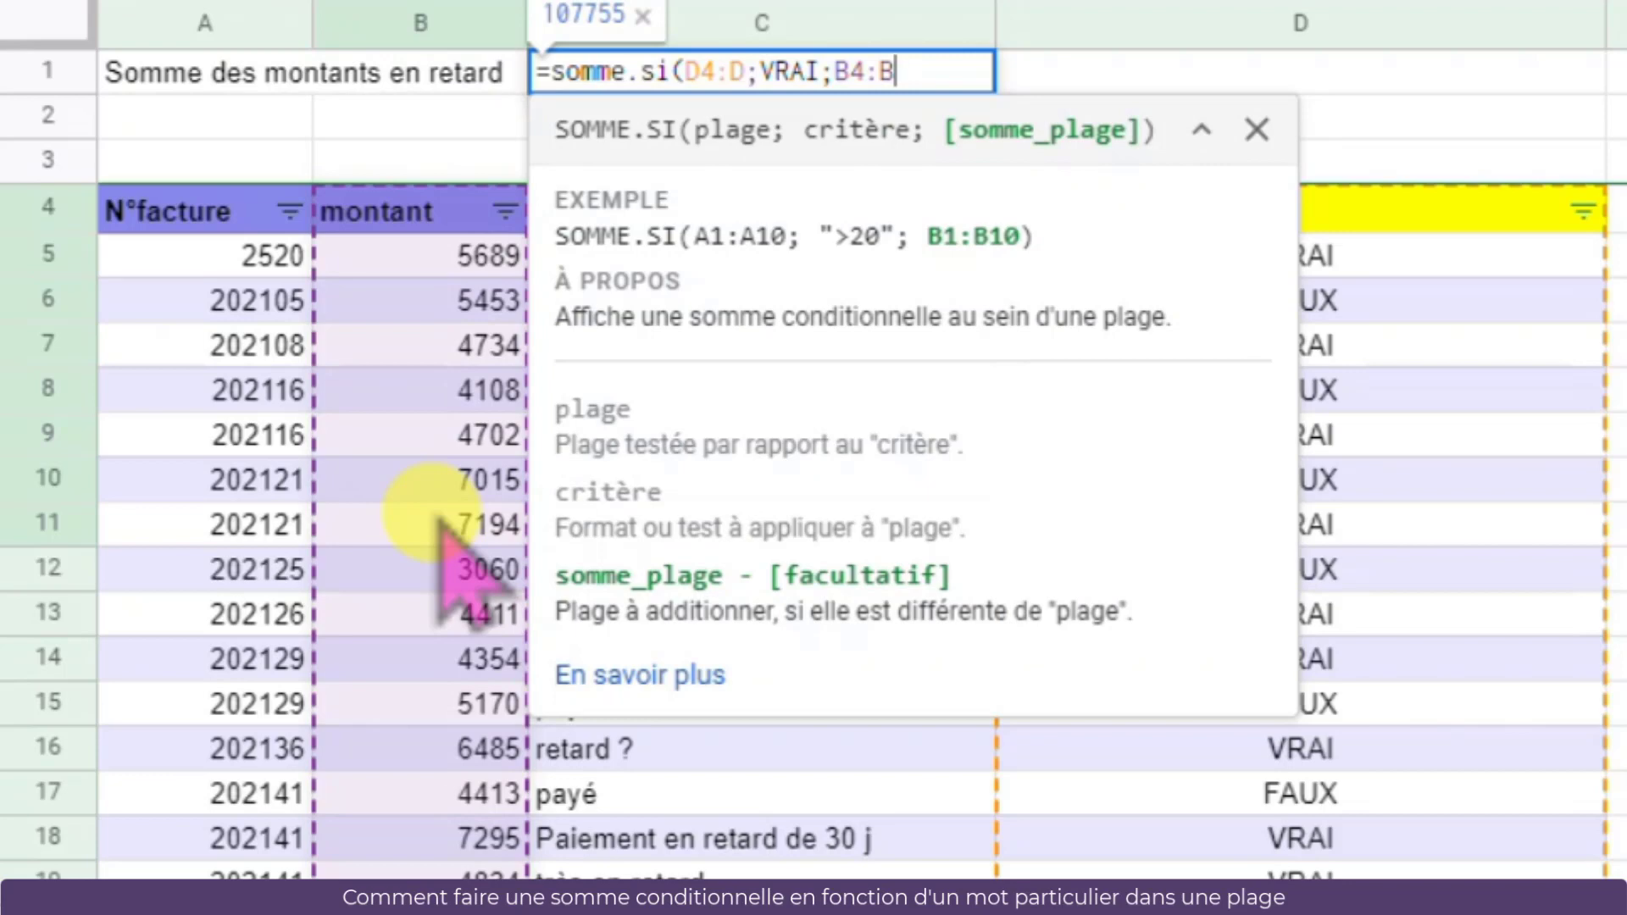
pyautogui.write(')')
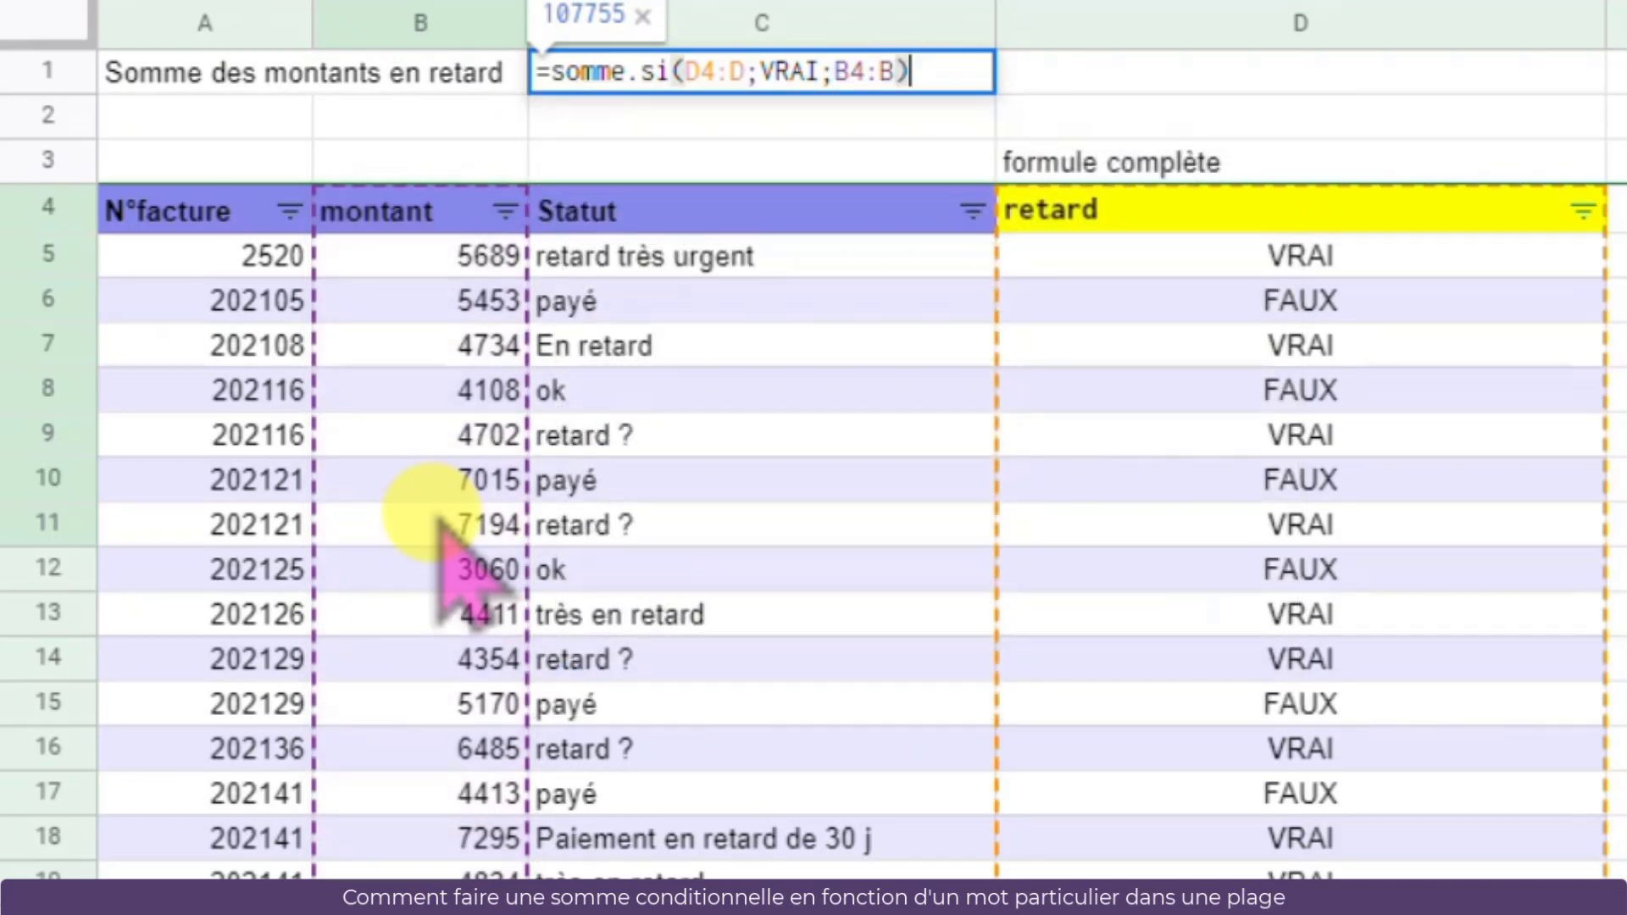
pyautogui.press('Return')
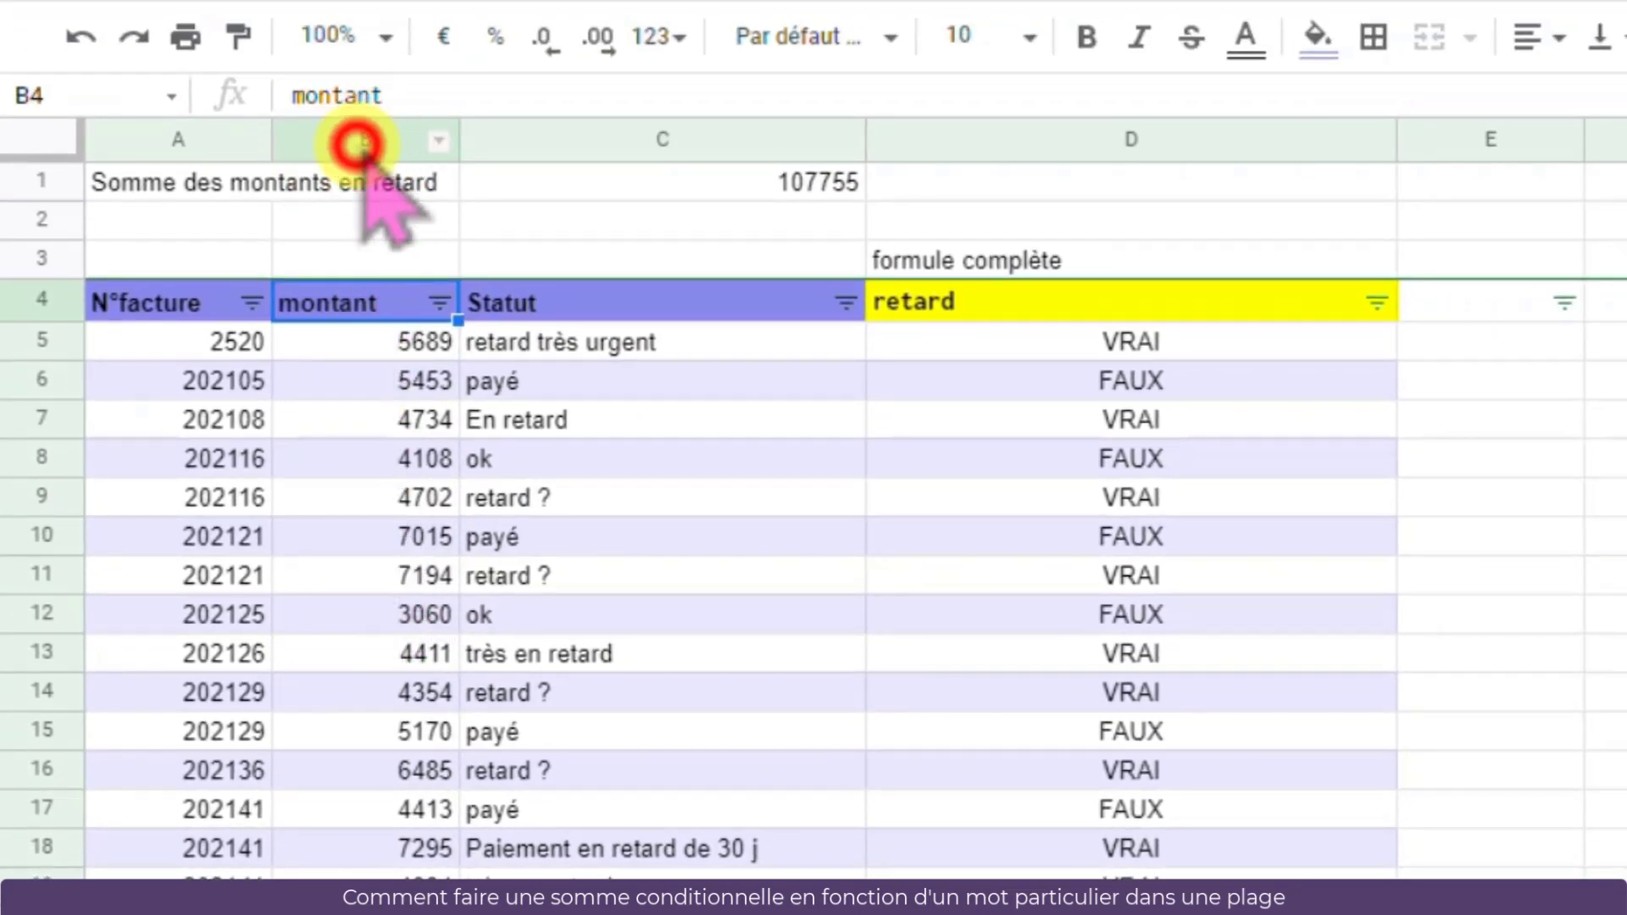
# Format the montant column B and the total in C1 as euro currency
pyautogui.click(362, 140)
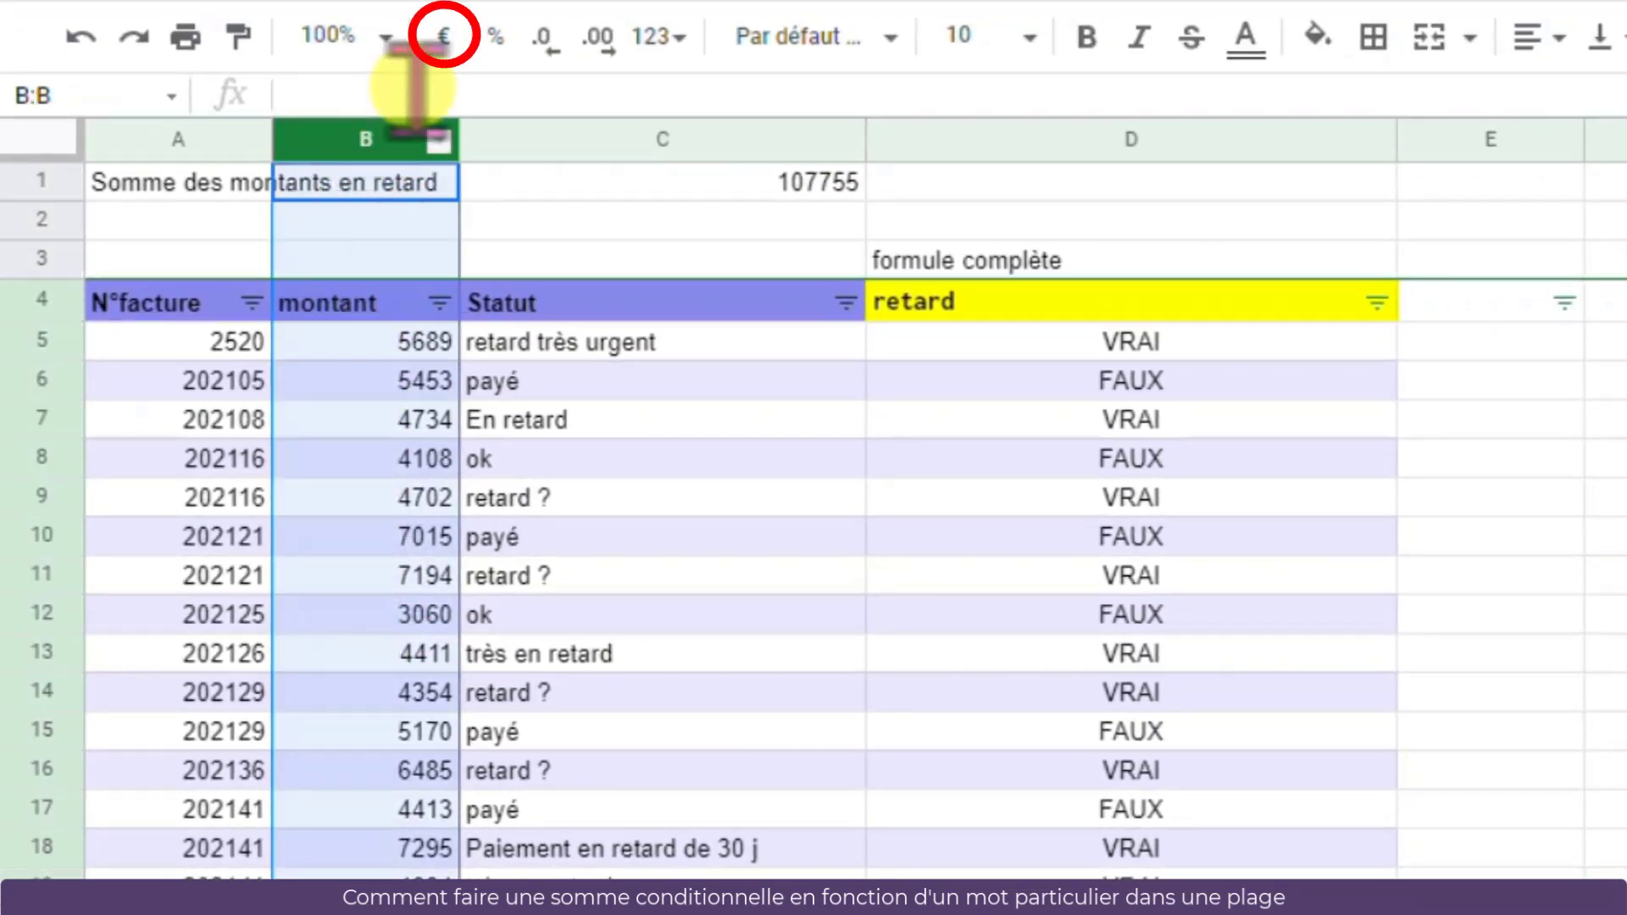
pyautogui.click(444, 38)
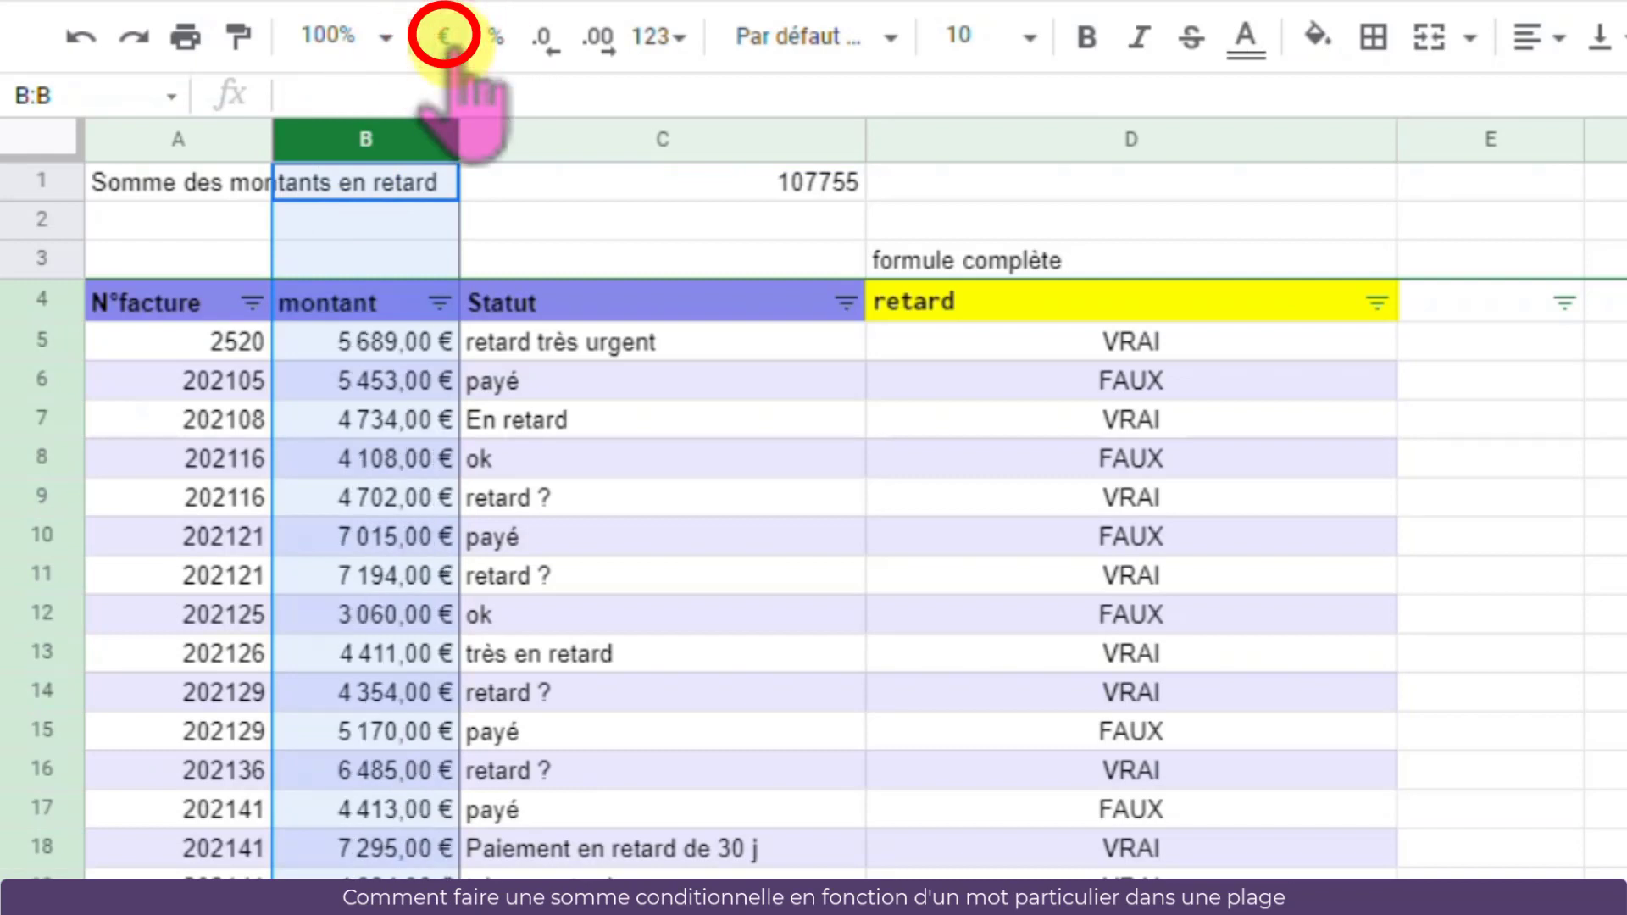
pyautogui.click(683, 183)
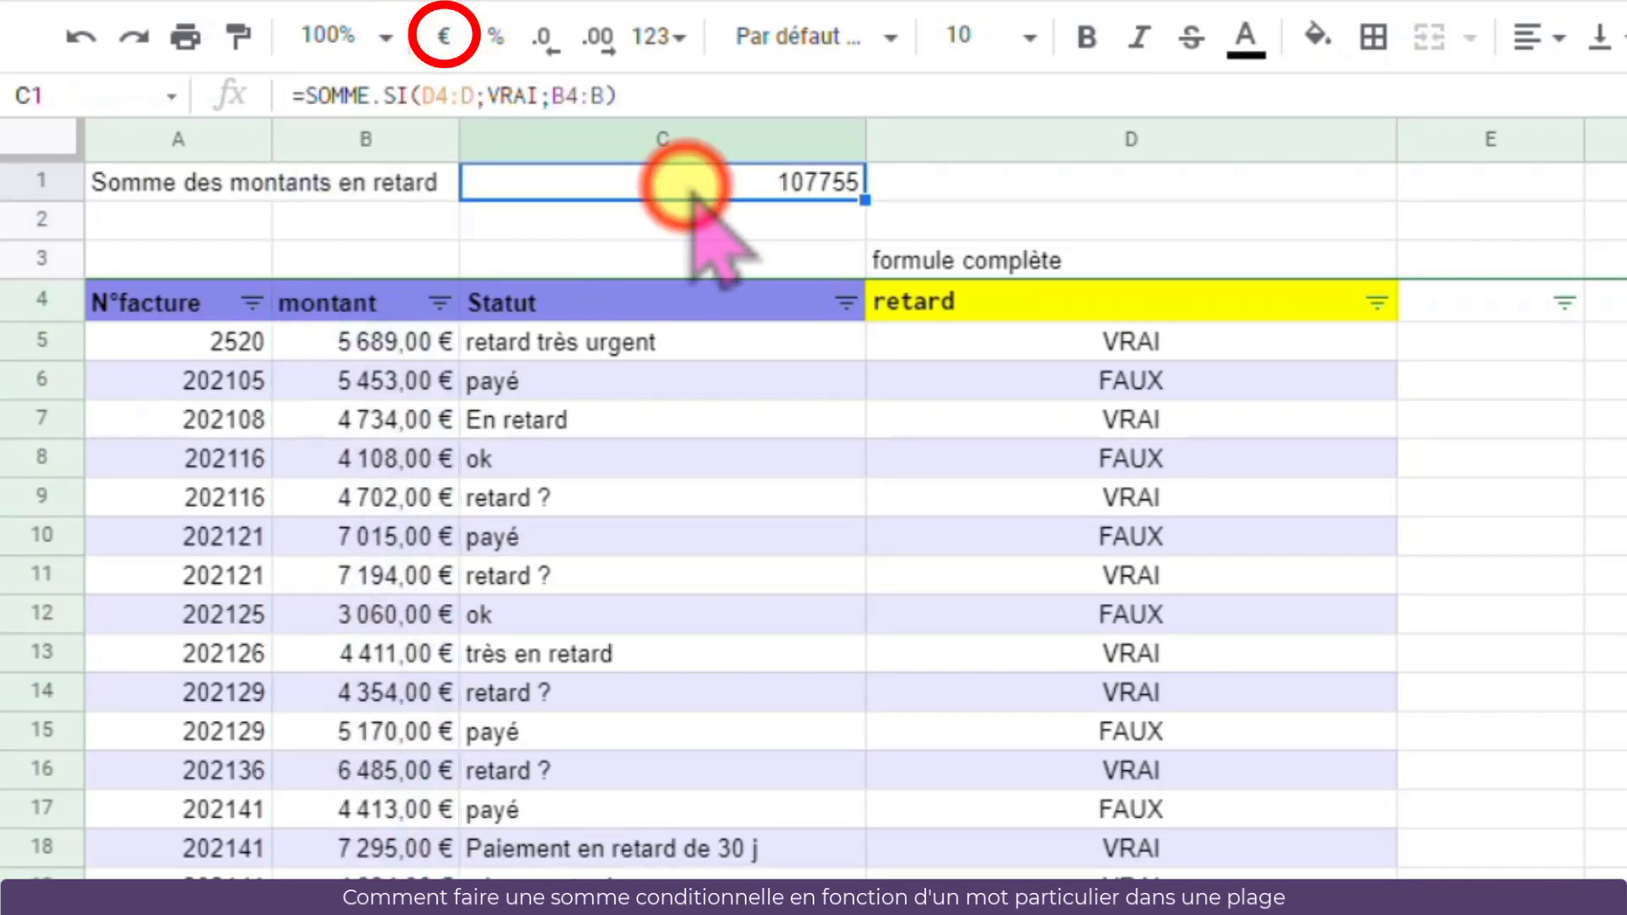
pyautogui.click(444, 36)
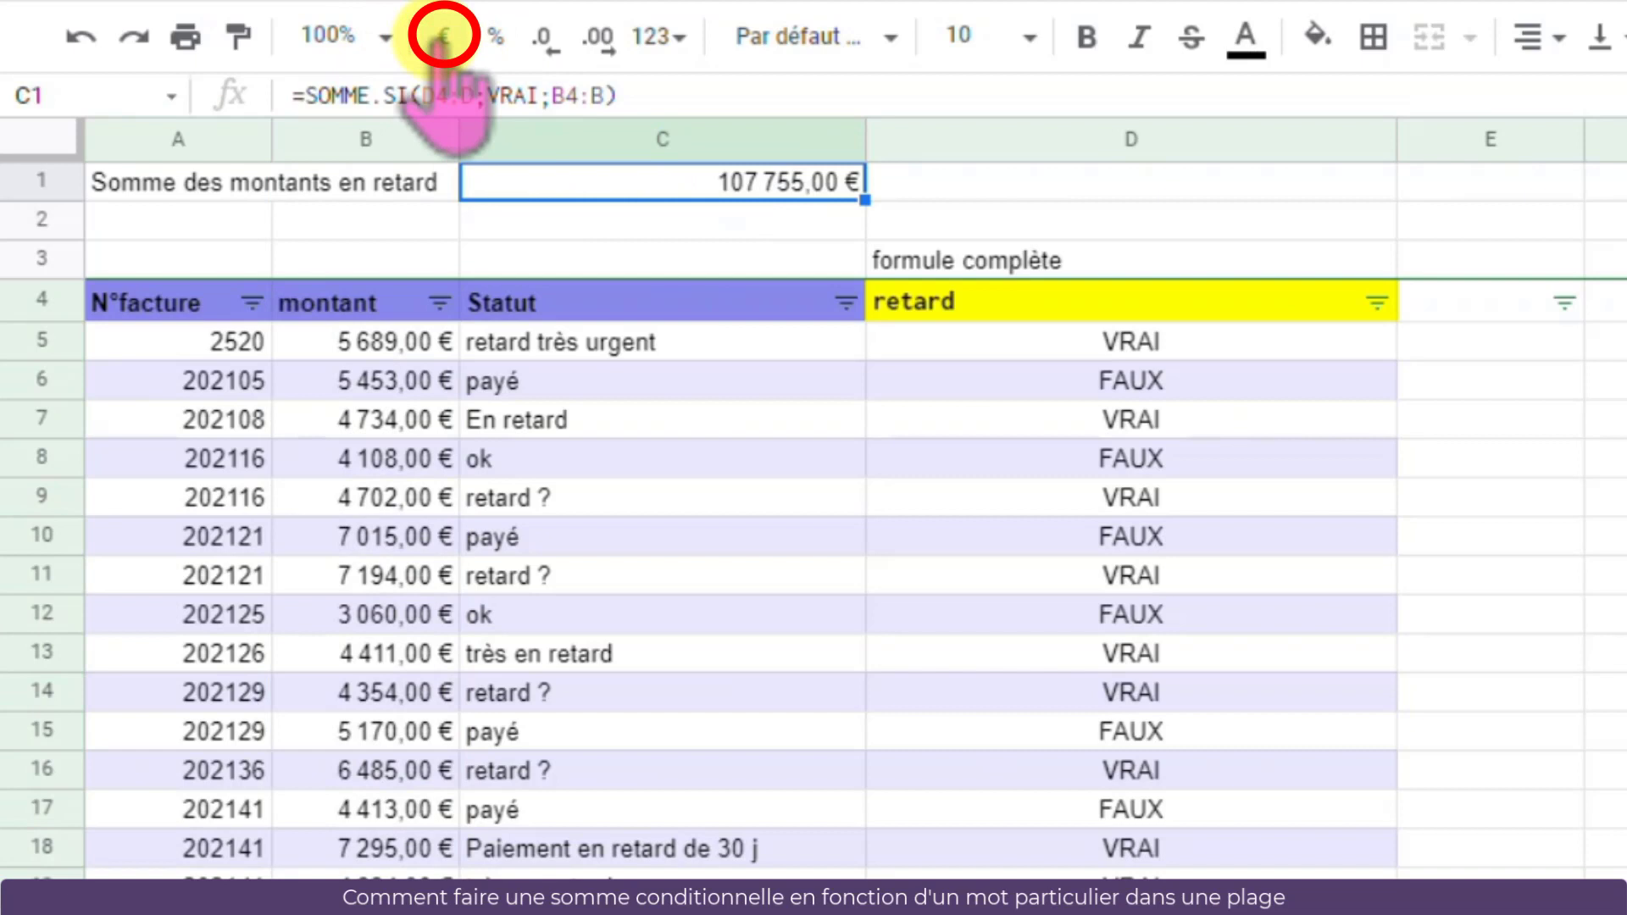
# Change the Statut in C9 to "ok" to test the late-amount total
pyautogui.click(523, 502)
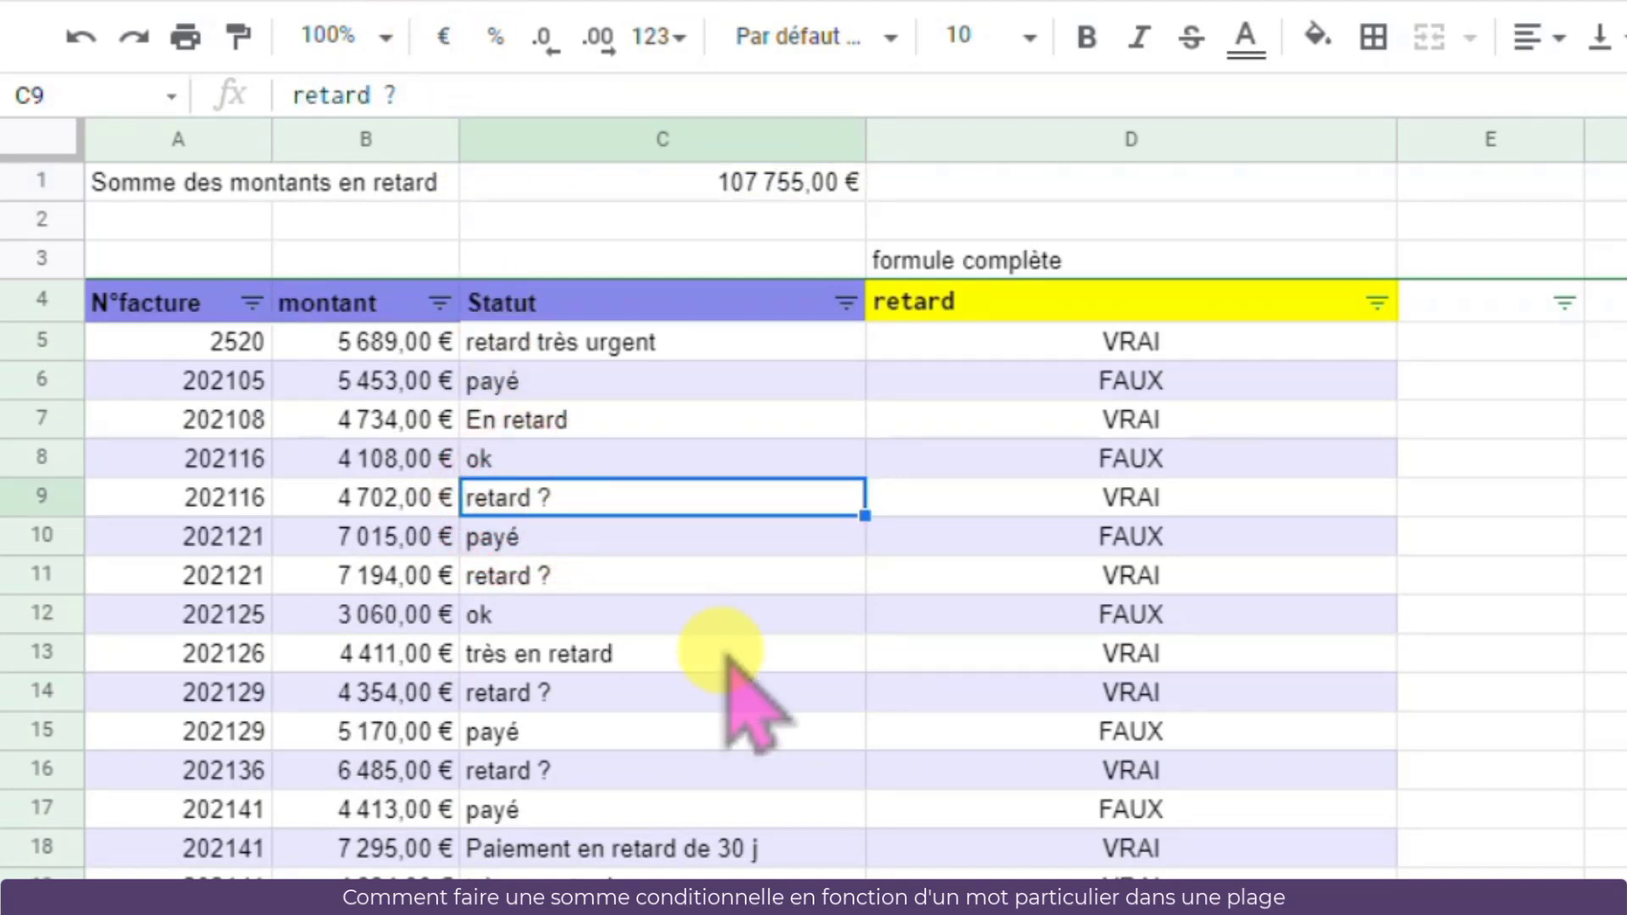
pyautogui.write('ok')
pyautogui.press('Return')
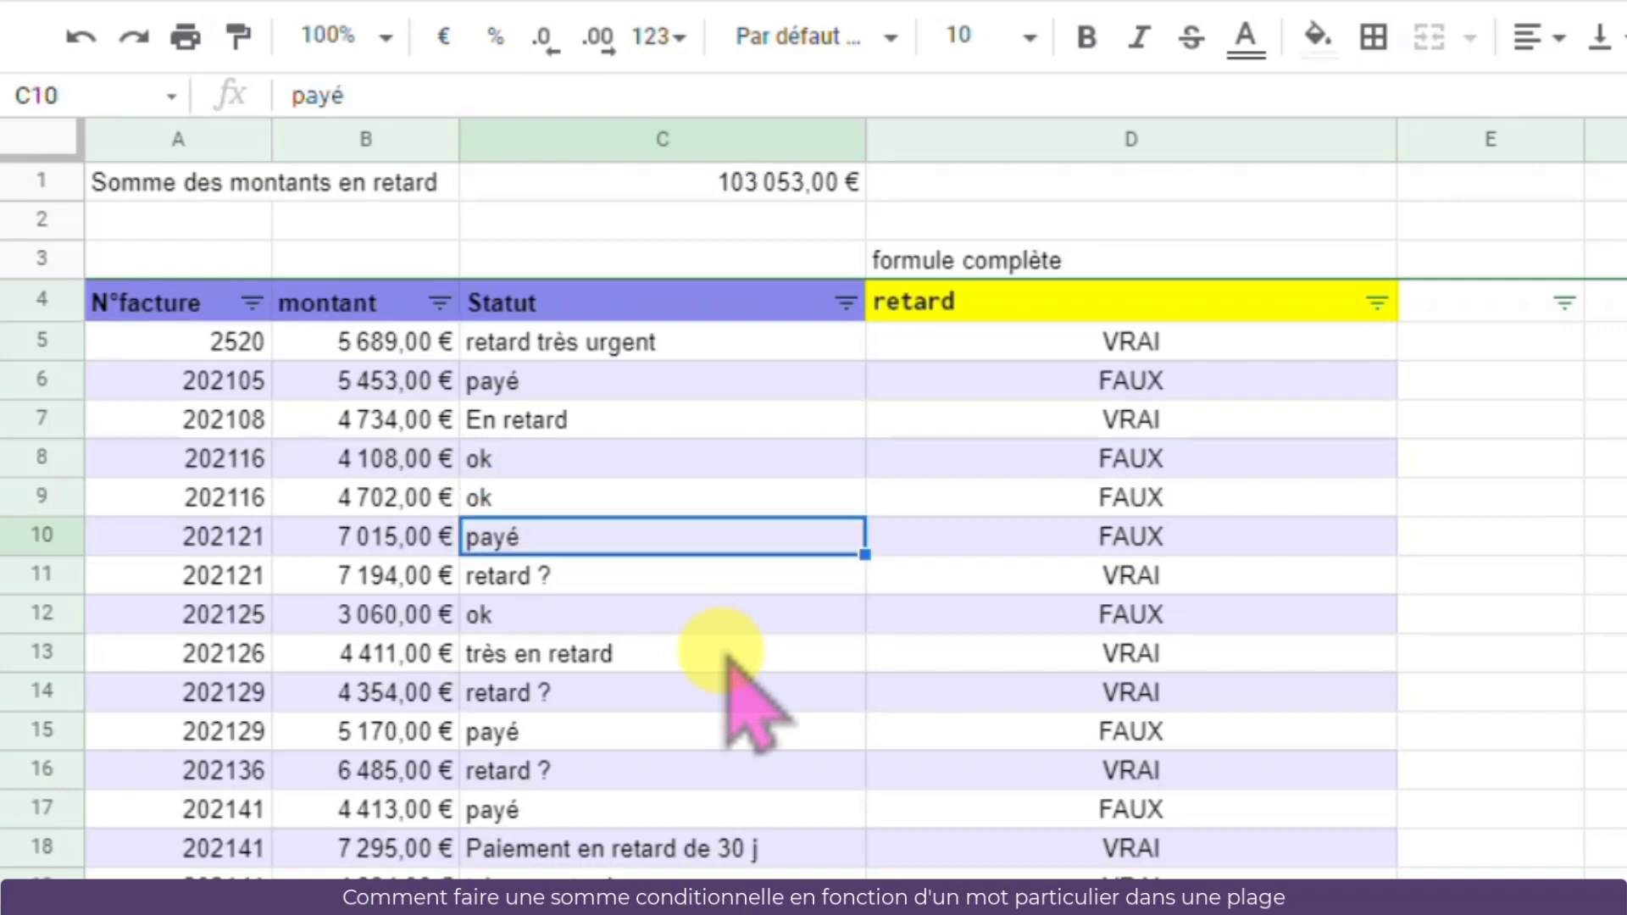
# Examine the SOMME.SI formula in C1, here and on the sheet that keeps the intermediate formula columns
pyautogui.click(742, 178)
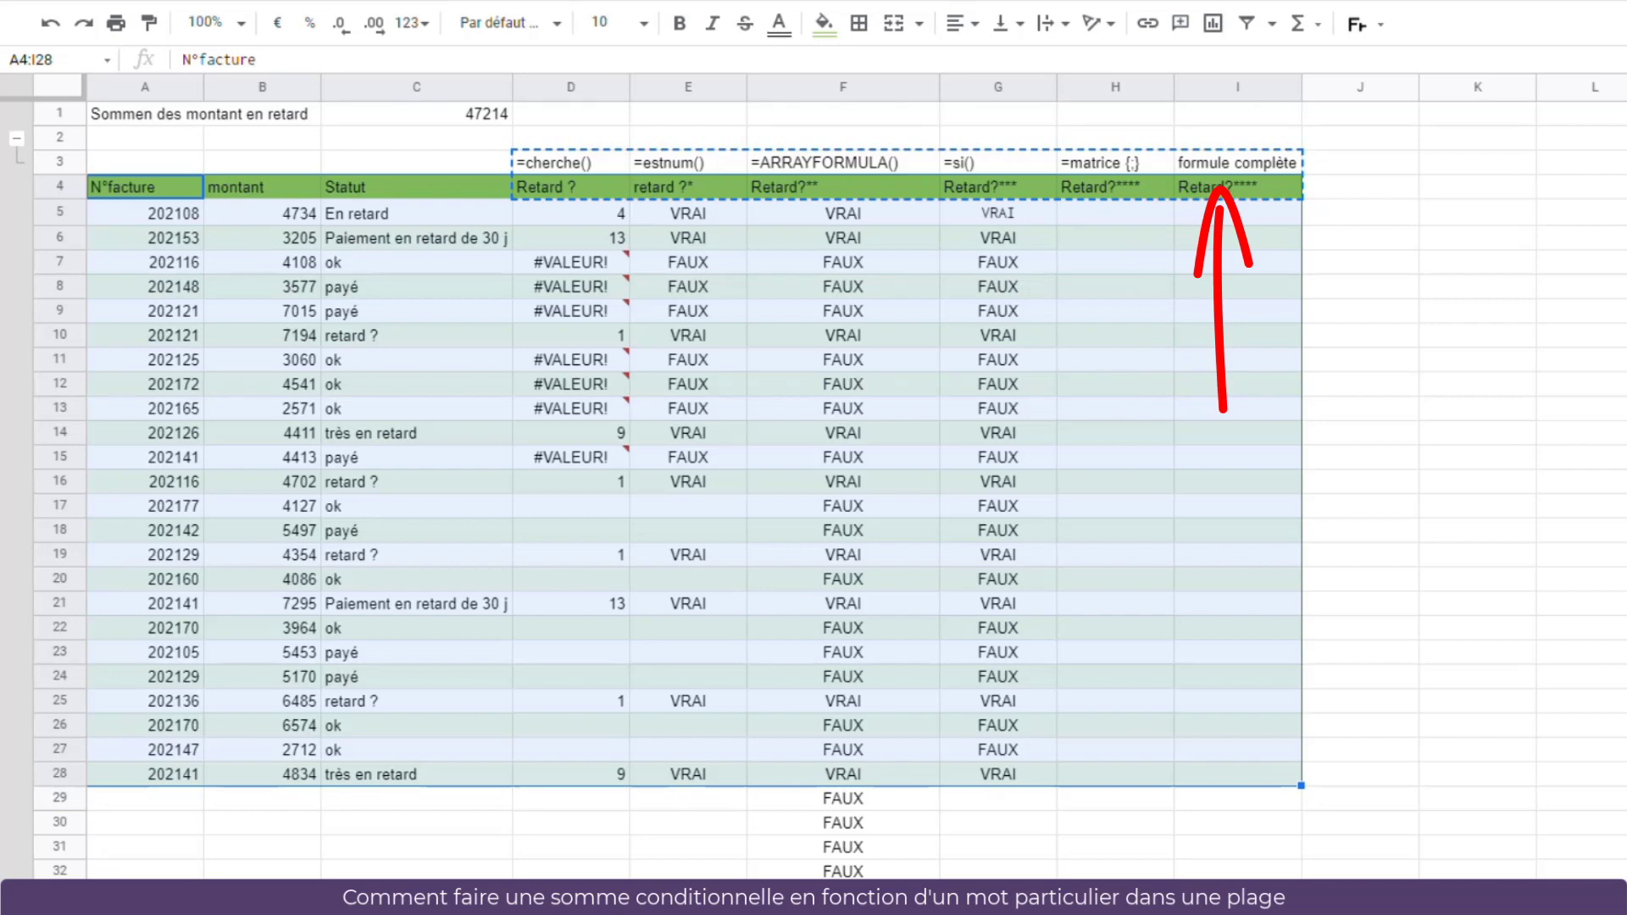
pyautogui.click(416, 114)
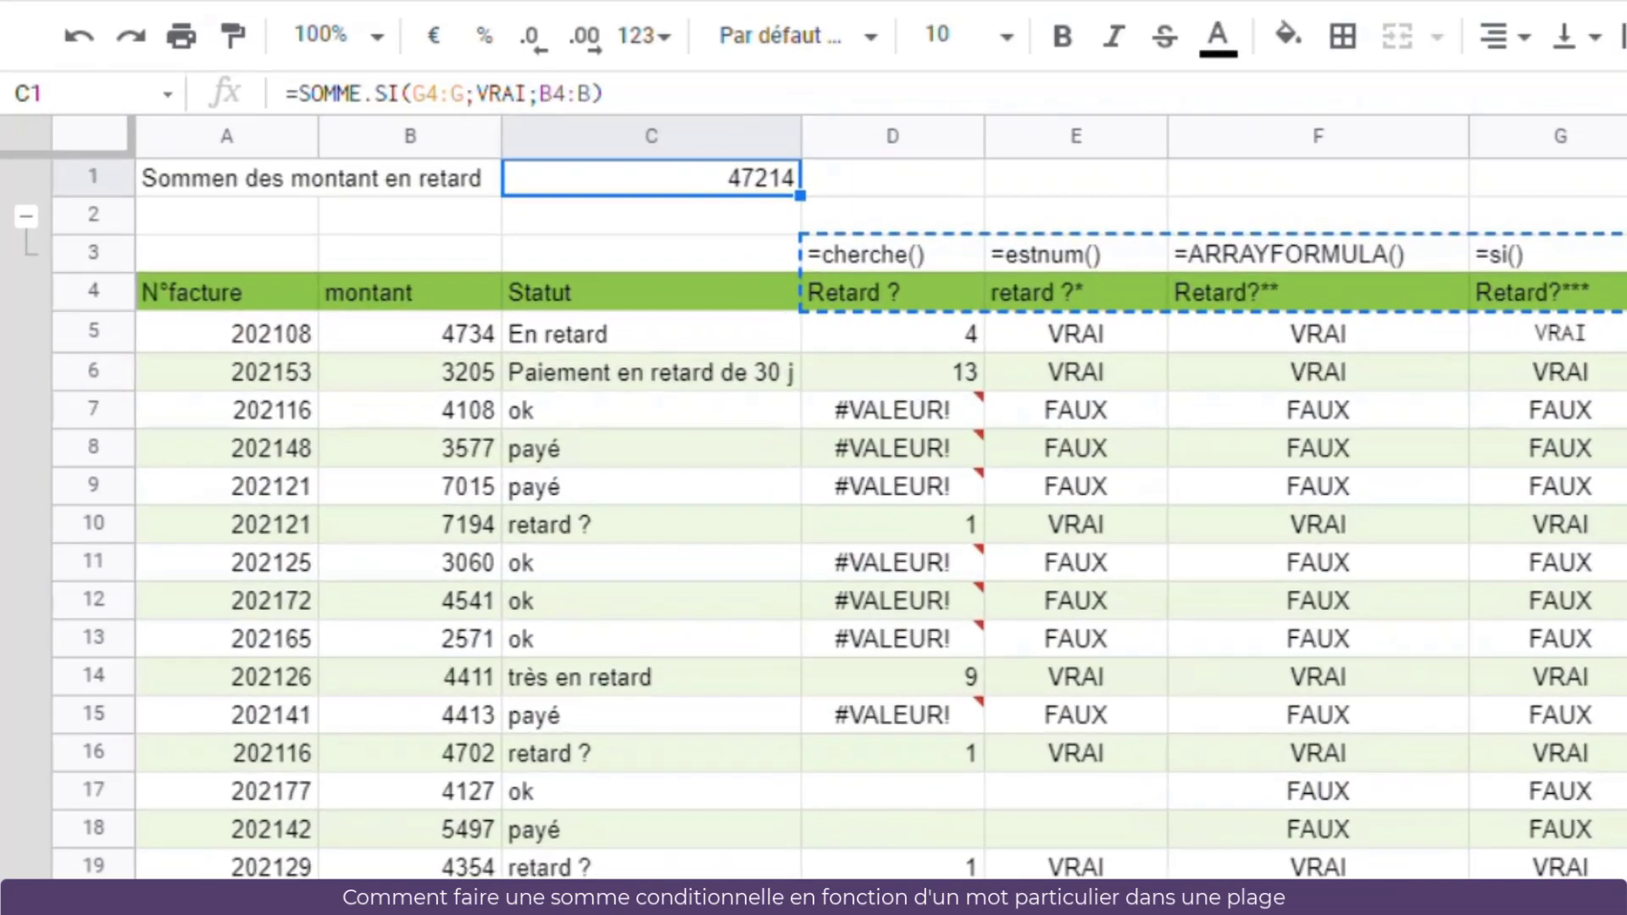